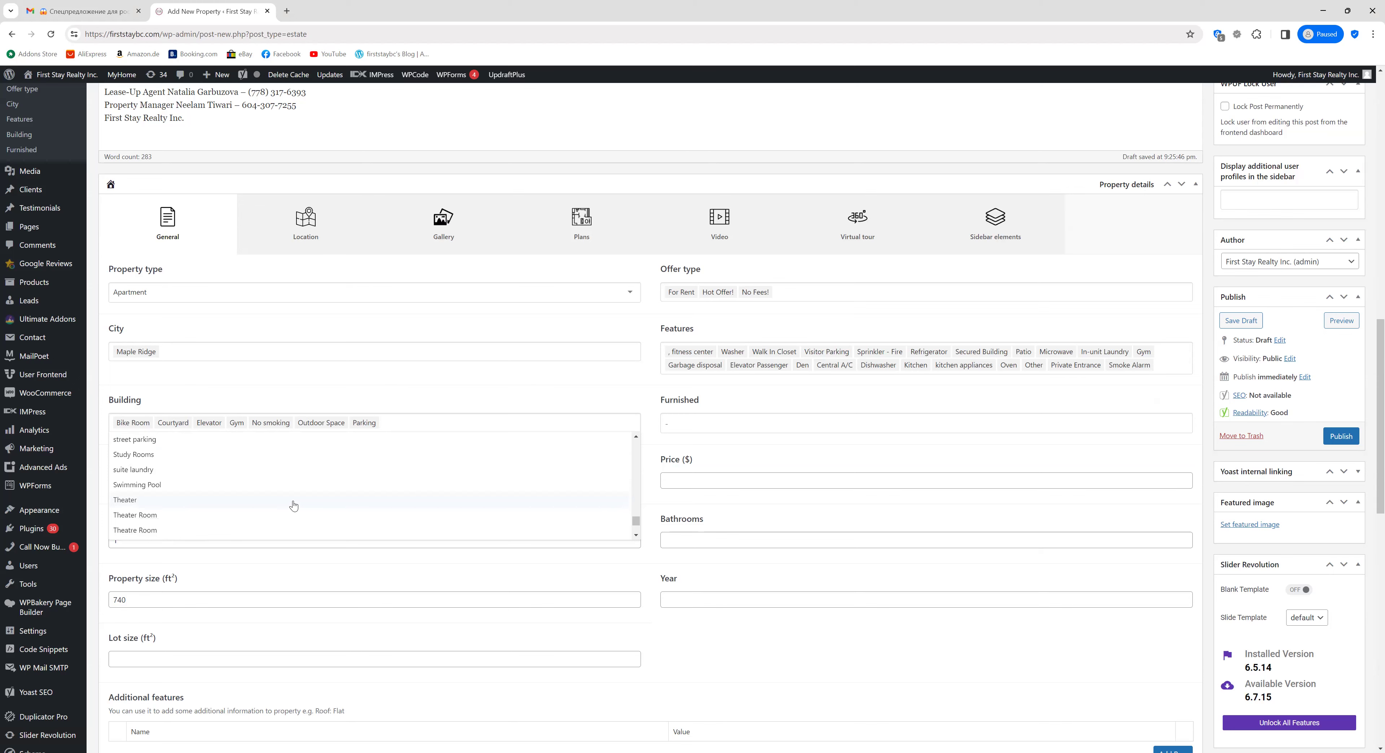
Add Wheelchair Accessible to the property's Building attributes
scroll(293, 506, down, 5)
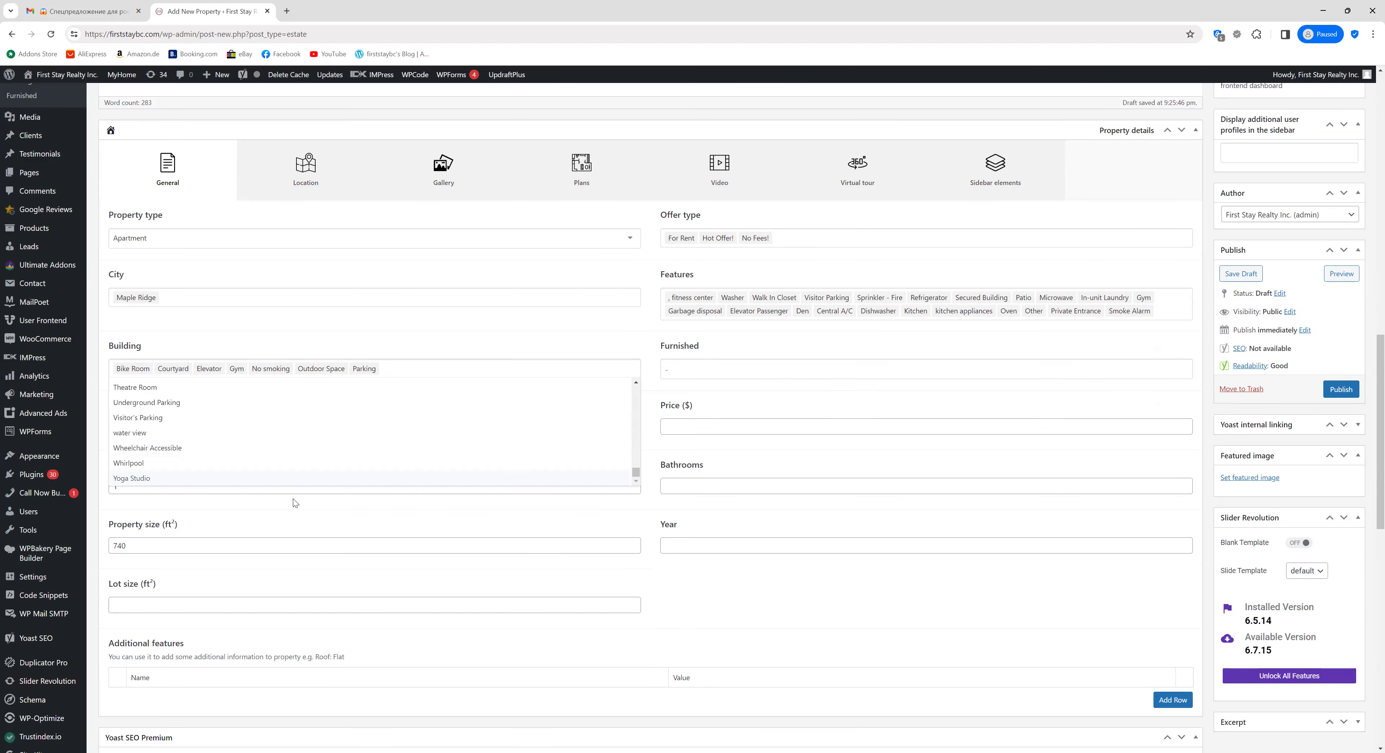
click(311, 453)
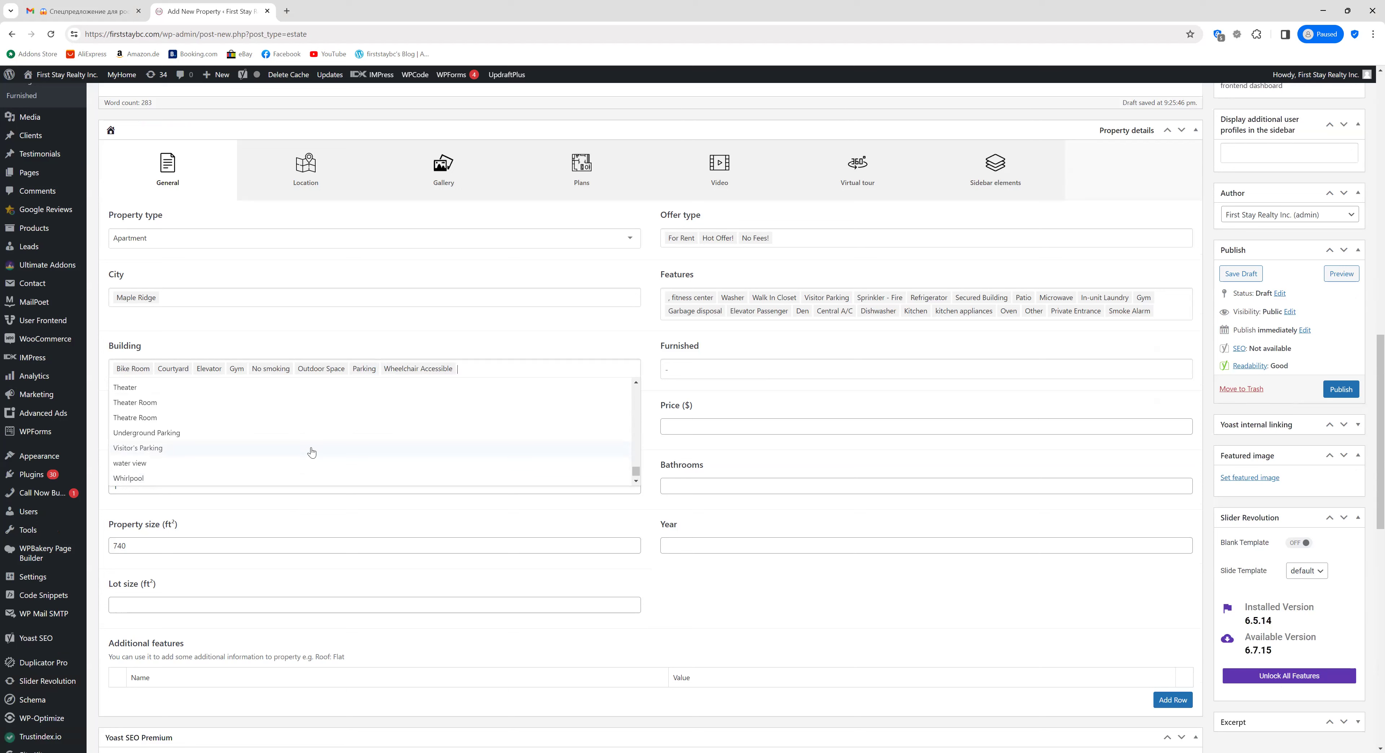
scroll(312, 453, down, 3)
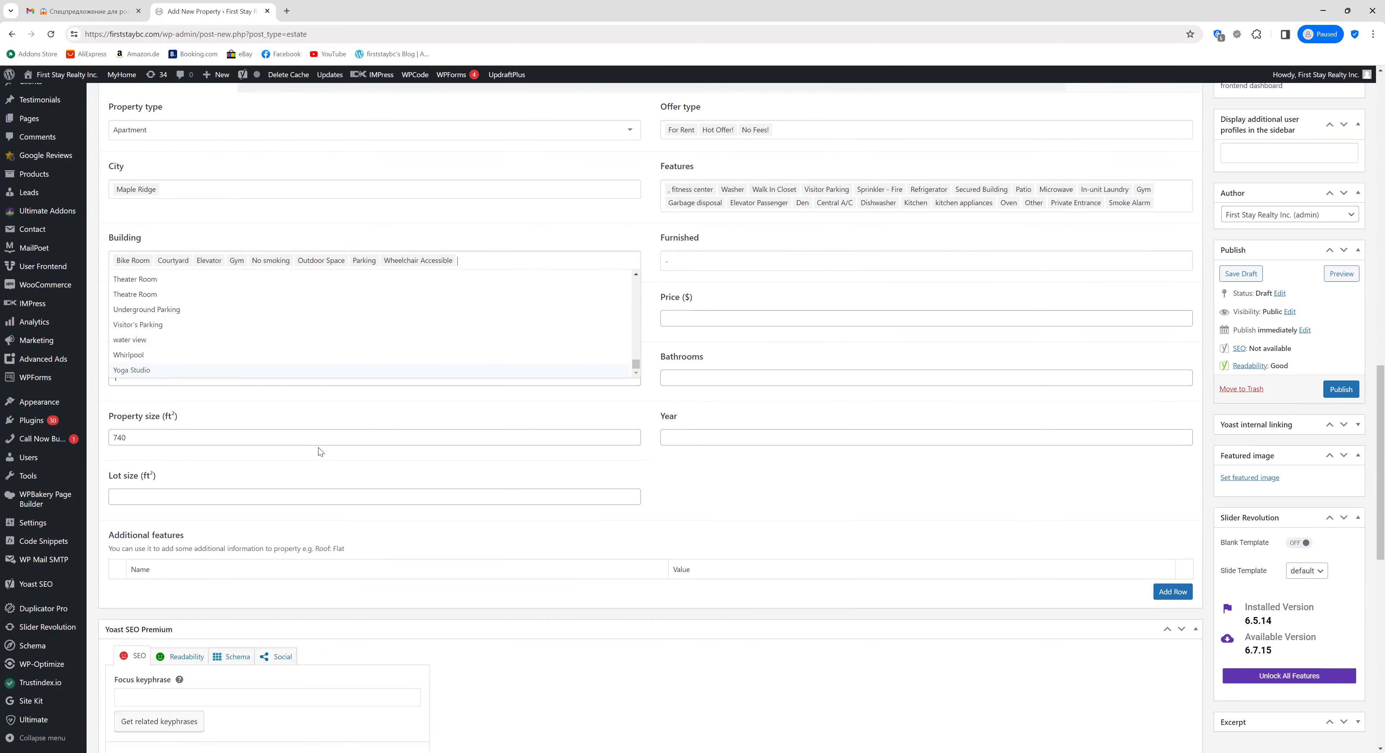
Set the property's year to 2024 and its number of bathrooms to 1
click(720, 437)
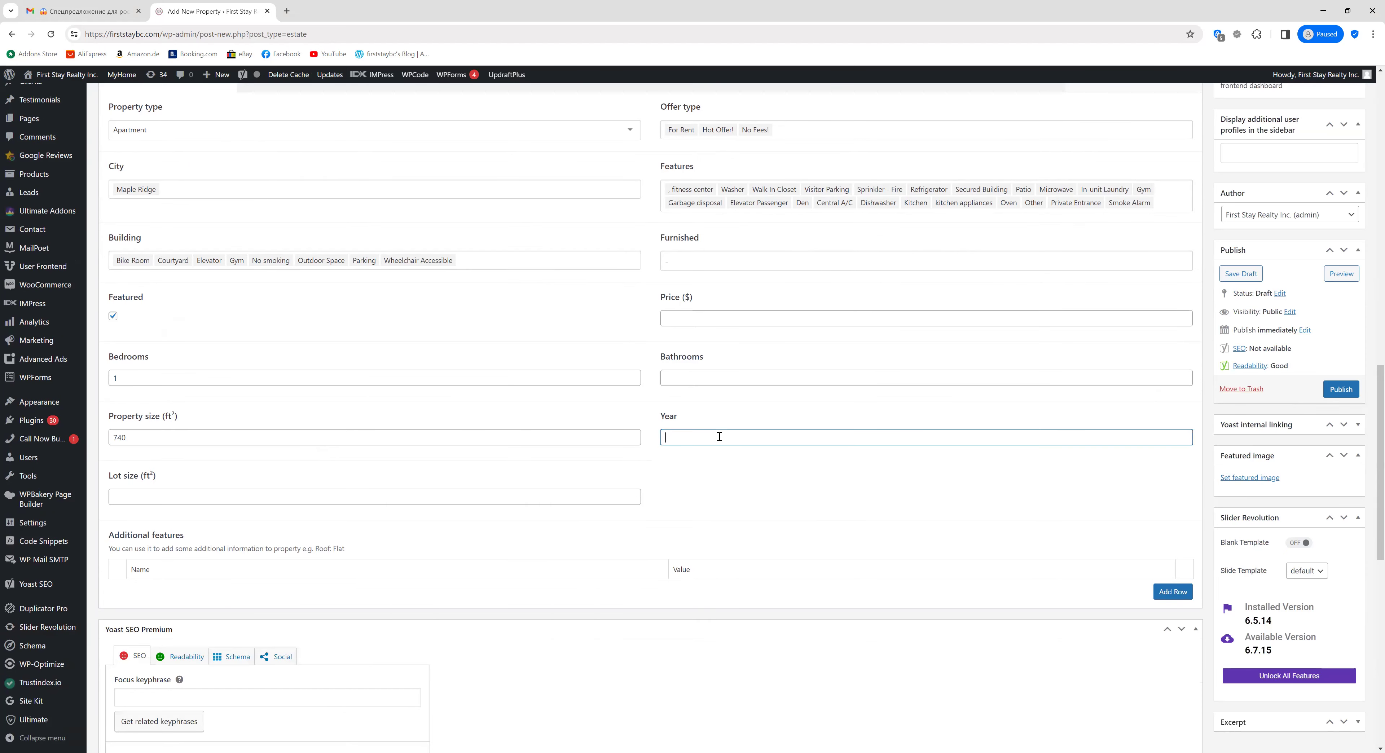
text(2024)
click(700, 377)
Set the property's price to 1950 and its Furnished option to No
click(703, 318)
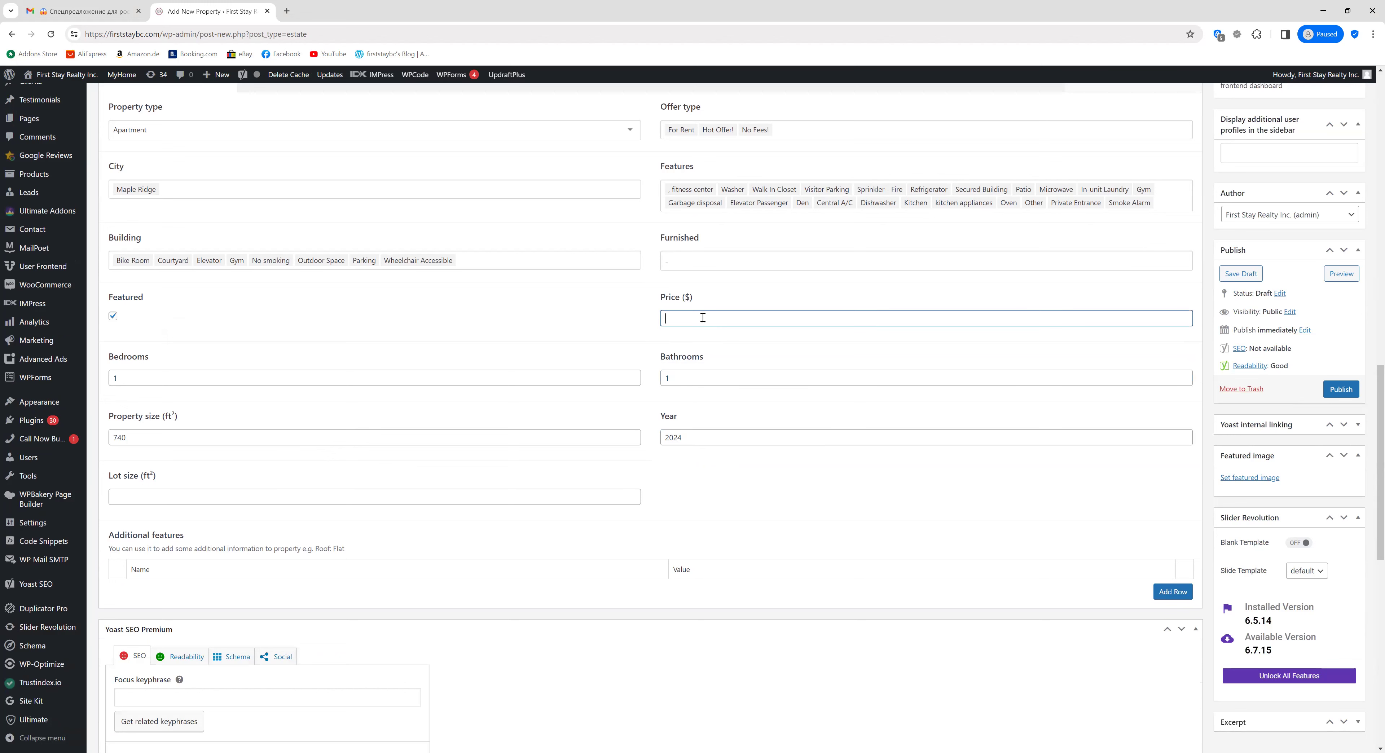
text(1950)
click(776, 261)
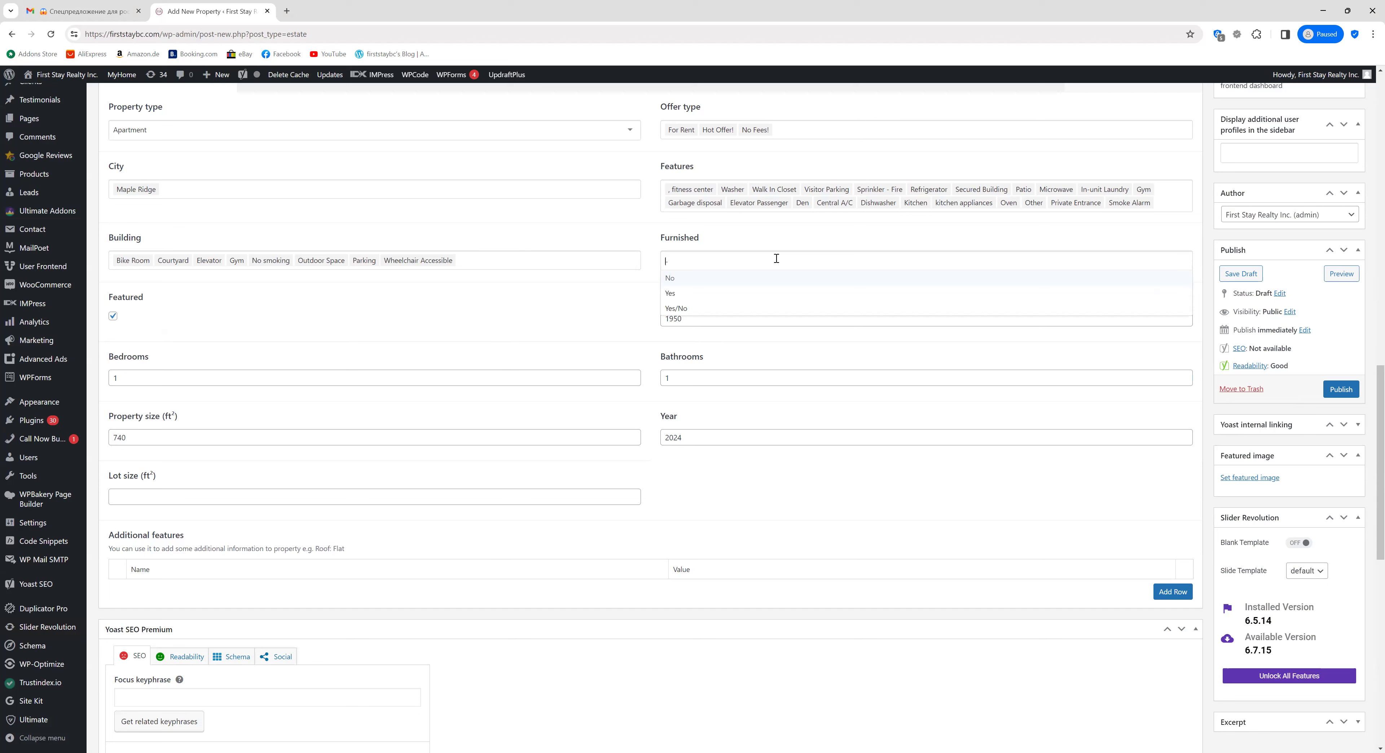
click(766, 288)
click(959, 237)
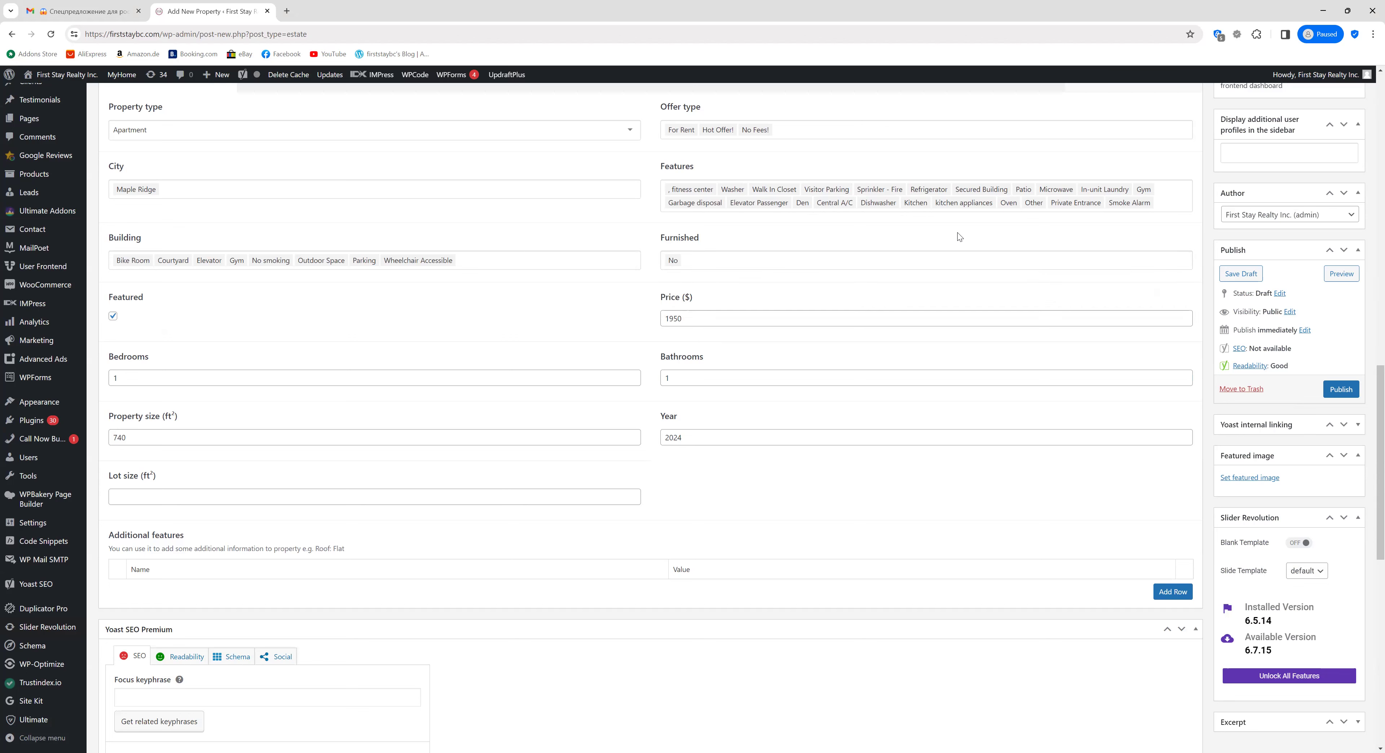
Copy the start of the description's second paragraph, up to "additional storage space", into the Yoast SEO meta description
scroll(914, 334, down, 1)
scroll(890, 389, down, 7)
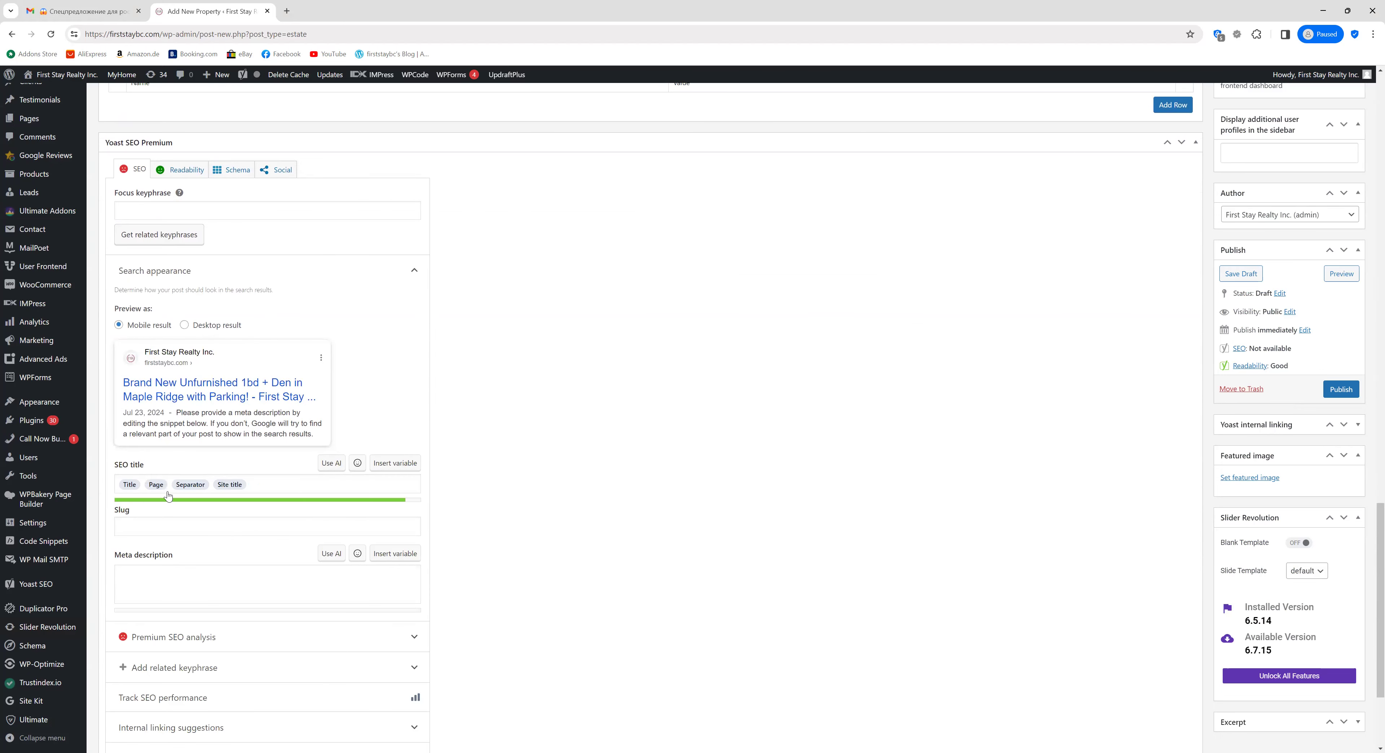
scroll(391, 540, up, 15)
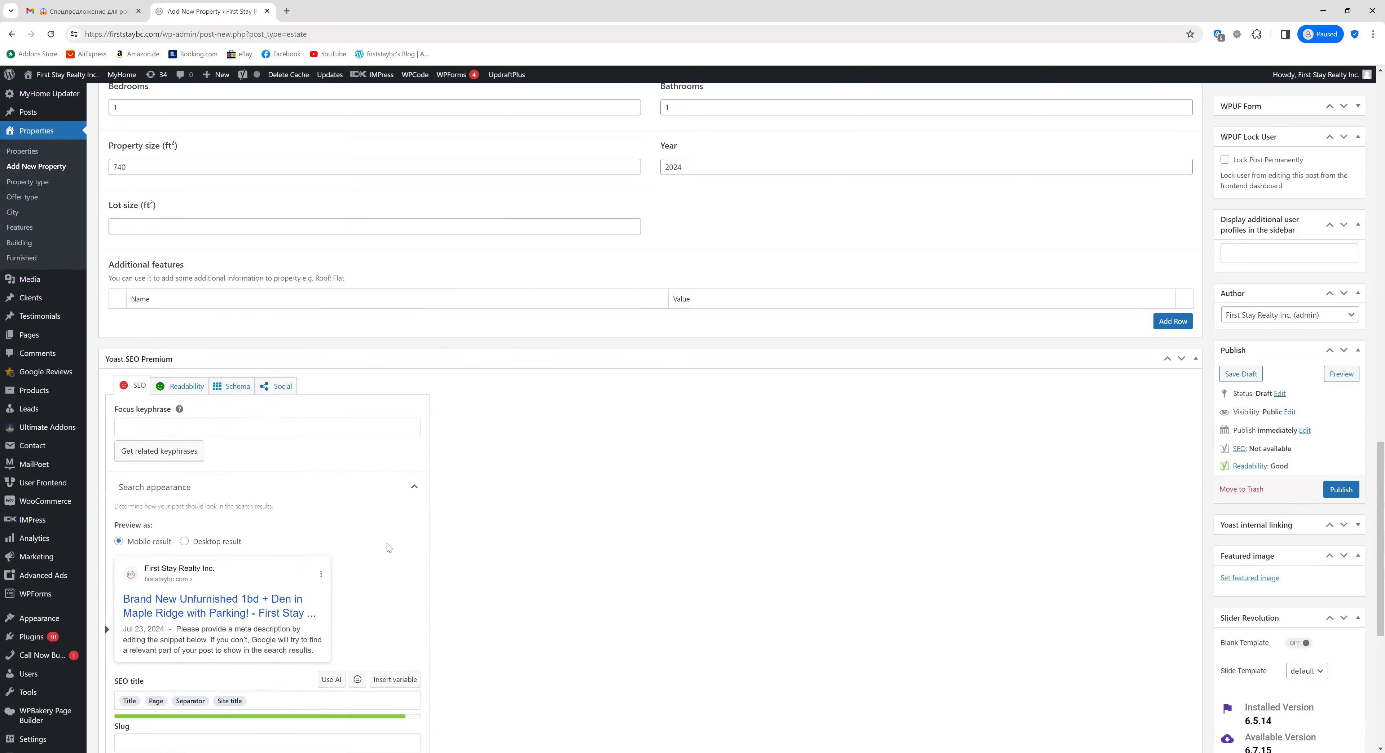
scroll(391, 540, up, 7)
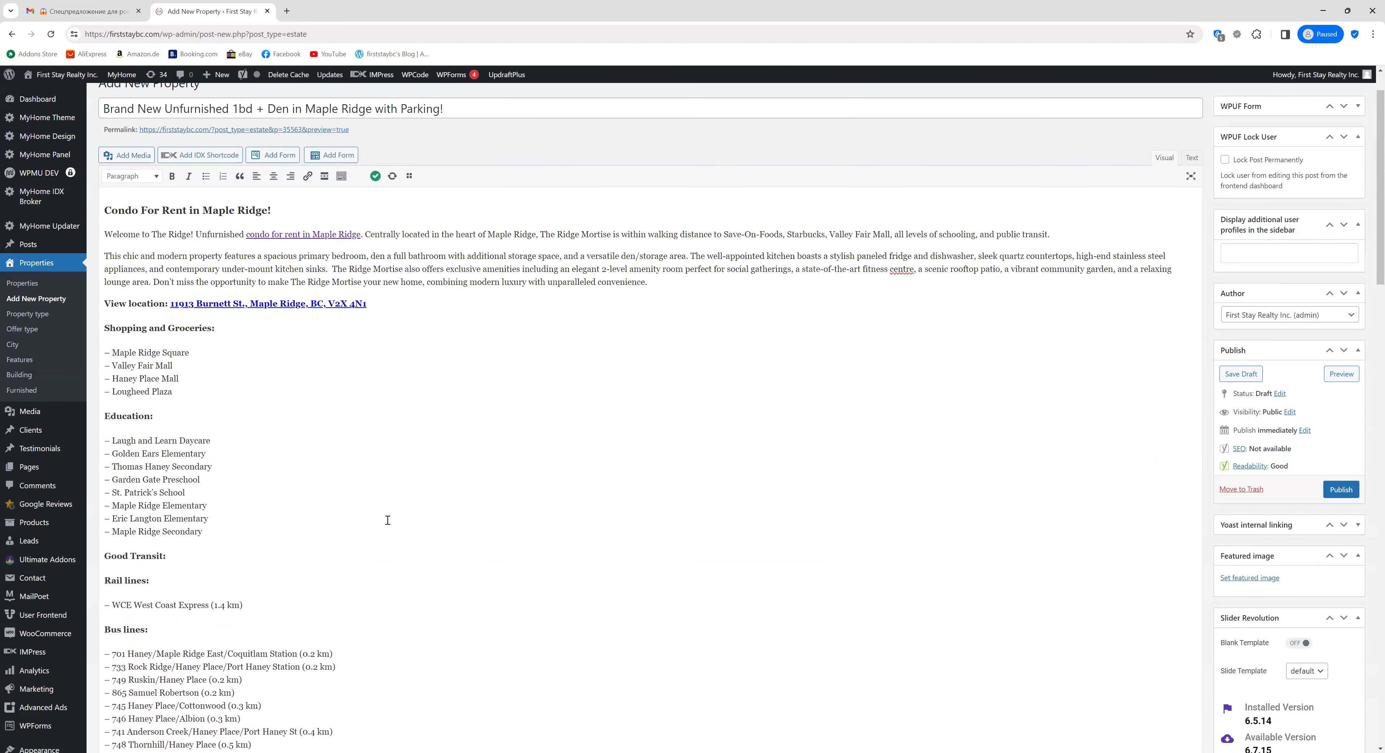
drag(105, 258, 554, 262)
right_click(554, 262)
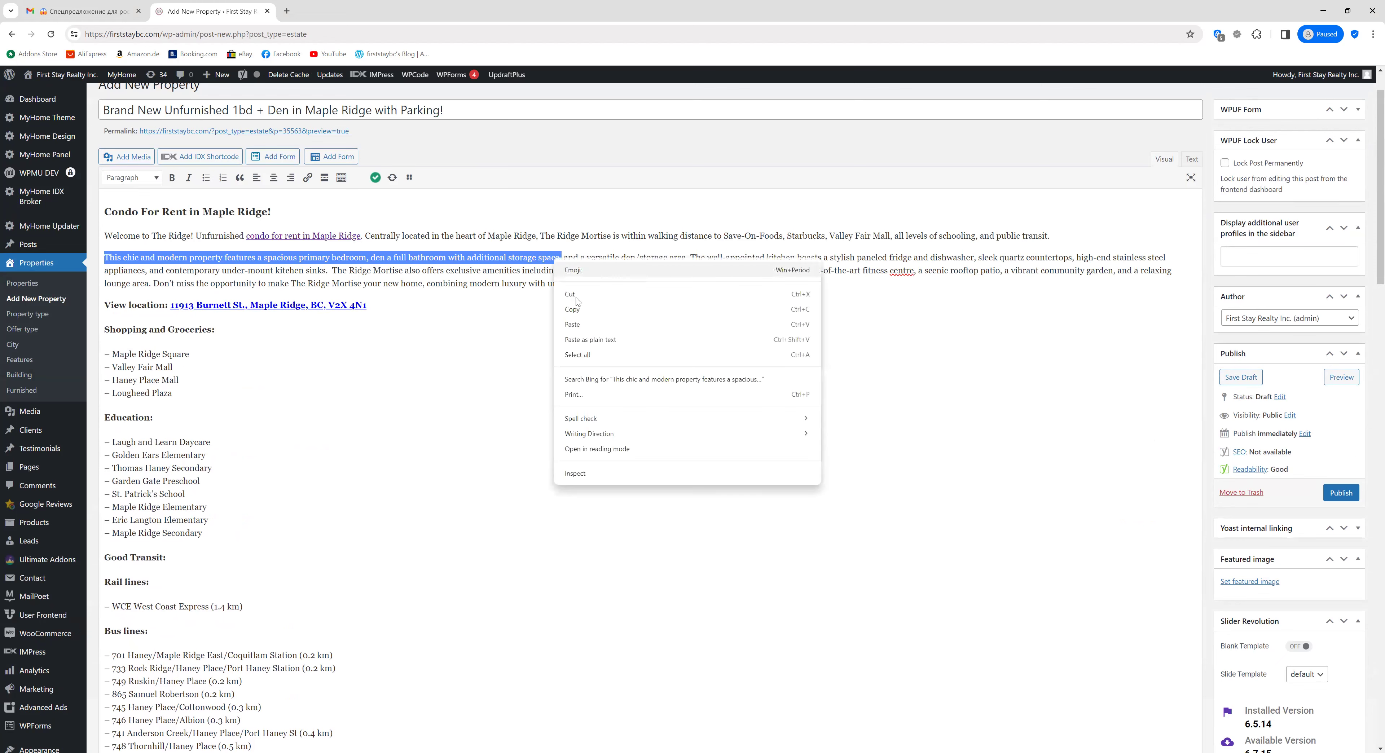
click(578, 308)
scroll(618, 335, down, 9)
scroll(621, 341, down, 15)
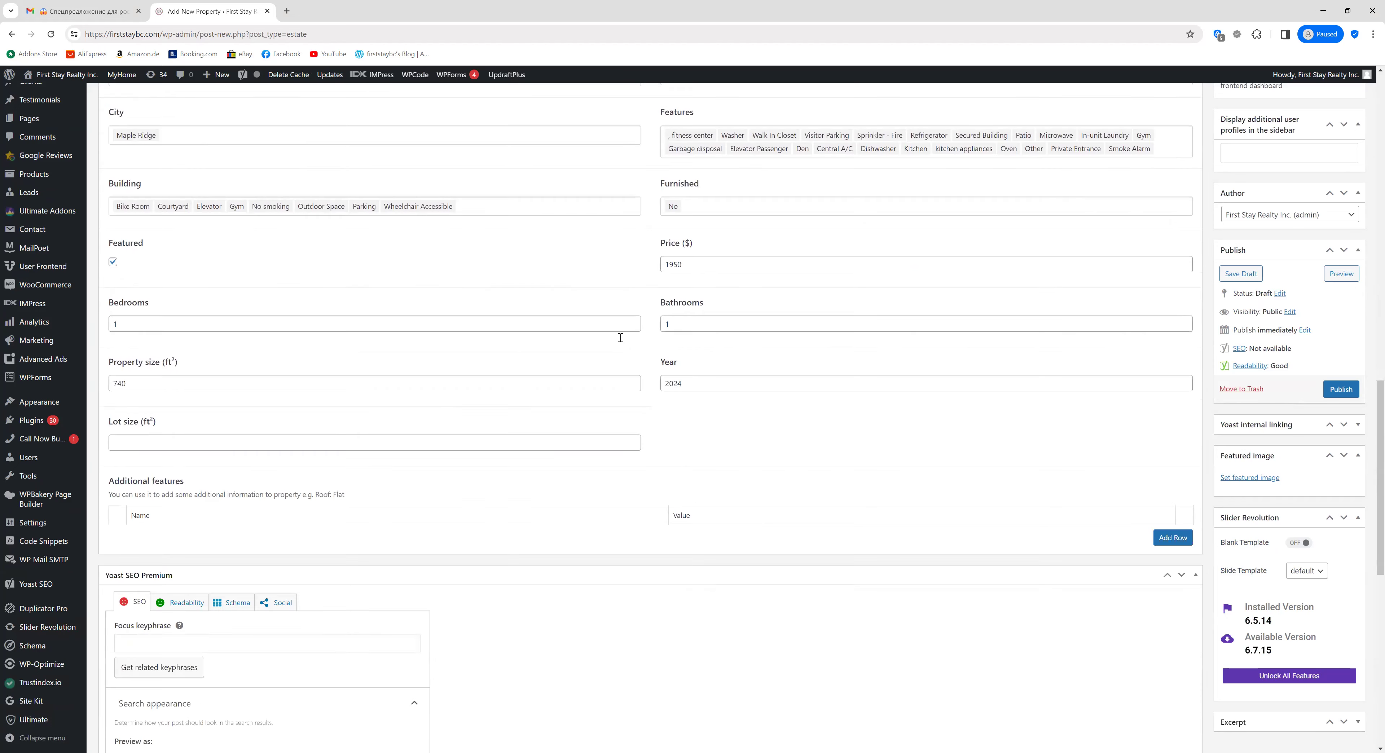
click(251, 417)
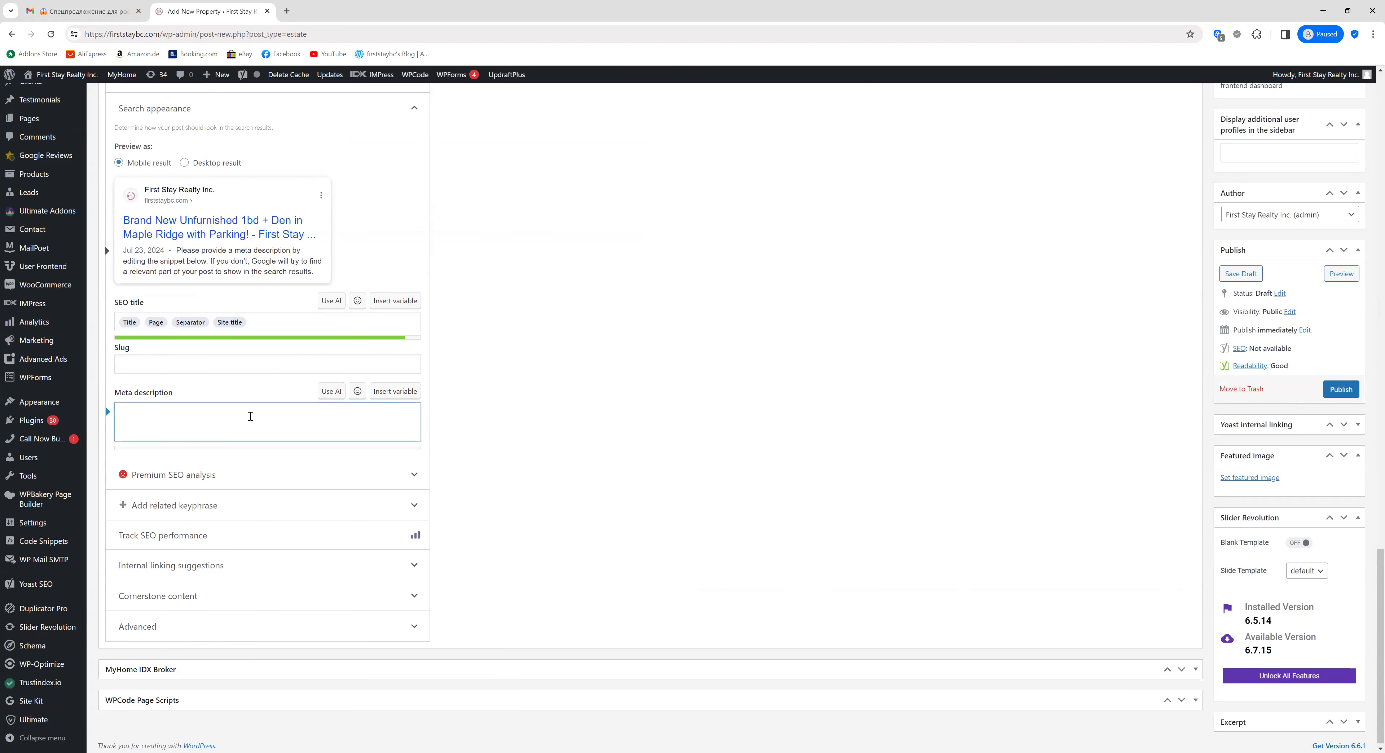
key(ctrl+v)
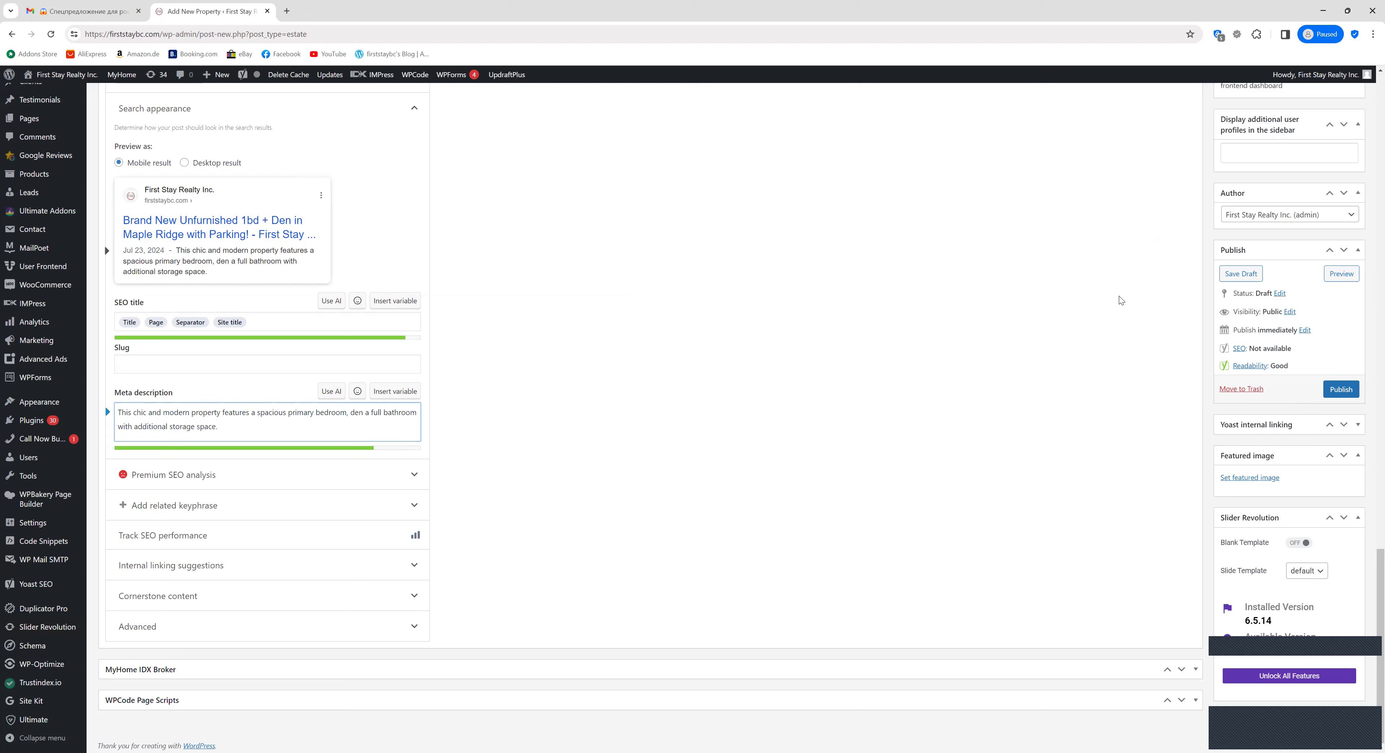
Review the completed property details, the description text and the publishing settings of the draft listing
scroll(1103, 304, up, 10)
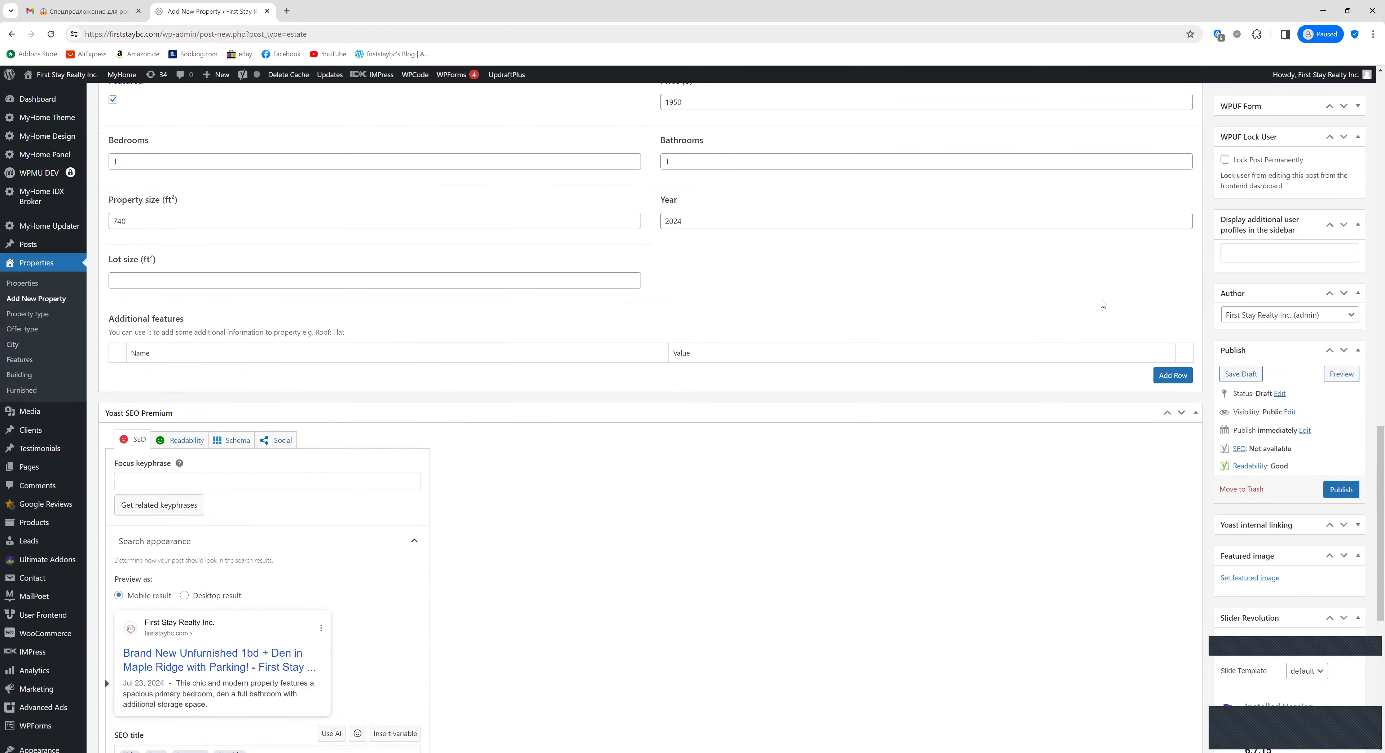
scroll(1103, 304, up, 5)
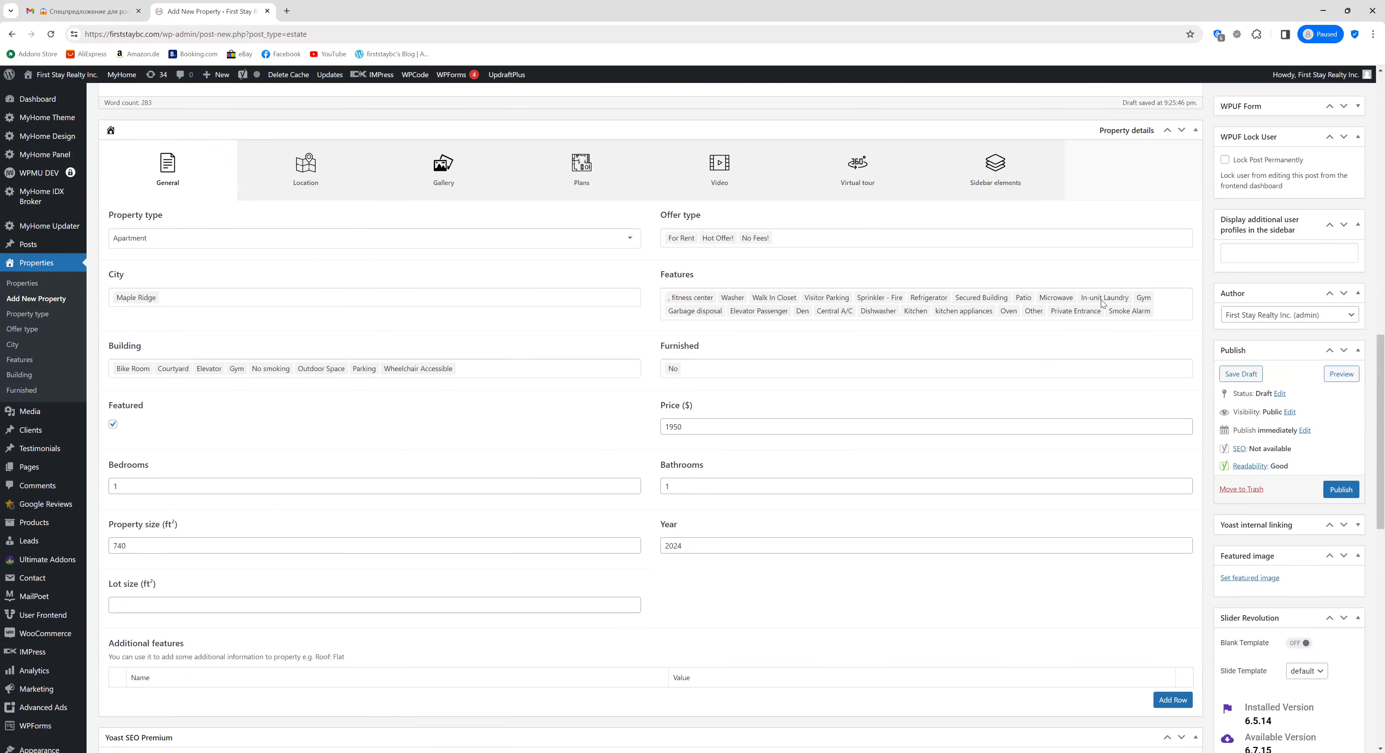
scroll(1102, 300, up, 2)
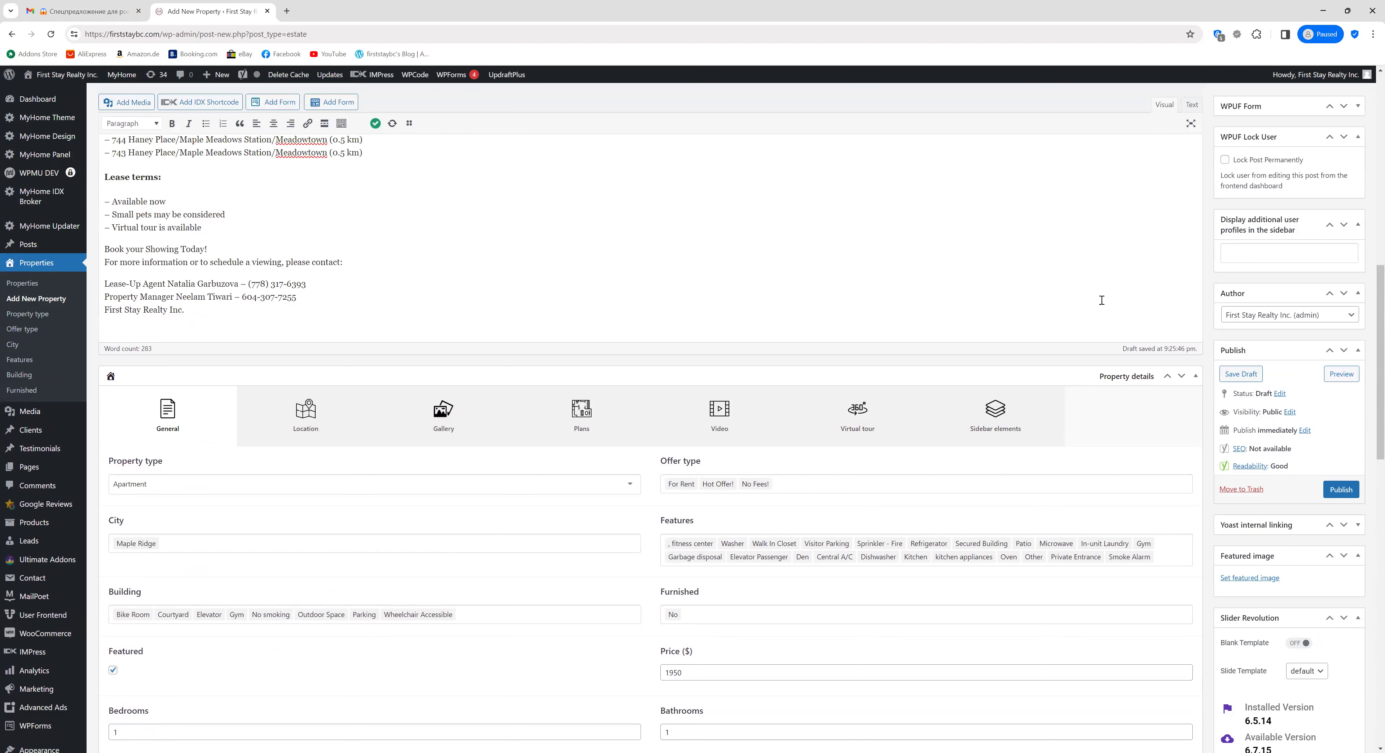
scroll(1102, 301, up, 4)
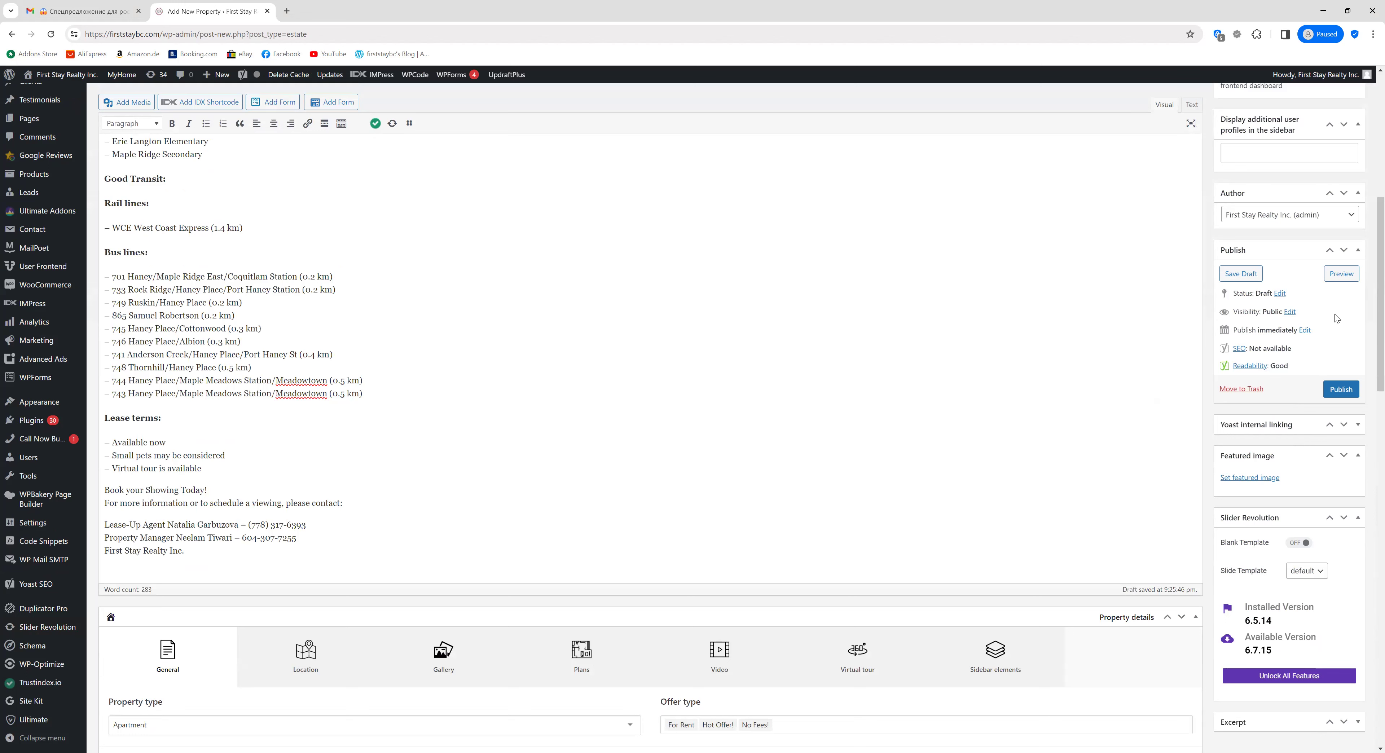
scroll(1340, 322, down, 1)
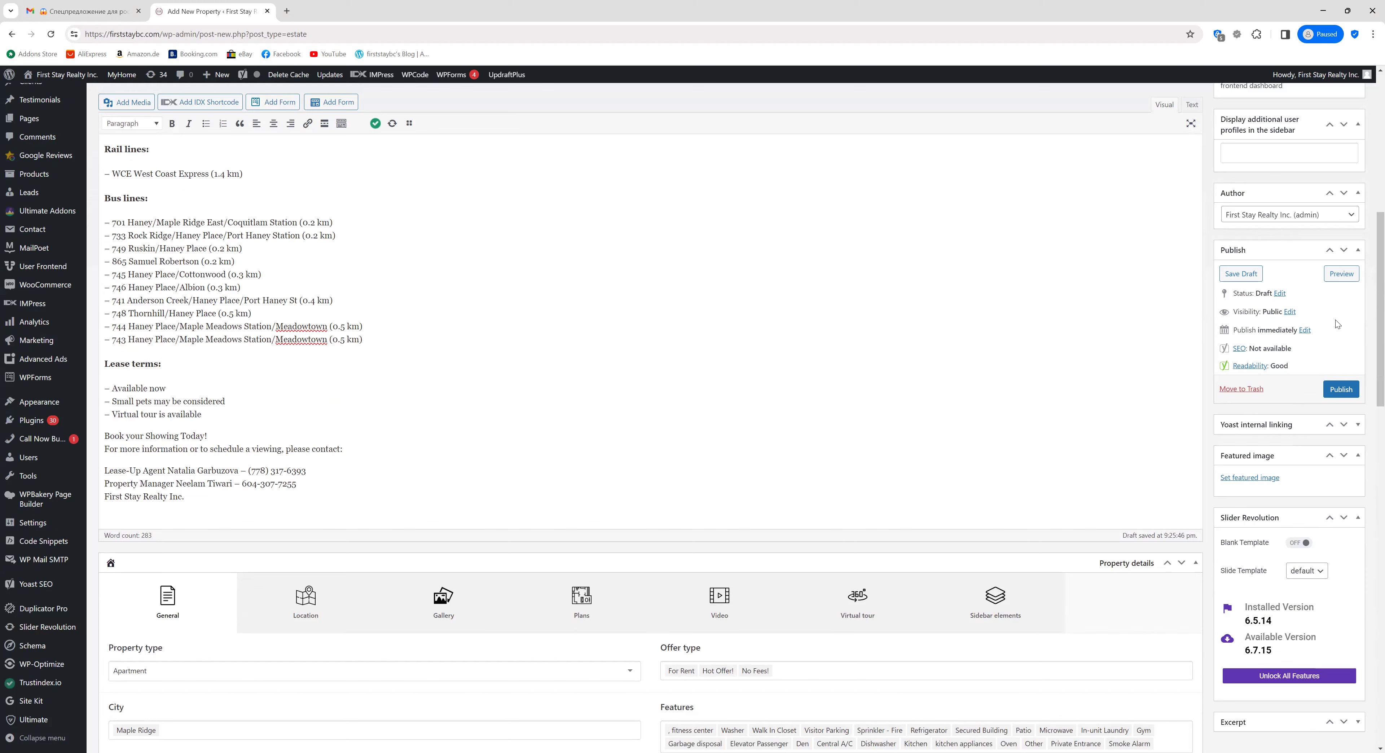
scroll(1337, 328, down, 4)
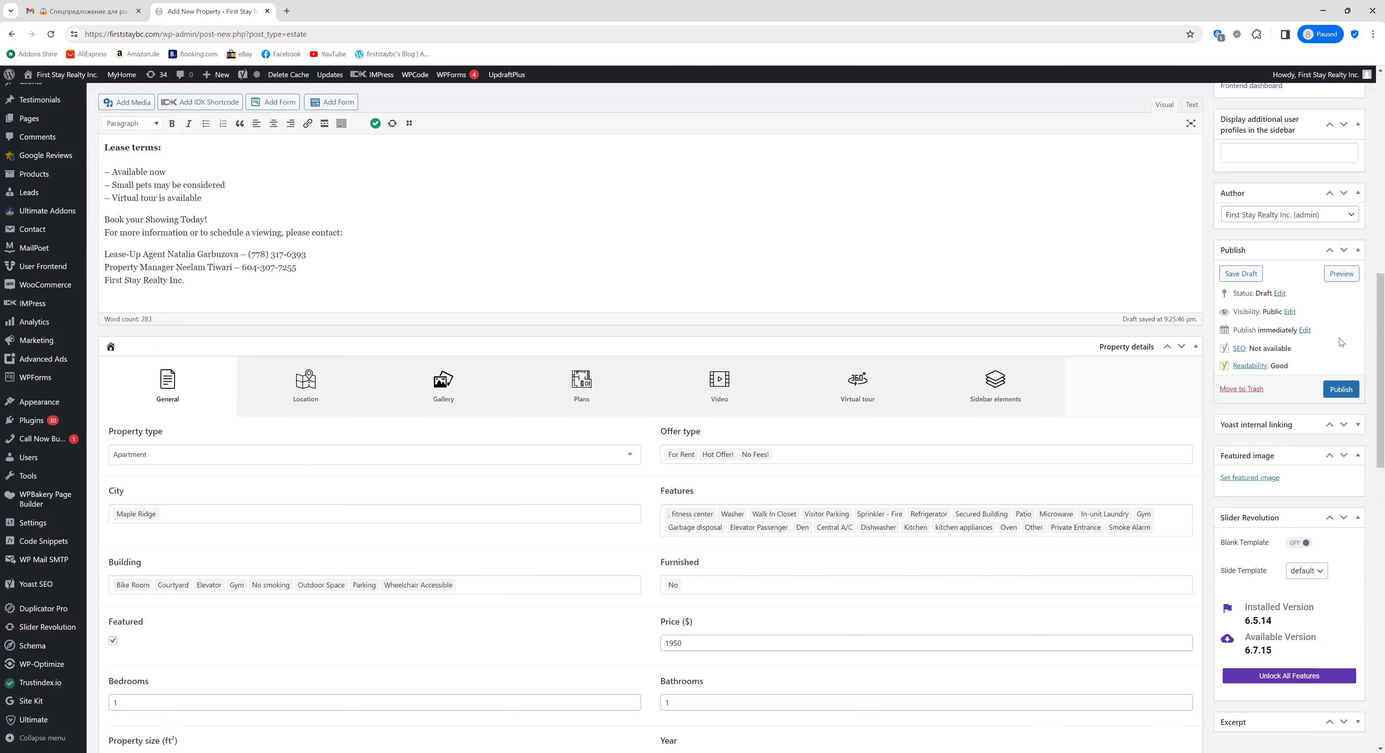
scroll(1335, 330, up, 2)
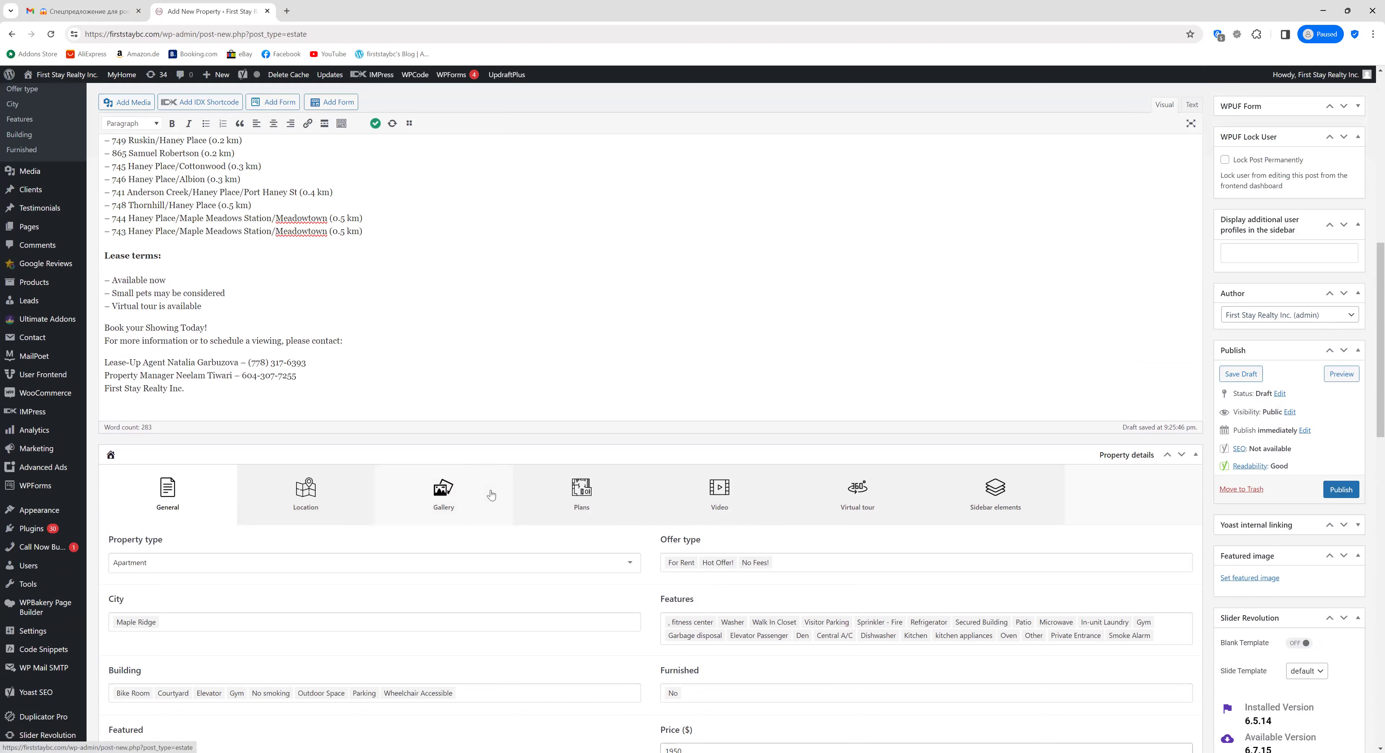
Start adding an image to the property's gallery by opening the file picker for uploads
click(441, 502)
scroll(455, 463, down, 3)
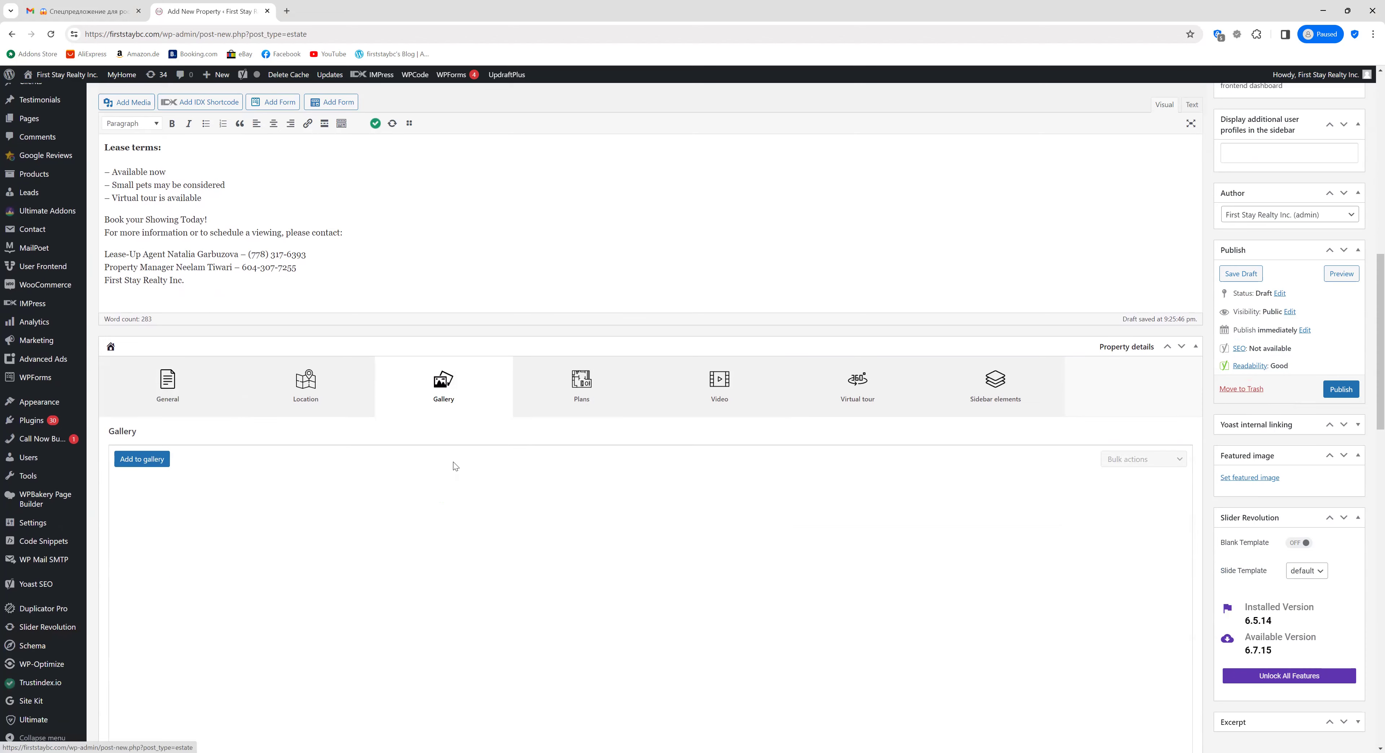
click(148, 356)
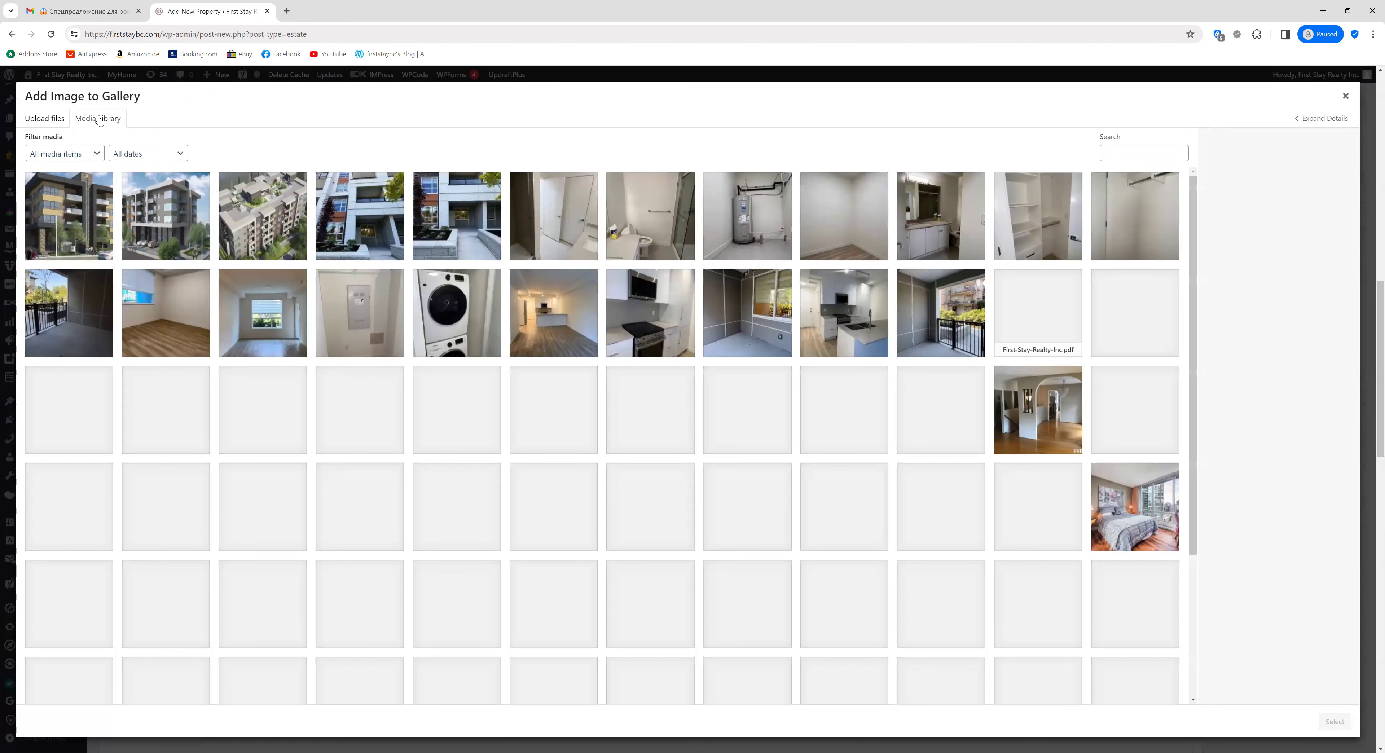
click(51, 123)
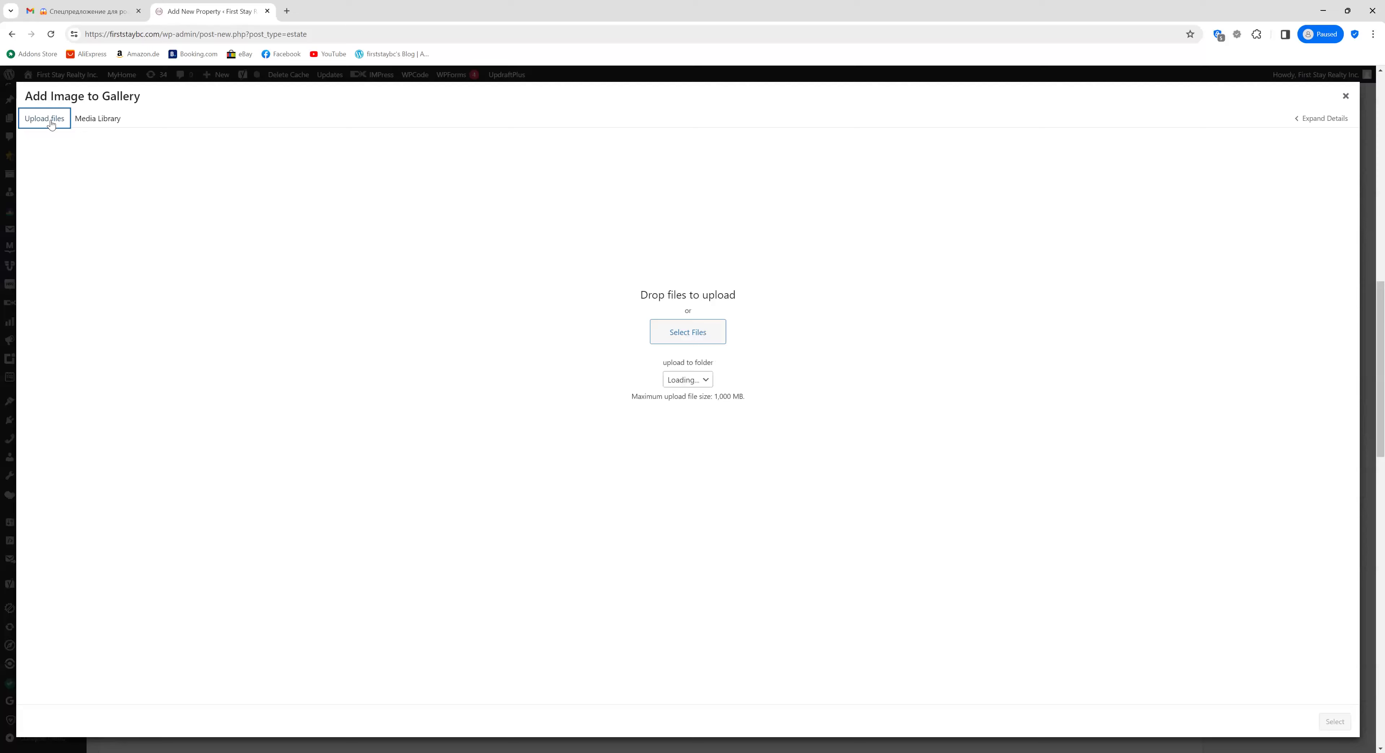
click(680, 335)
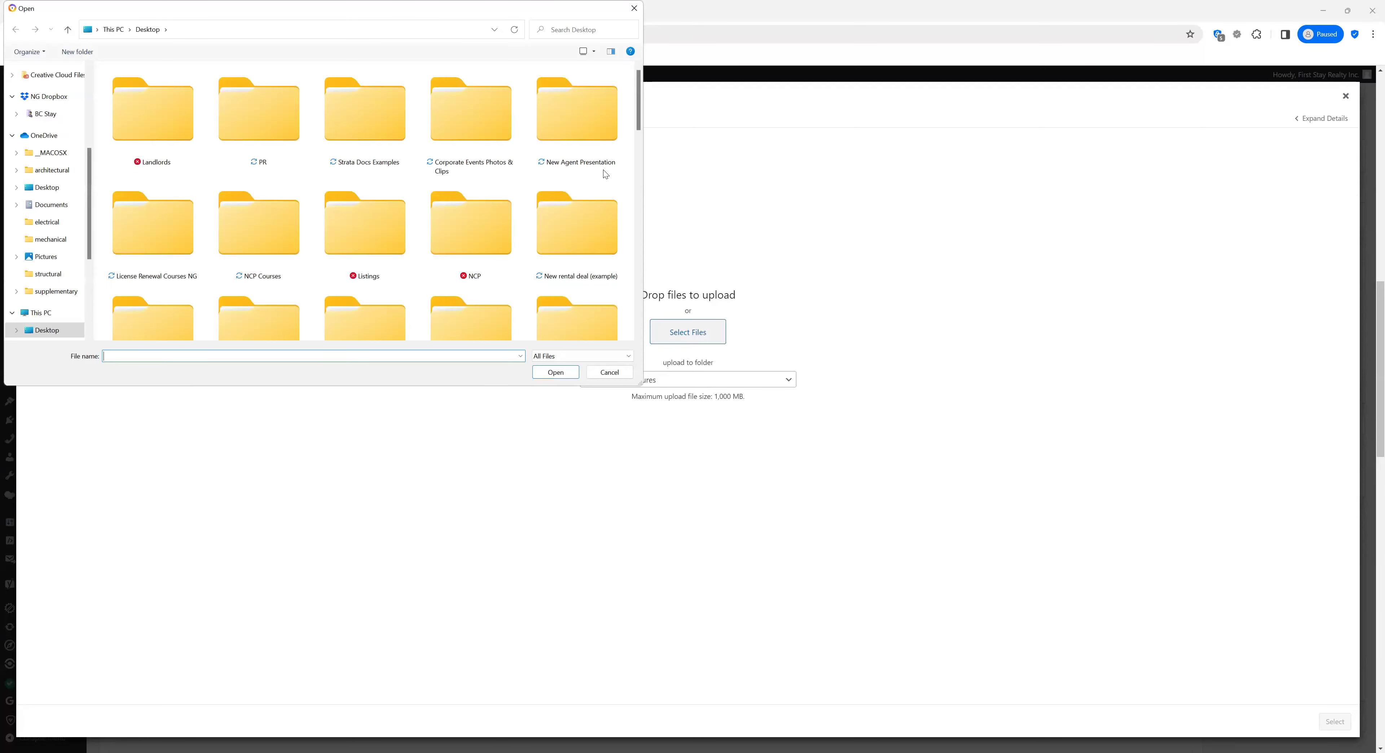
Upload the kitchen photo "WhatsApp Image 2024-07-20 at 18.07.43_cacc80f1" from the Desktop folder
drag(637, 87, 640, 248)
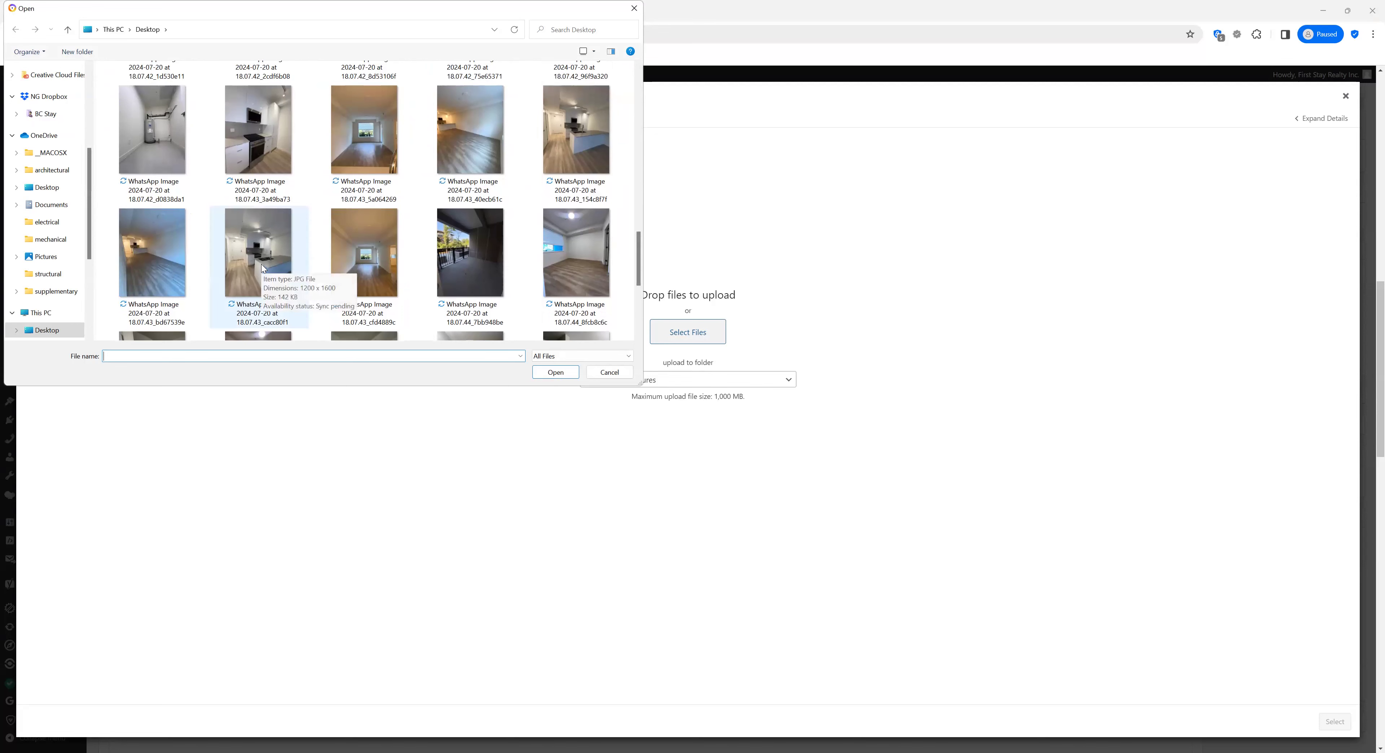
scroll(425, 258, up, 5)
scroll(425, 258, down, 5)
scroll(426, 257, down, 4)
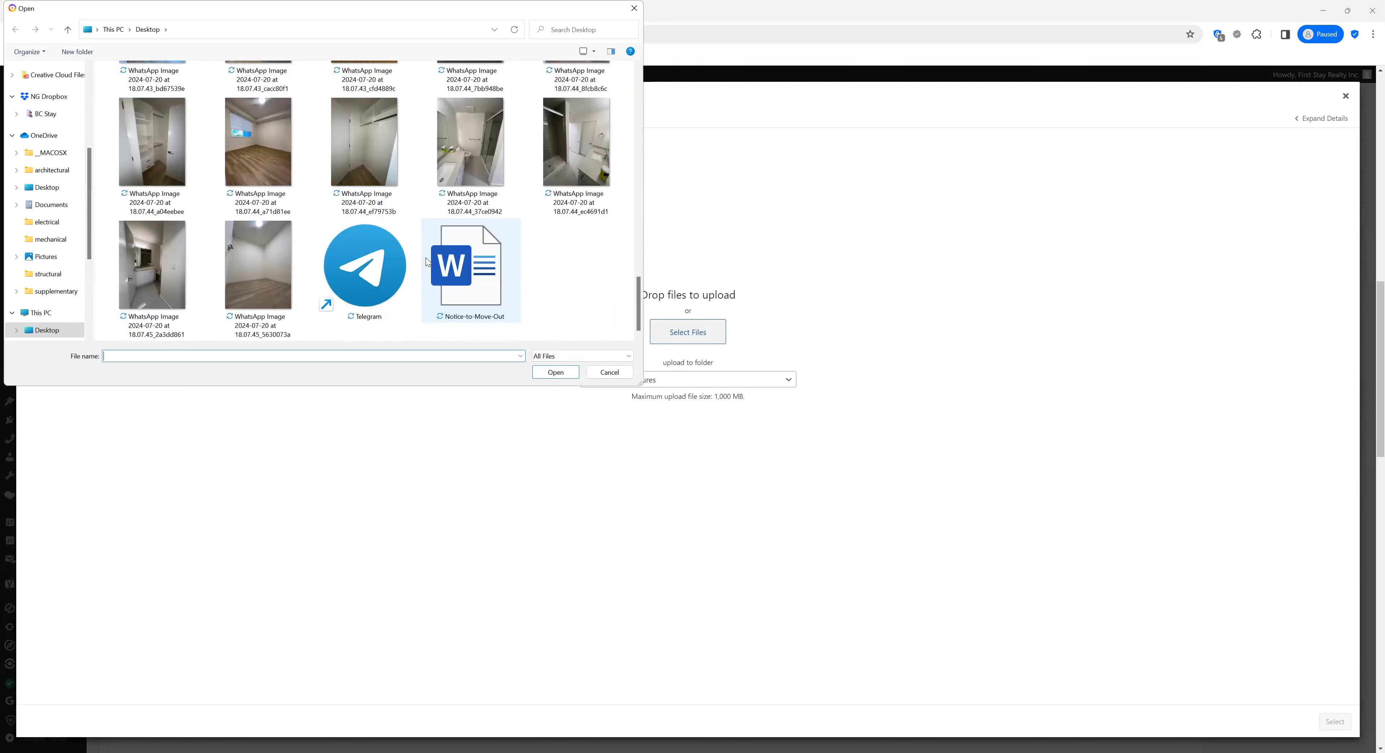
scroll(428, 262, up, 3)
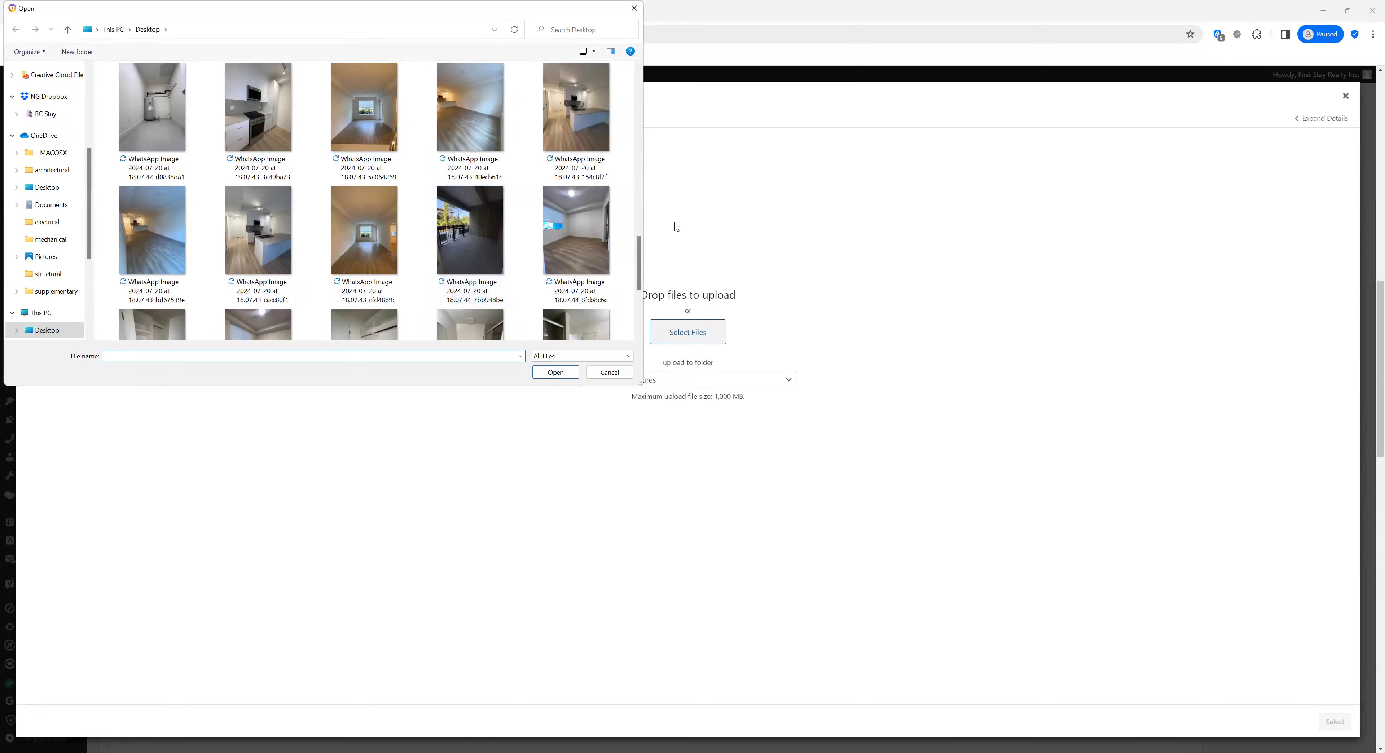
click(274, 234)
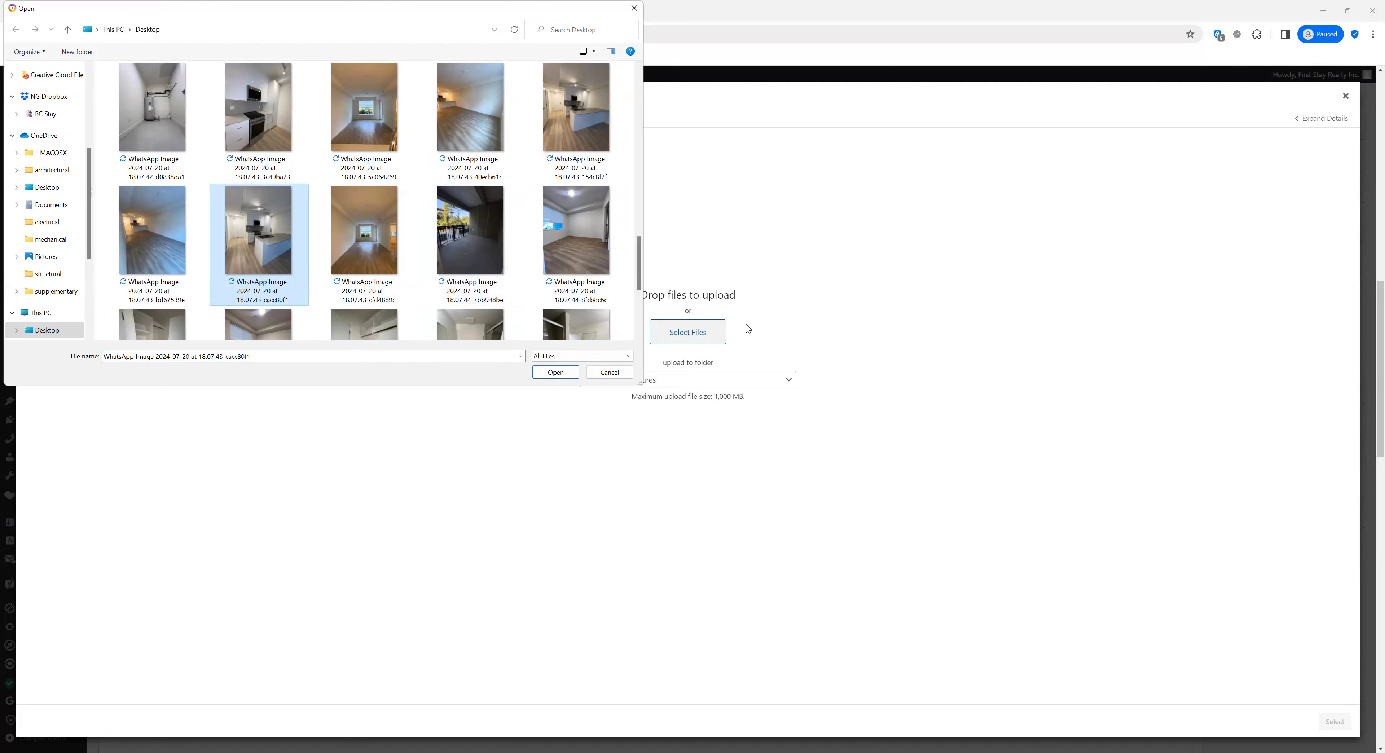
click(565, 371)
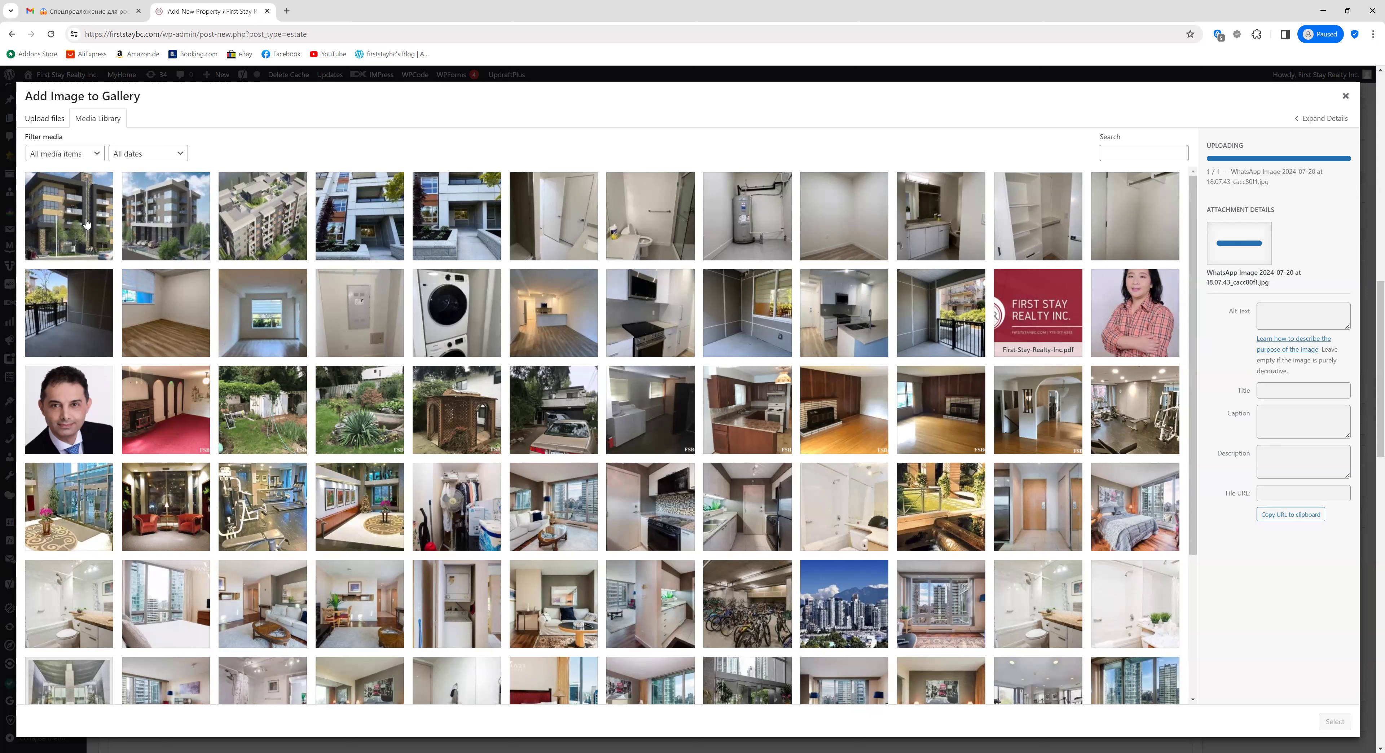
Select the five building exterior photos at the start of the media library for the gallery
click(78, 225)
click(164, 218)
click(292, 219)
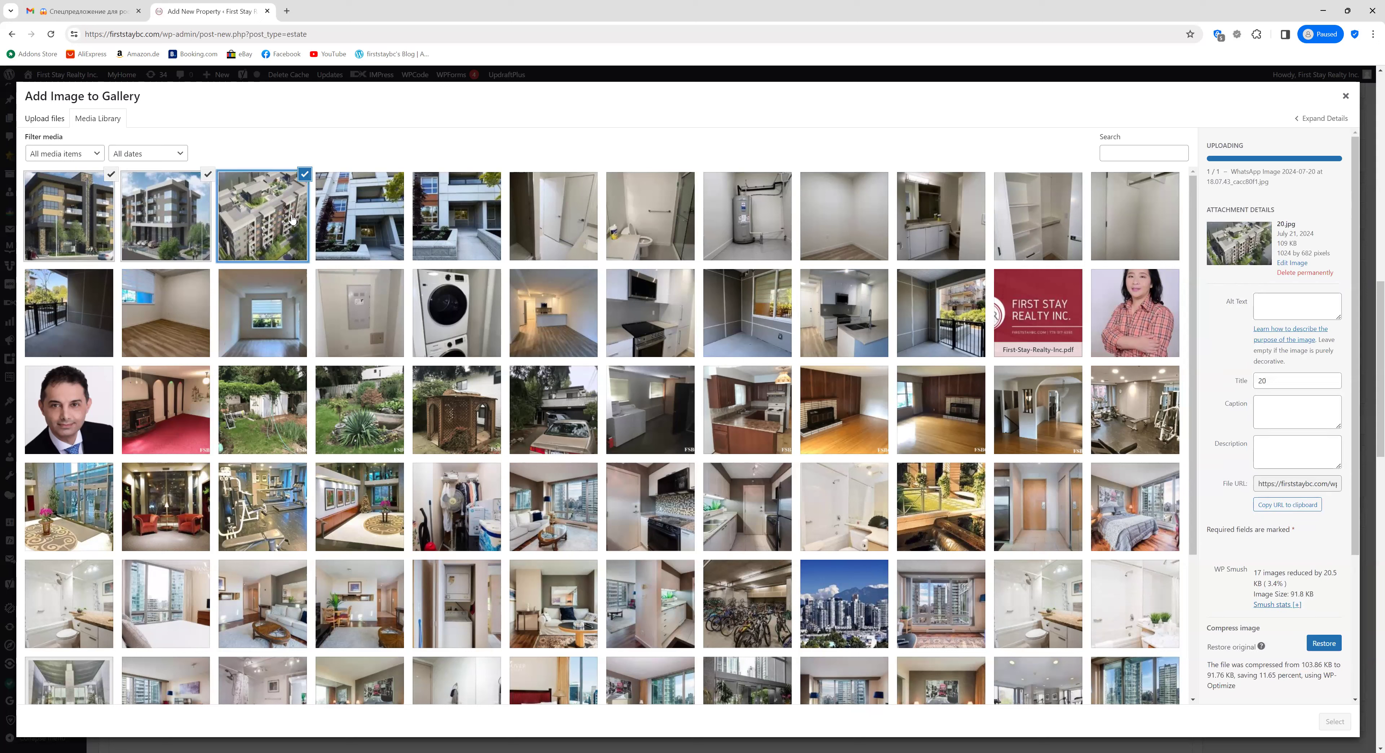
click(391, 217)
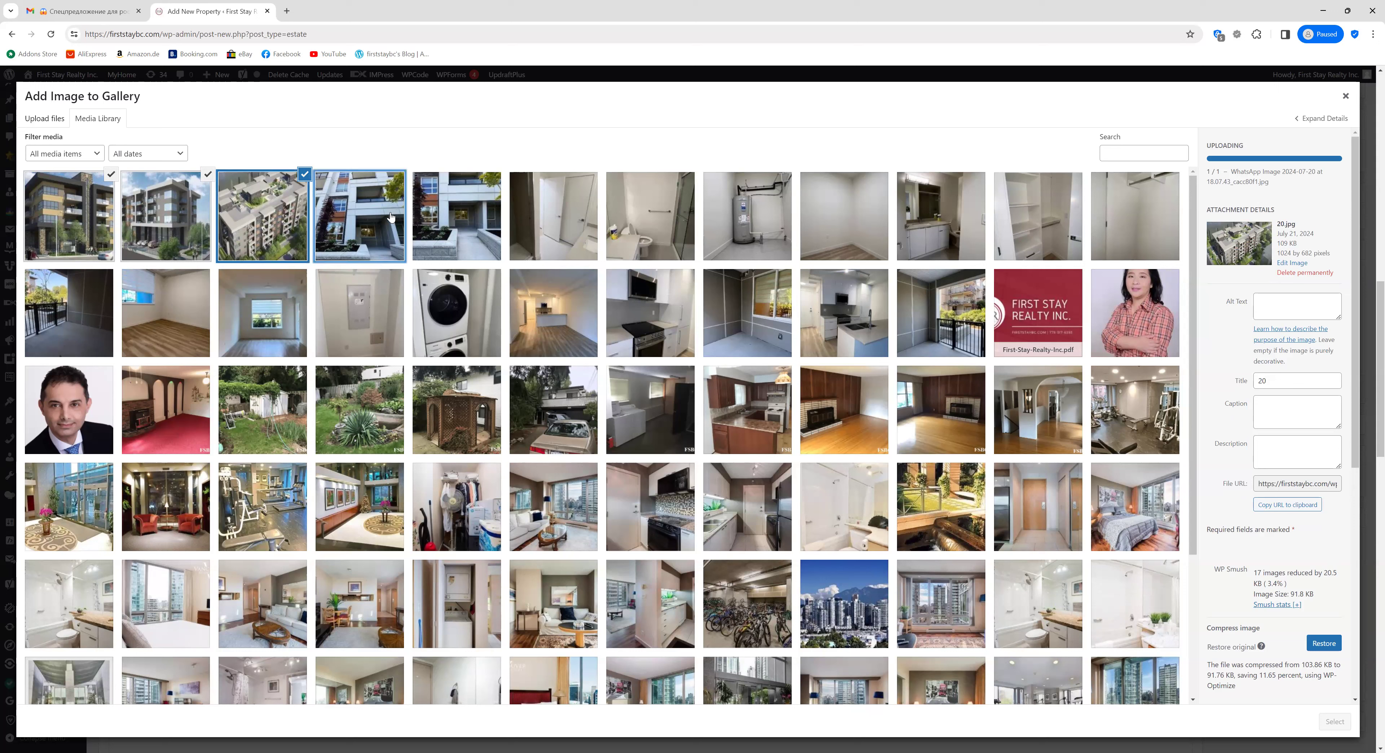
click(485, 210)
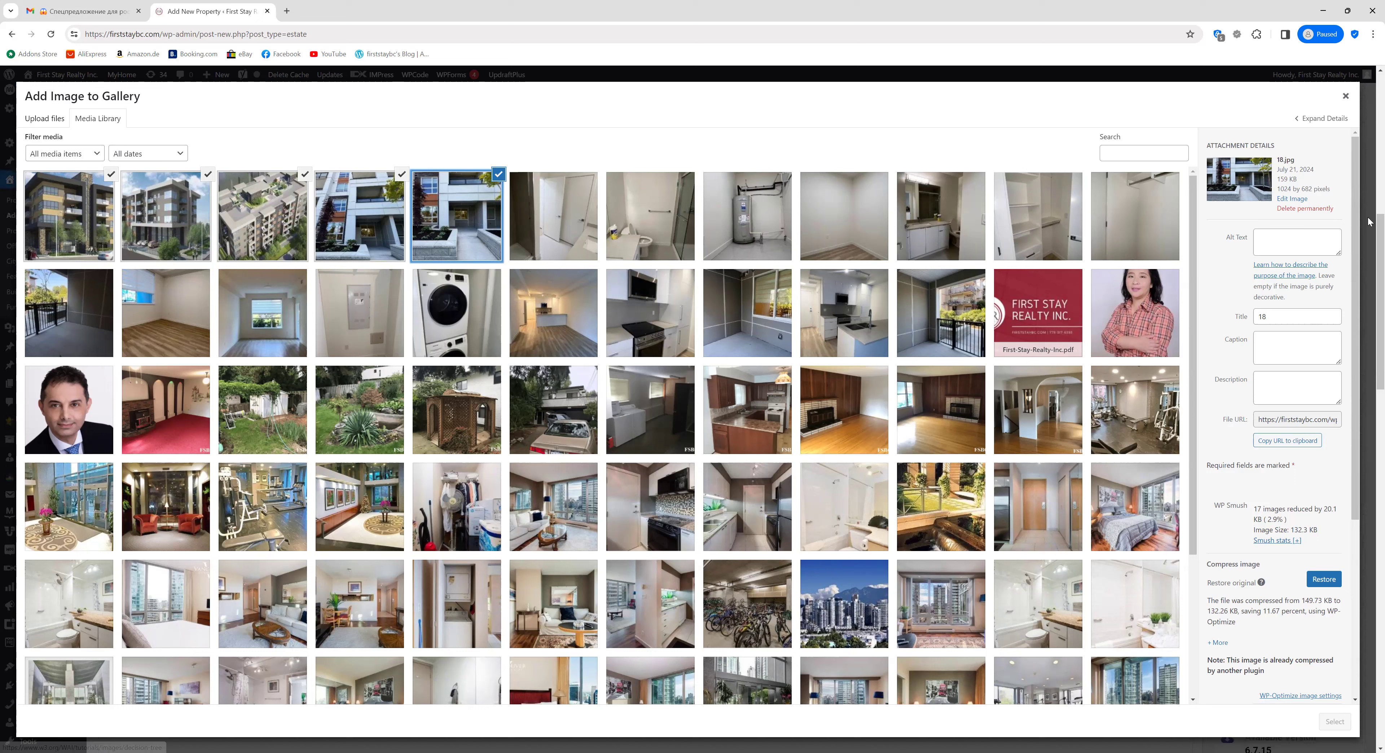
Fill in the selected 18.jpg photo's details with alt text and title "brand new", caption "maple ridge" and description "best area"
click(1292, 239)
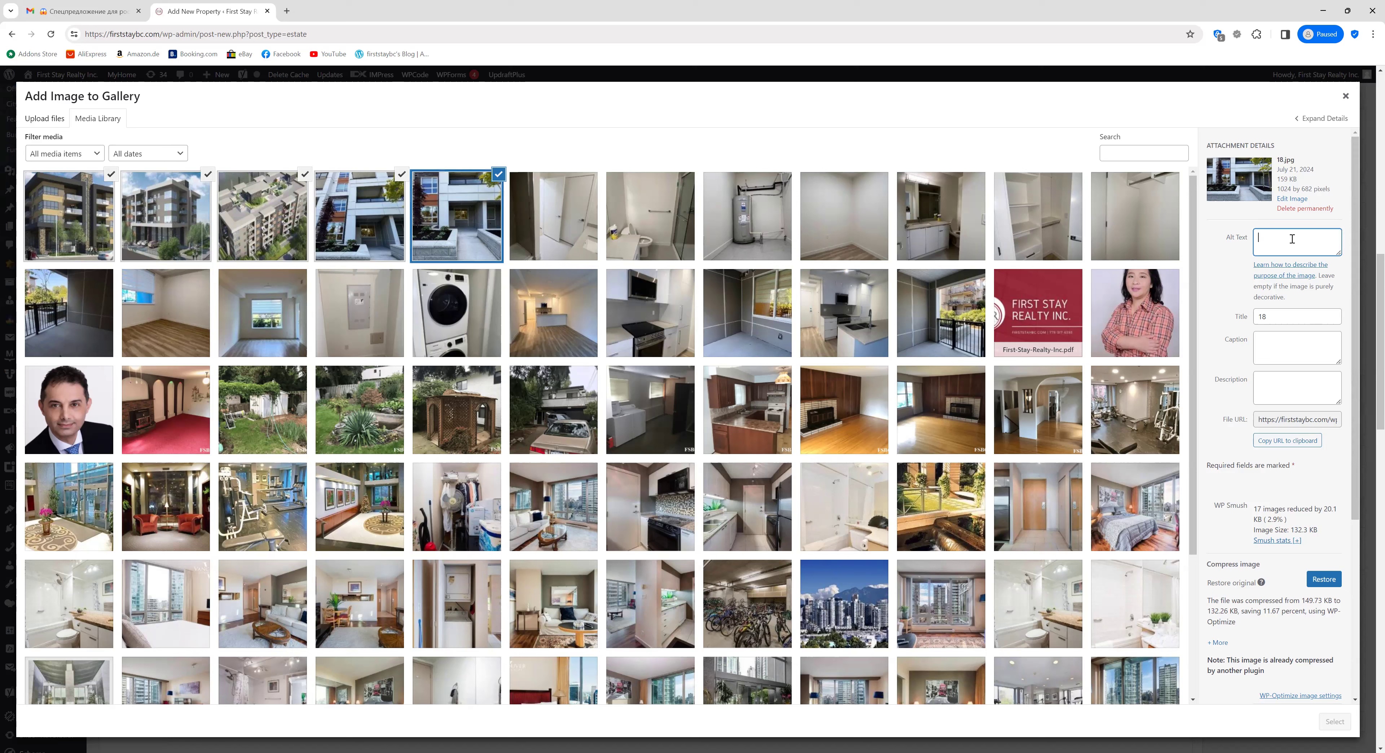
text(brand new)
click(1245, 319)
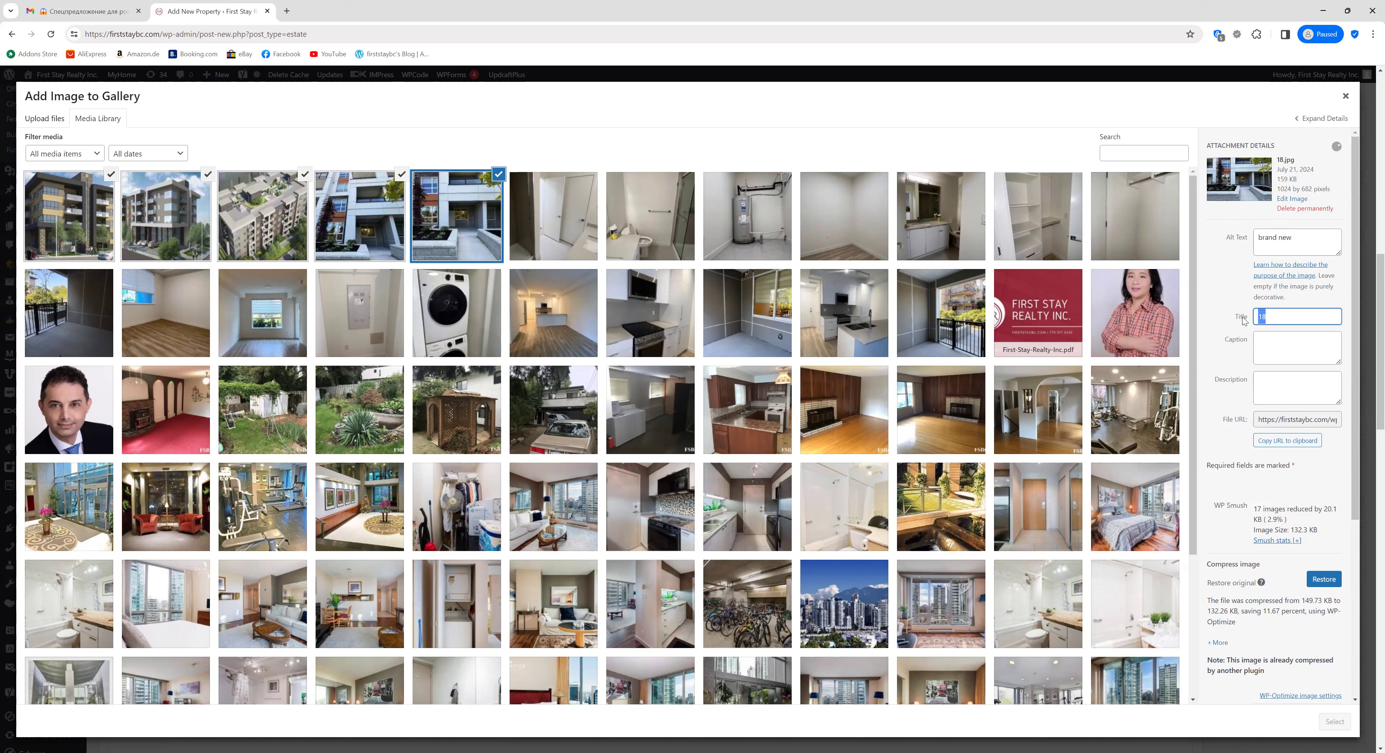
text(brand new)
click(1294, 349)
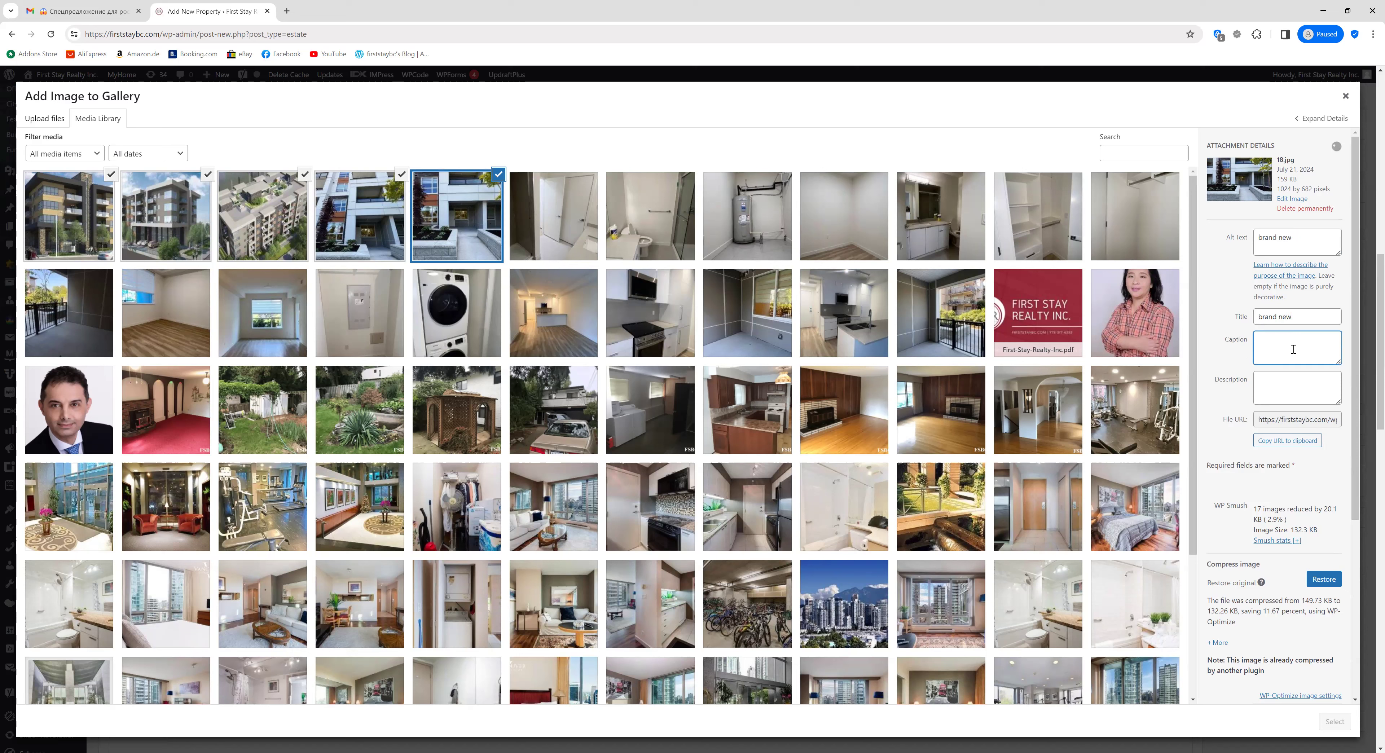
text(maple ridge)
click(1292, 387)
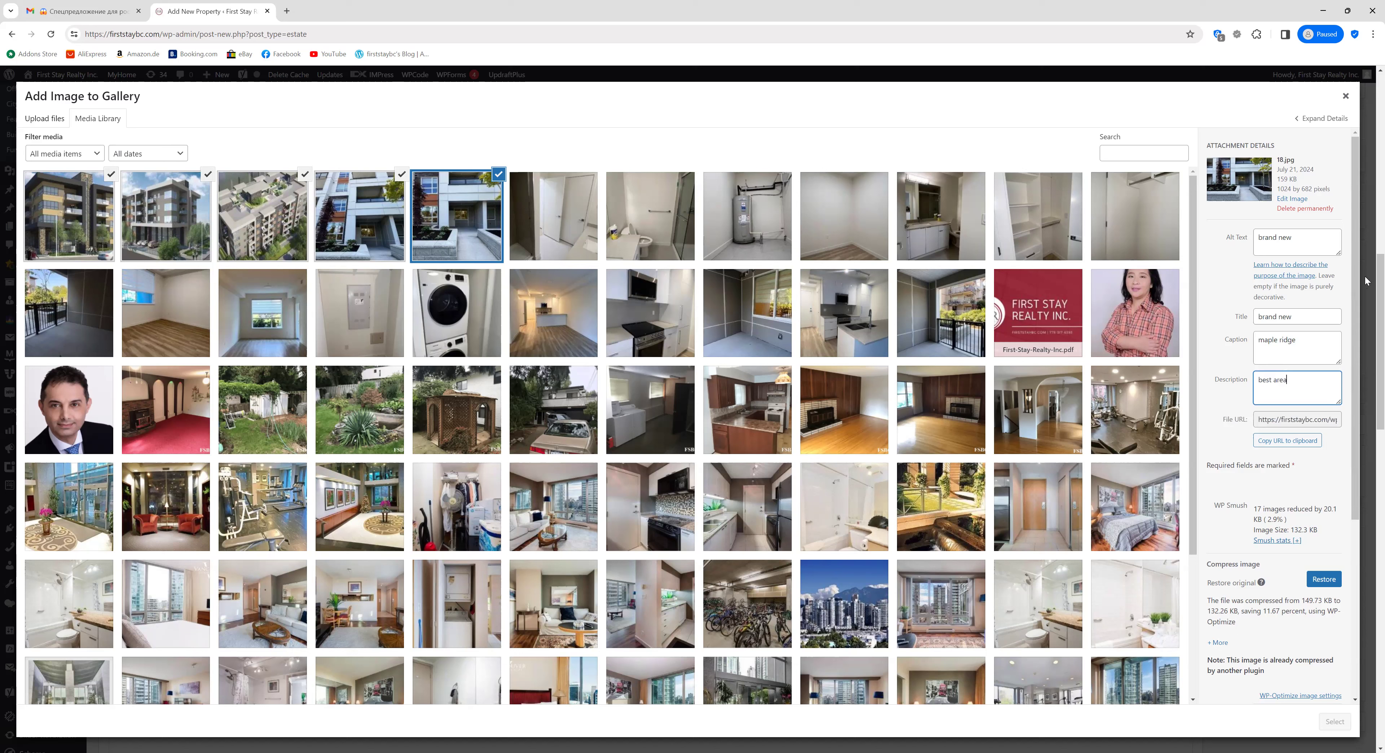
Review the exterior photo's compression, folder and shortcut details, and close the media library without adding images
scroll(1369, 323, down, 5)
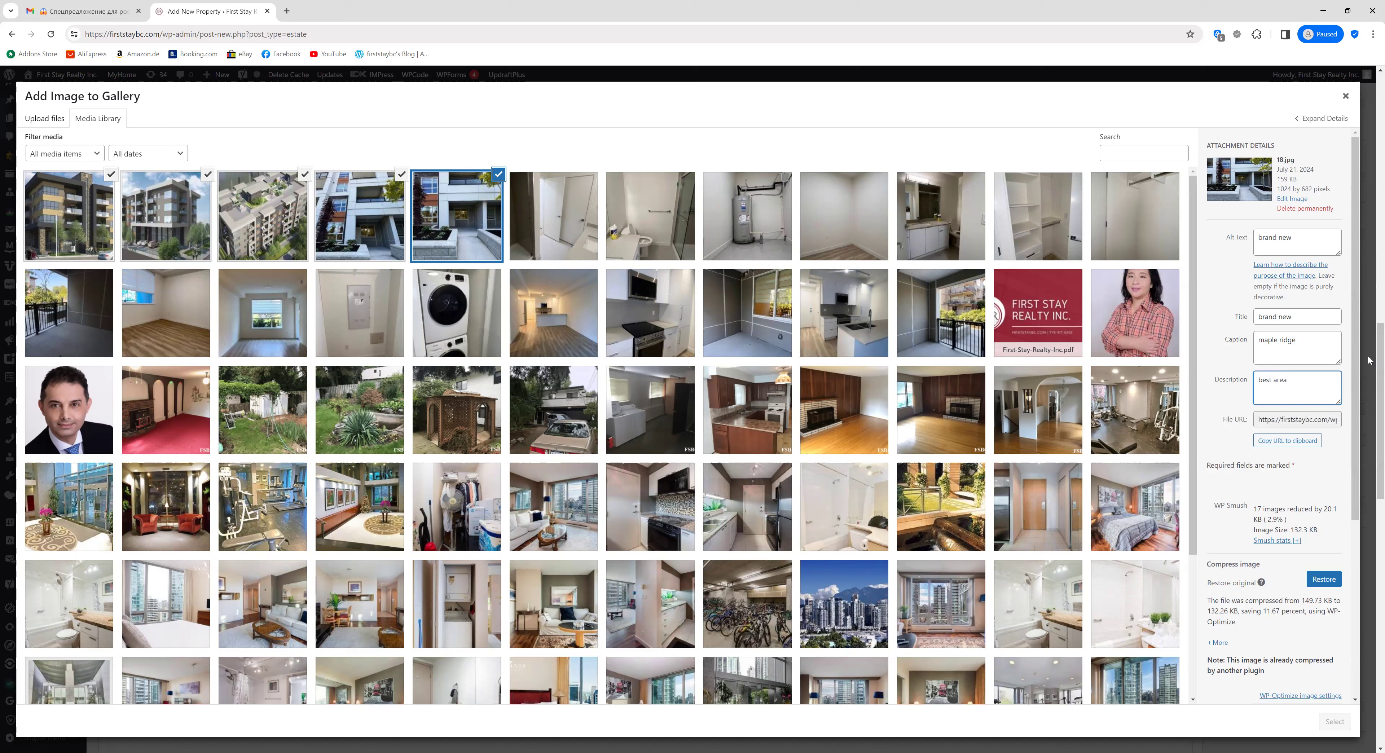
drag(1351, 380, 1351, 561)
scroll(1369, 463, down, 2)
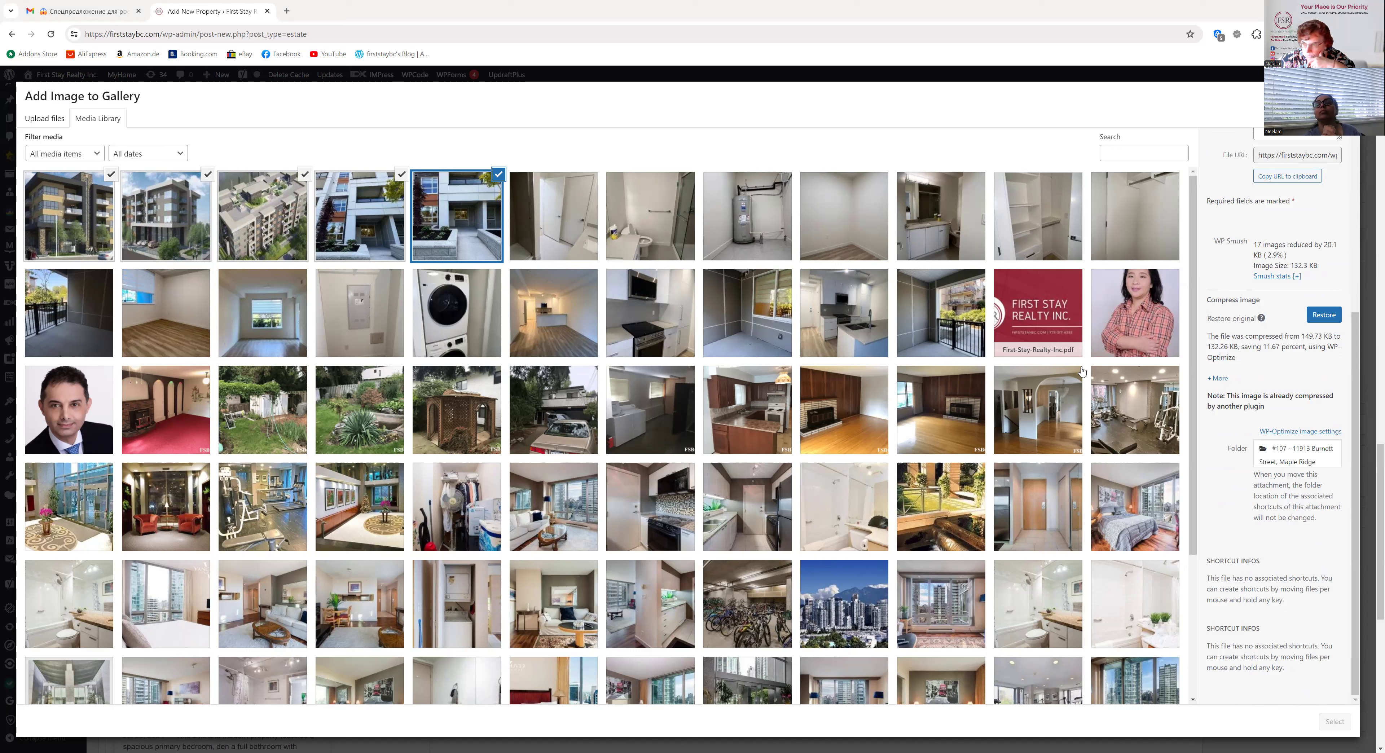
scroll(1315, 371, up, 5)
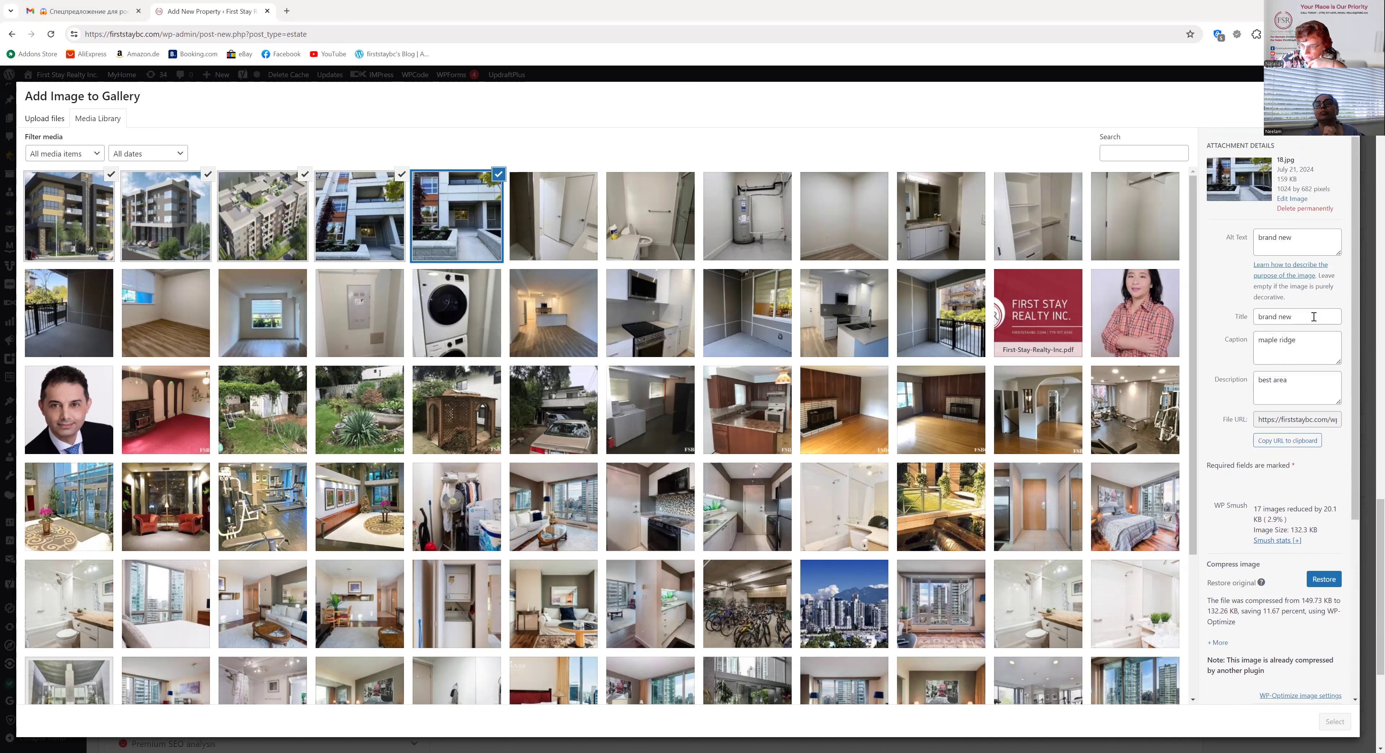
scroll(1309, 345, down, 5)
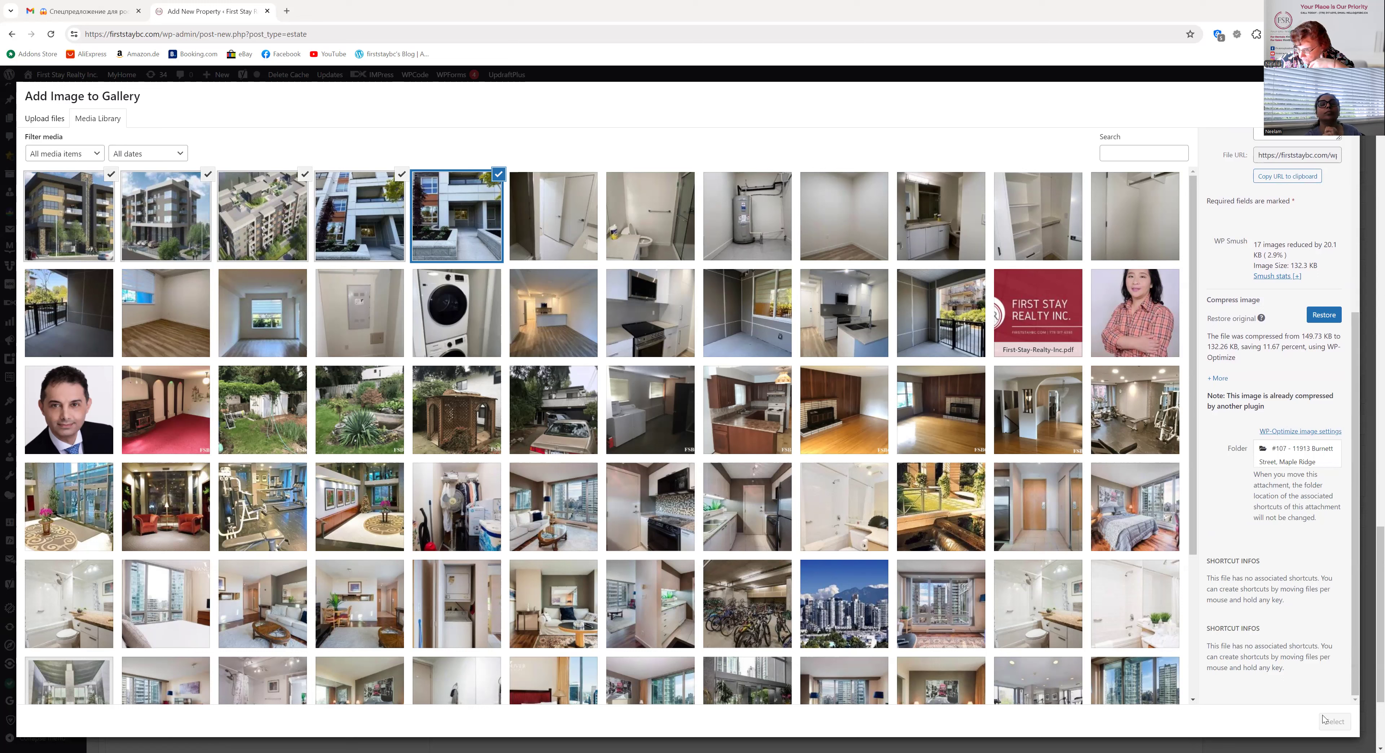
drag(1345, 649, 1348, 424)
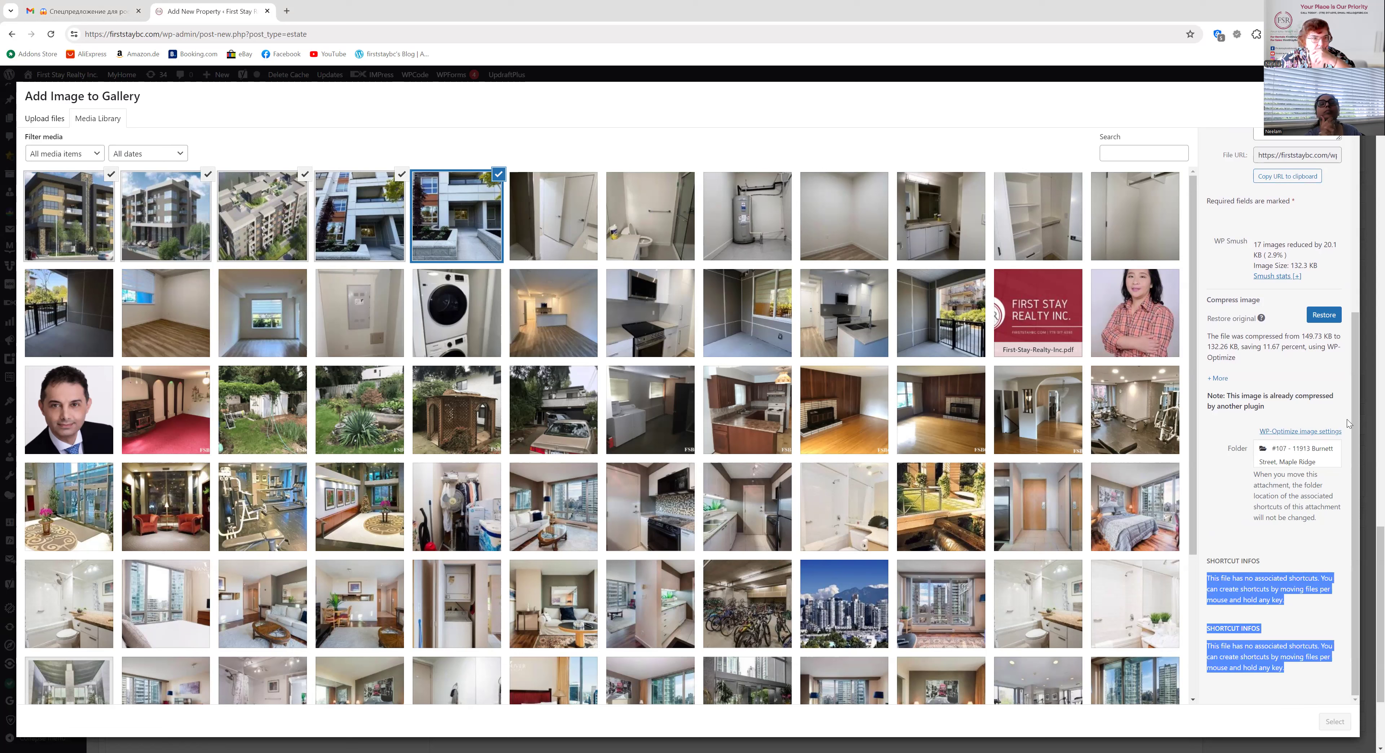
click(871, 125)
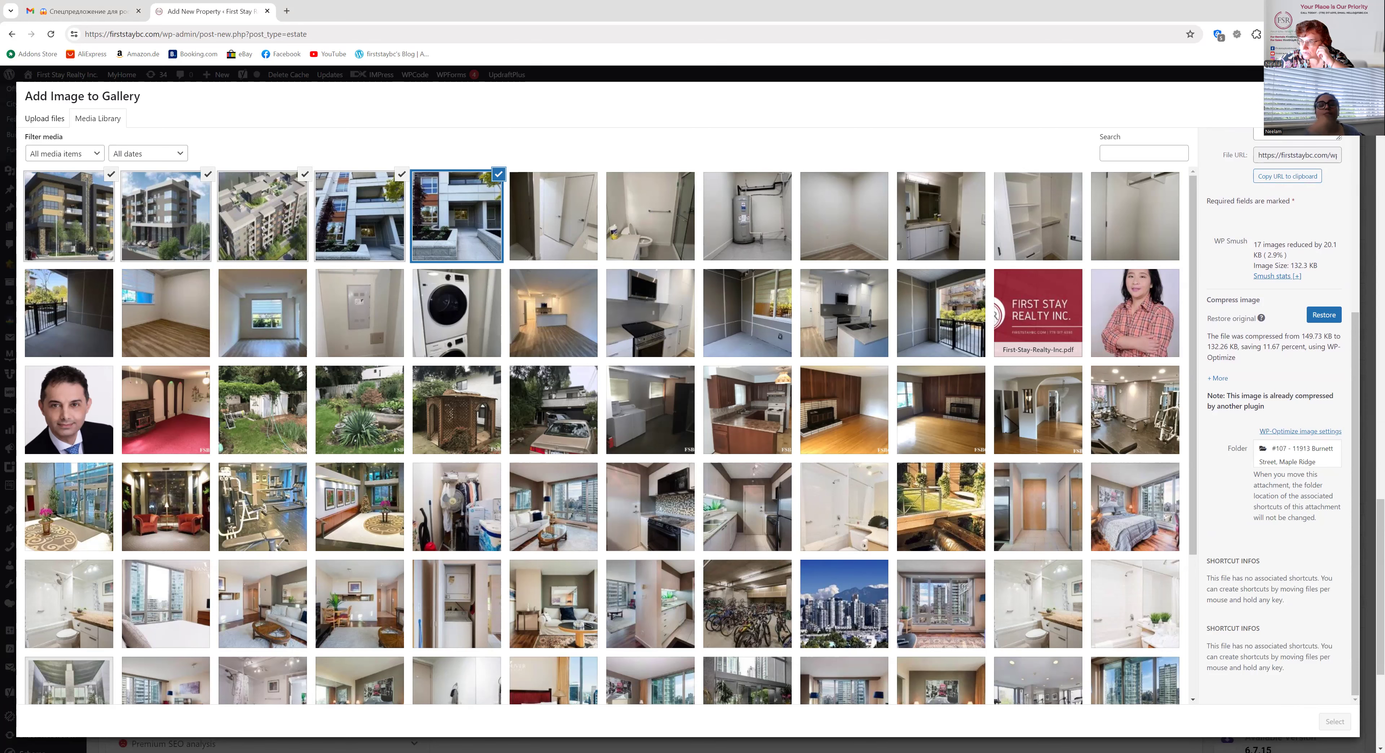
key(Escape)
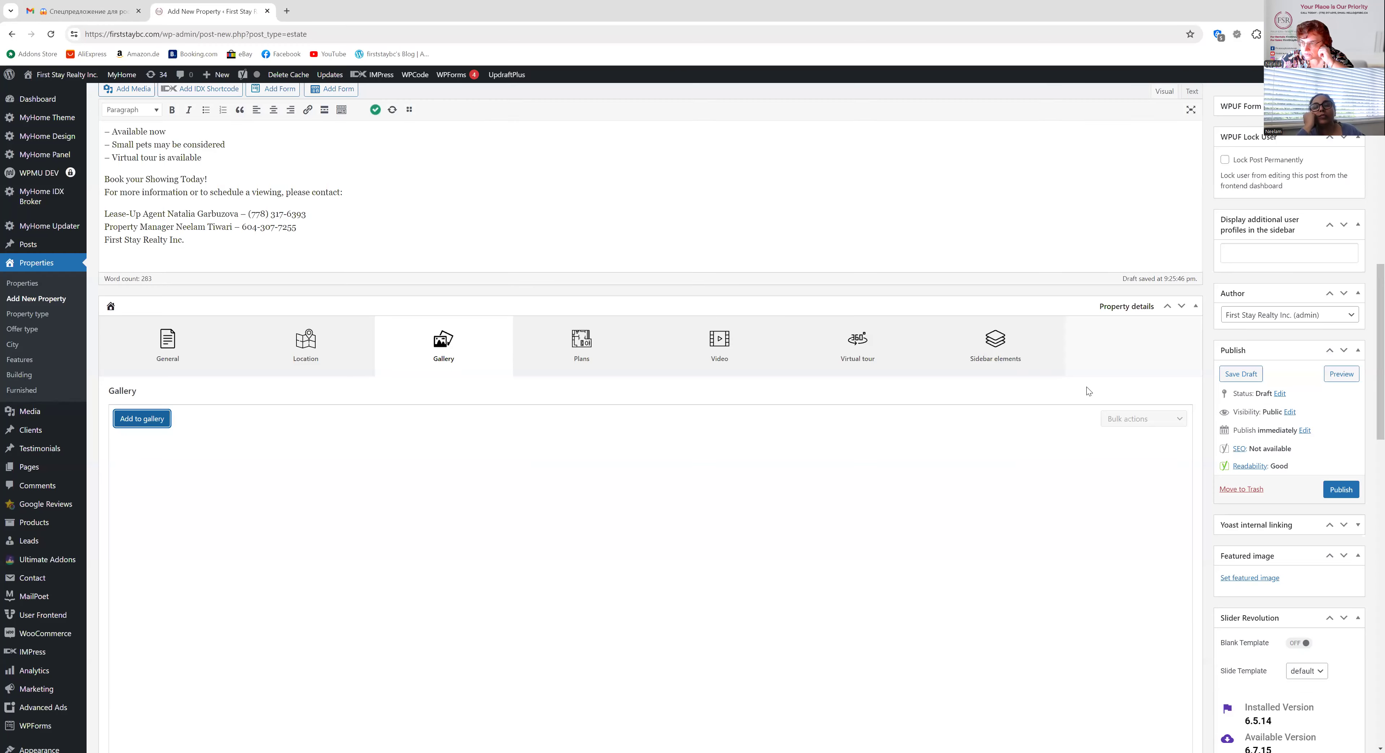
Add the uploaded kitchen photo and the five building exterior photos from the media library to the property gallery
scroll(229, 458, down, 2)
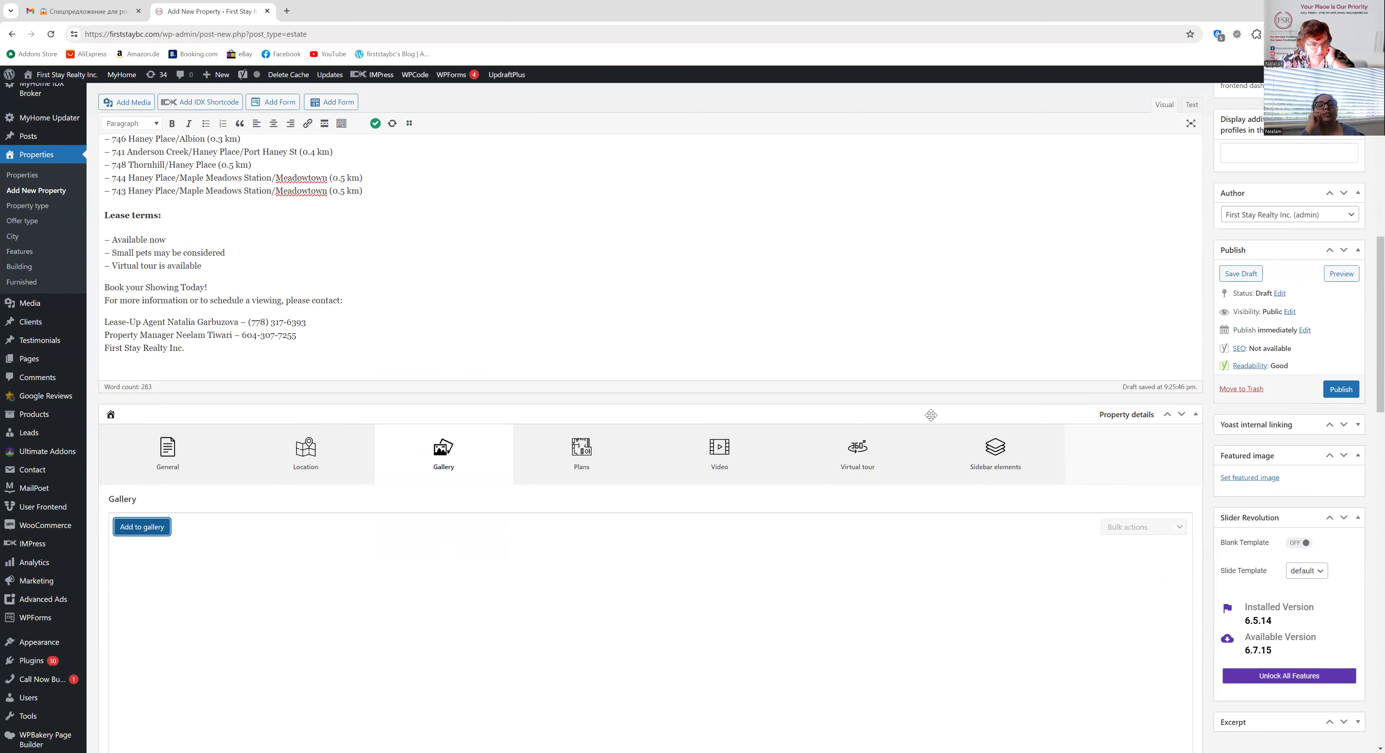
click(450, 468)
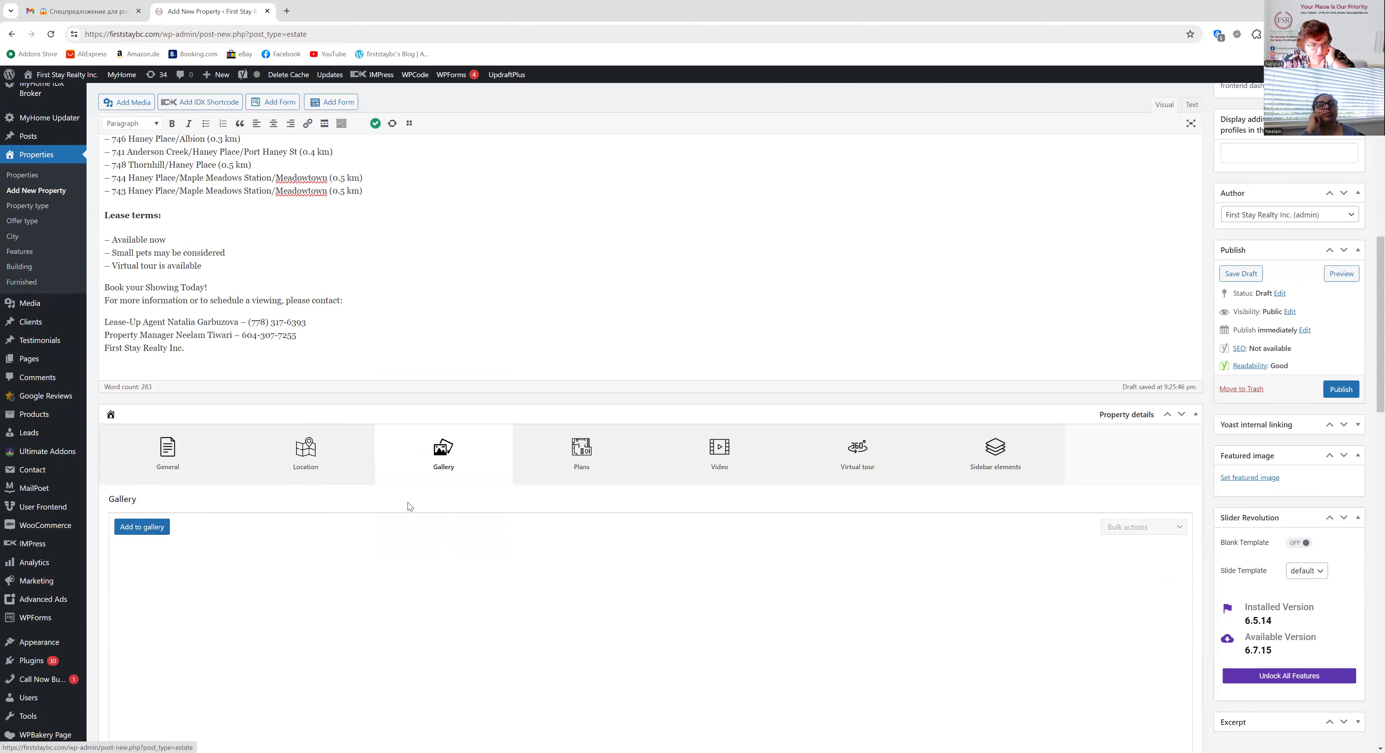
scroll(410, 507, down, 12)
scroll(410, 508, up, 6)
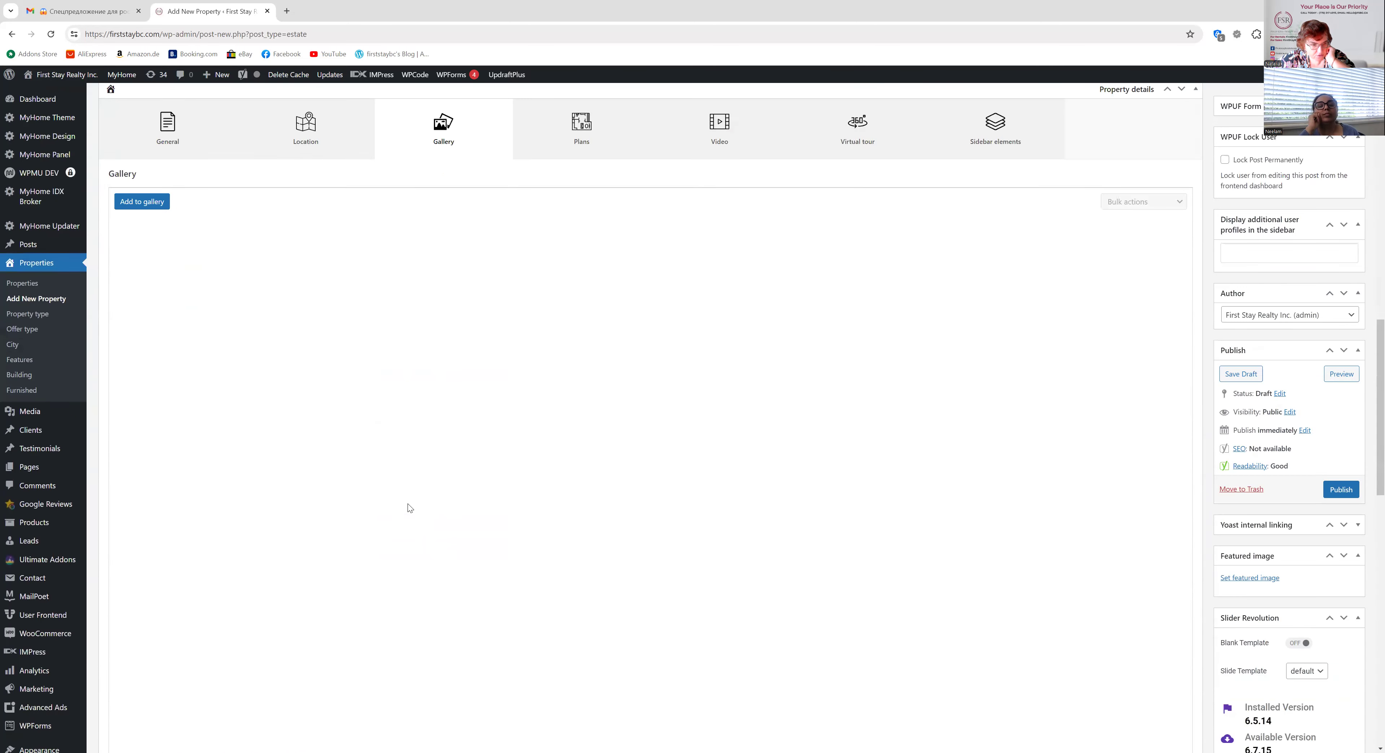
click(142, 202)
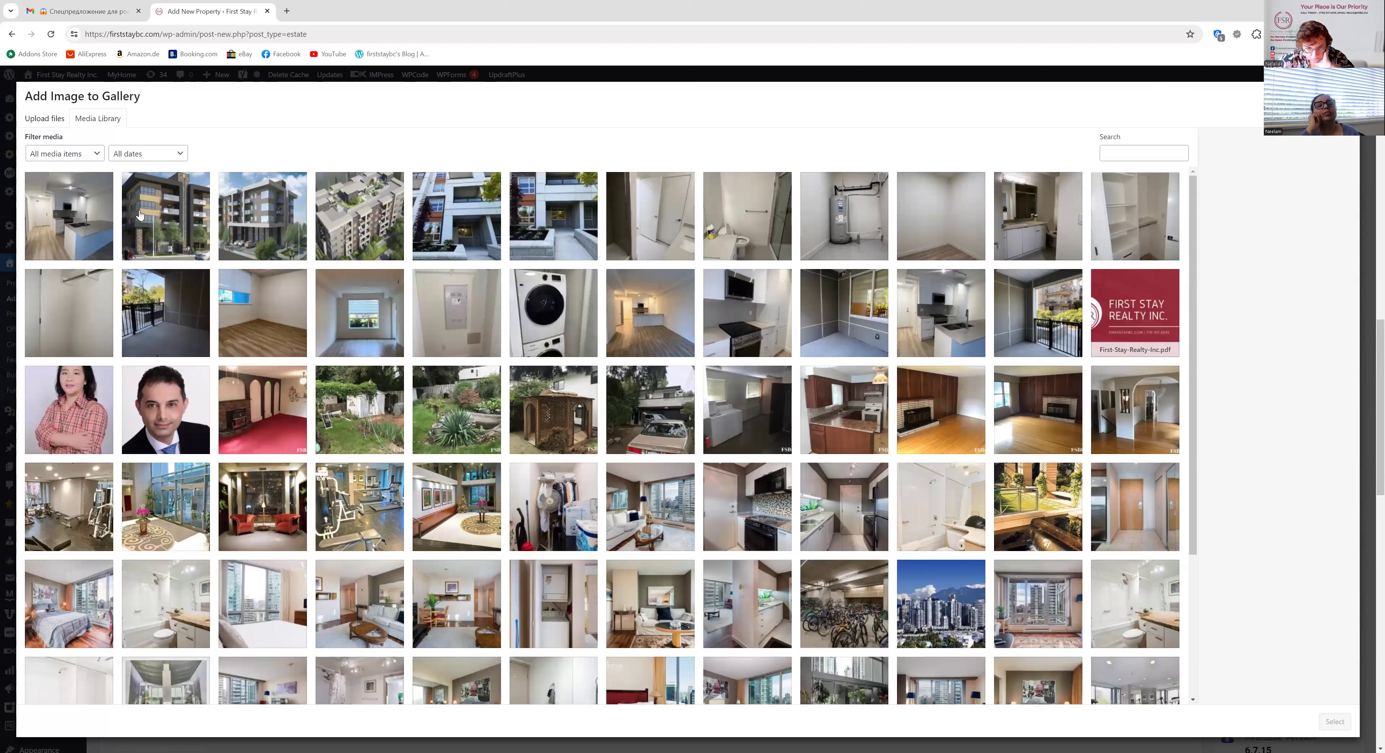
click(99, 221)
click(139, 224)
click(252, 225)
click(360, 220)
click(444, 219)
click(549, 212)
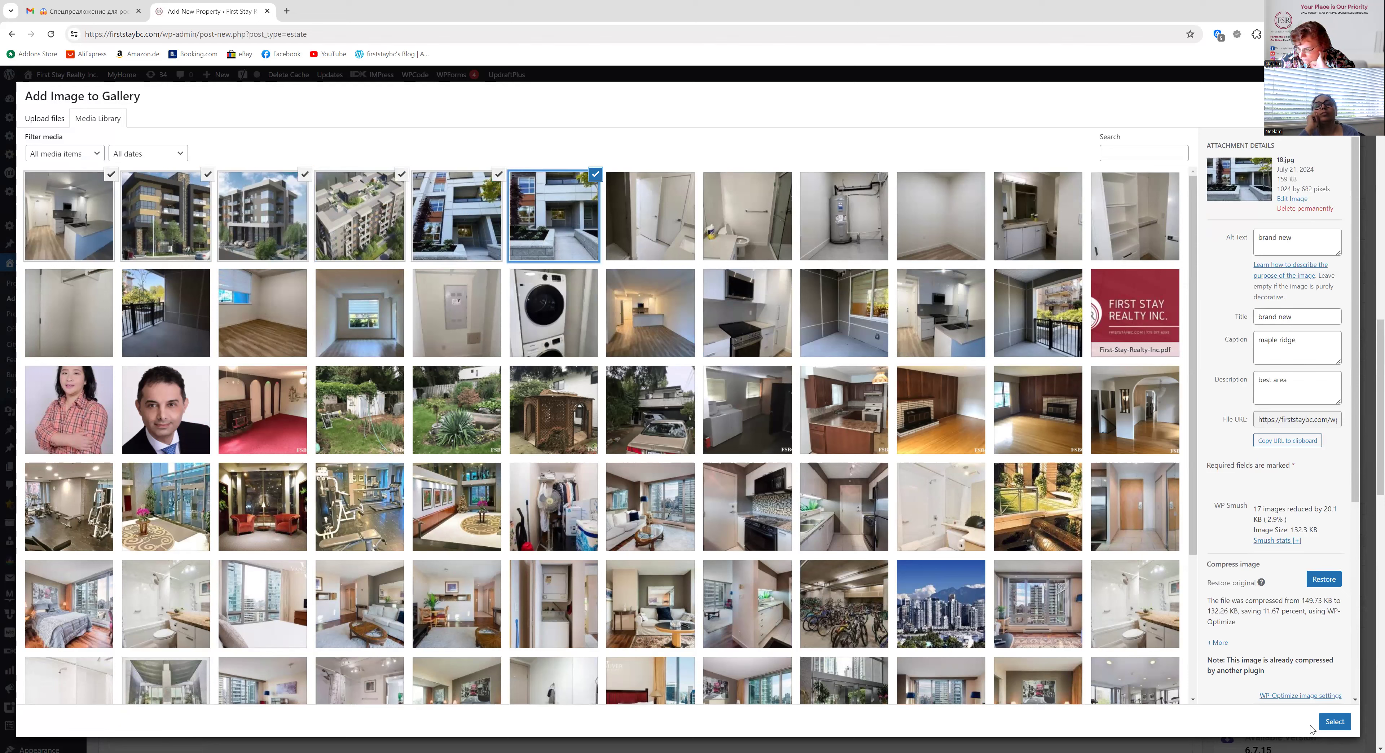
click(1328, 725)
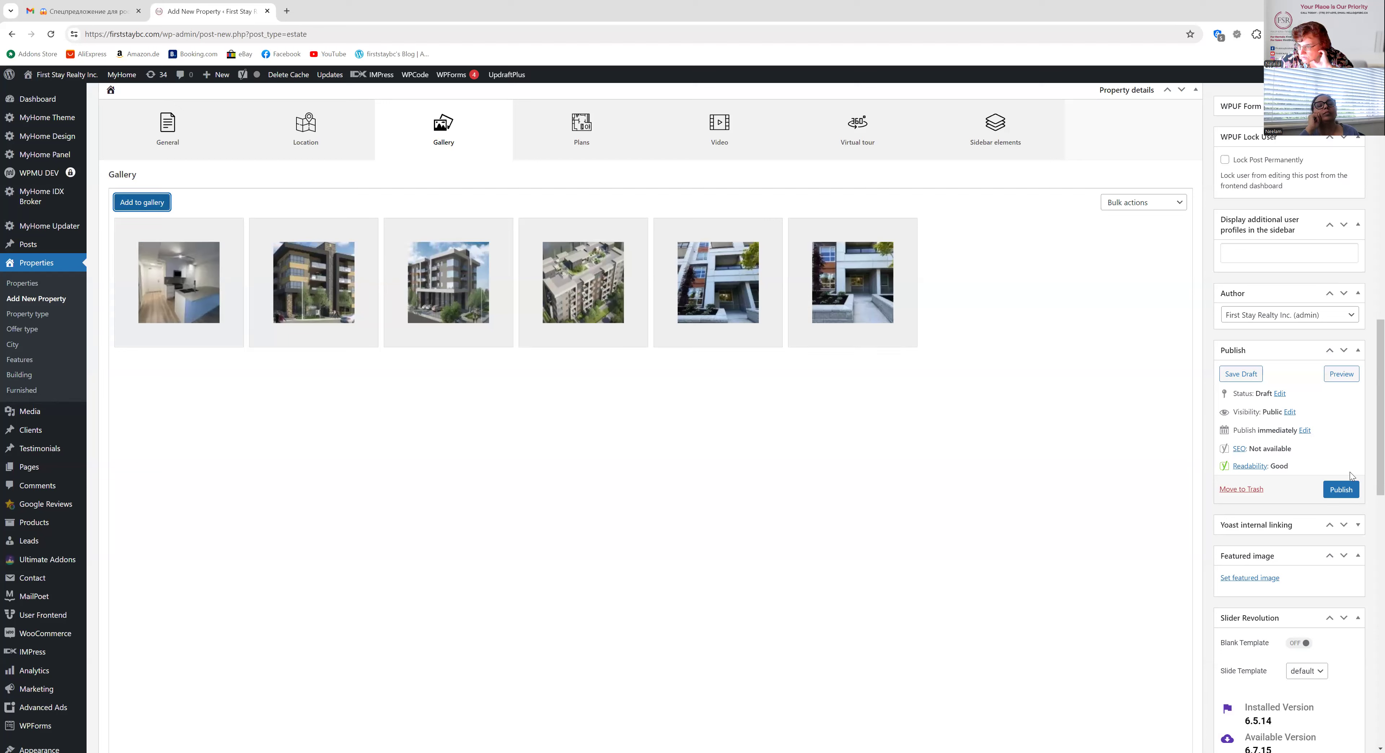
Try to publish the property listing, choosing to stay on the editing page
click(1347, 490)
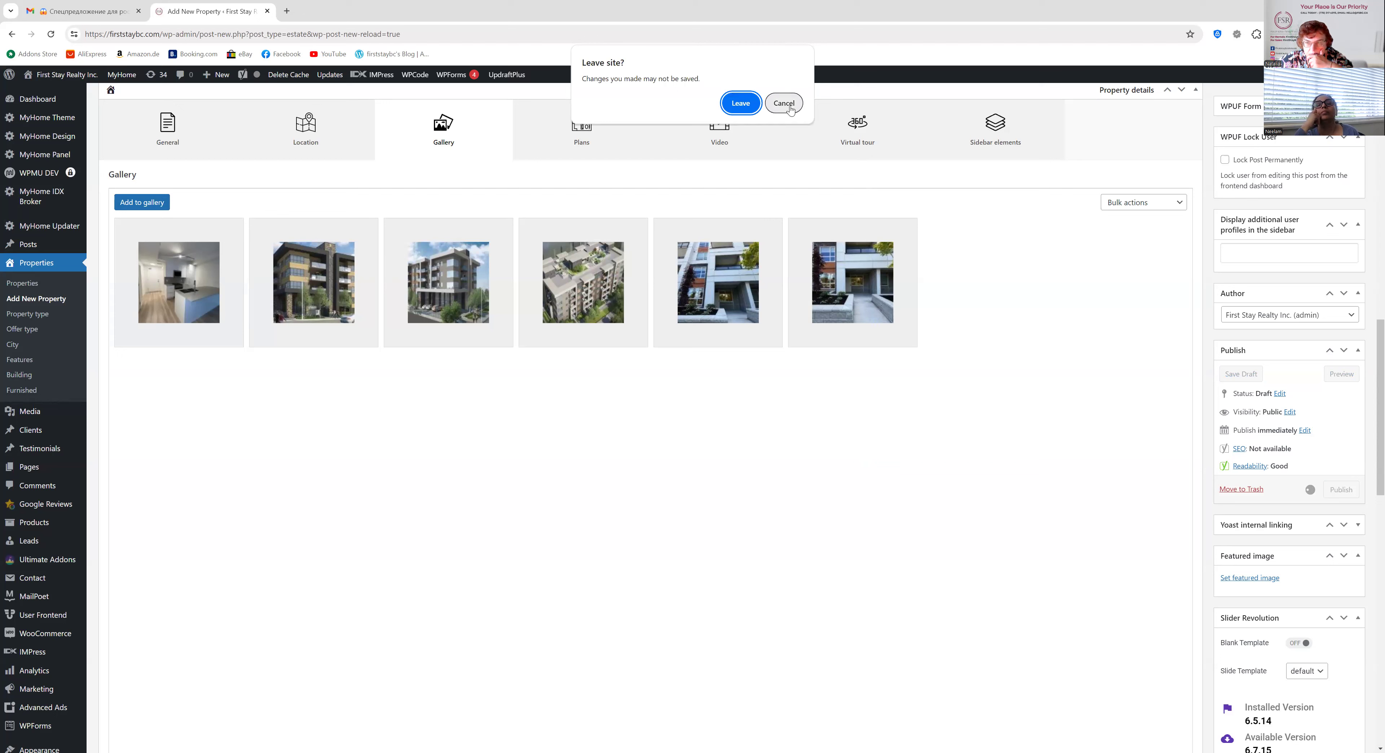
click(784, 103)
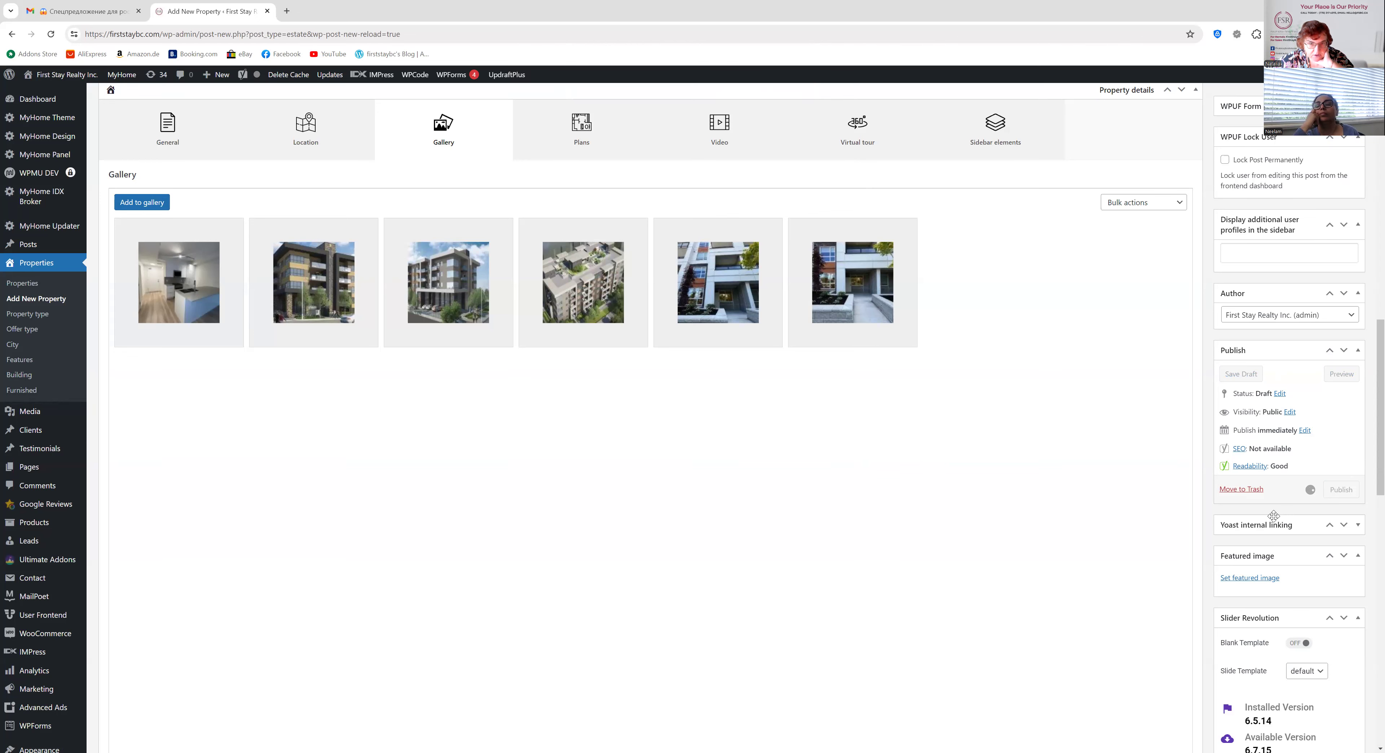
Examine the listing's plans, video, gallery, location and general property details
click(555, 123)
click(759, 136)
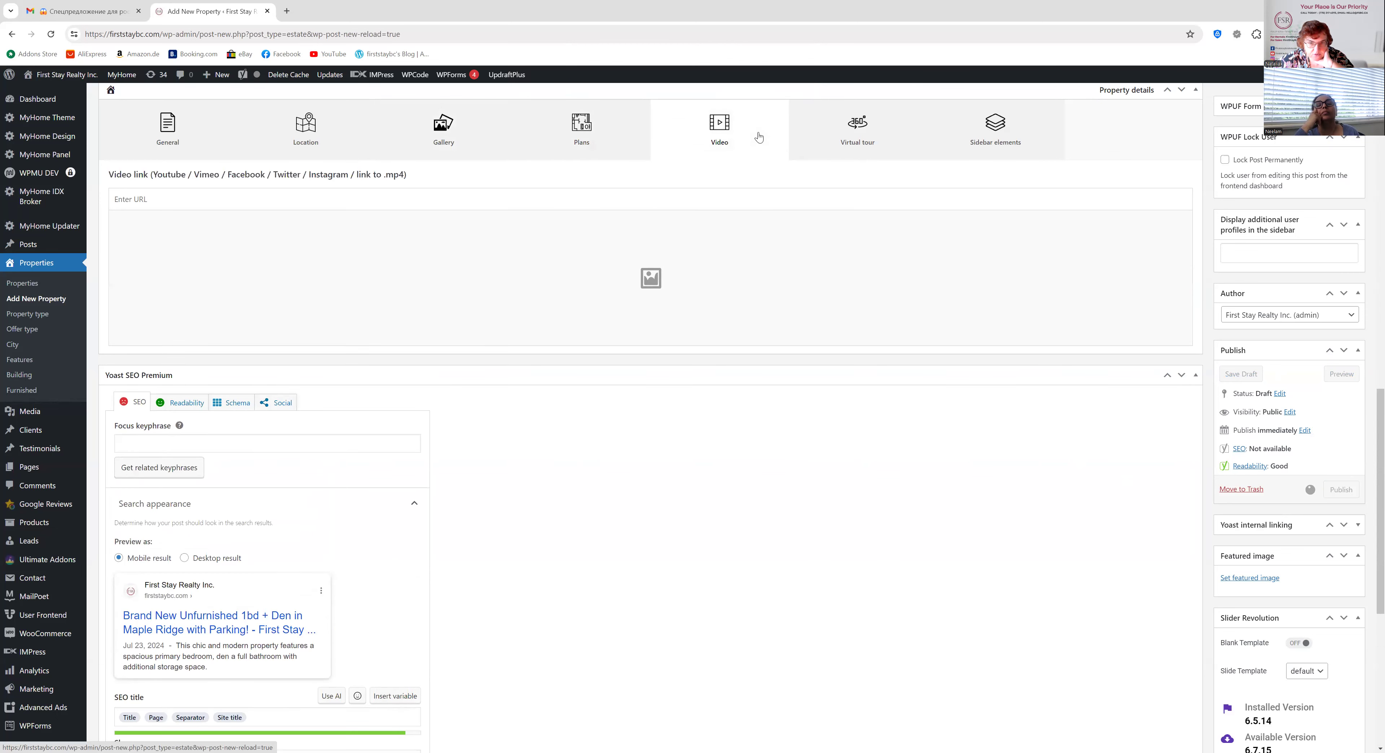
click(132, 198)
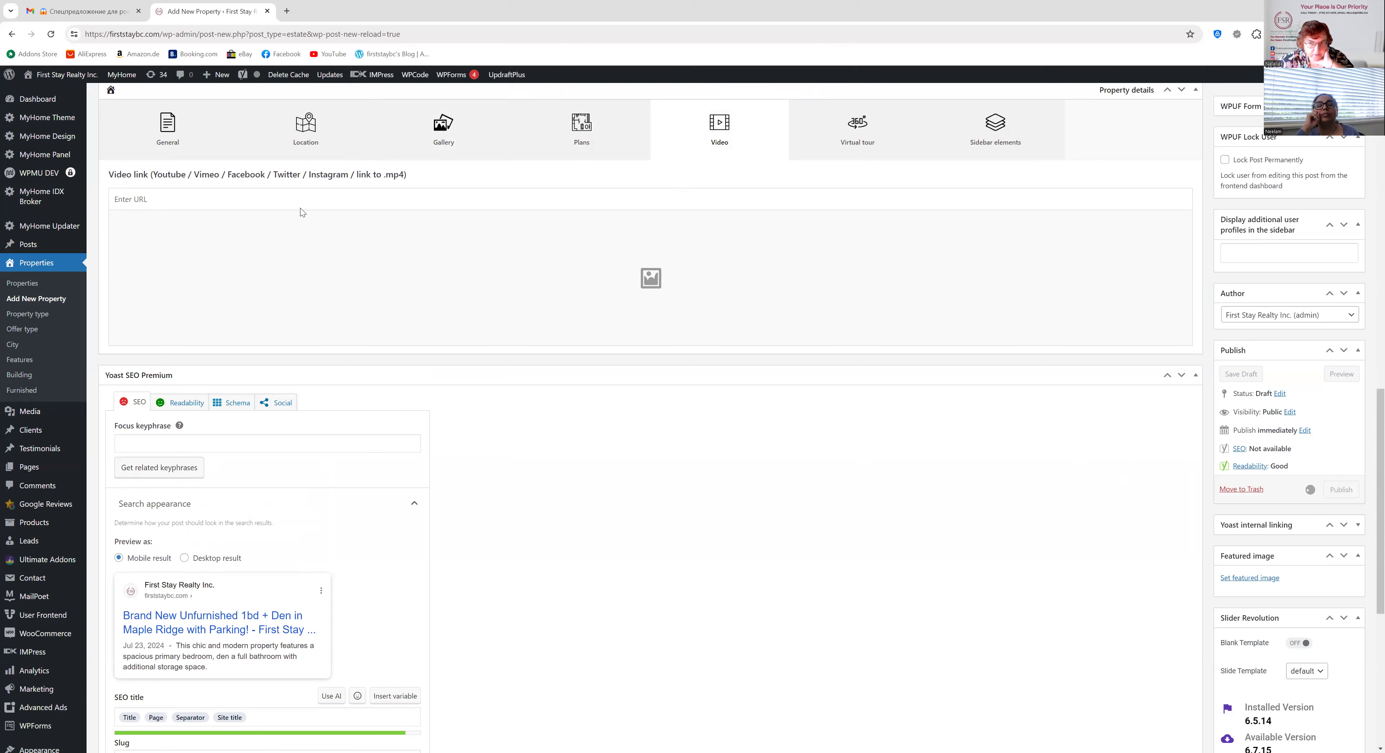
click(591, 144)
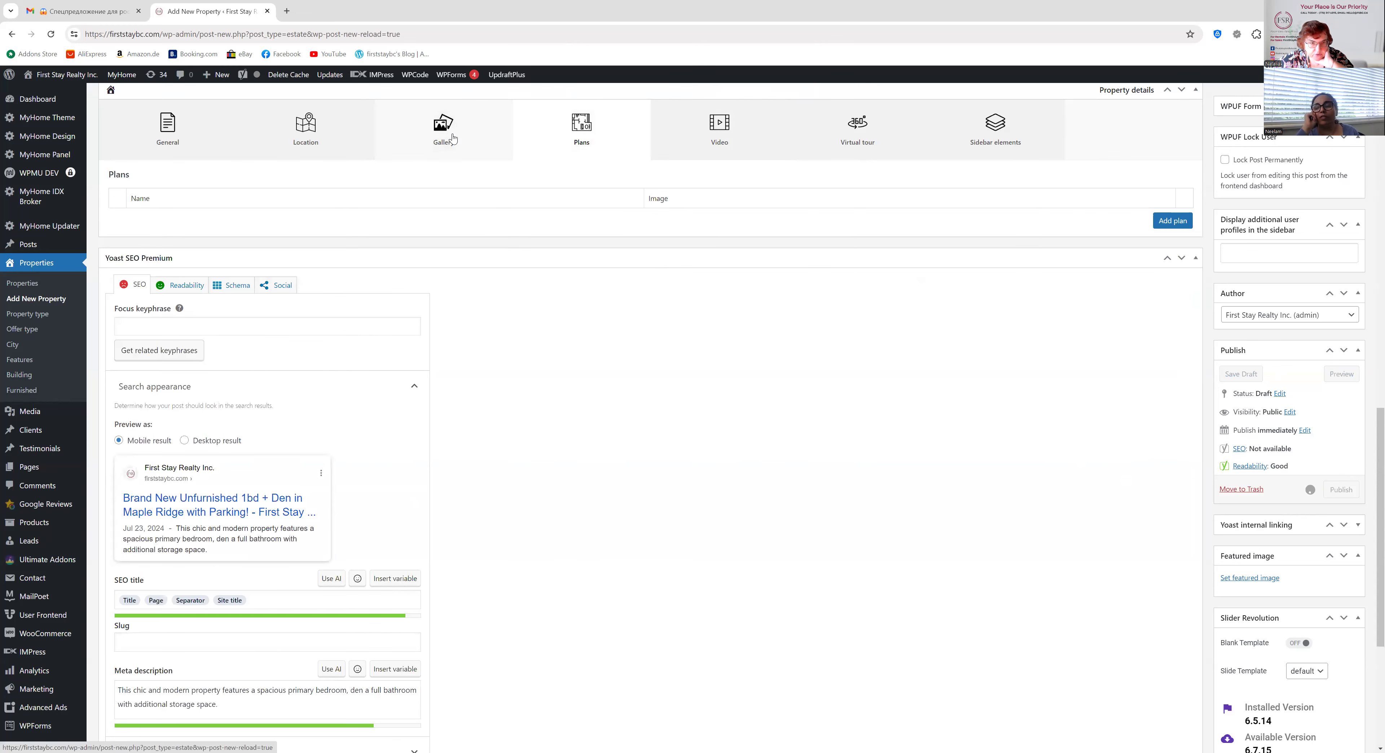
click(453, 139)
click(305, 138)
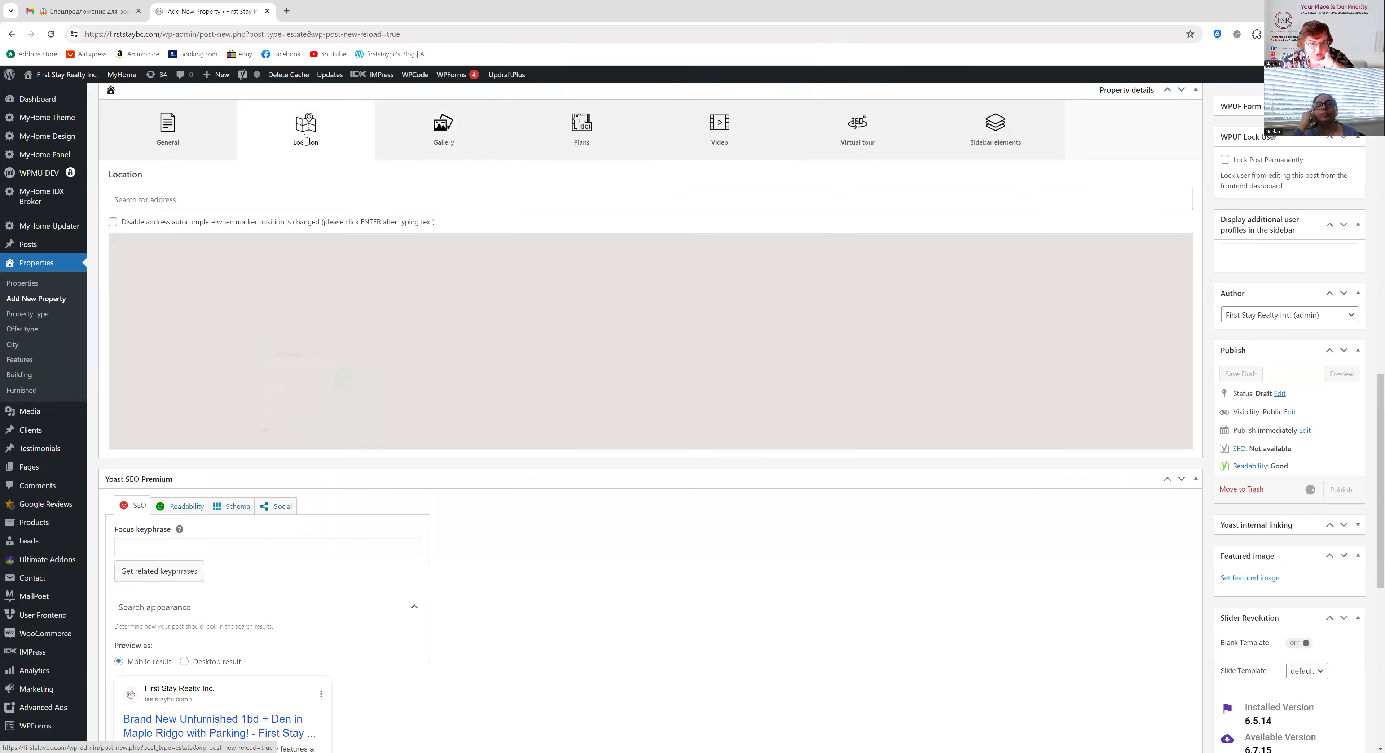
click(186, 142)
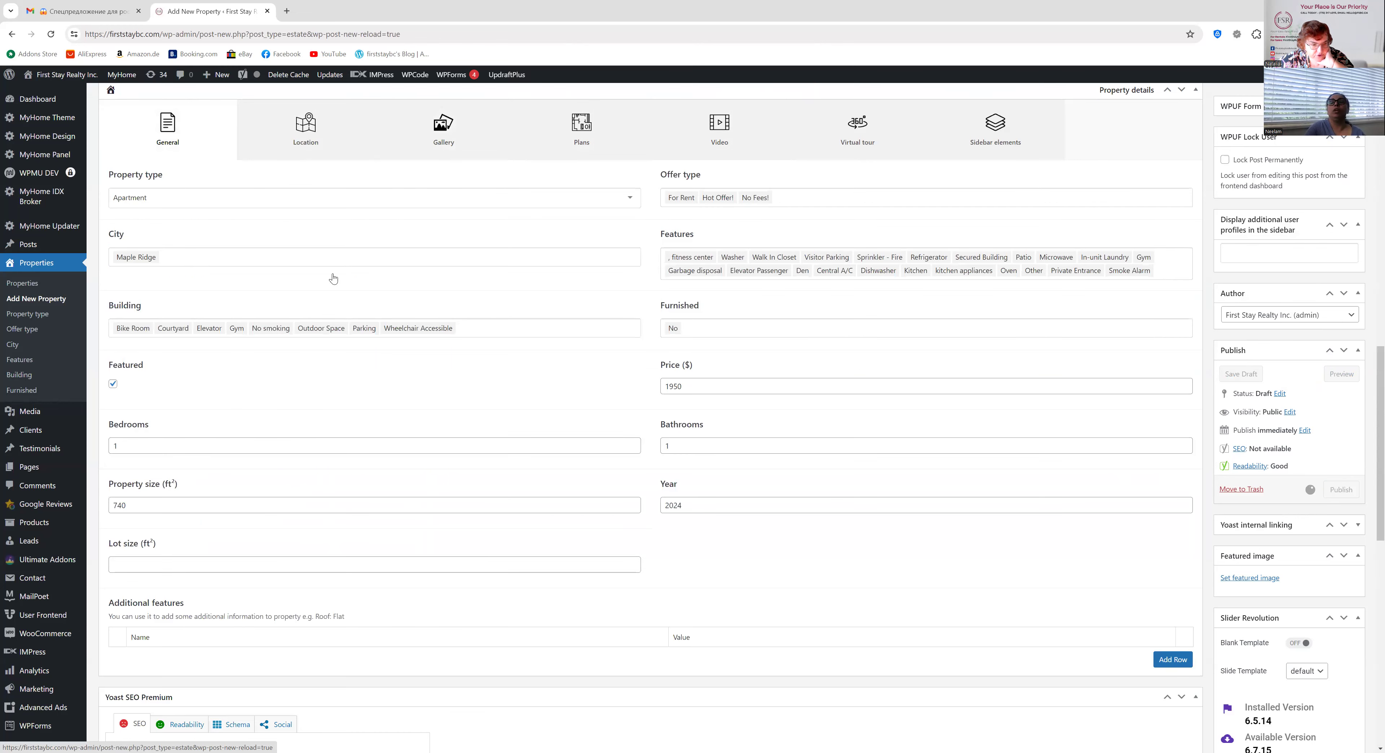
scroll(424, 349, down, 6)
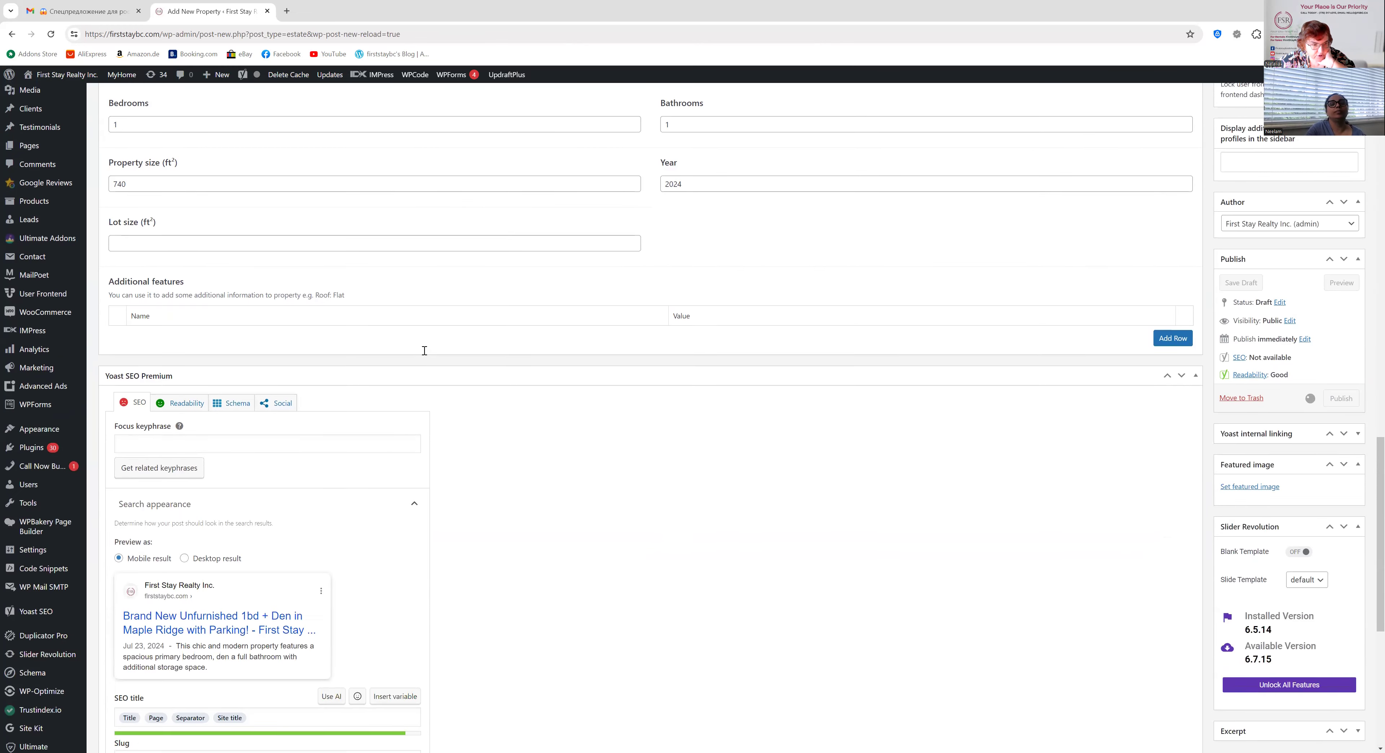
scroll(424, 350, up, 10)
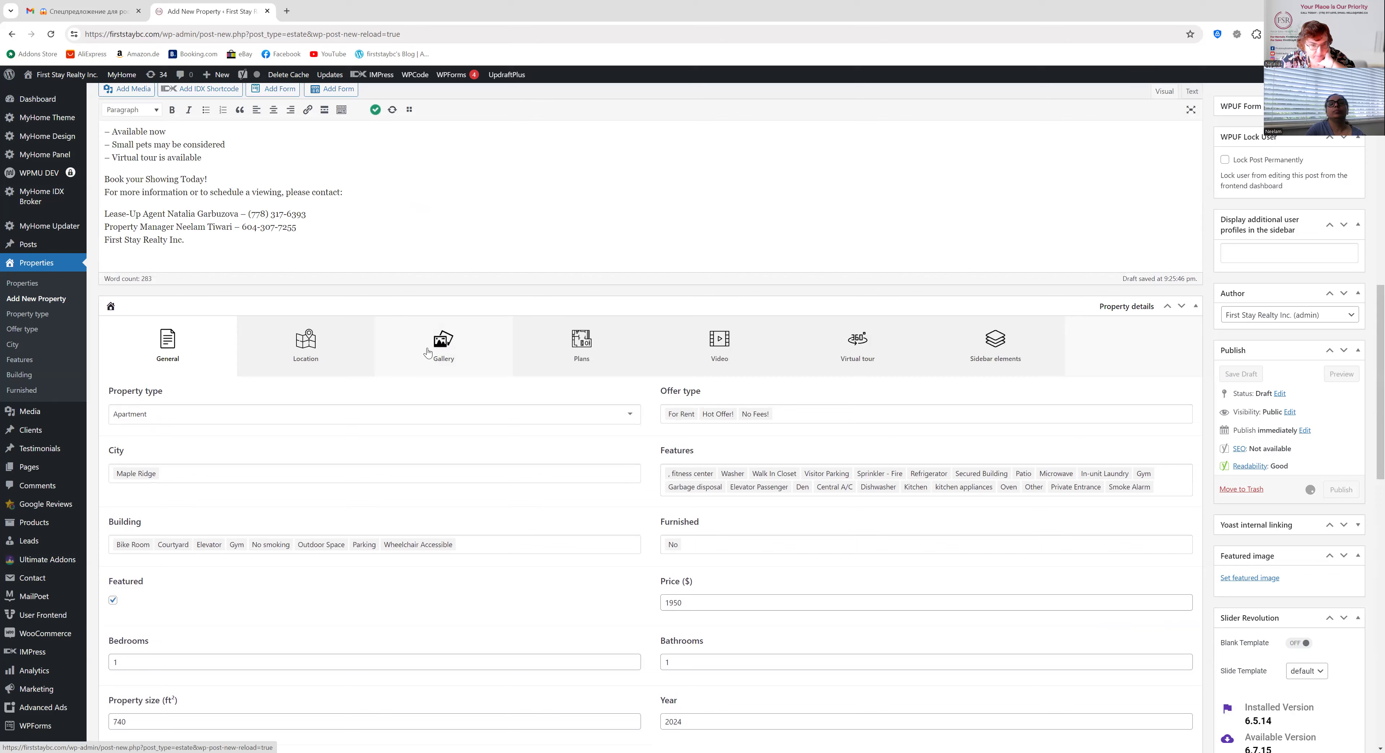
Open the media library from the property gallery and filter it to items uploaded to this post
click(475, 351)
scroll(473, 348, down, 1)
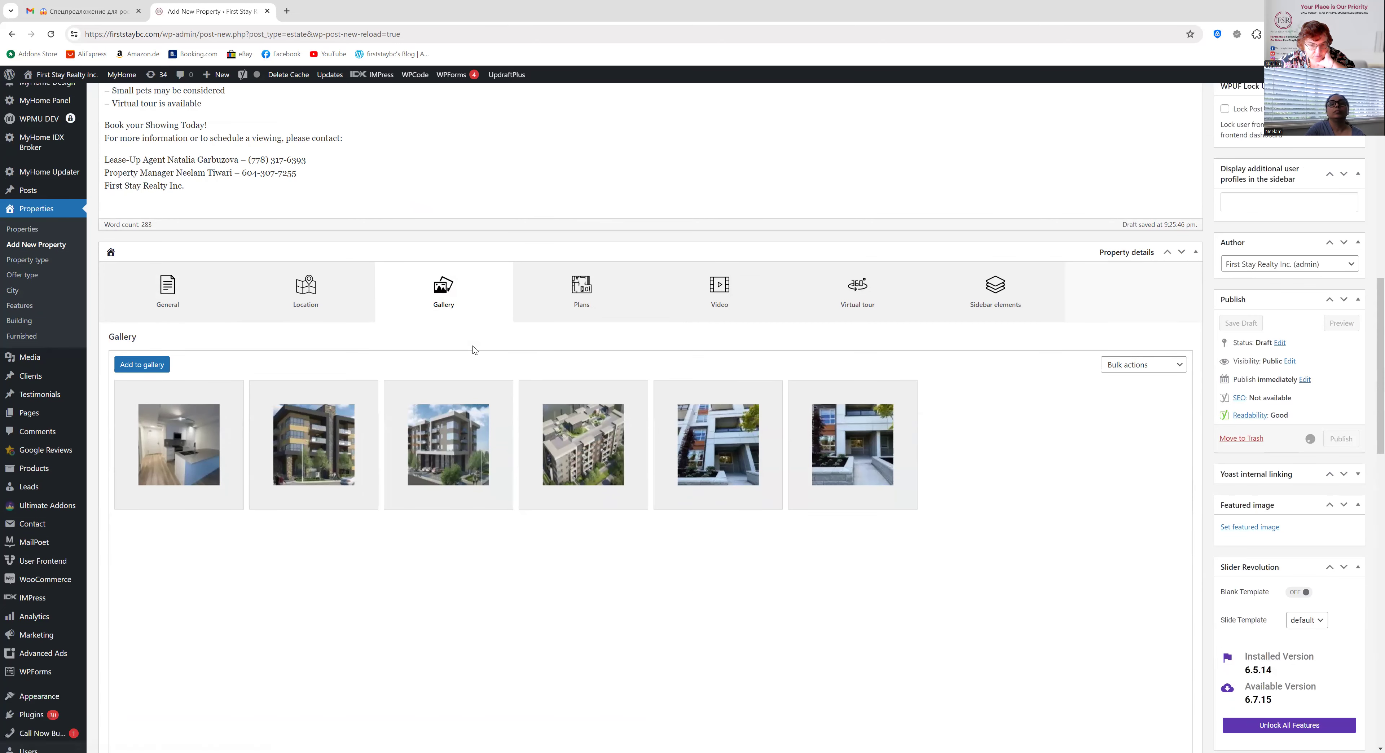
click(159, 367)
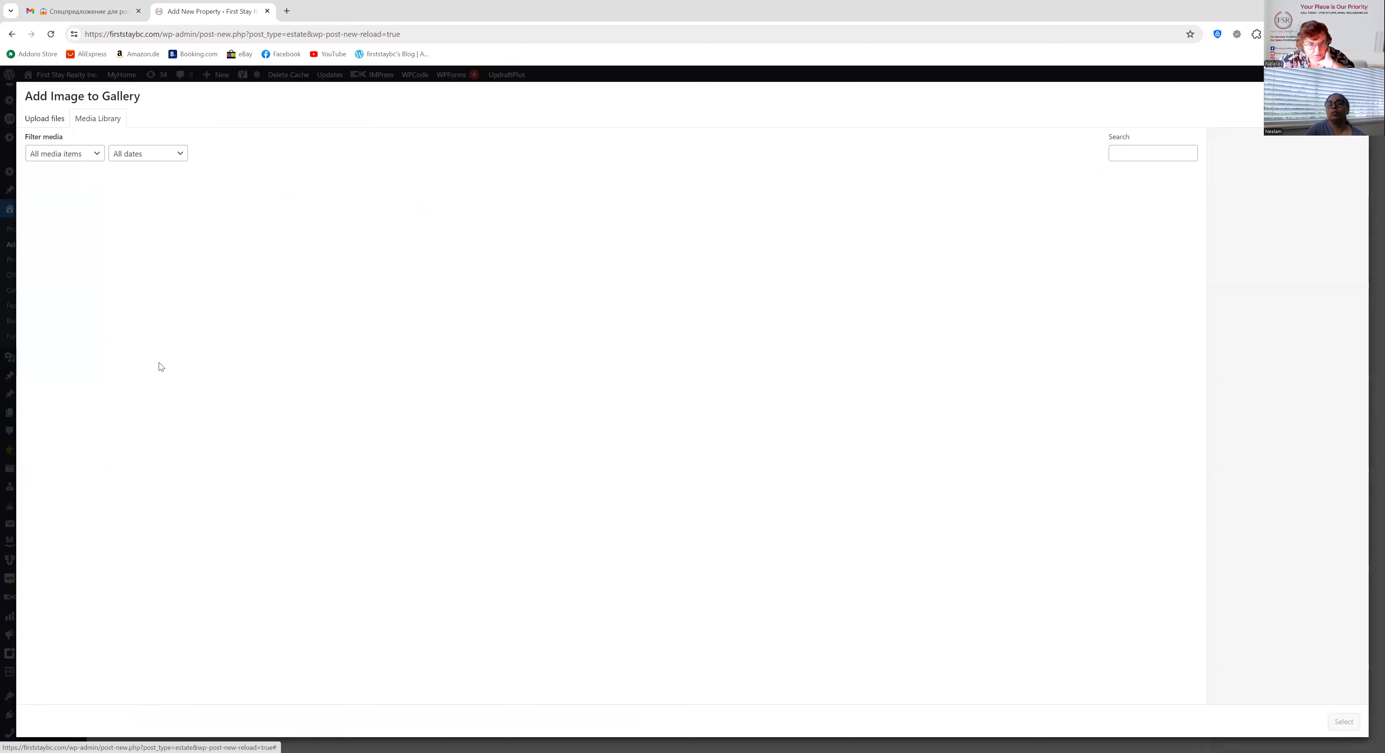
click(94, 156)
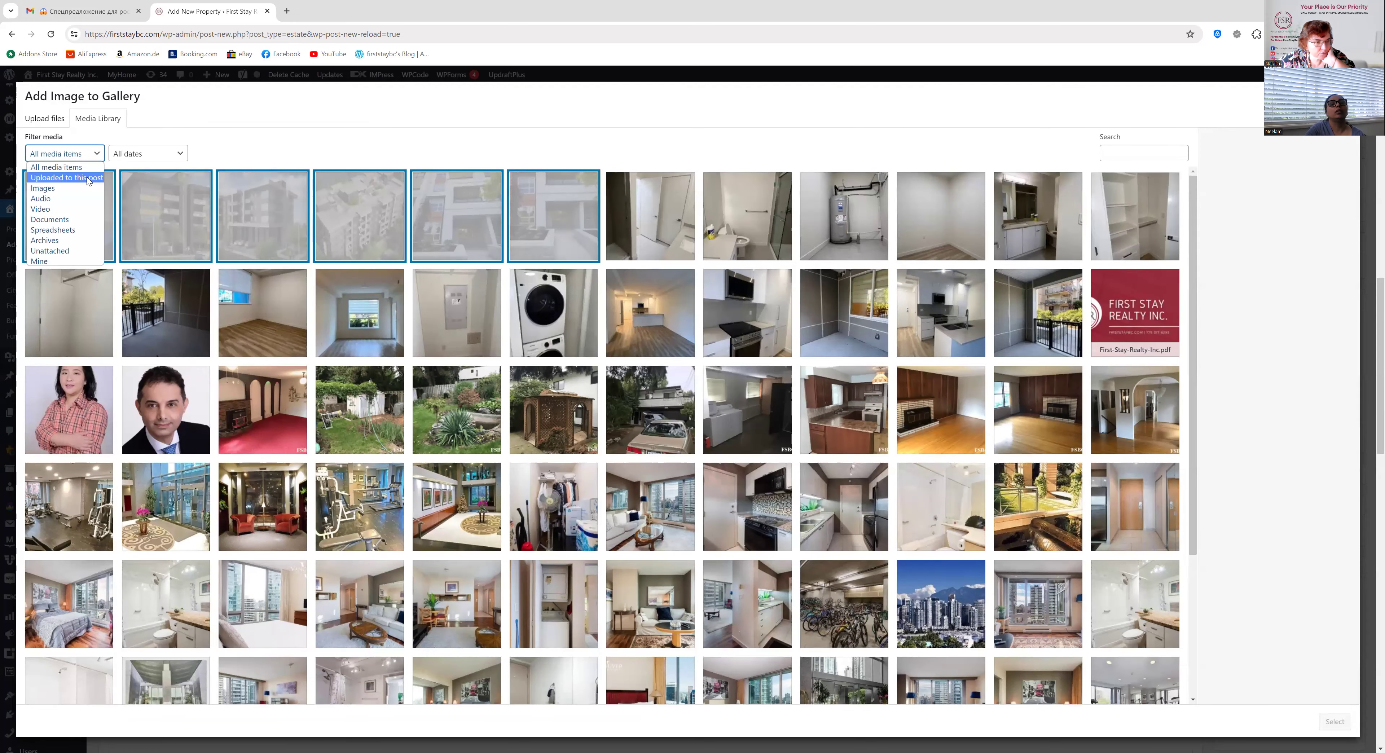
click(86, 177)
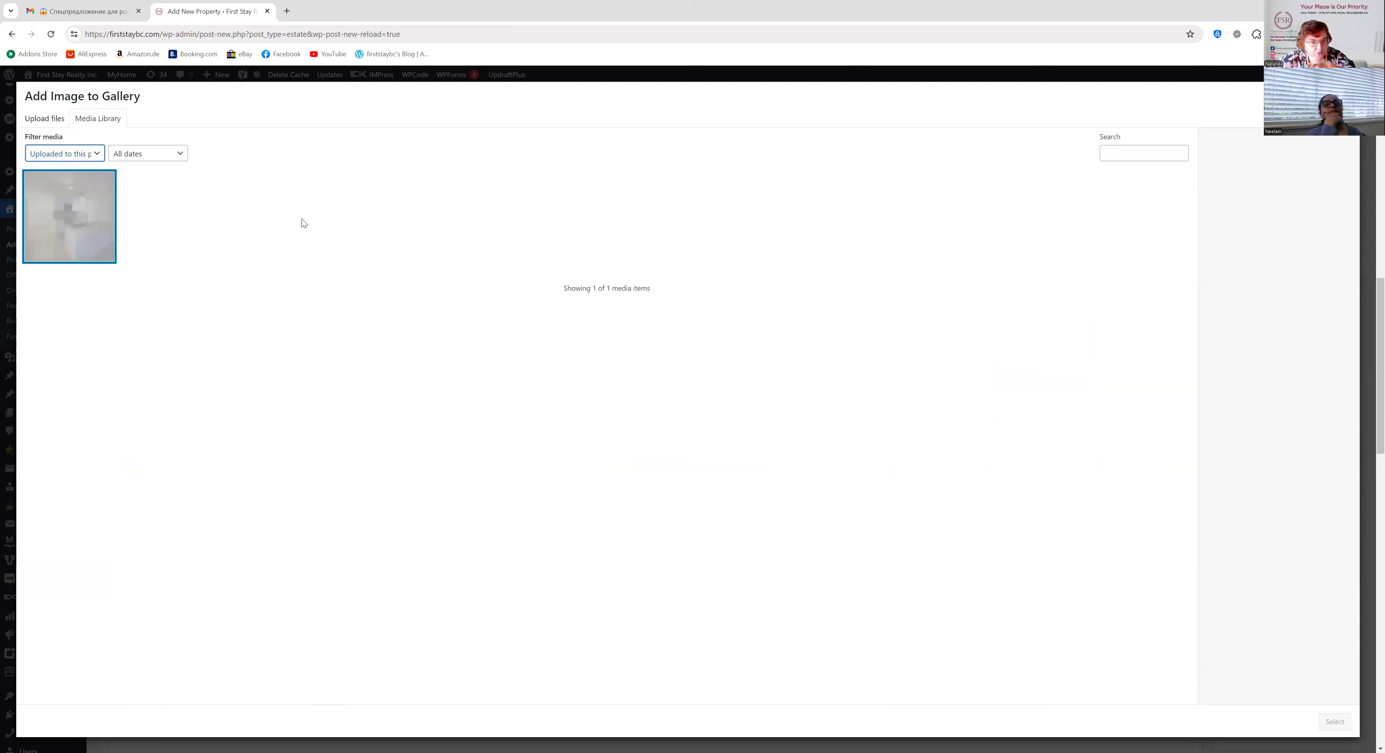
click(177, 192)
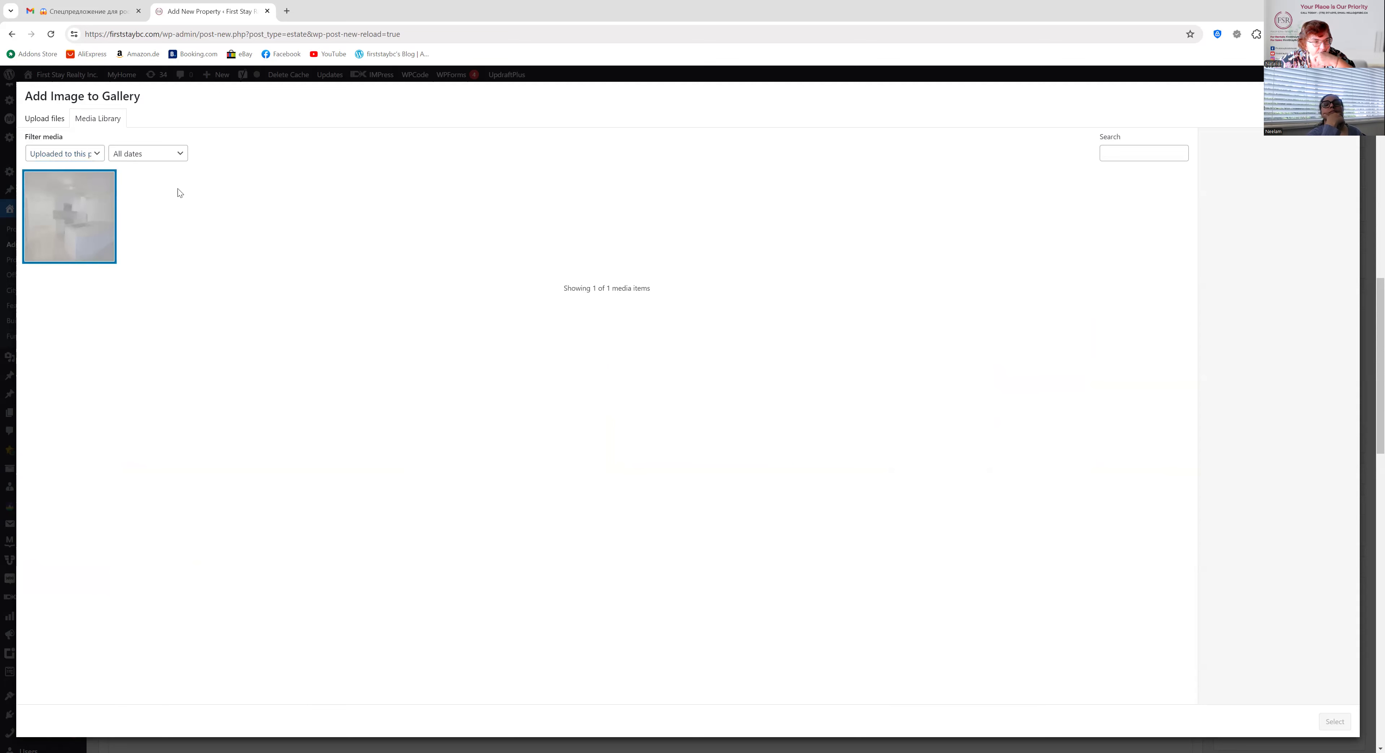
click(180, 157)
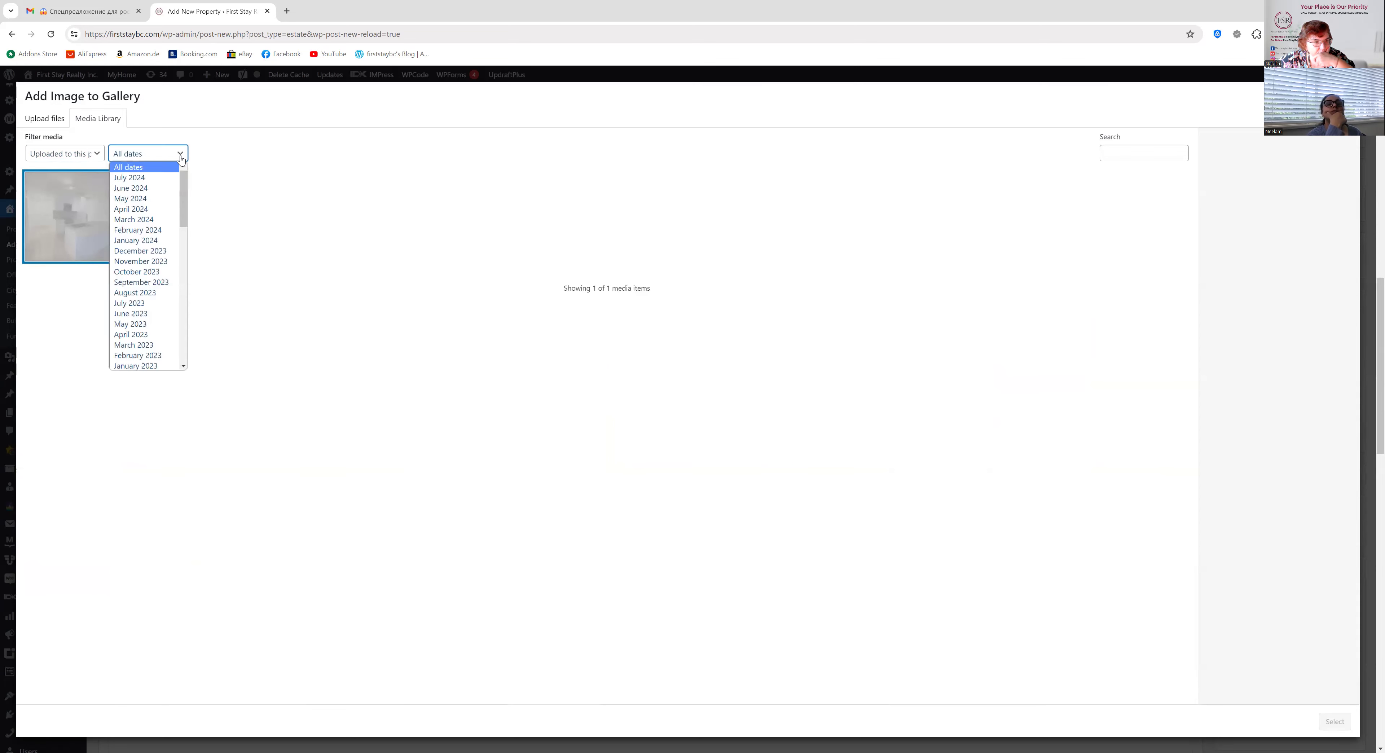
click(104, 121)
Upload the kitchen photo WhatsApp Image 2024-07-20 at 18.07.43_3a49ba73 from the Desktop for the property gallery
click(44, 119)
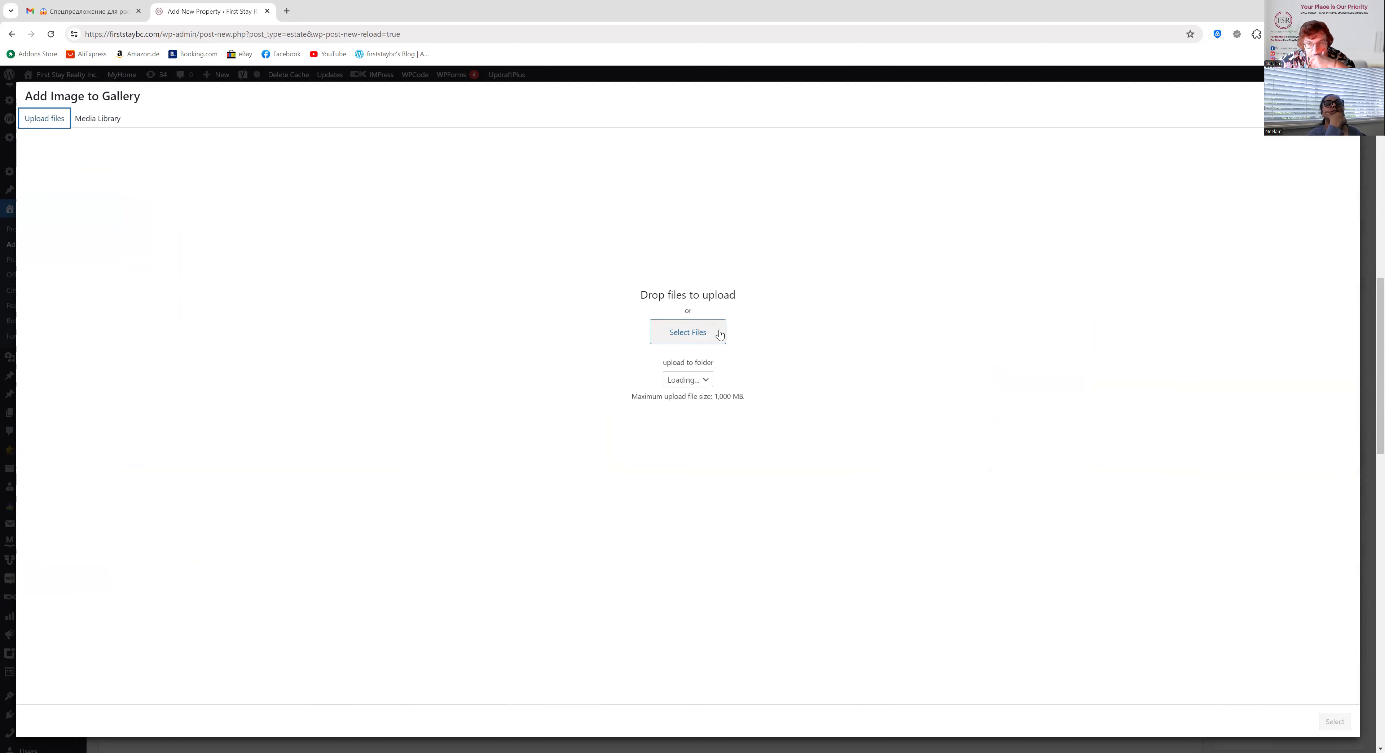
click(708, 335)
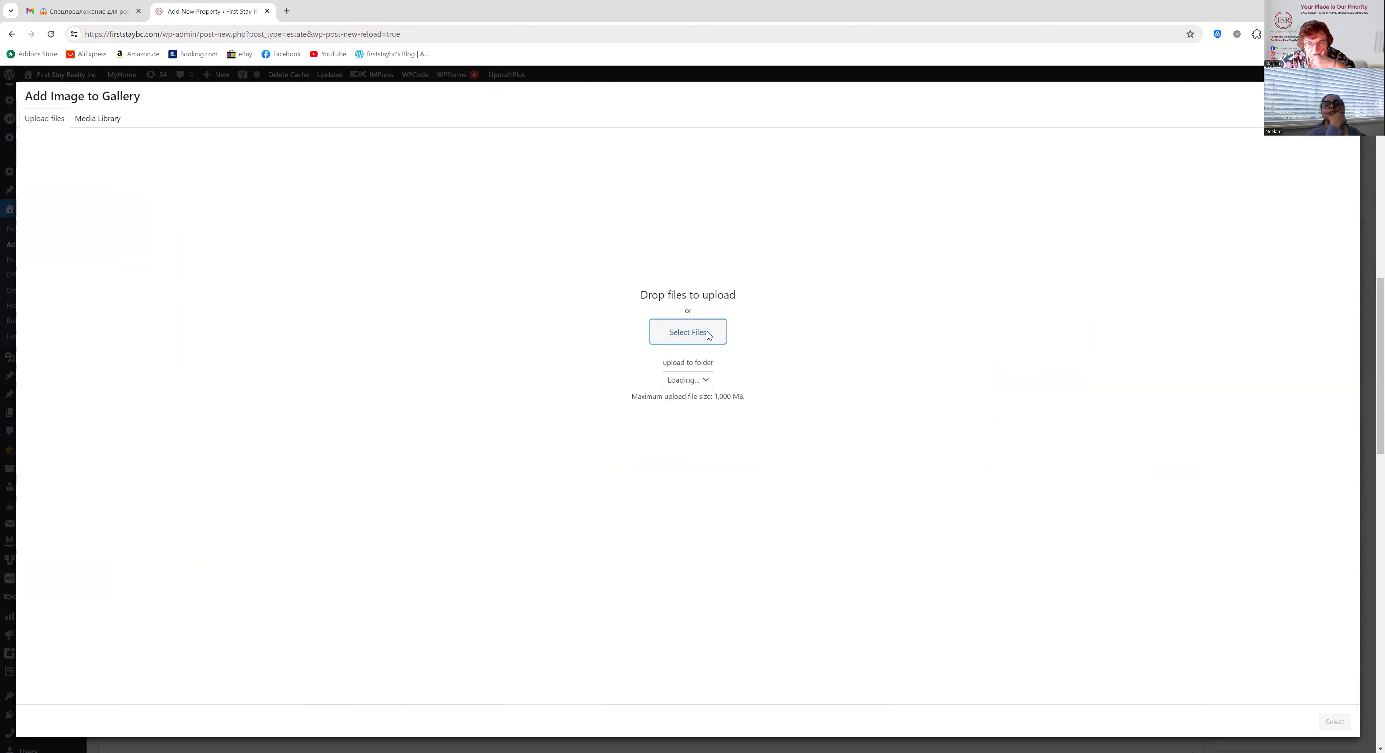
scroll(632, 274, down, 1)
scroll(631, 269, down, 10)
scroll(628, 259, up, 4)
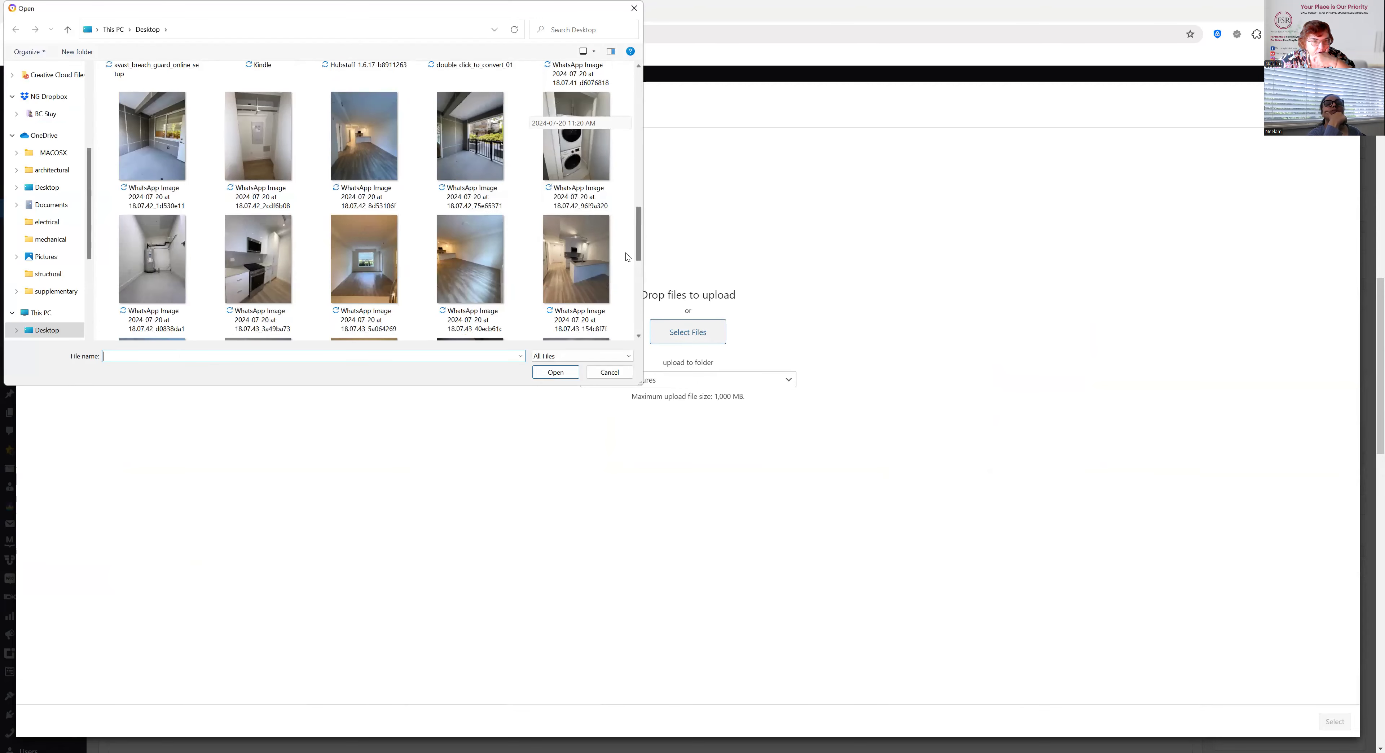
scroll(628, 257, up, 2)
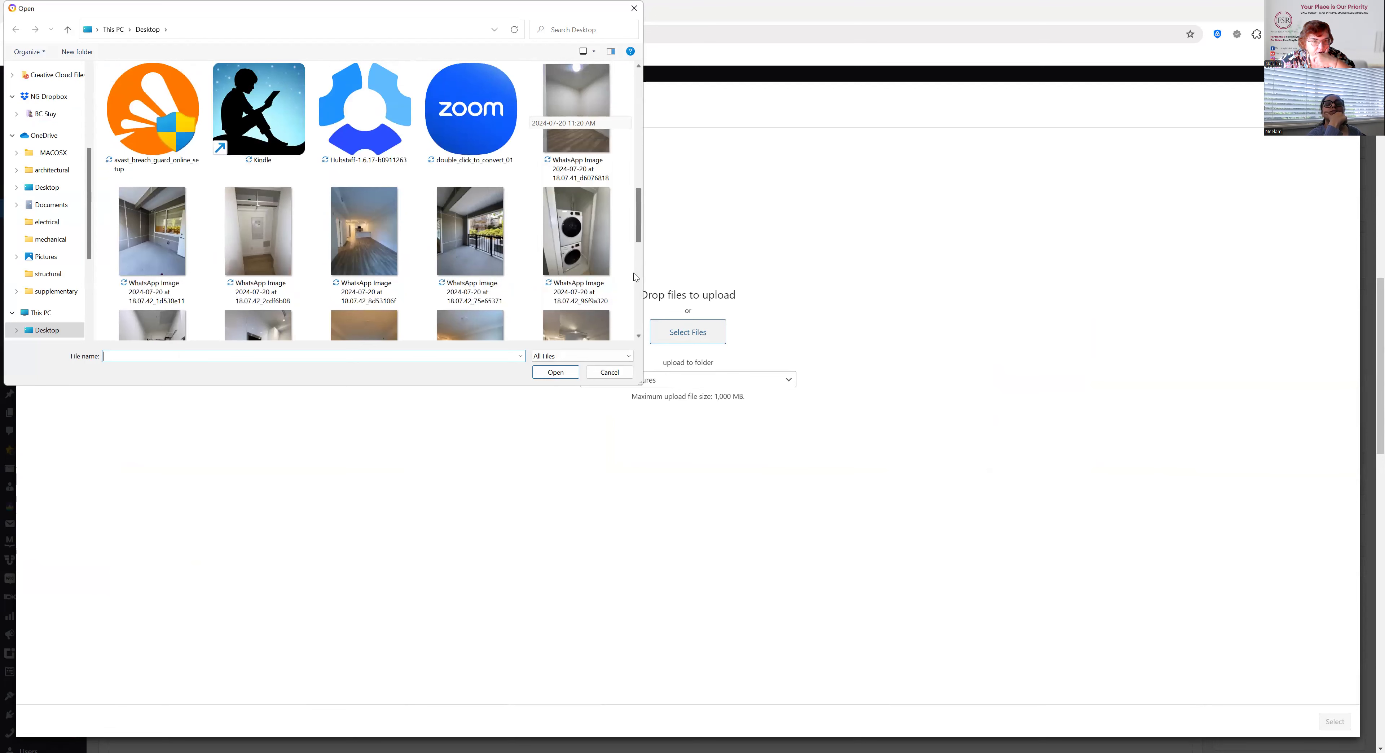
scroll(633, 272, down, 4)
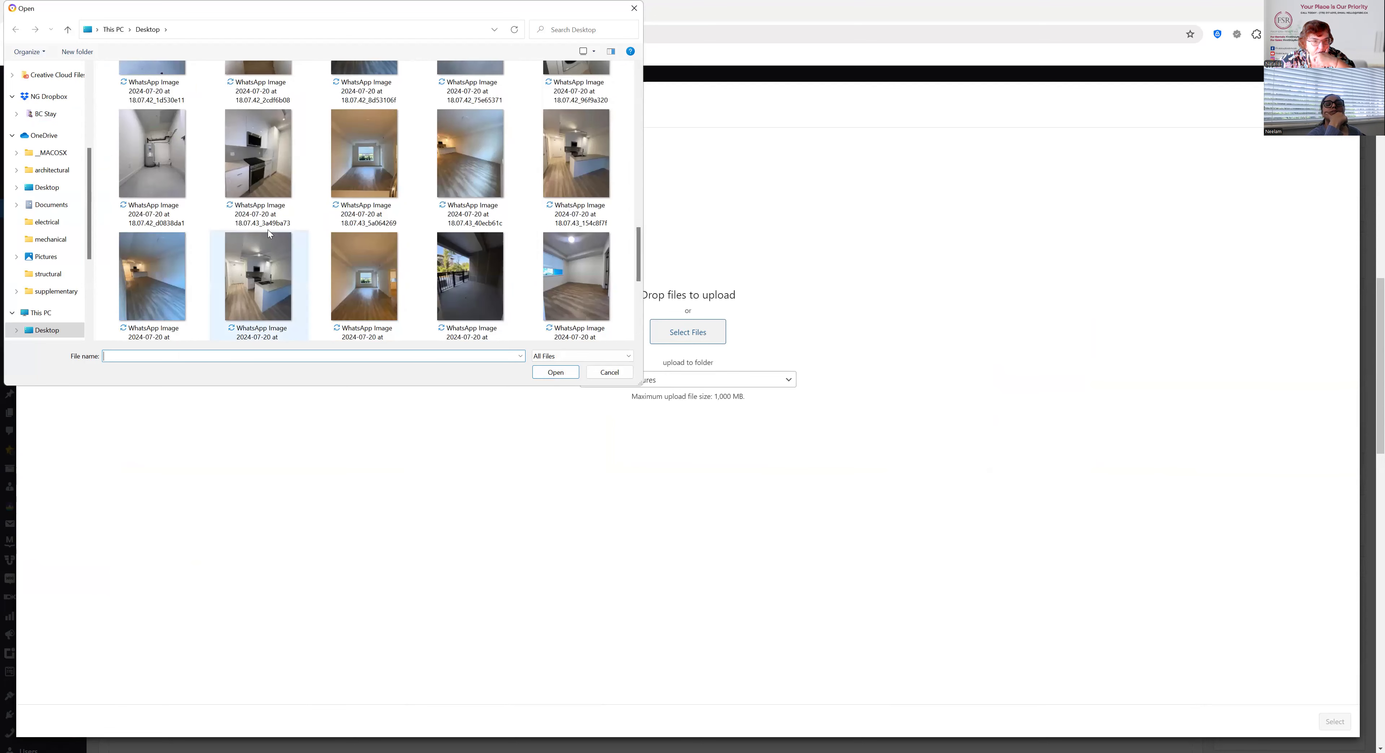
click(263, 177)
click(557, 373)
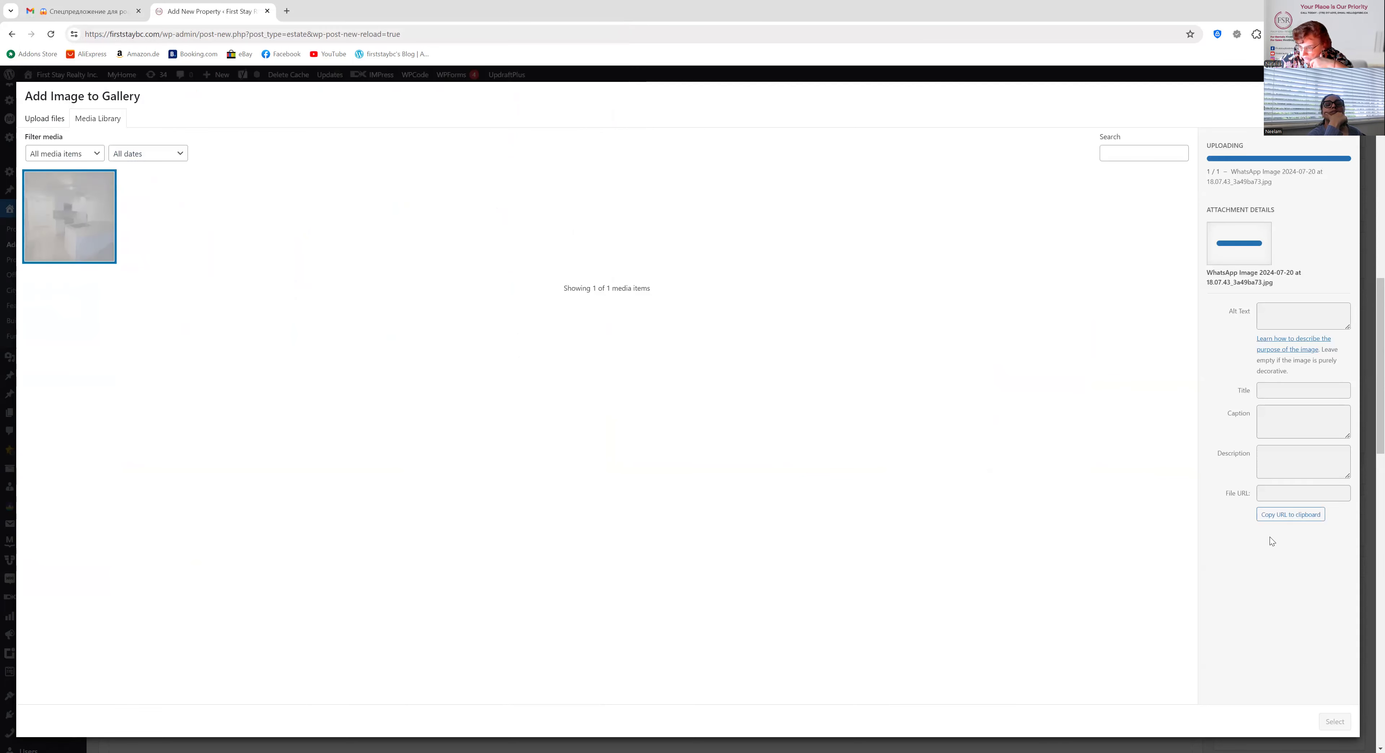
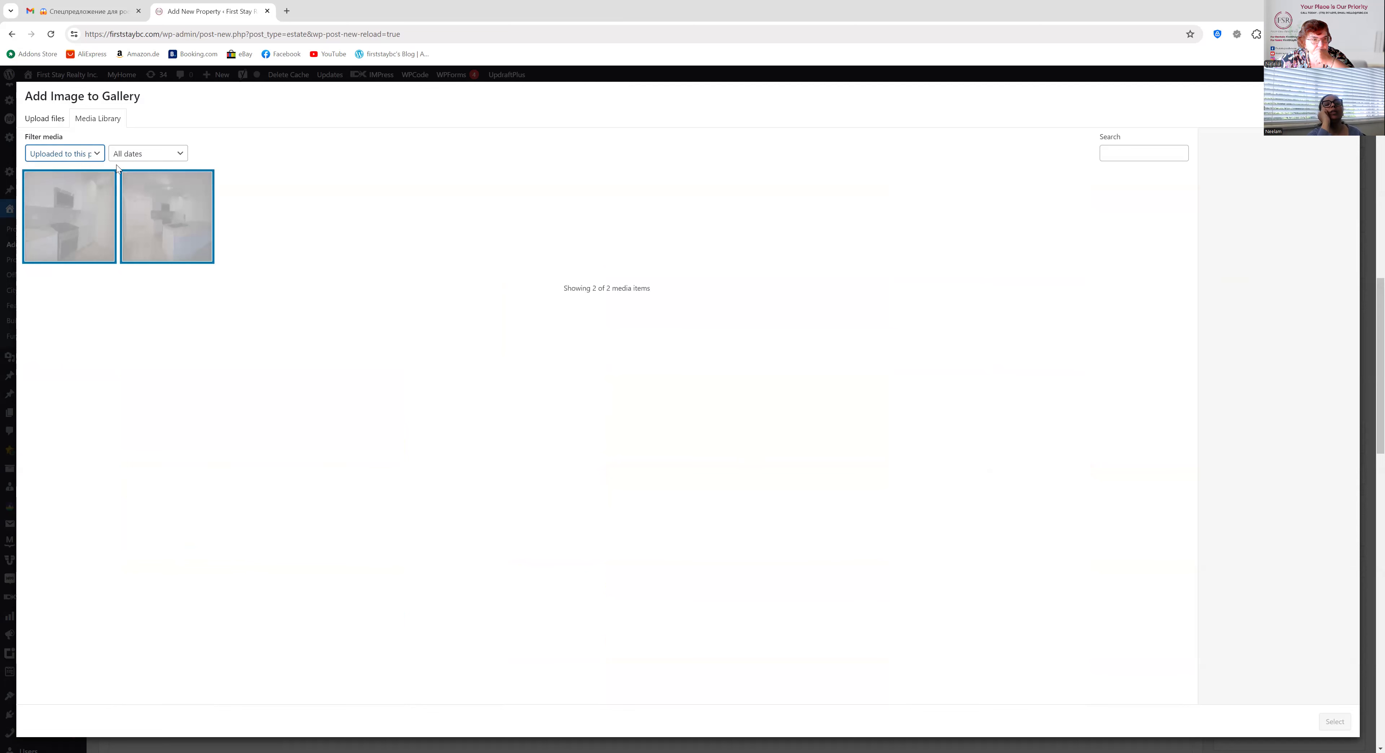
Limit the media library to July 2024 and upload the empty room photo WhatsApp Image 2024-07-20 at 18.07.45_5630073a from the Desktop
click(161, 156)
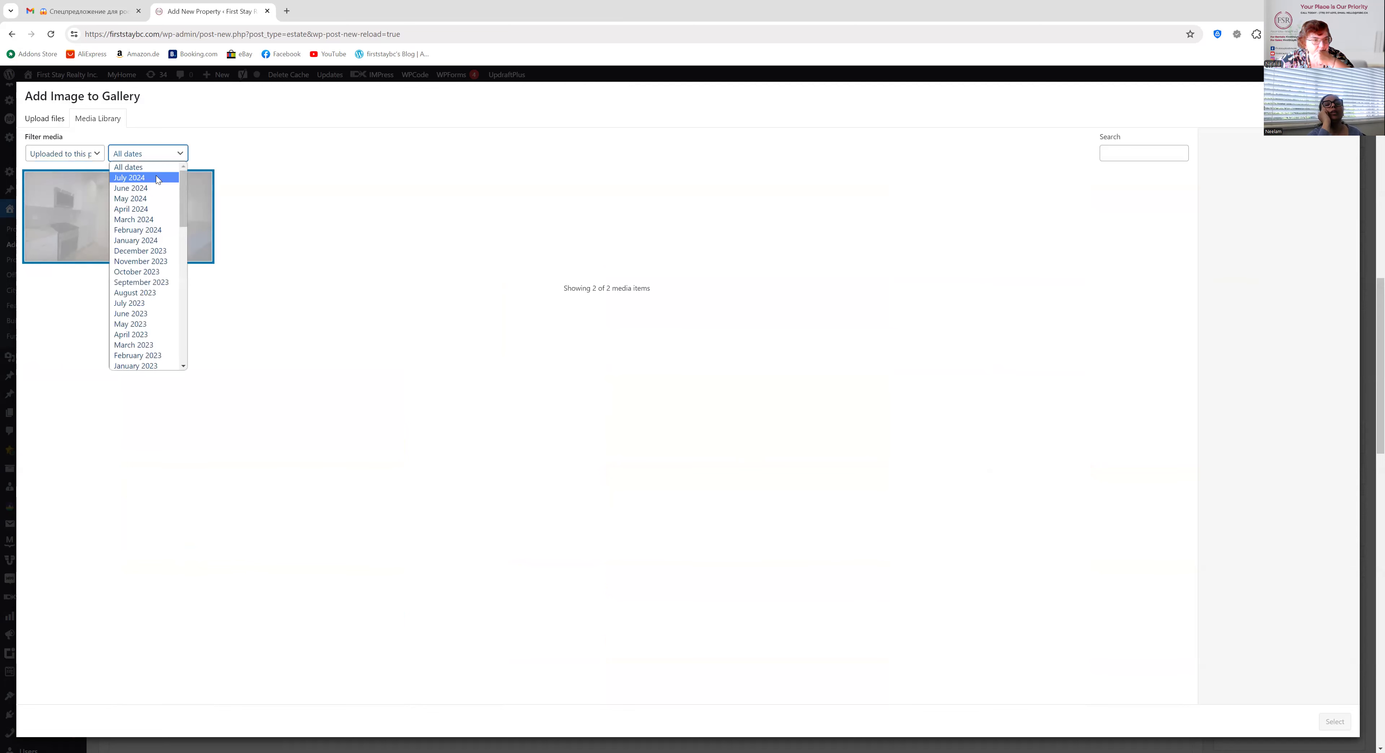
click(157, 179)
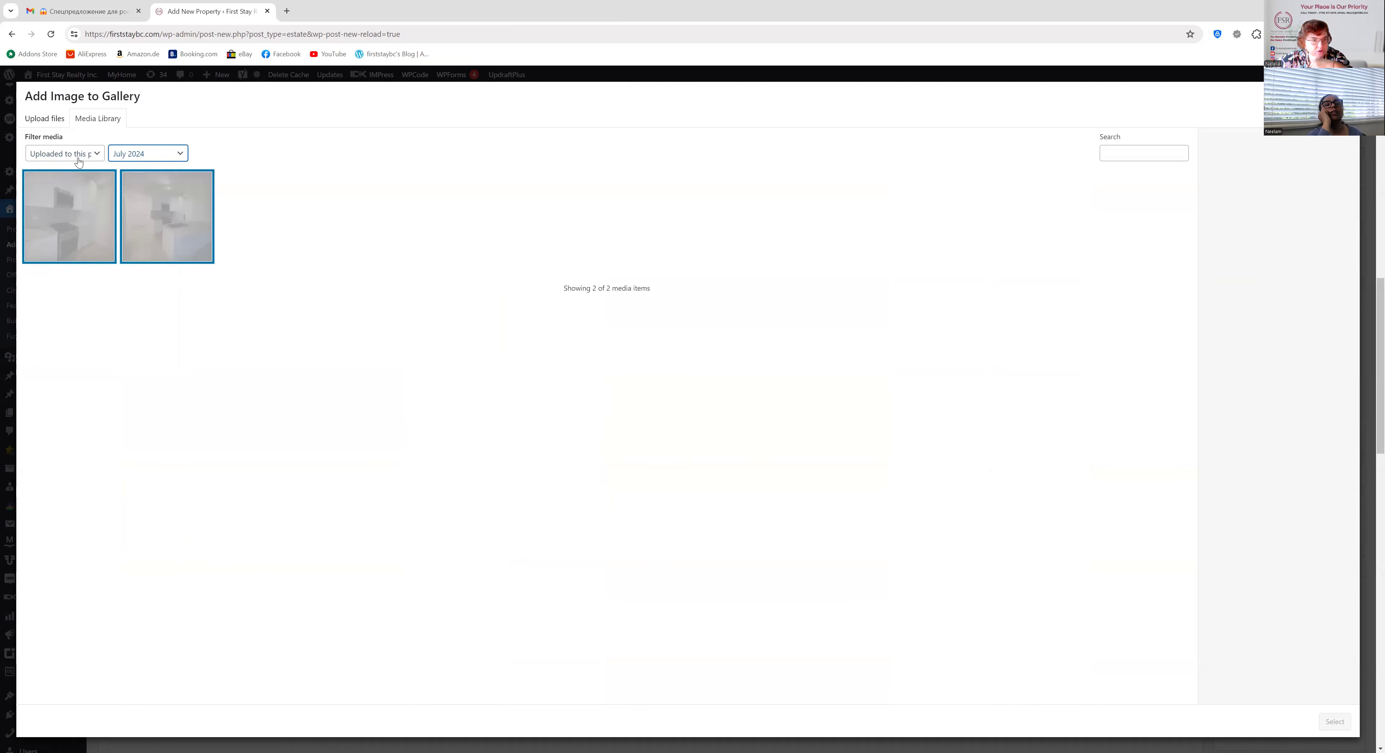
click(107, 119)
click(51, 119)
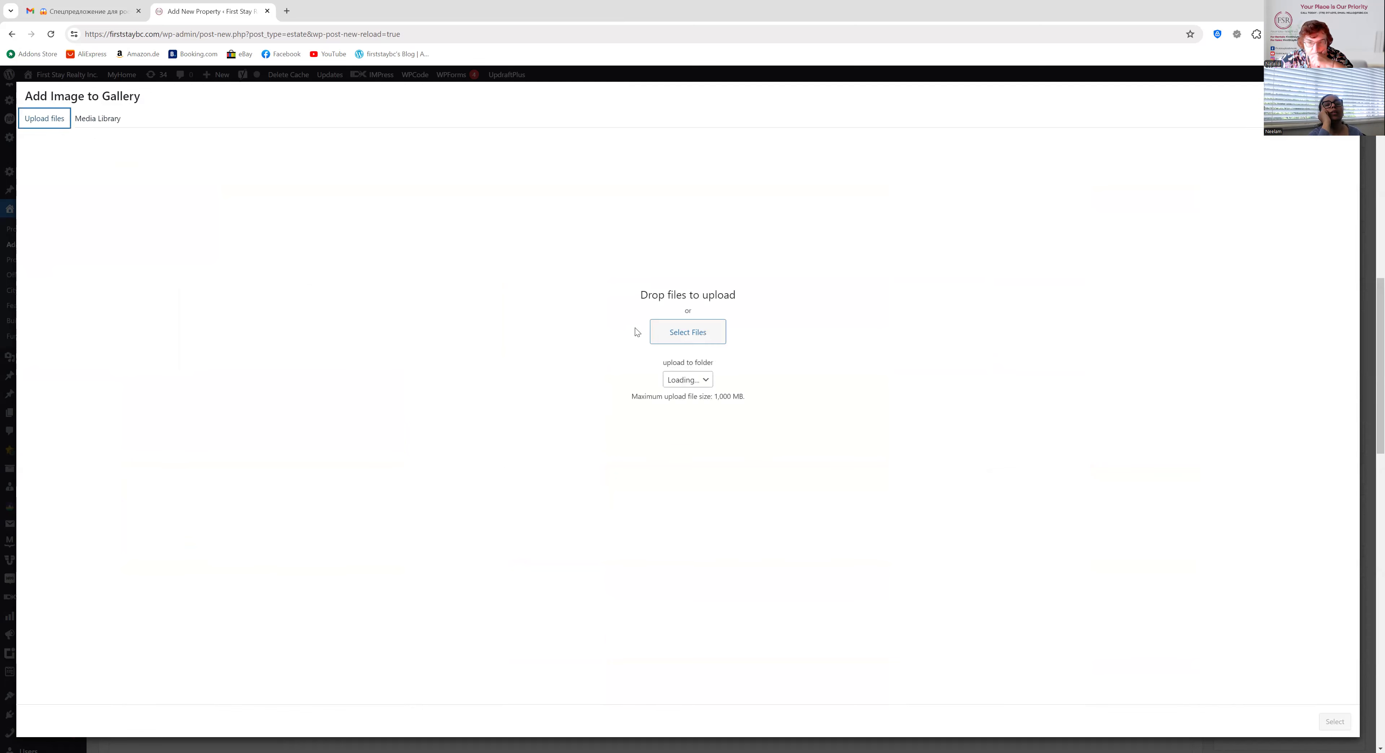
click(693, 331)
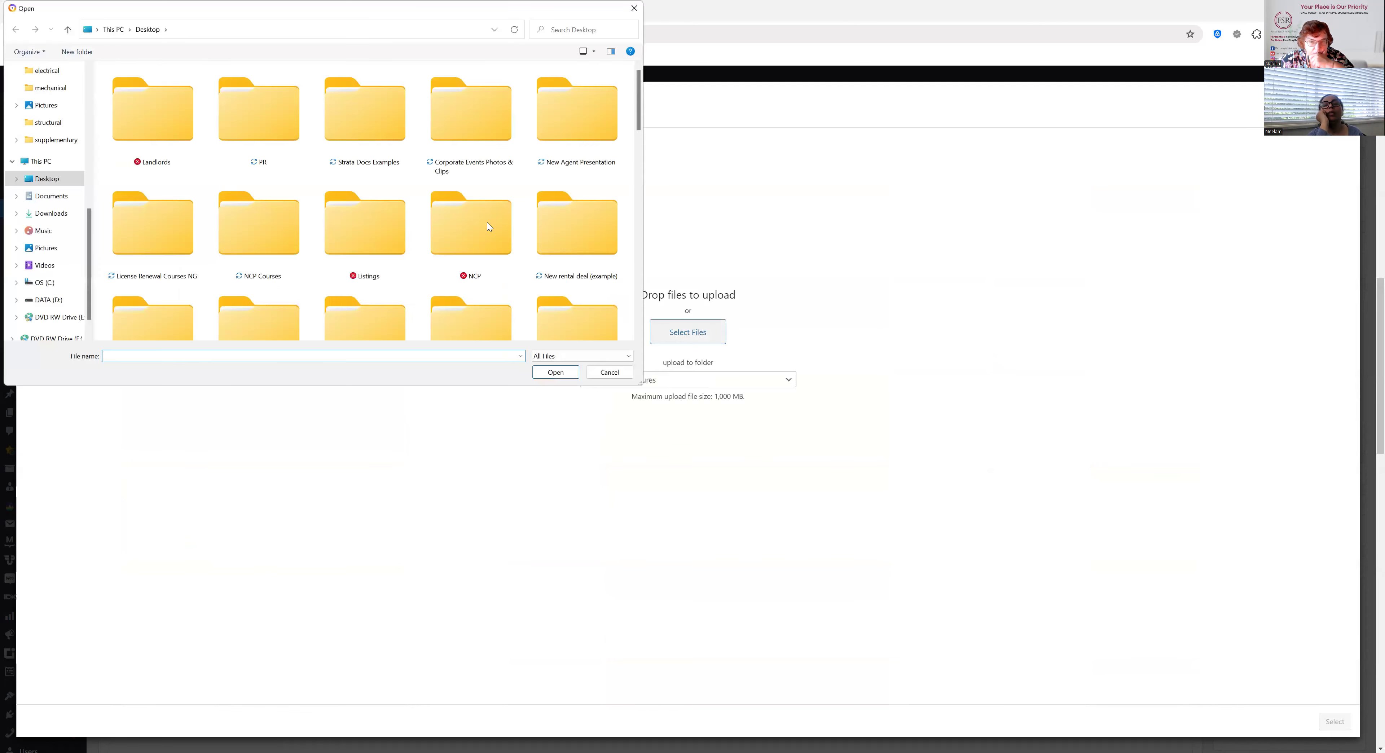
scroll(490, 226, down, 10)
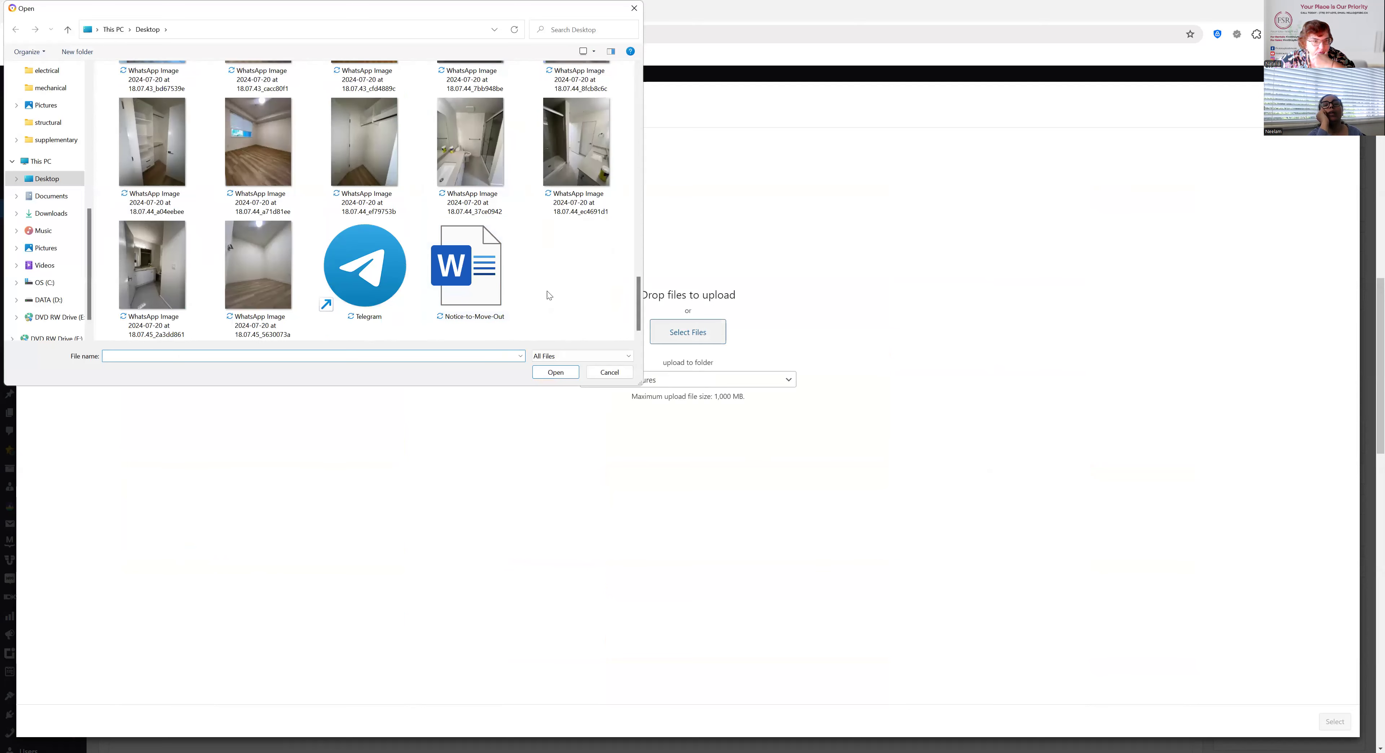
click(258, 266)
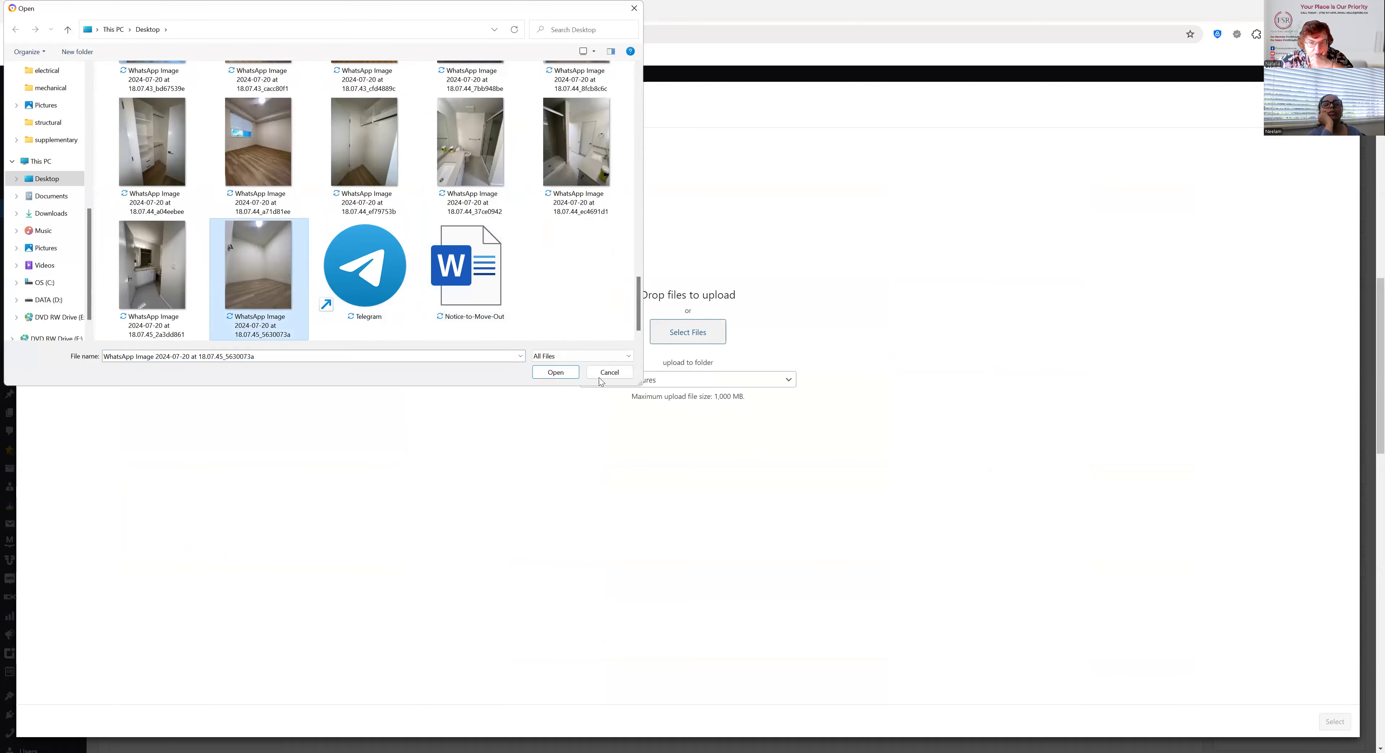
click(565, 372)
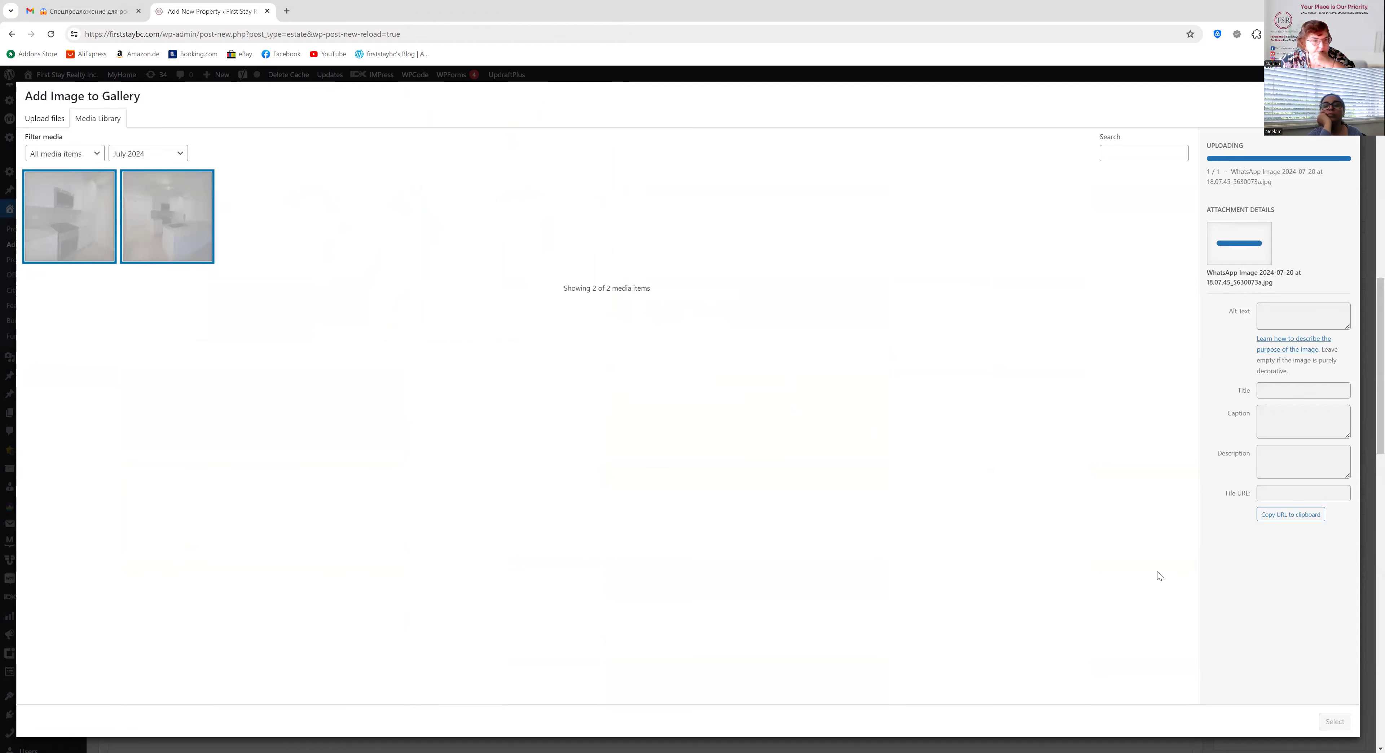
Filter the media library to images and select the newly uploaded empty room photo
click(96, 156)
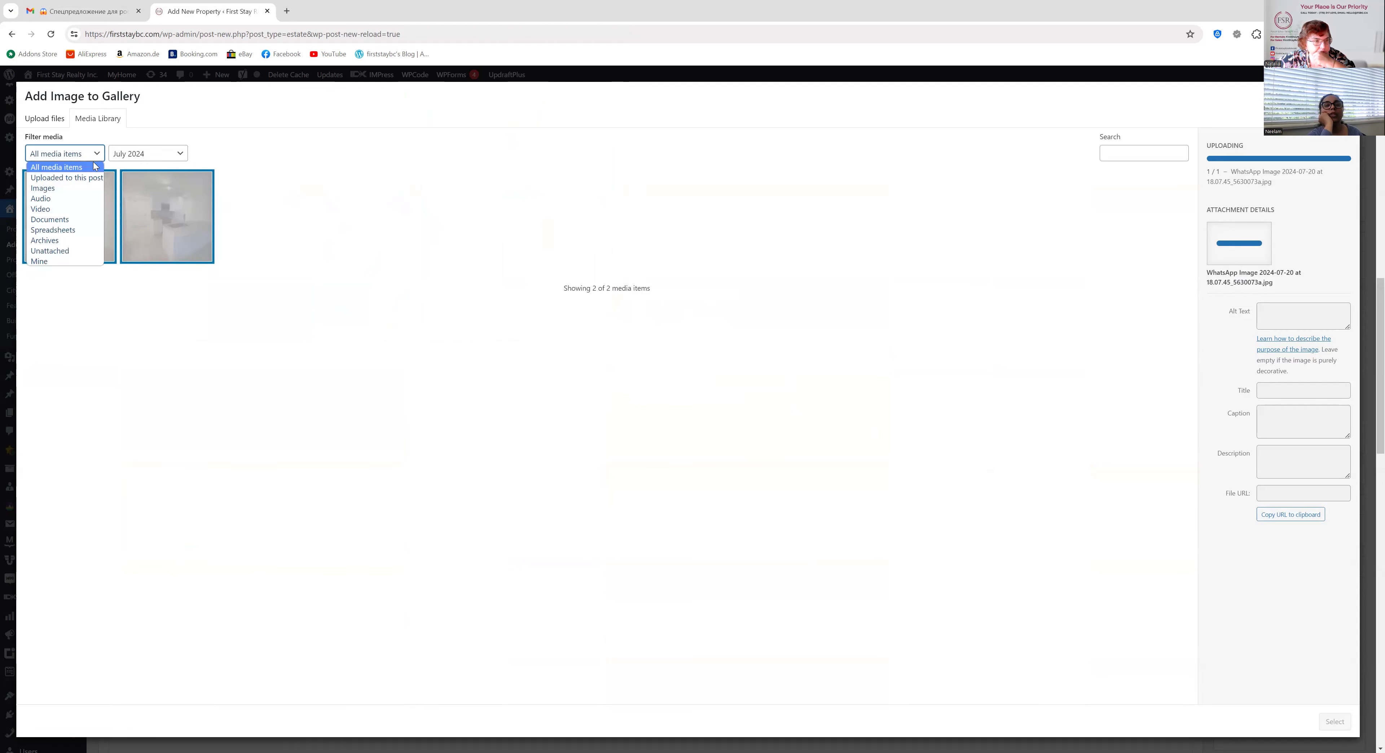
click(85, 187)
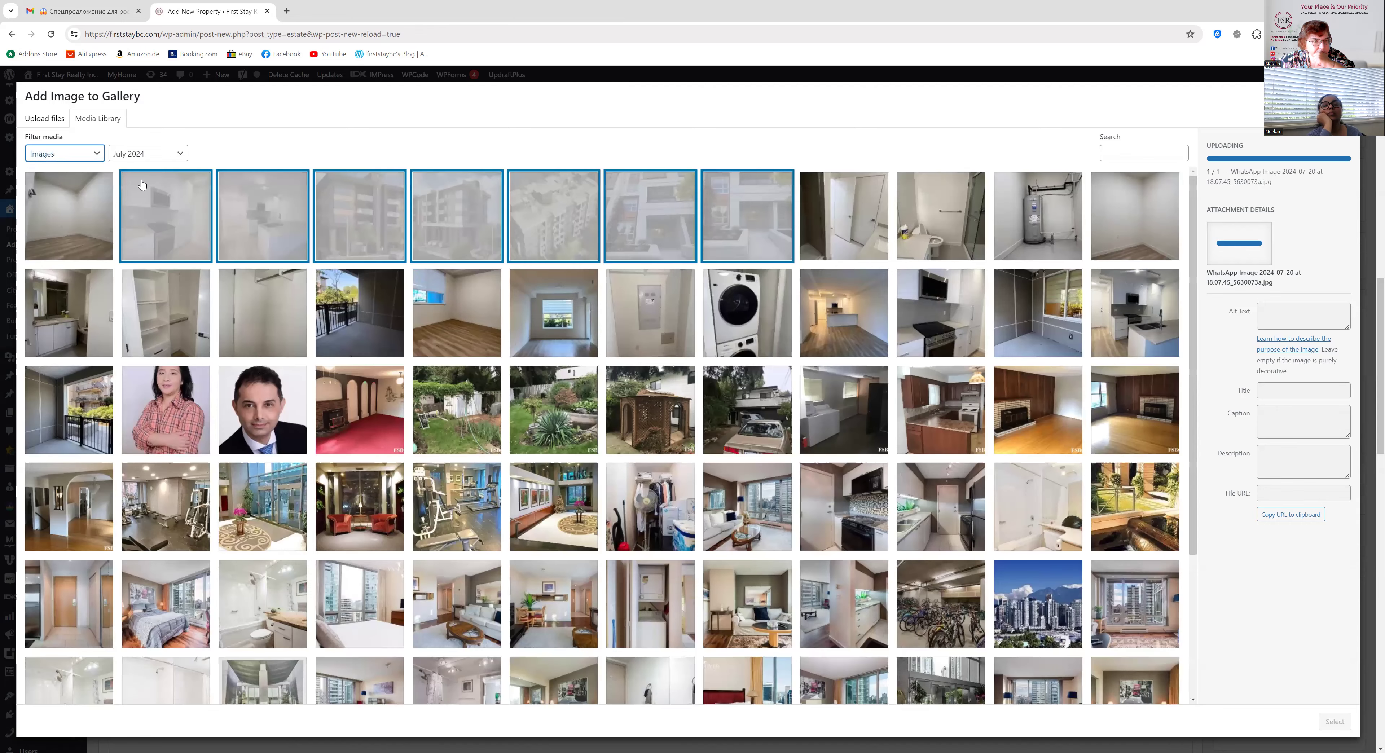
click(84, 204)
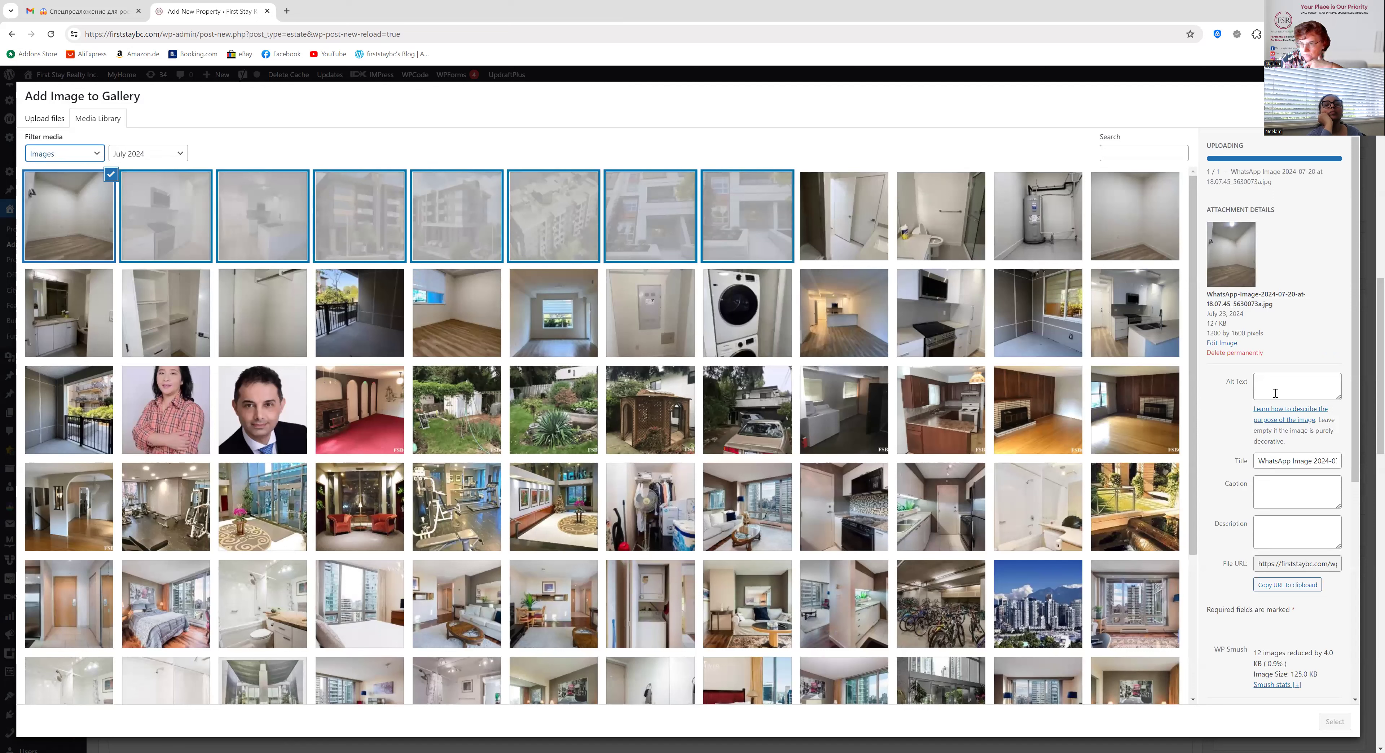
click(96, 154)
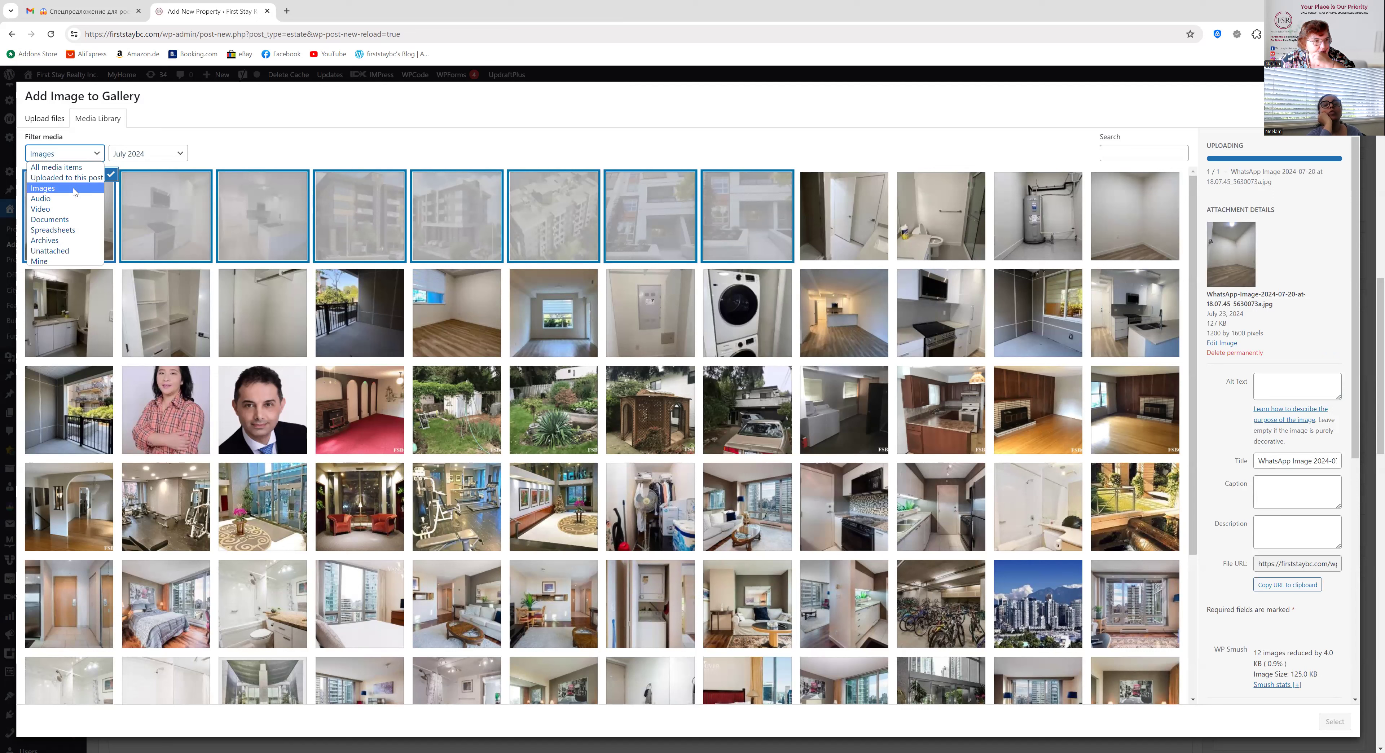
click(352, 137)
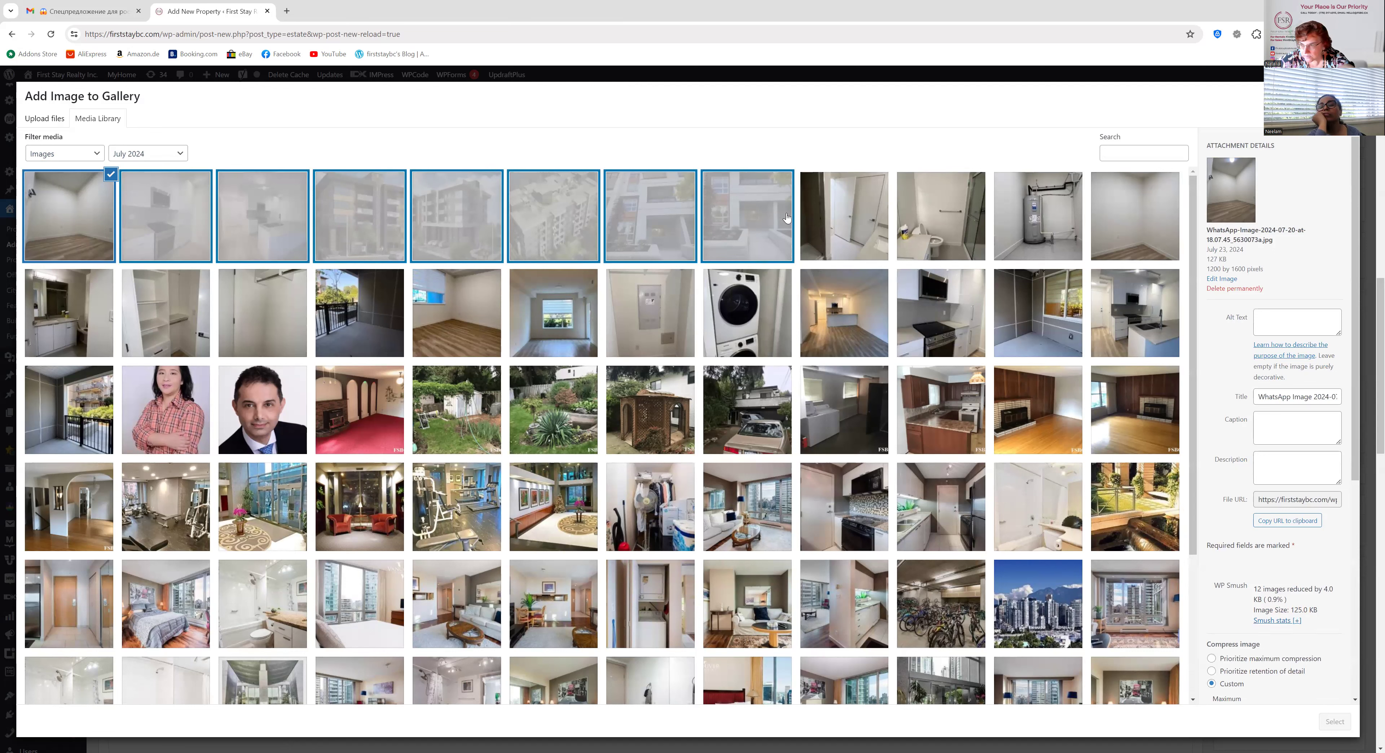
Set the alt text of the selected empty room photo to "den"
click(1272, 322)
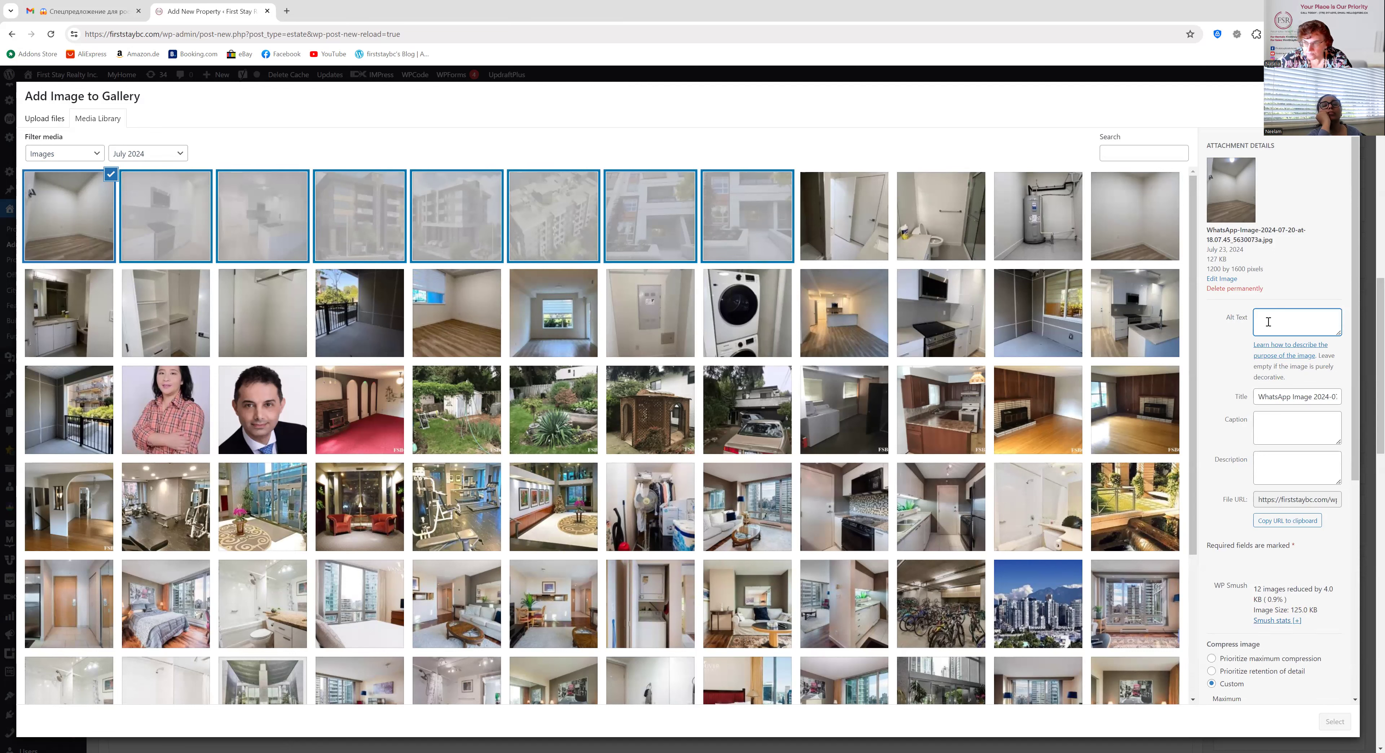
text(dend)
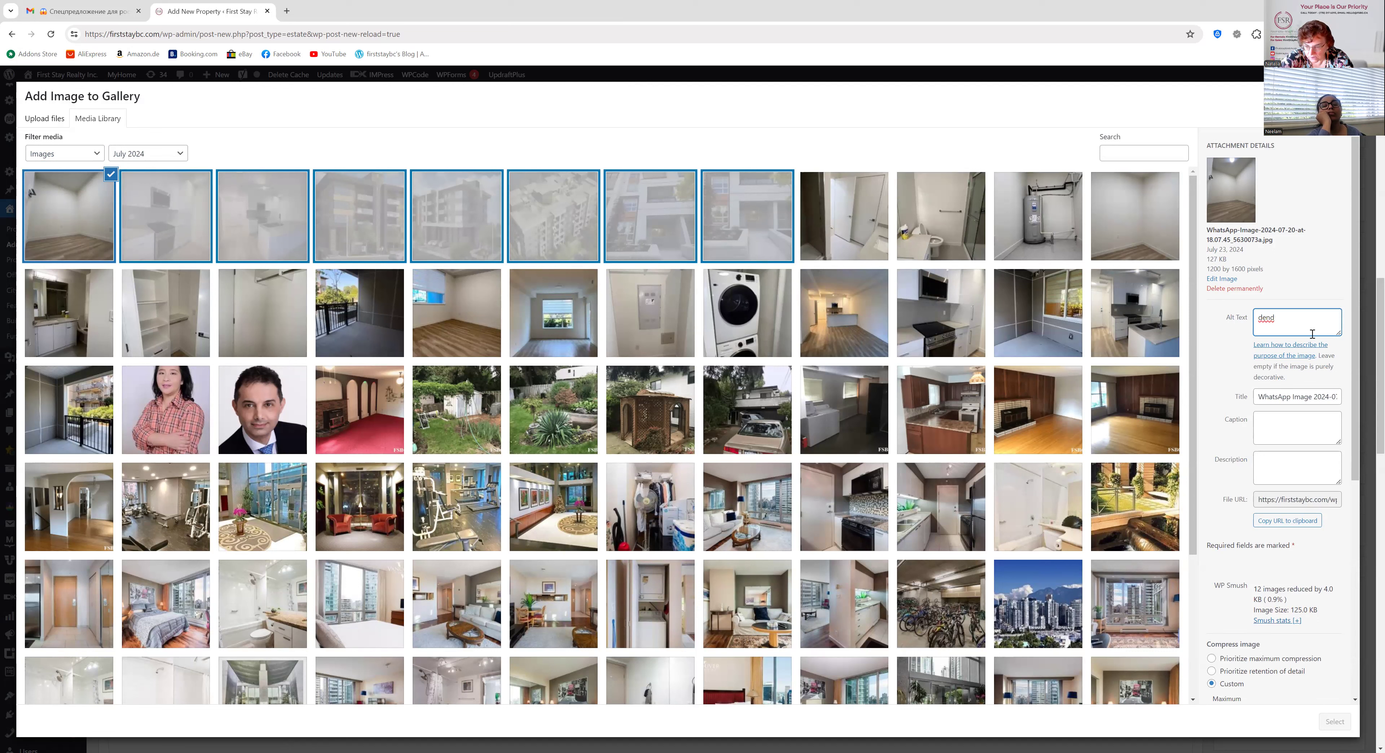
key(BackSpace)
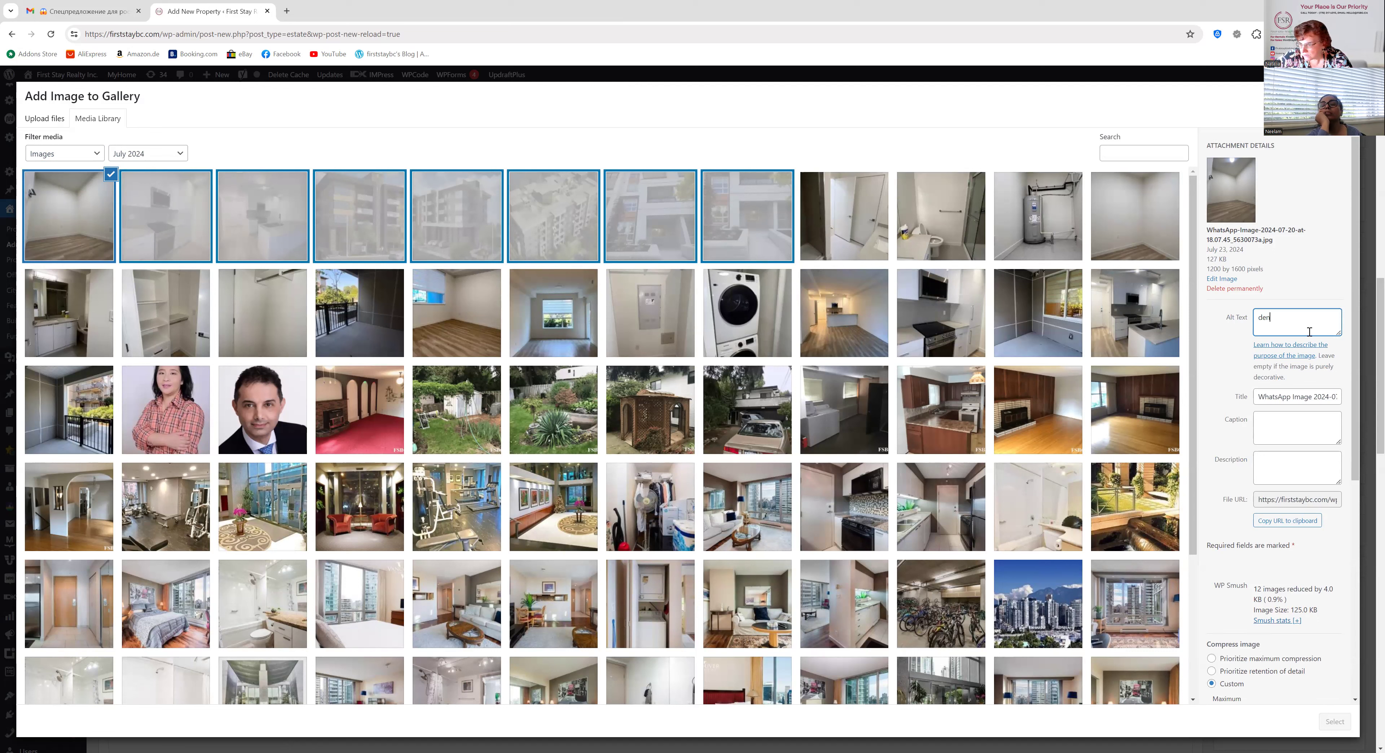
click(1270, 434)
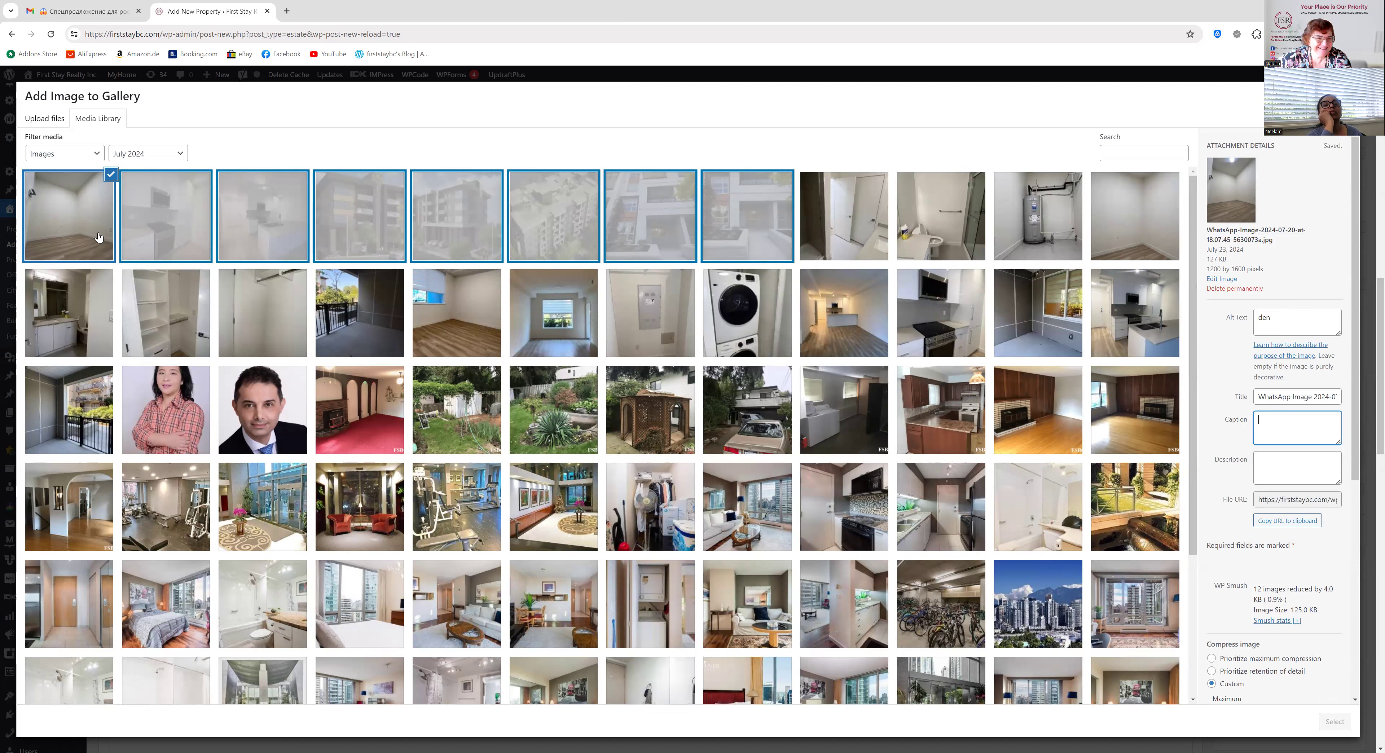
Return to the media library and filter it to images again, keeping the den photo selected
click(34, 122)
click(74, 125)
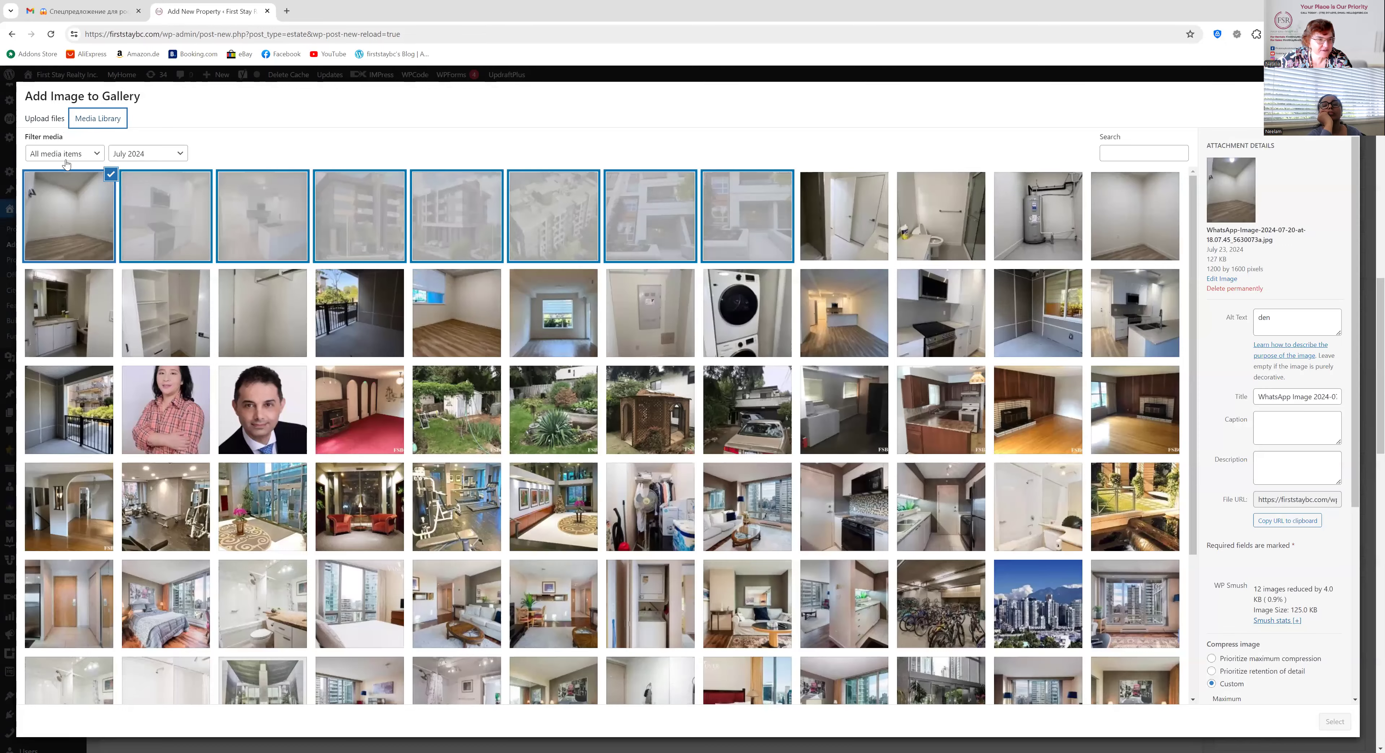
click(72, 157)
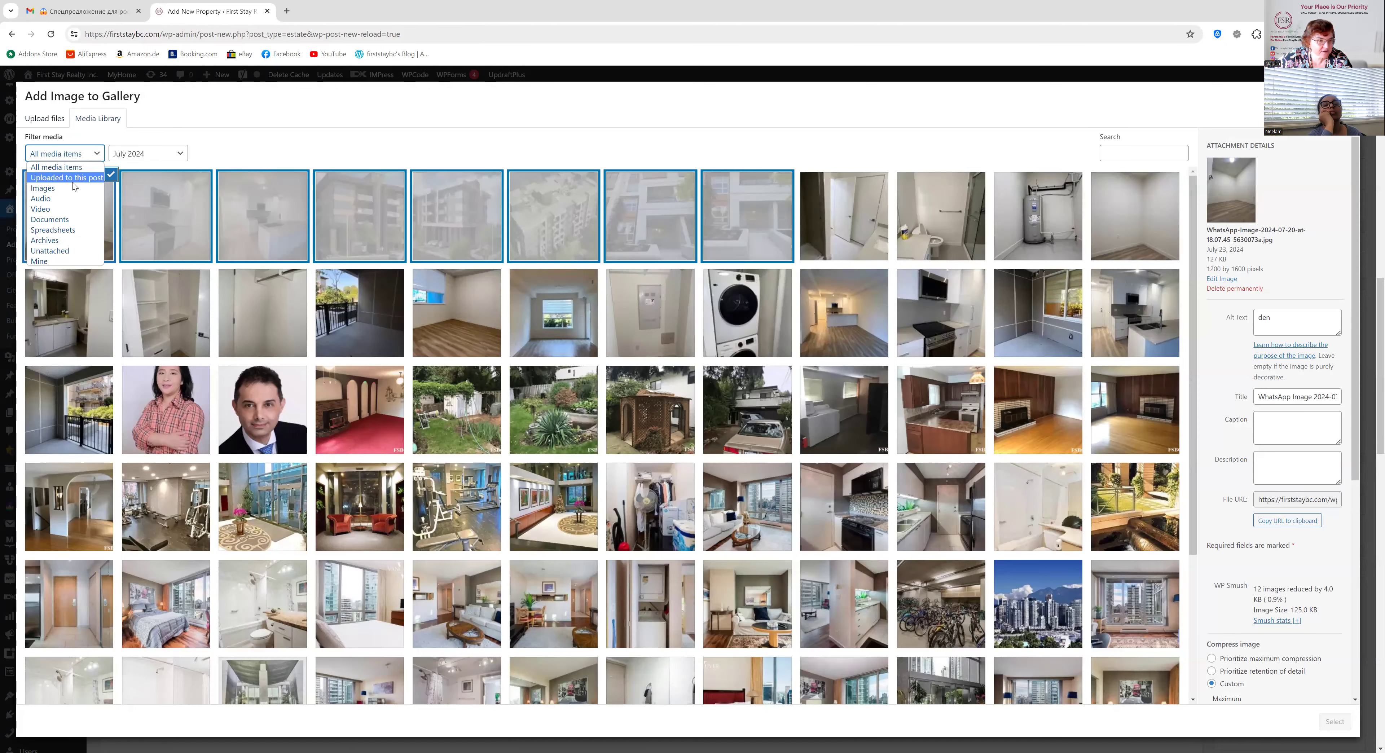
click(71, 188)
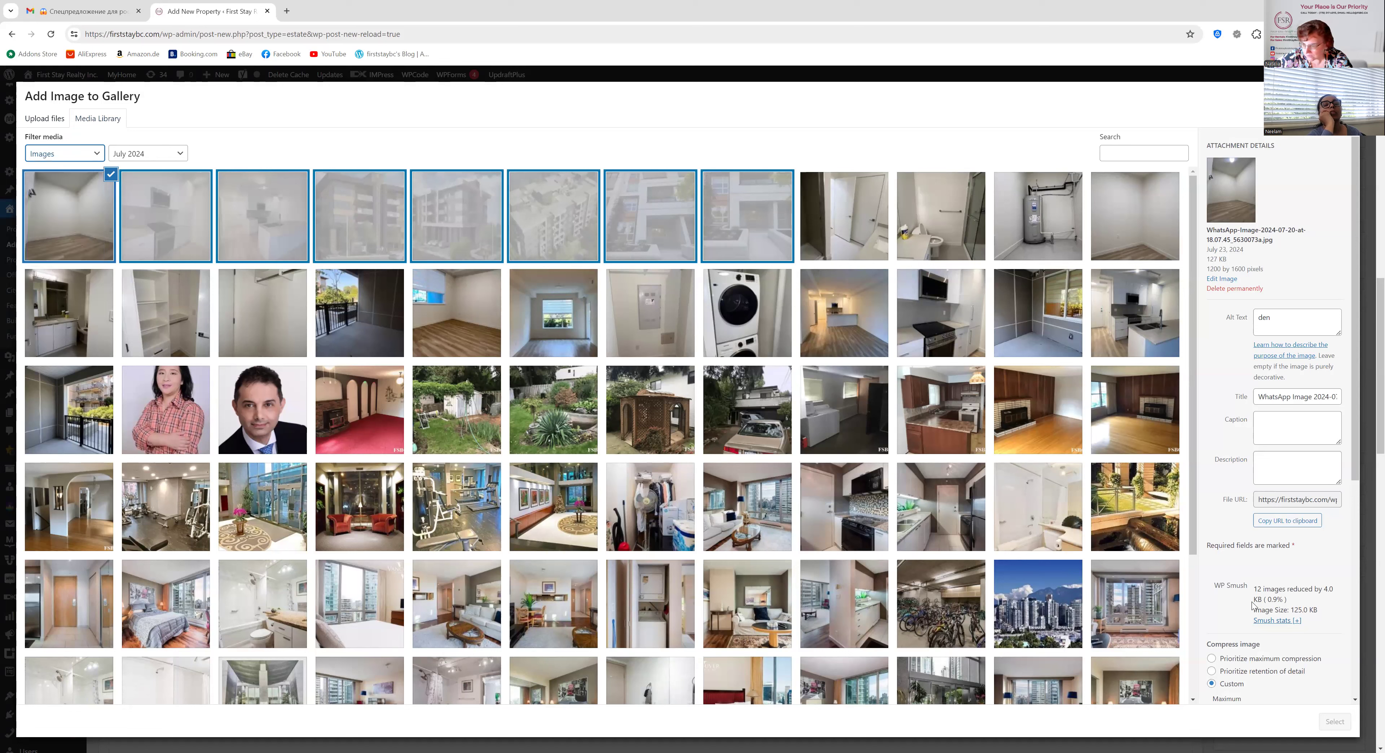
Show images from all dates and add the selected den photo to the property gallery
click(1301, 431)
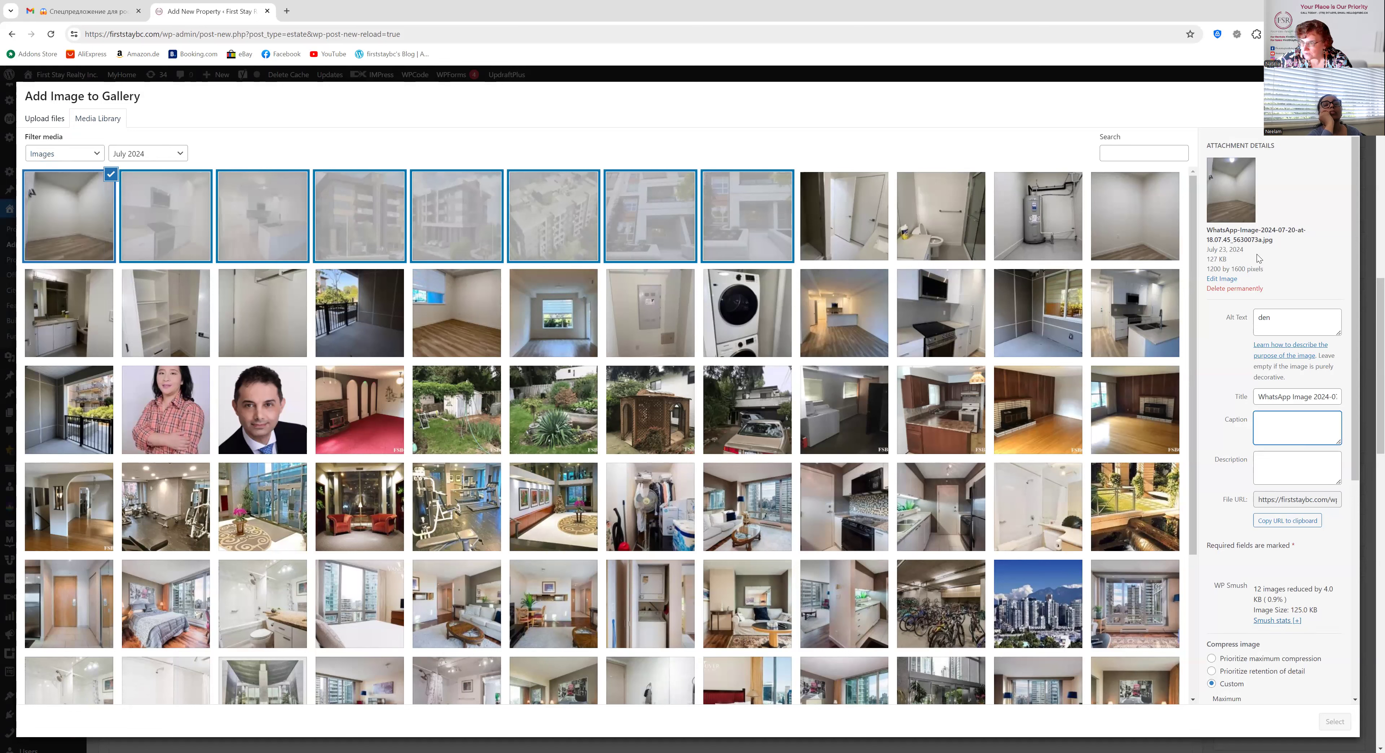
scroll(1329, 530, down, 5)
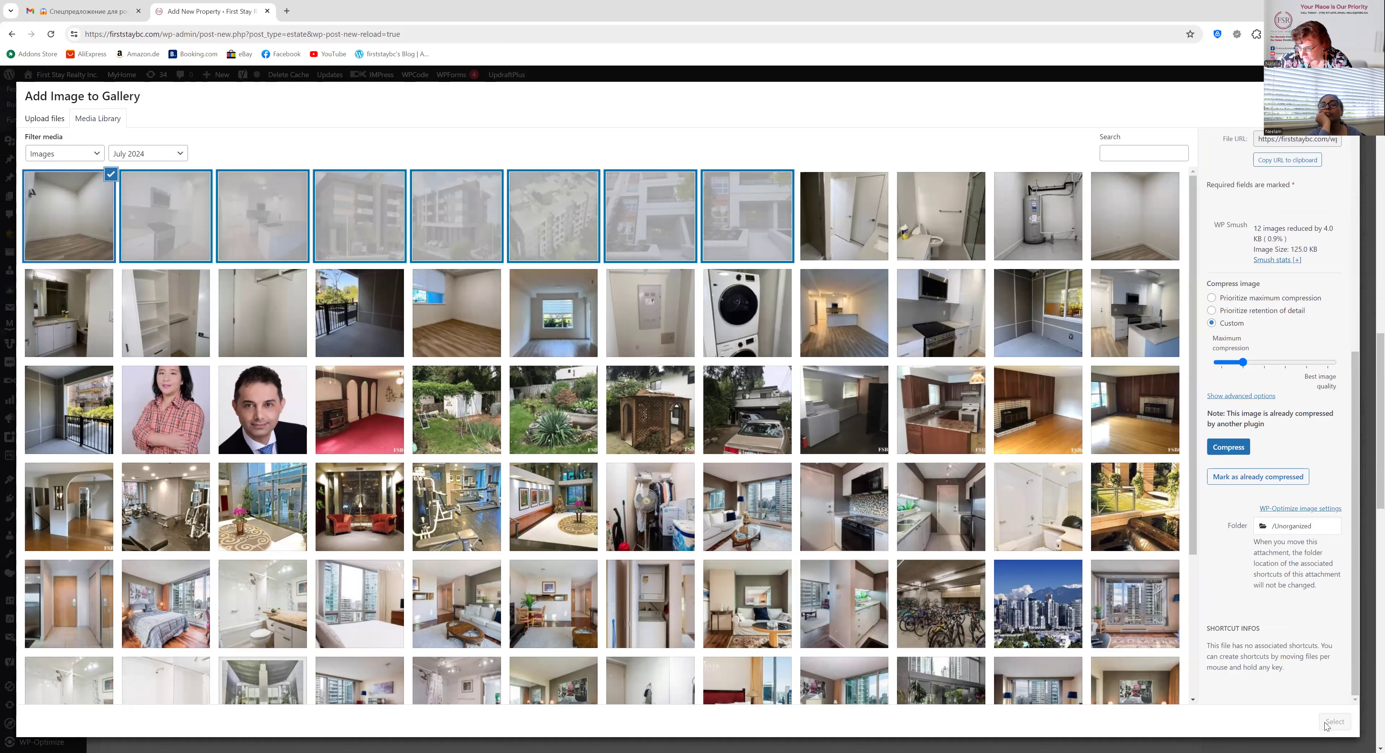
scroll(1193, 330, down, 2)
scroll(1192, 330, up, 2)
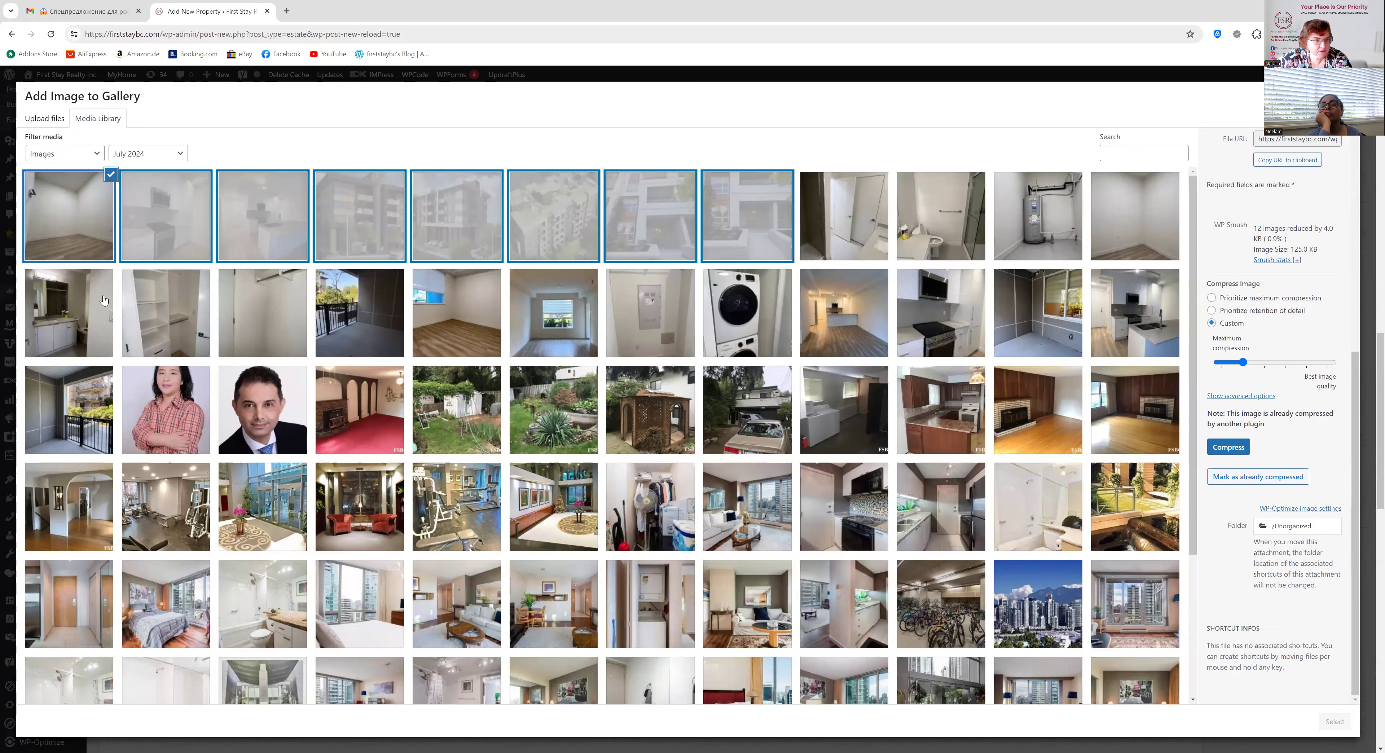
click(171, 156)
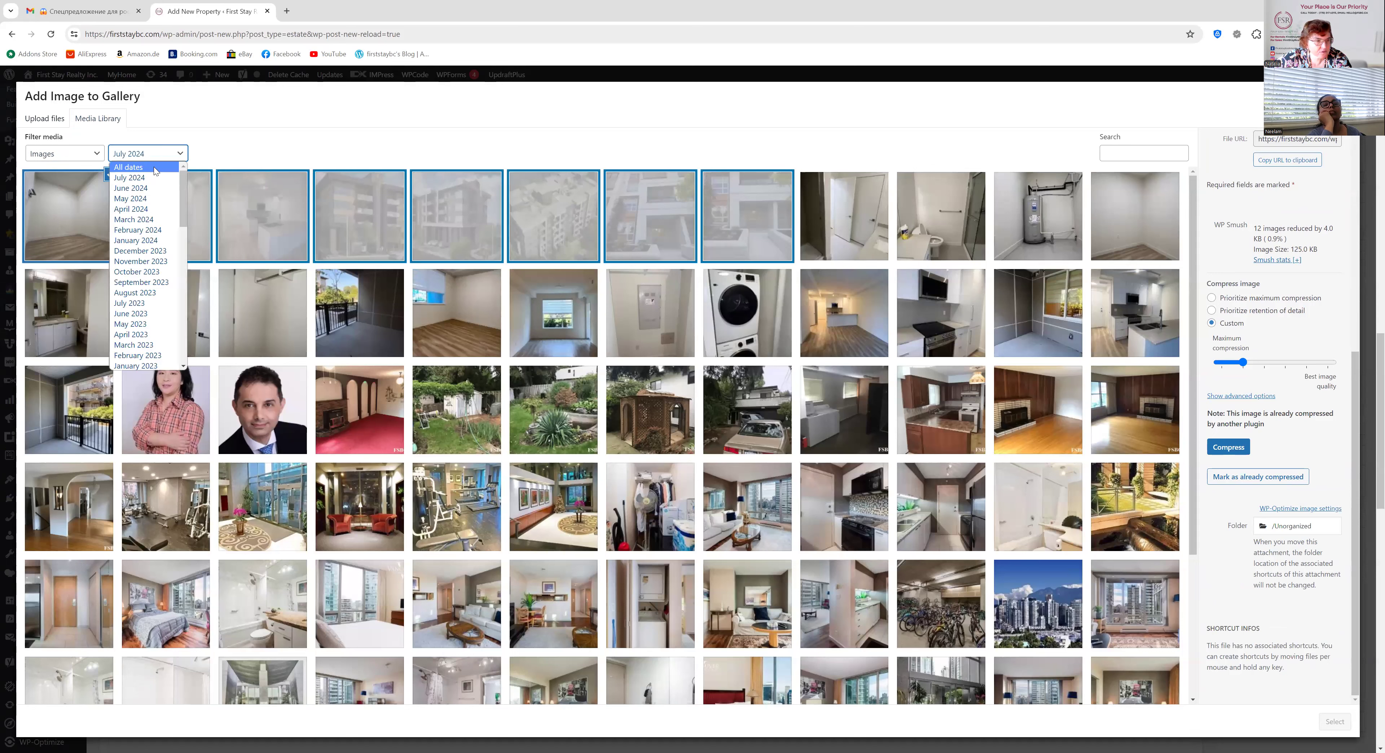
key(Return)
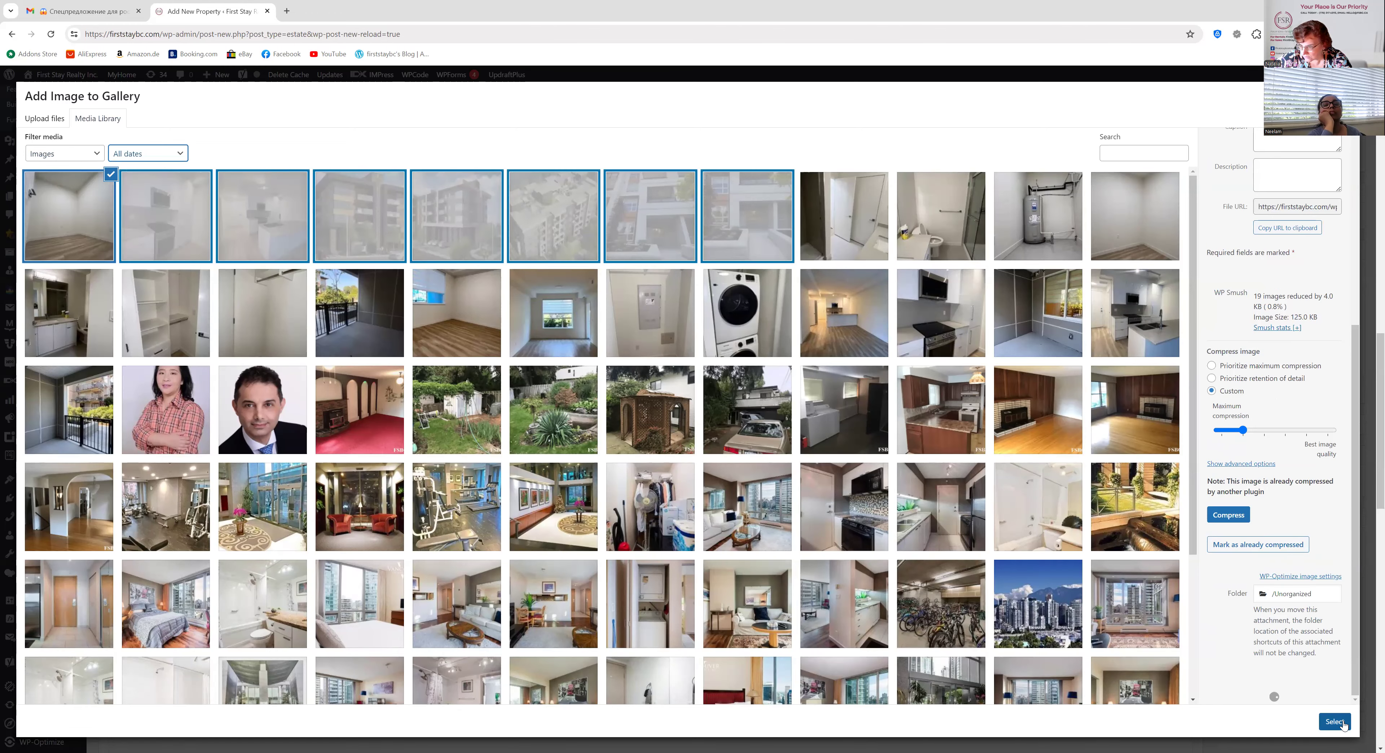
click(1343, 724)
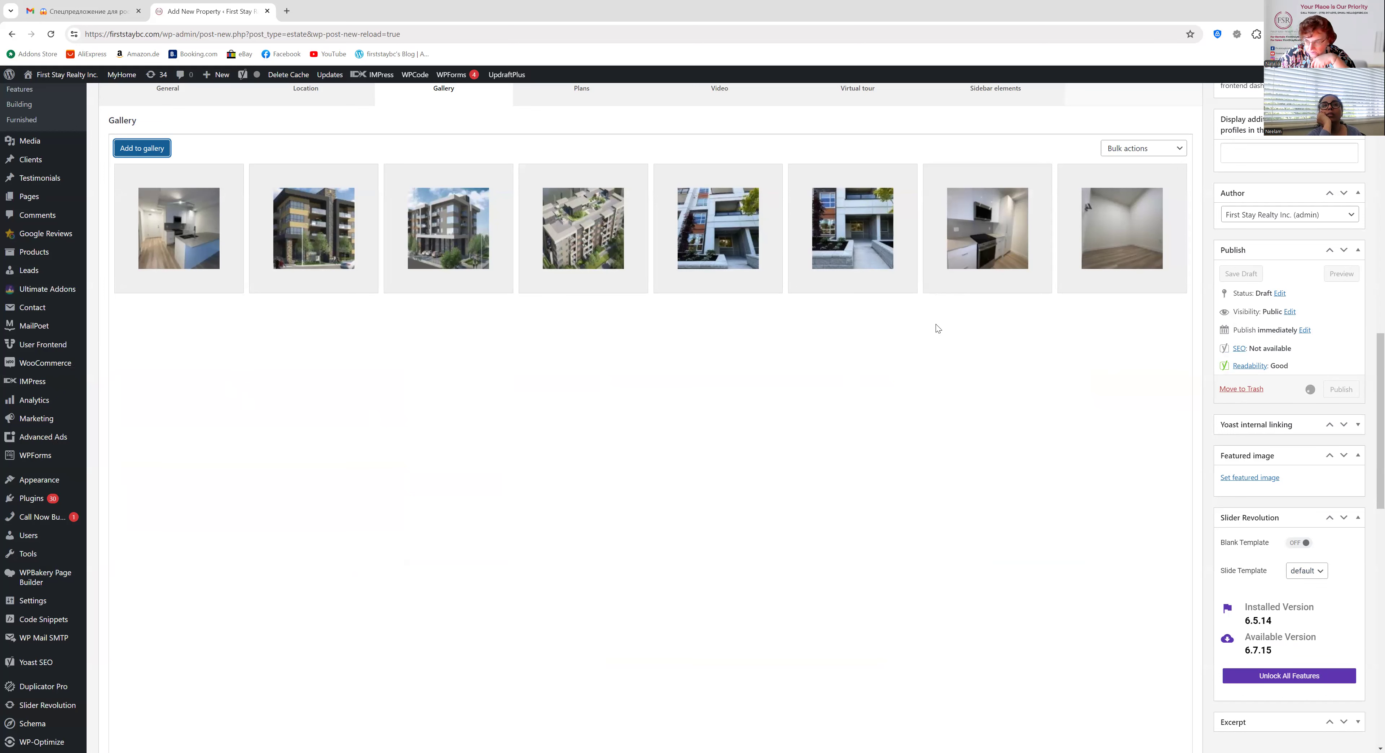
Upload the bathroom photo WhatsApp Image 2024-07-20 at 18.07.44_37ce0942 from the Desktop for the property gallery
click(146, 149)
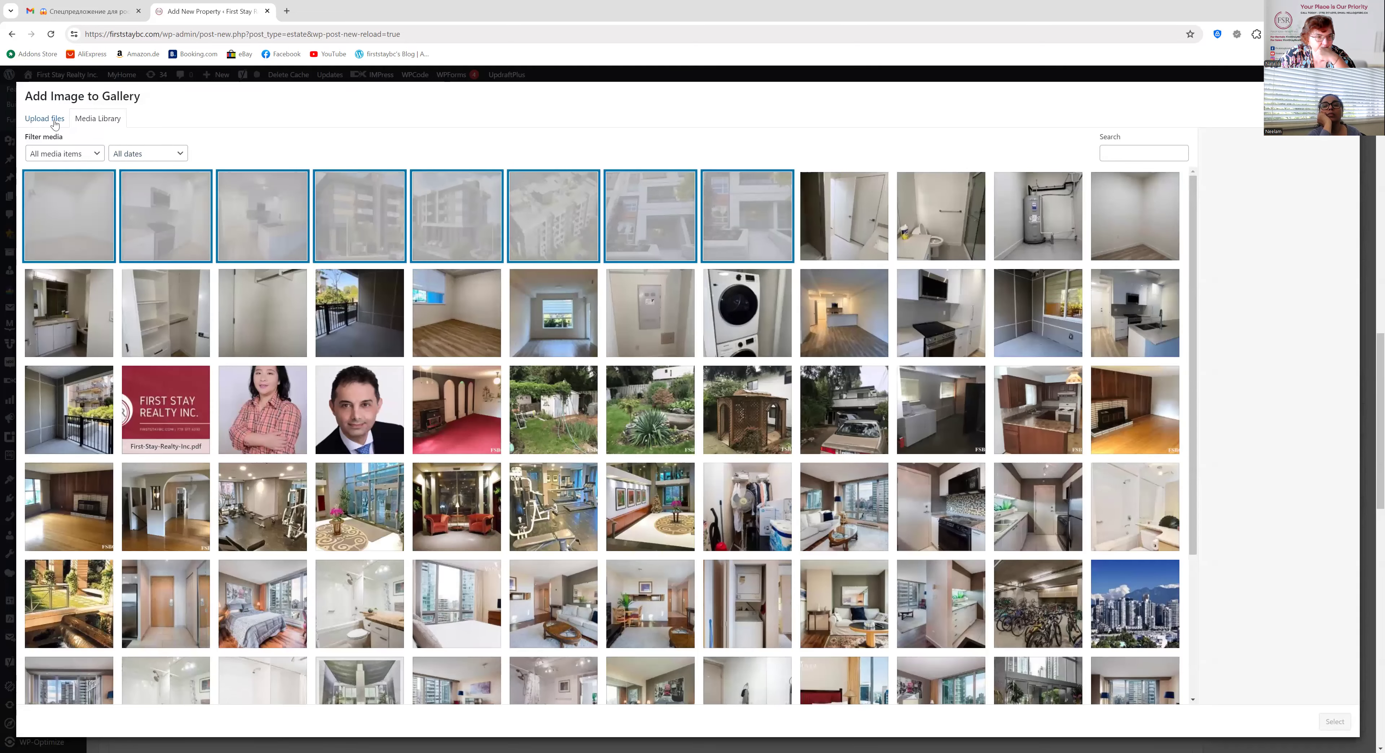
click(54, 123)
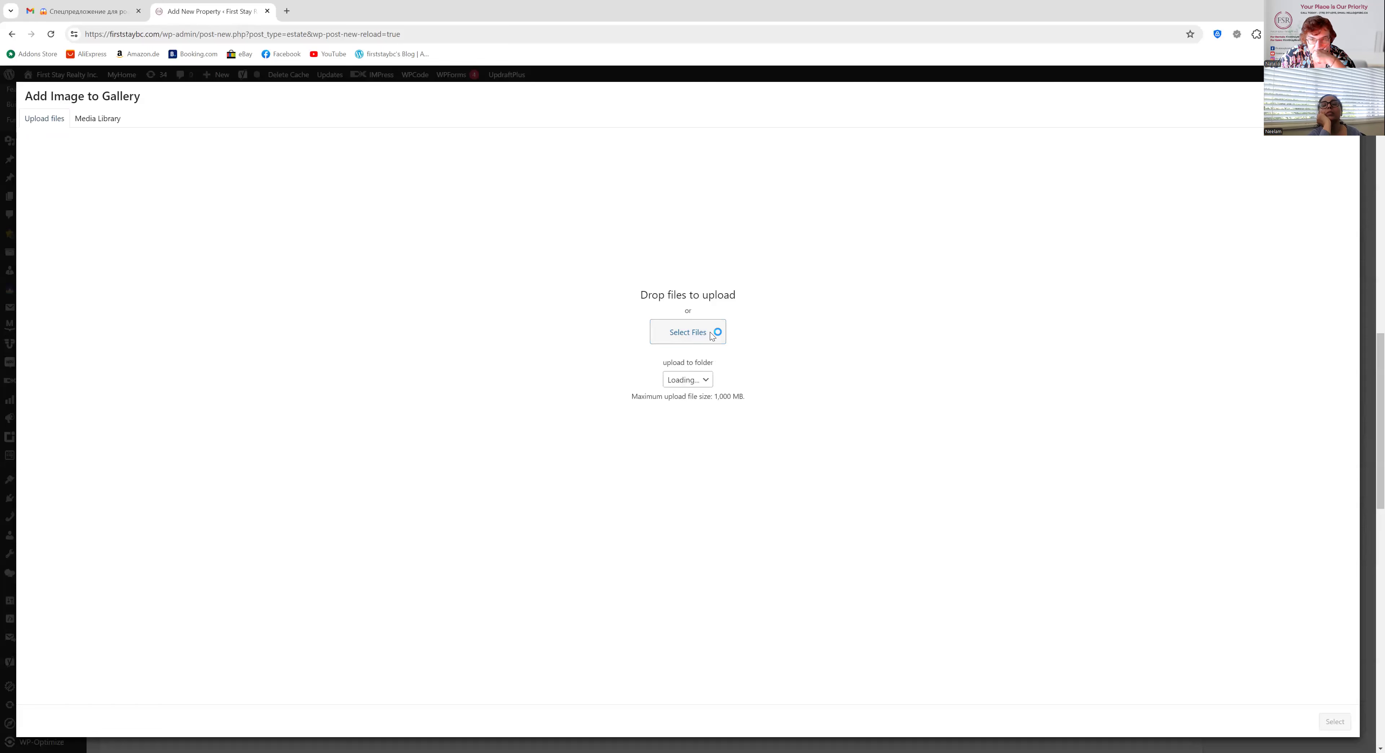
click(711, 334)
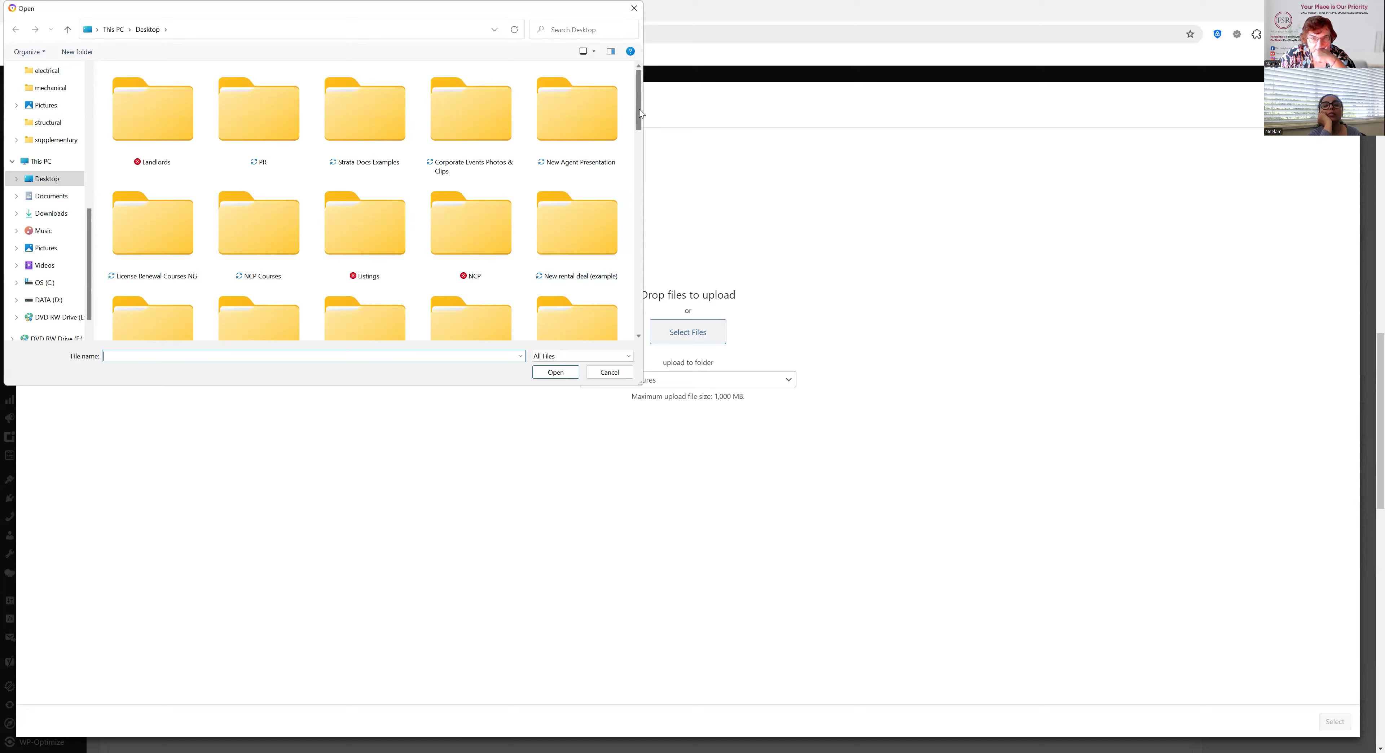
scroll(632, 189, down, 2)
scroll(633, 188, down, 15)
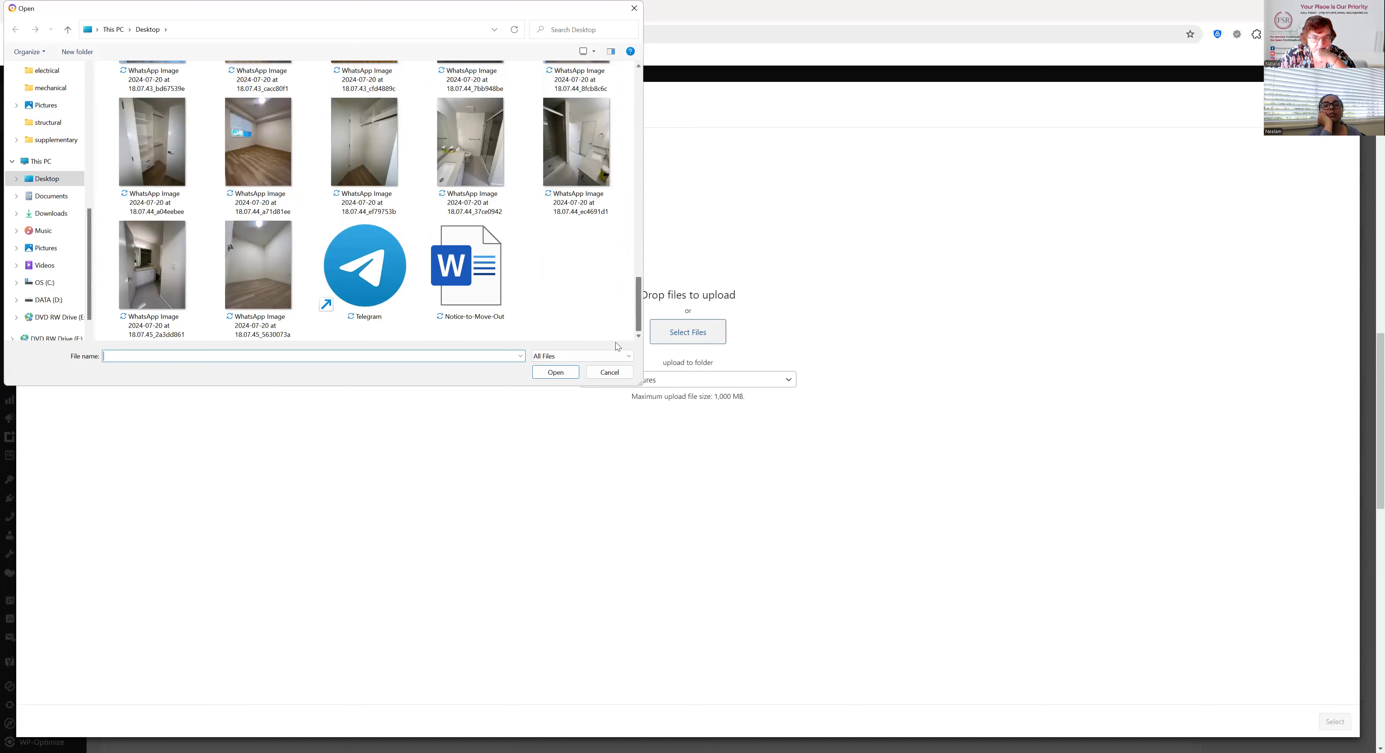
click(476, 161)
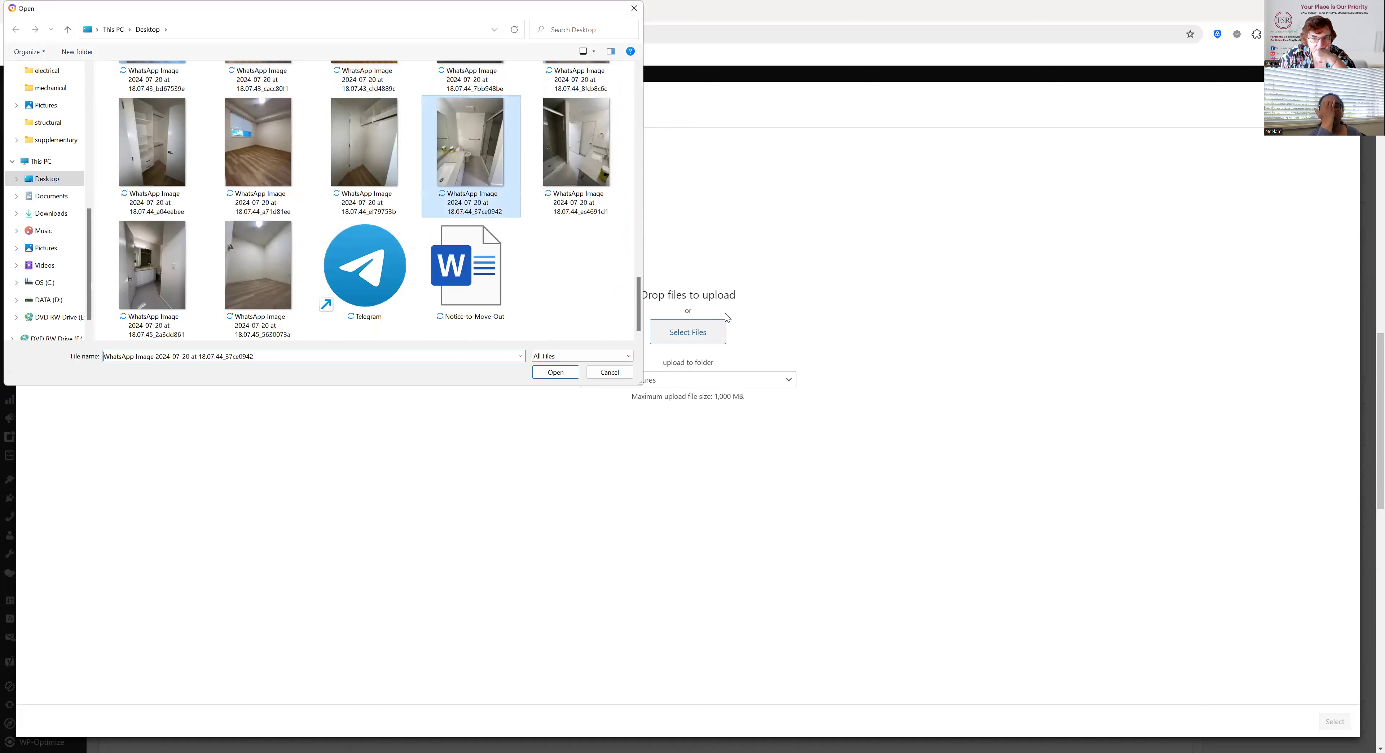
drag(730, 314, 731, 314)
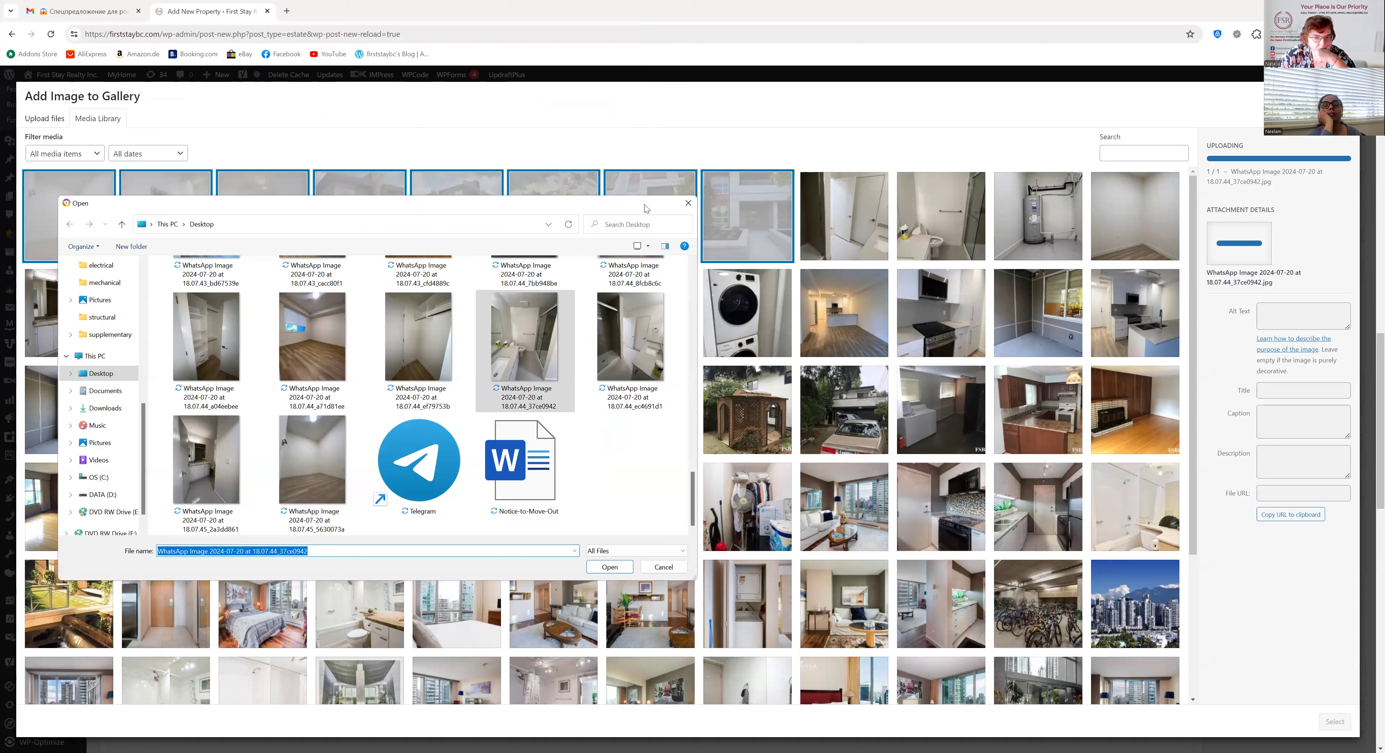
Upload the bedroom photo ending in a71d81ee and the empty room photo ending in 5630073a from the Desktop
click(322, 326)
click(874, 381)
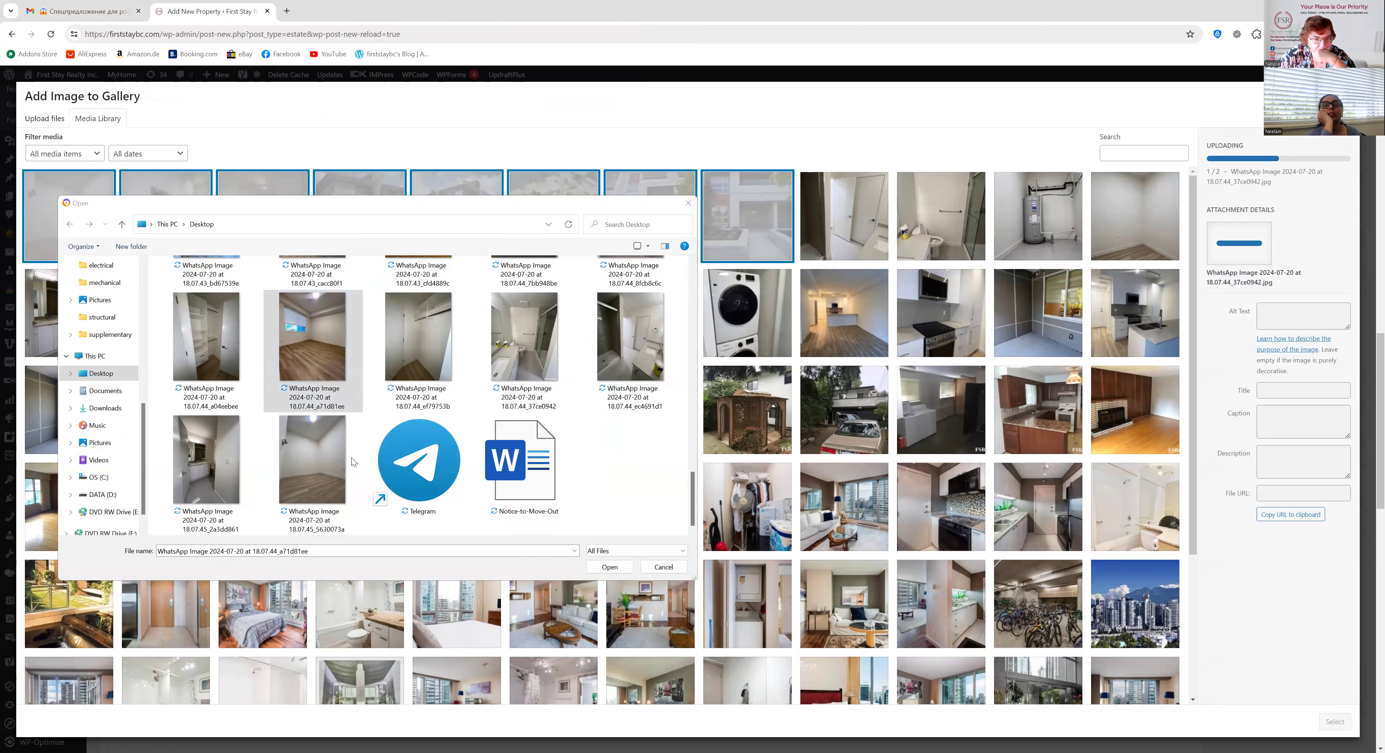
click(339, 485)
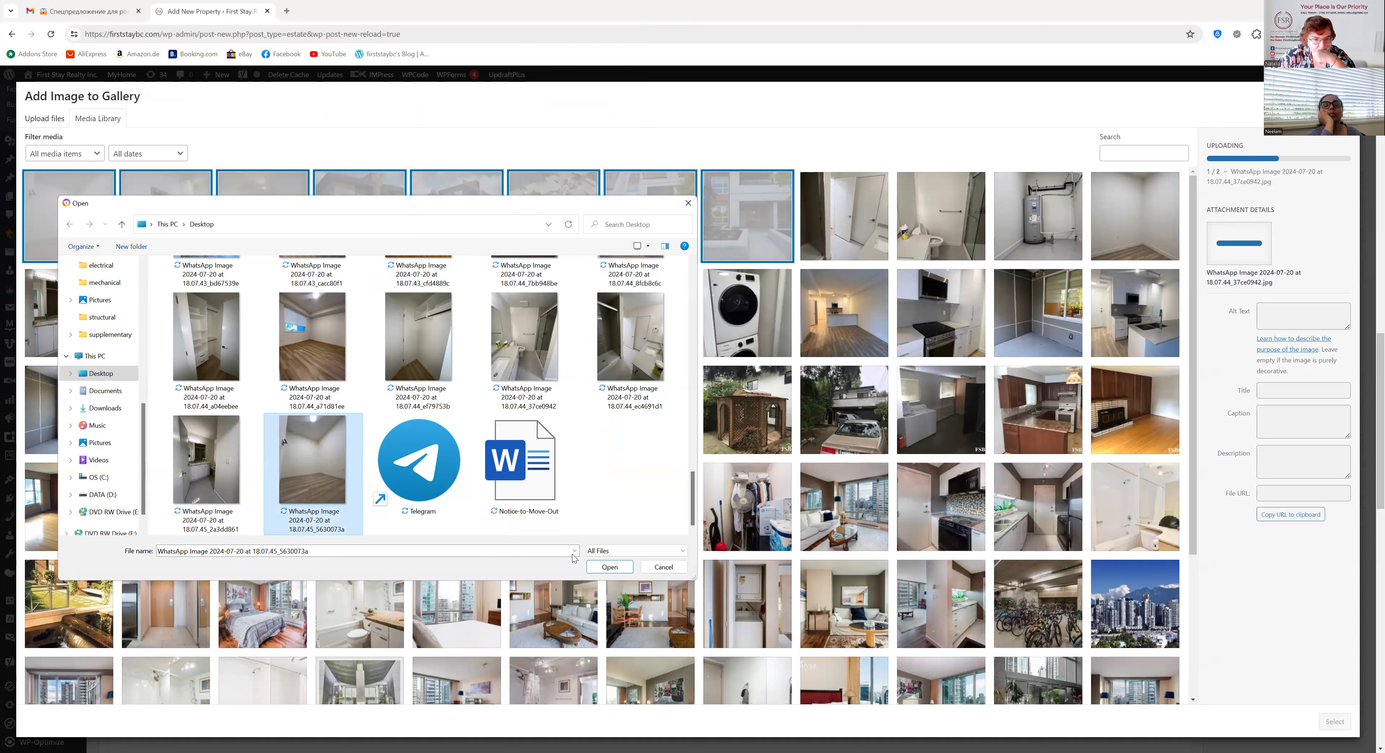
click(626, 571)
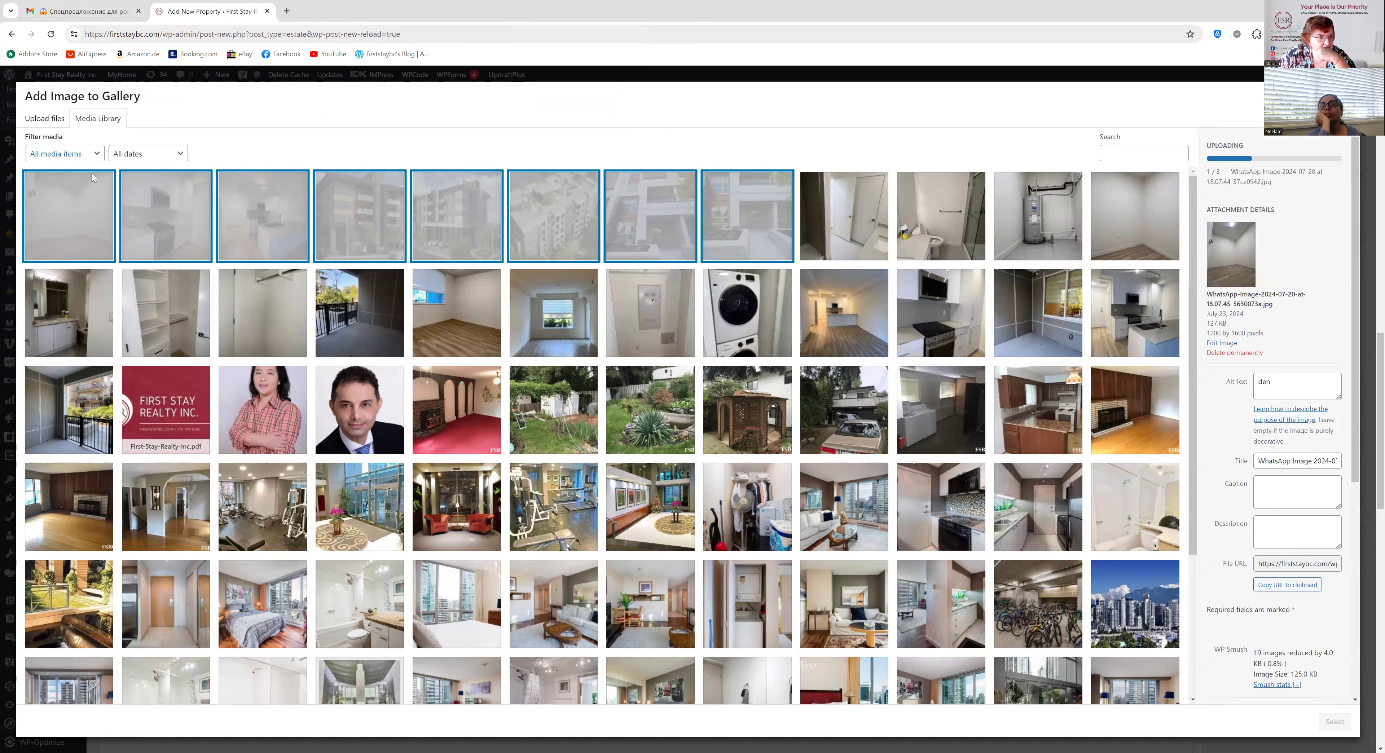
Filter the media library to images and set the alt text of the newly uploaded bathroom photo to "and"
click(95, 154)
click(89, 188)
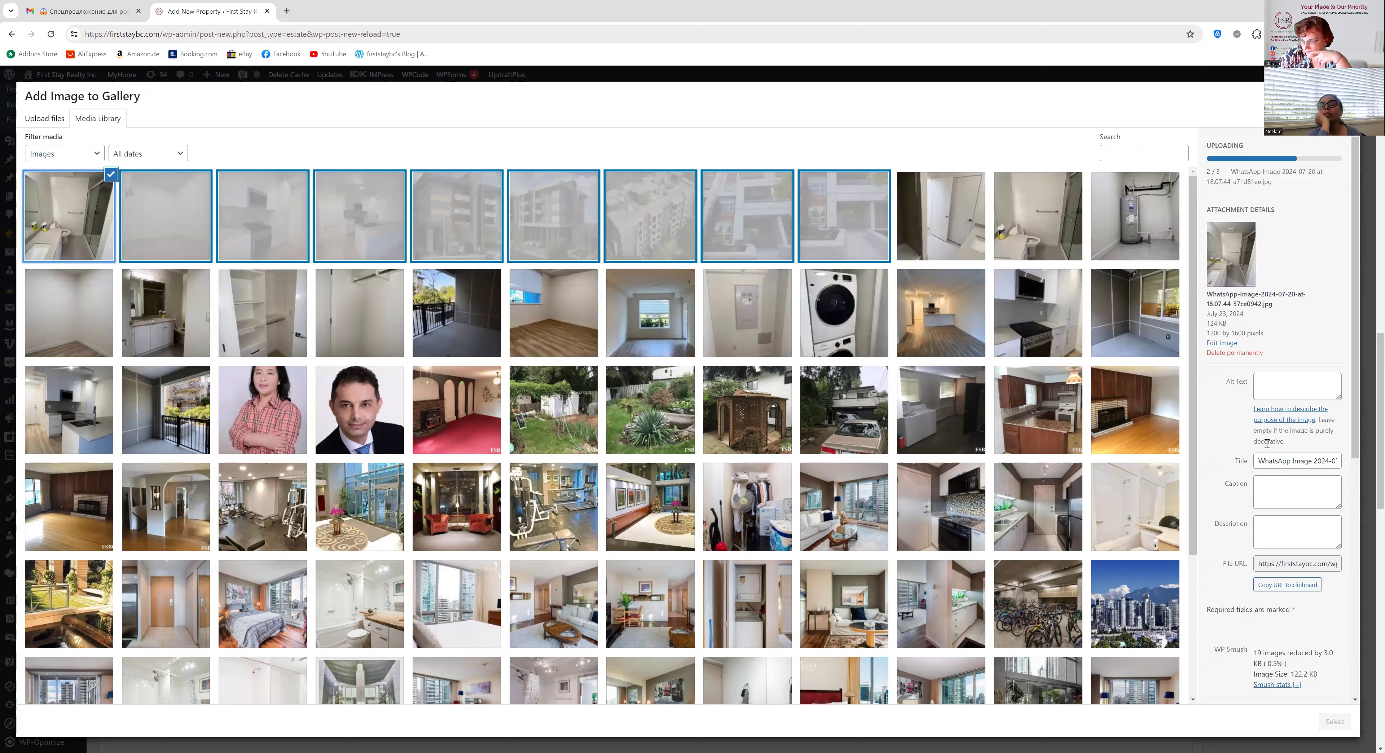
scroll(1343, 519, down, 8)
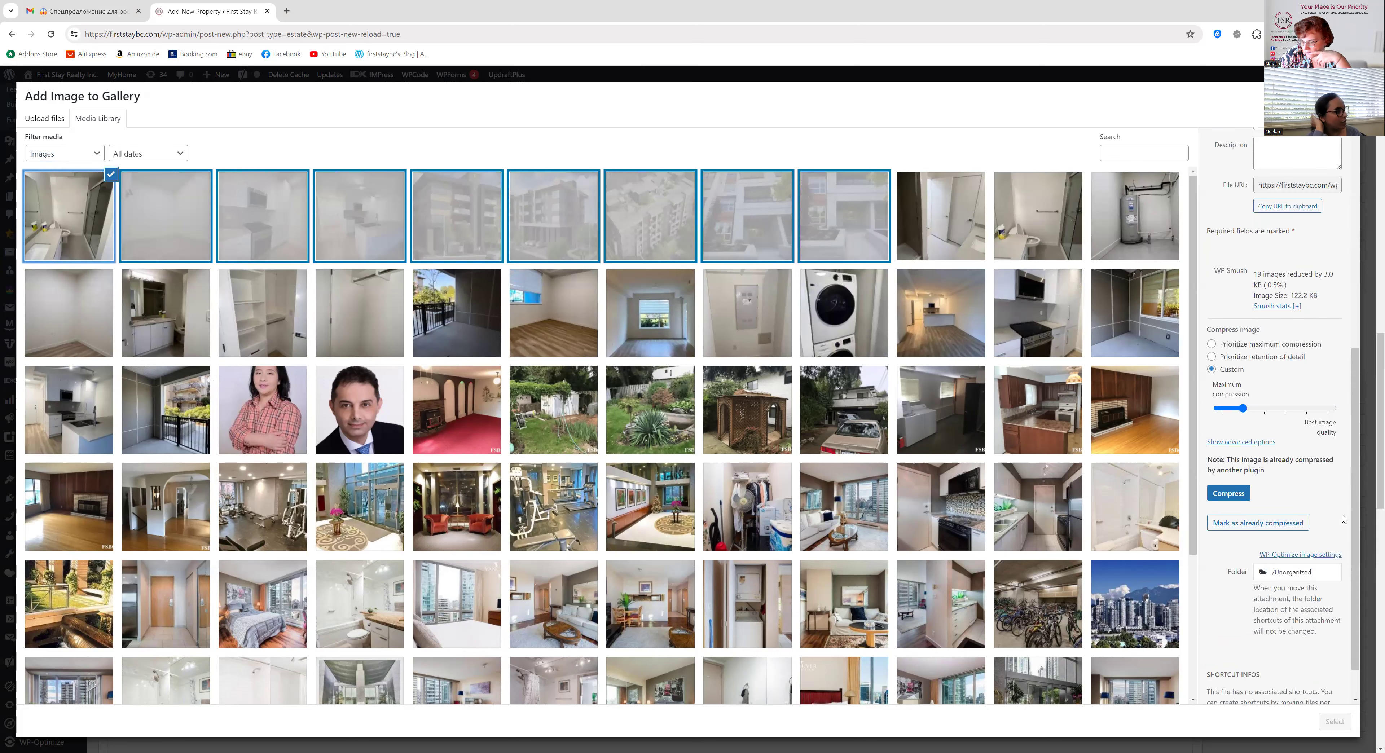
scroll(1327, 548, up, 5)
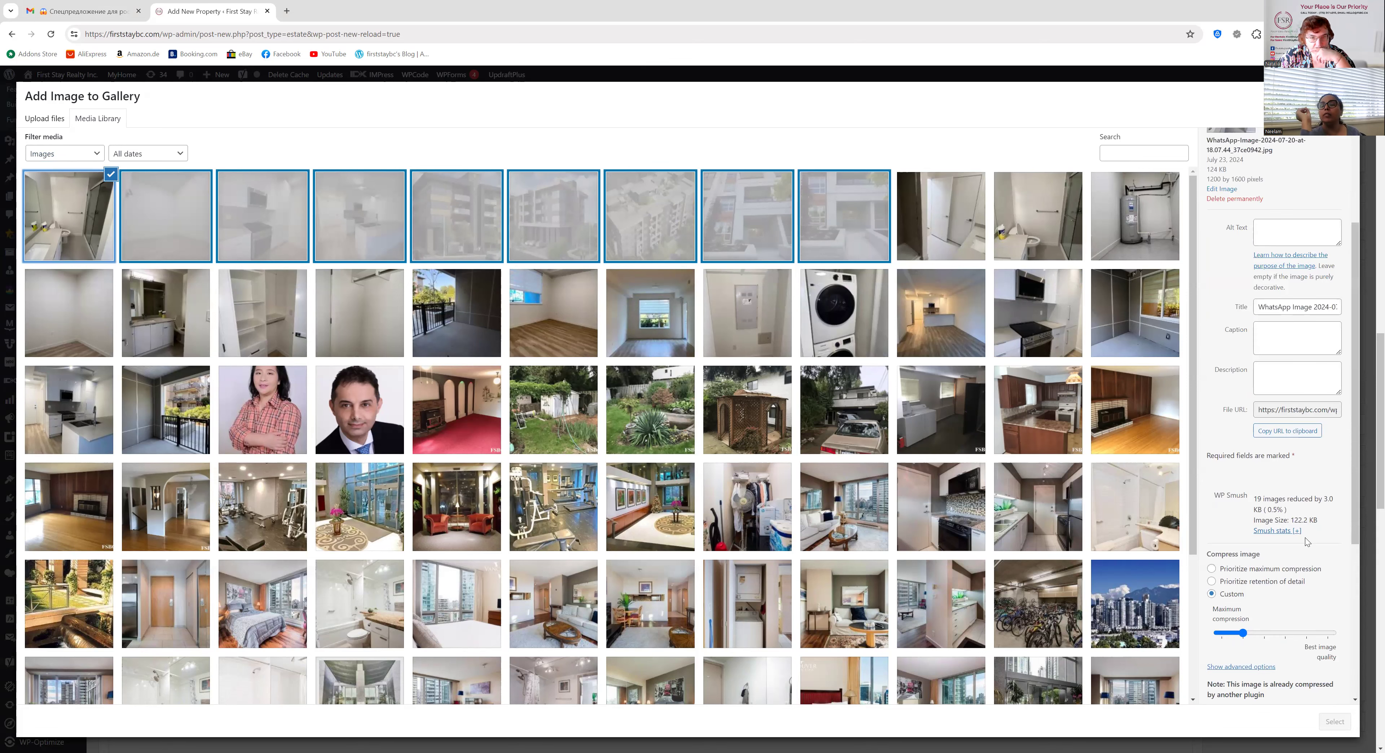
scroll(1321, 501, up, 2)
click(1287, 345)
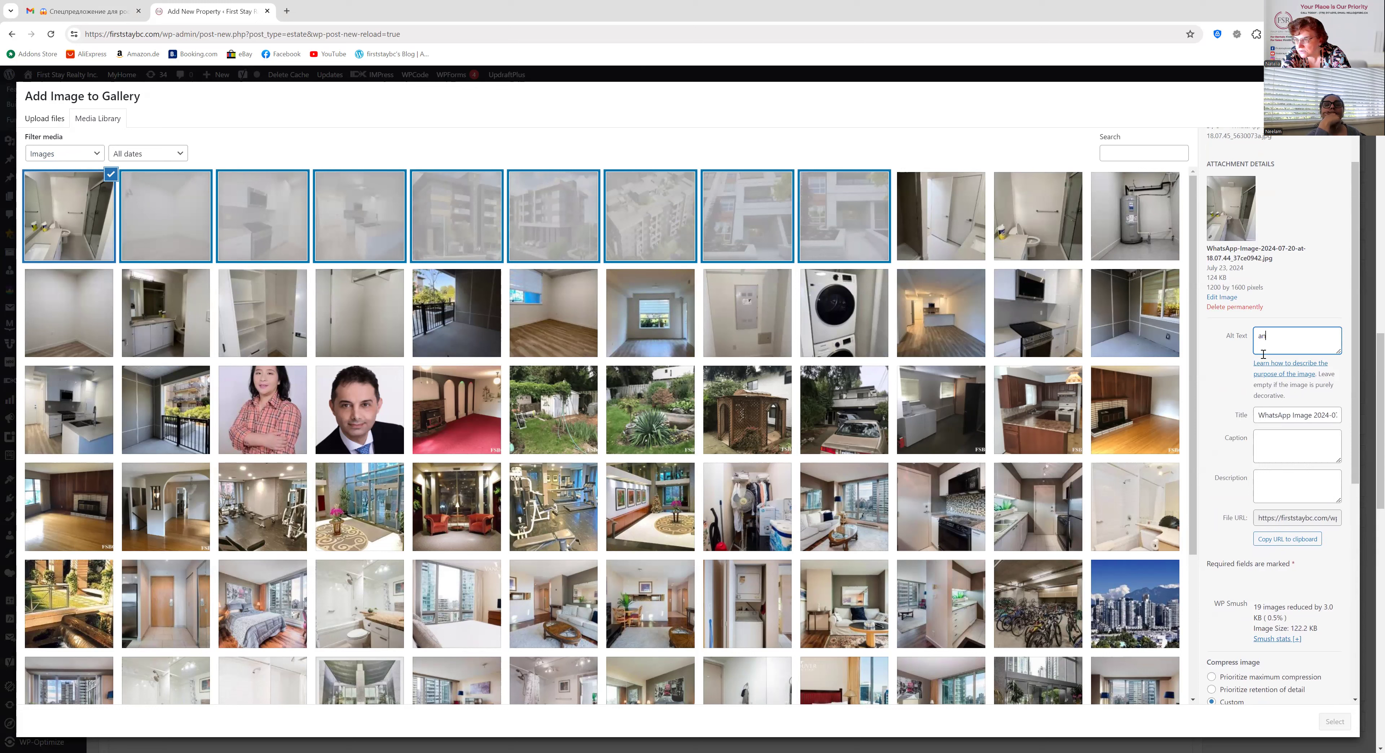
text(n)
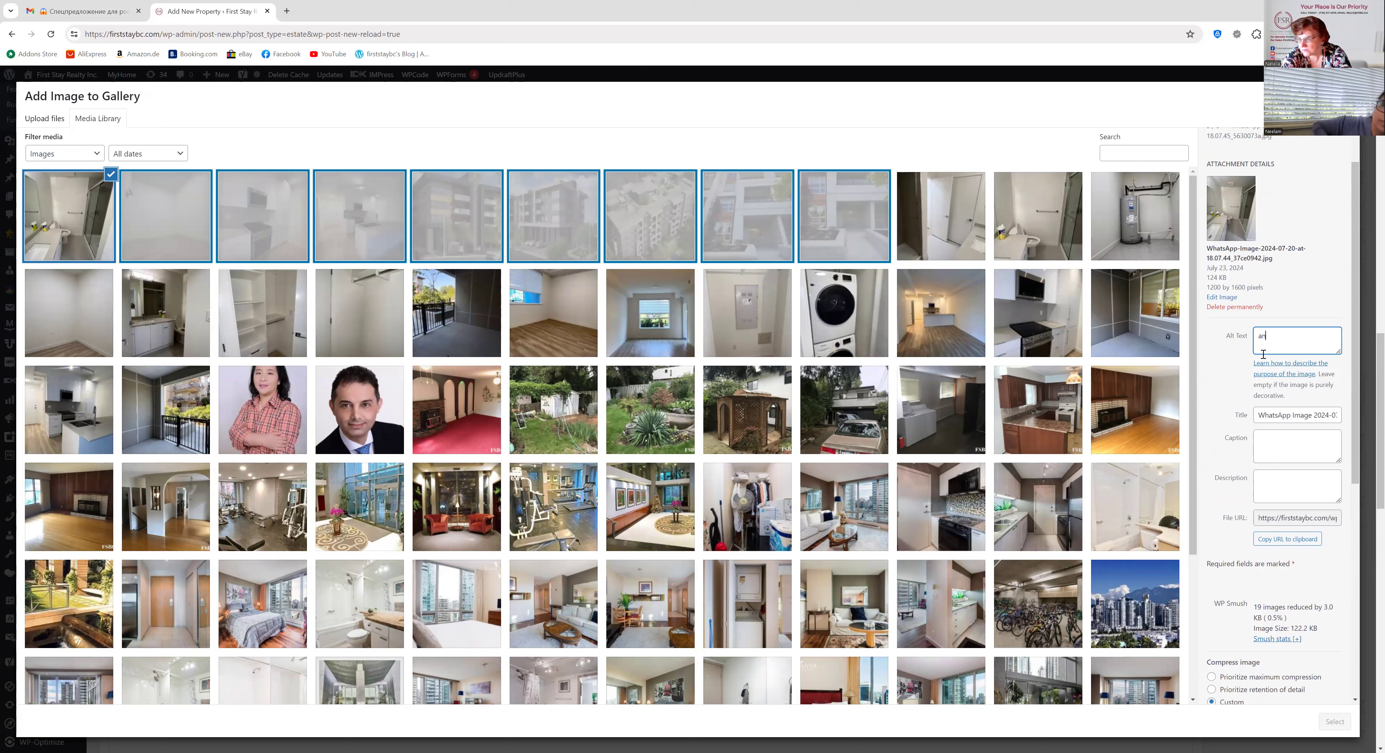
Set the bathroom photo's caption to "here" and its description to "condo"
click(1282, 454)
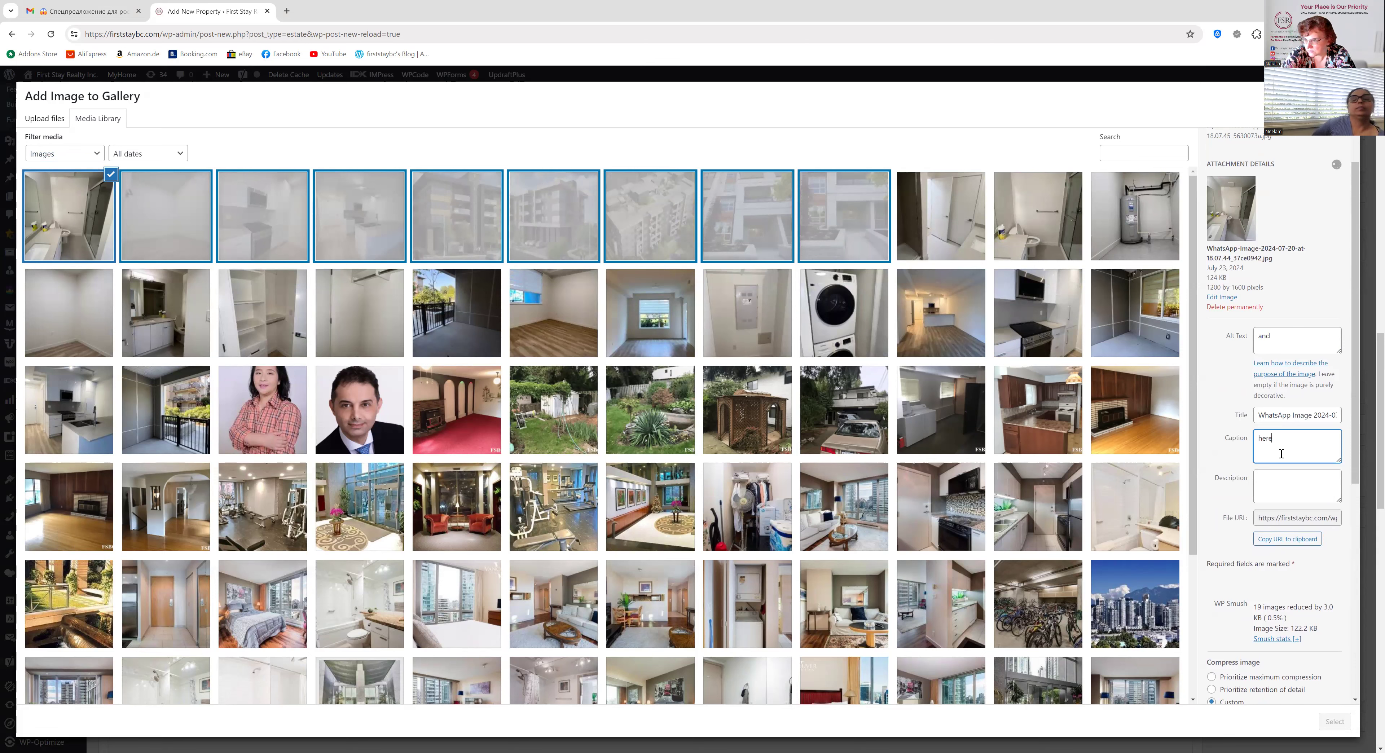
click(1274, 479)
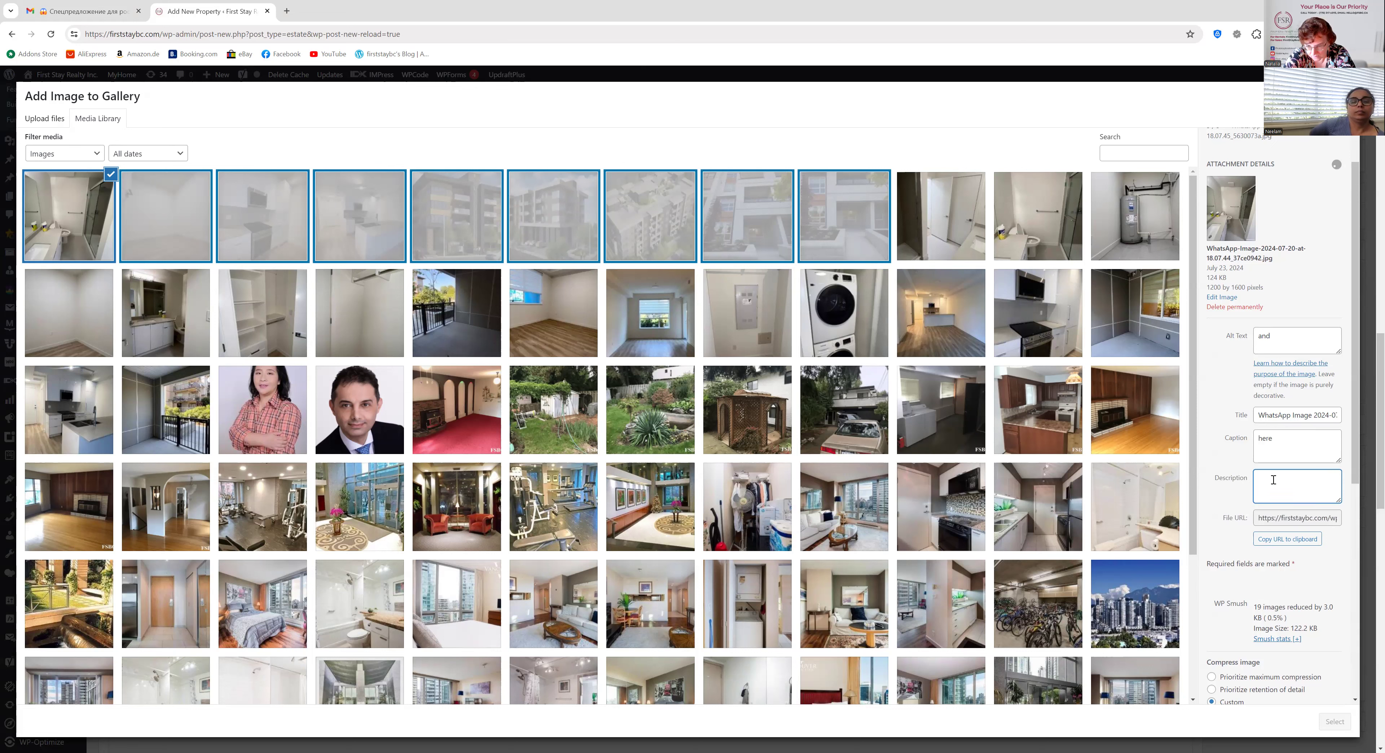
text(condo)
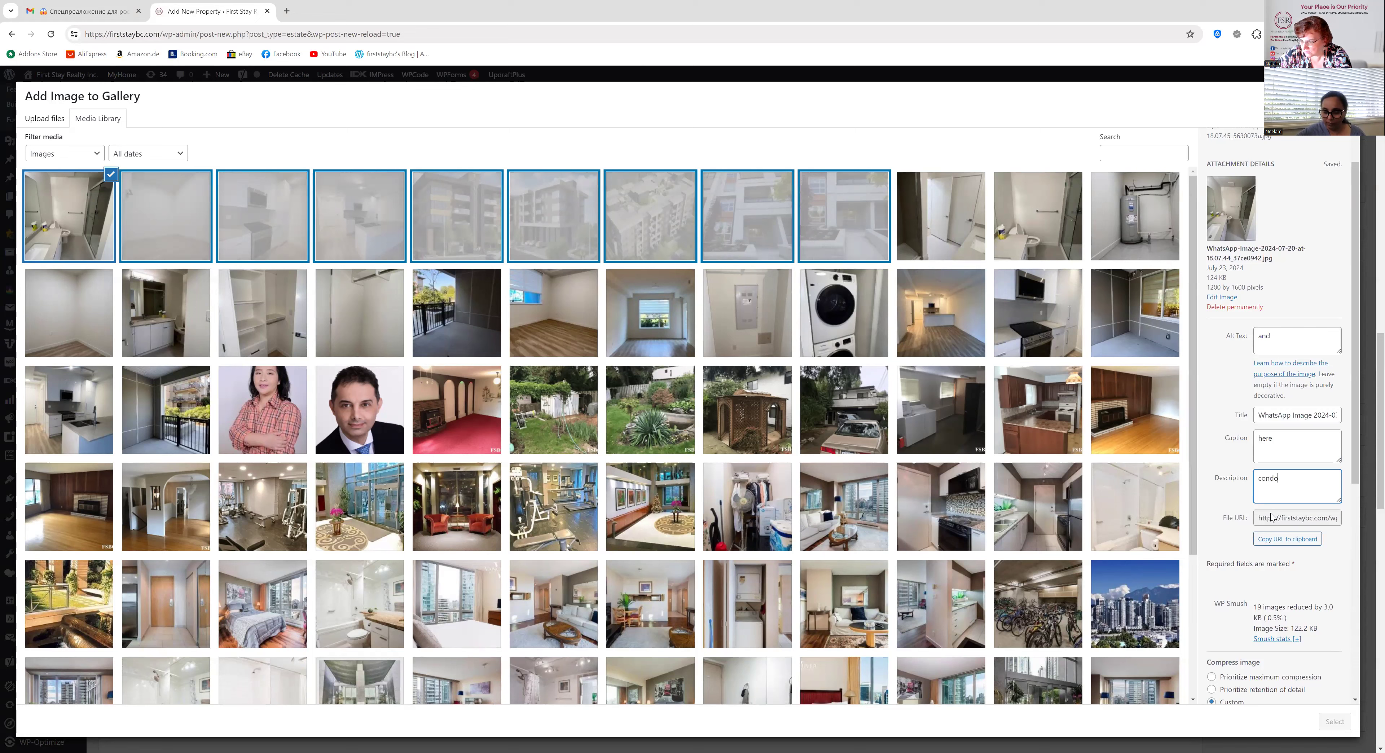
Compress the bathroom photo with the custom compression setting and dismiss the compression notice
scroll(1258, 512, down, 6)
click(1246, 495)
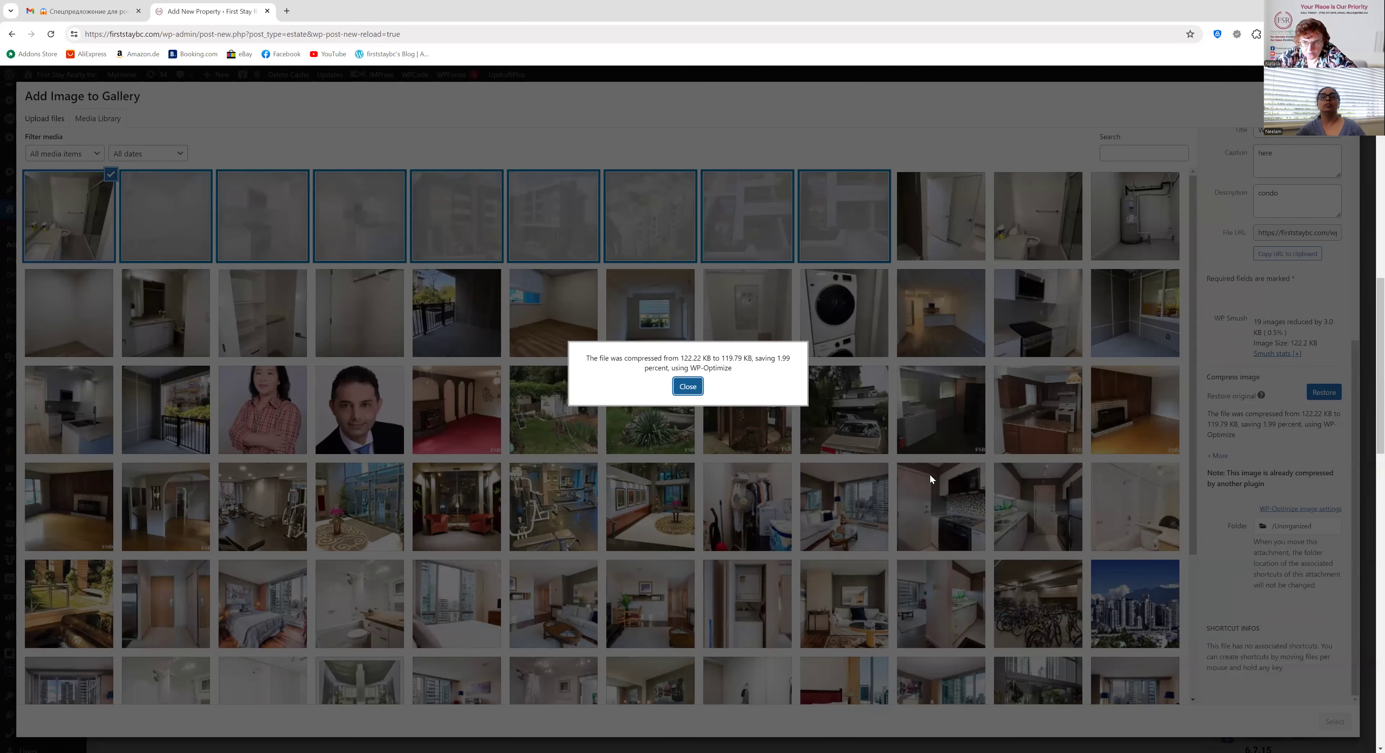
click(694, 386)
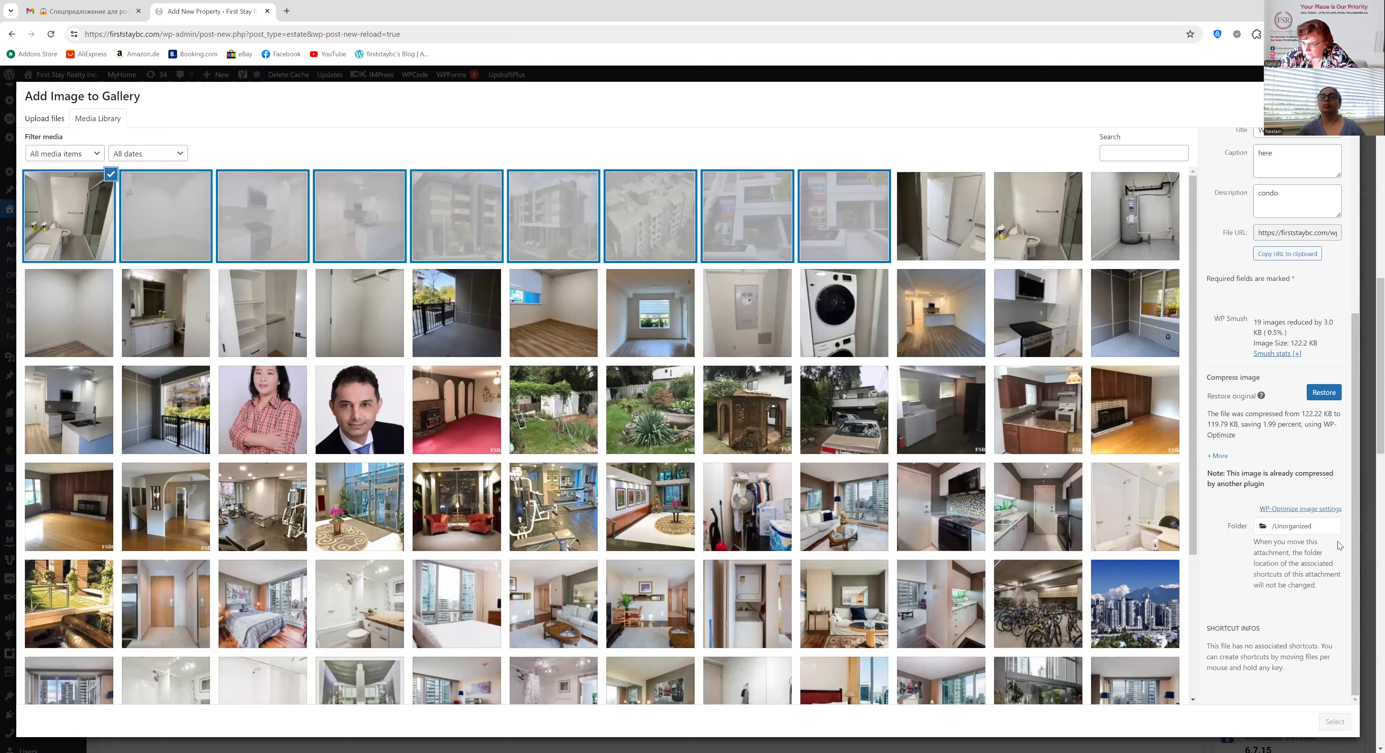
scroll(1309, 540, up, 4)
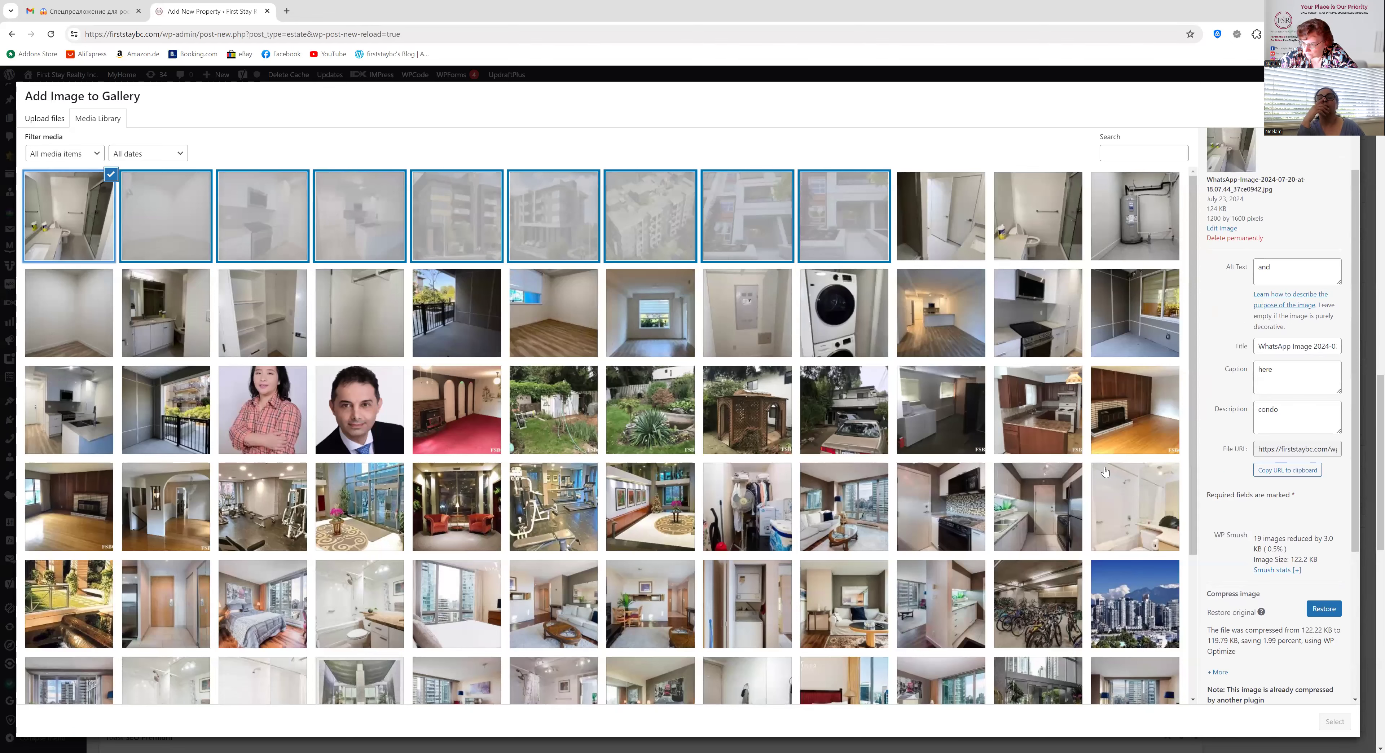
scroll(1218, 552, down, 4)
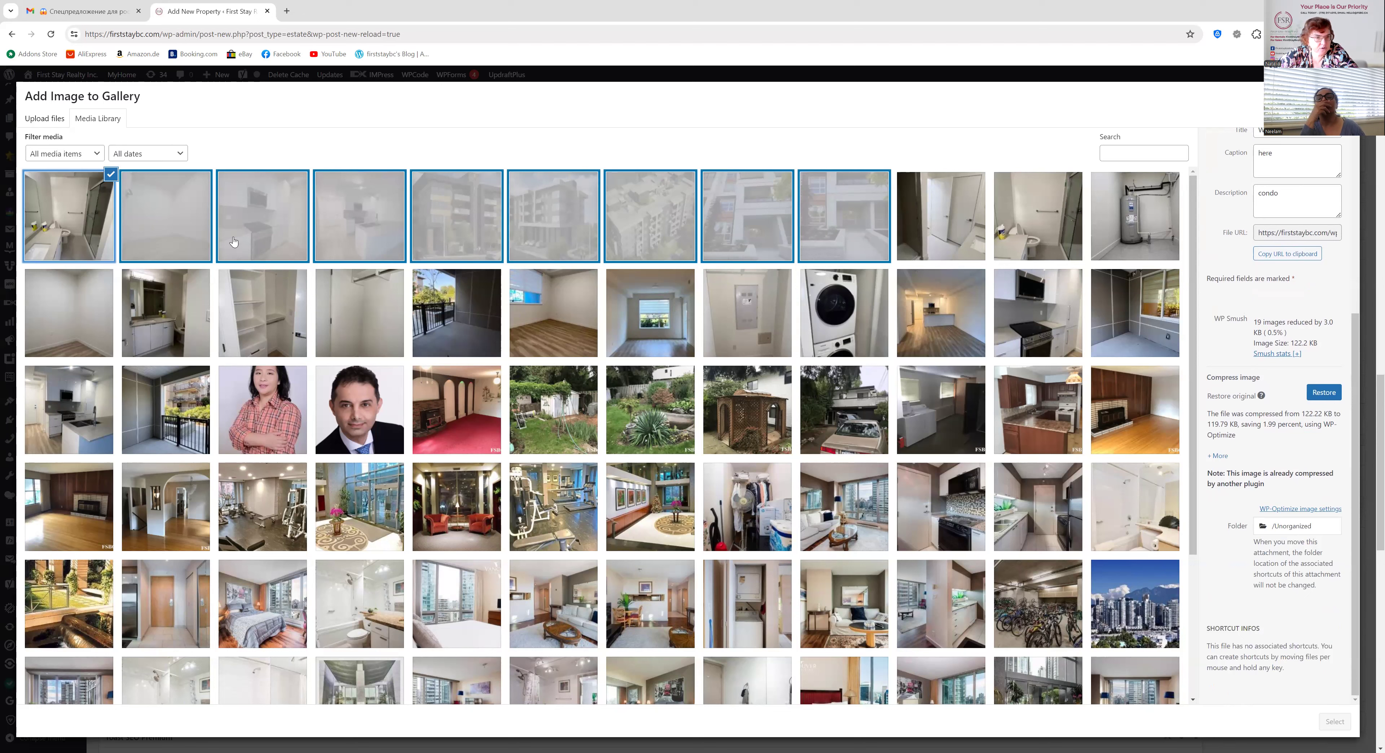
Filter the media library to images and add the newly selected photos to the property gallery
click(167, 233)
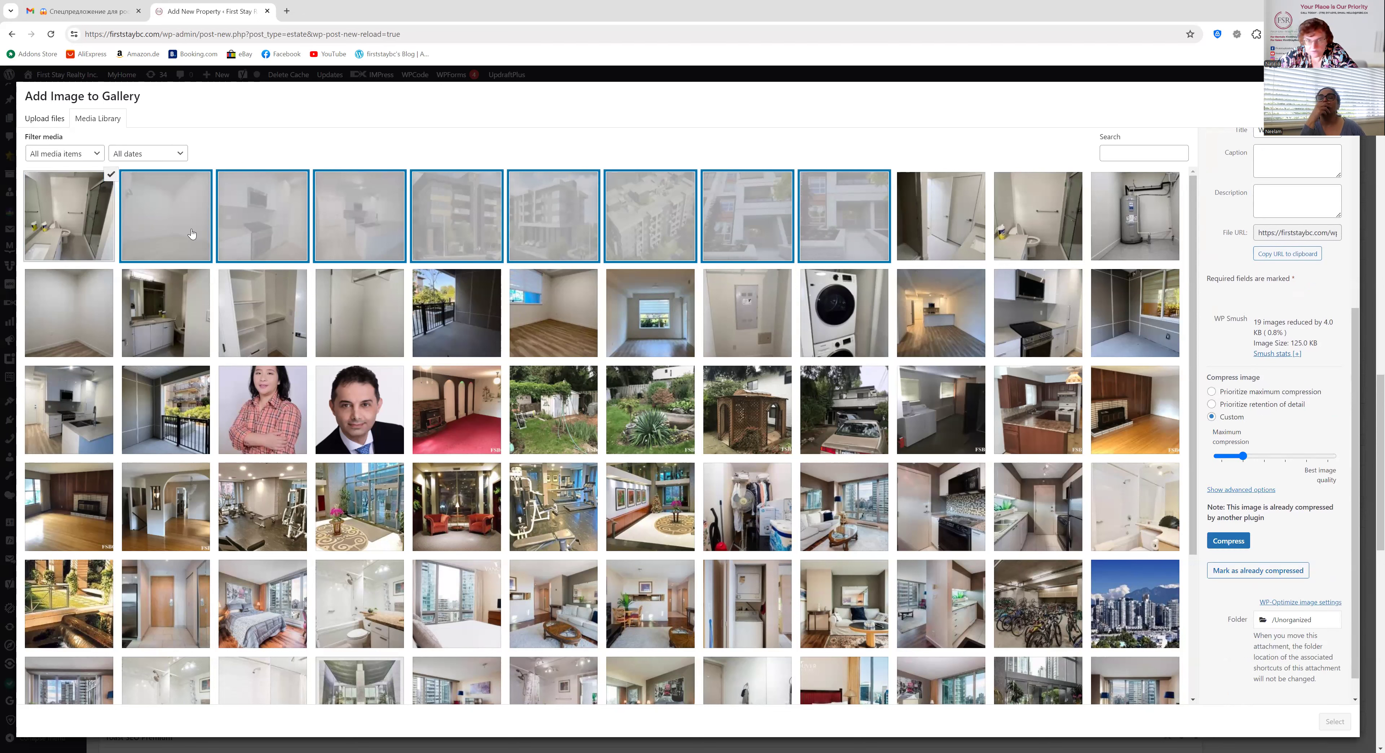
click(97, 156)
key(Return)
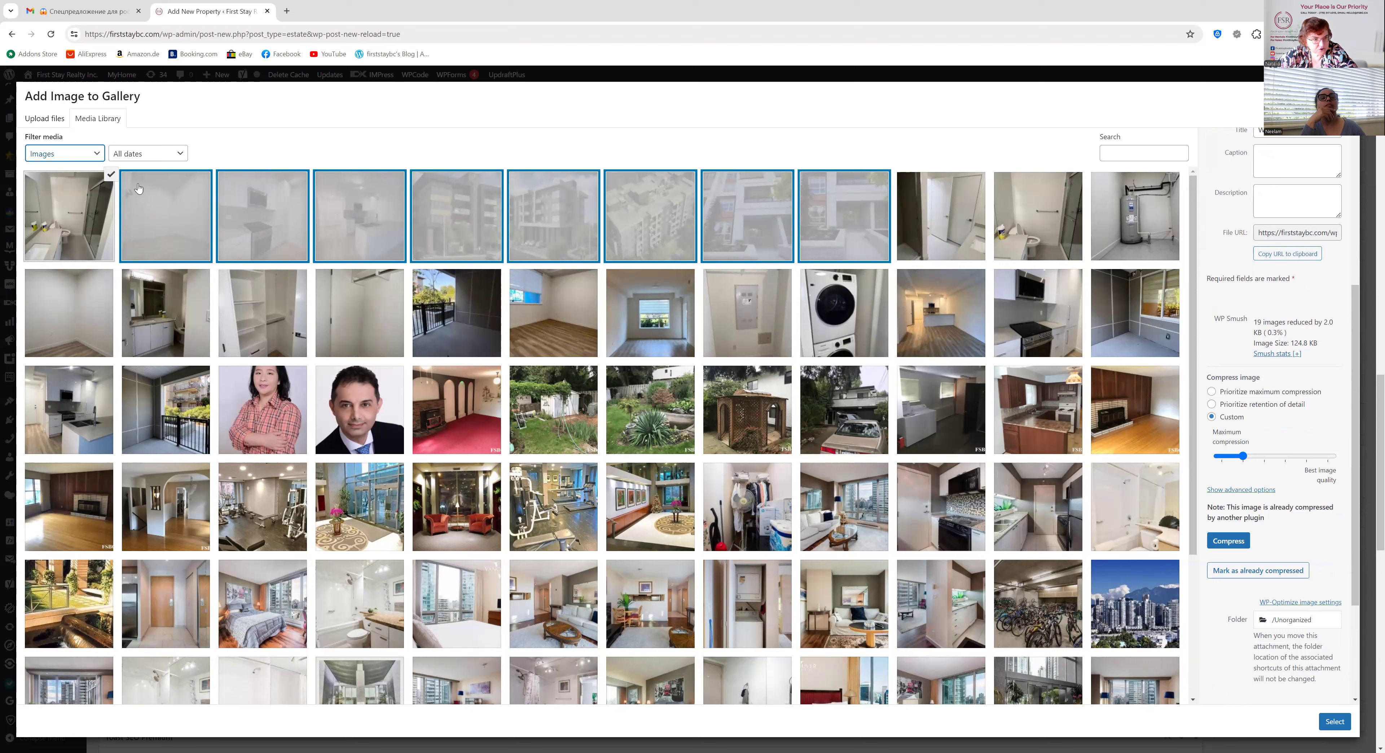
click(1334, 723)
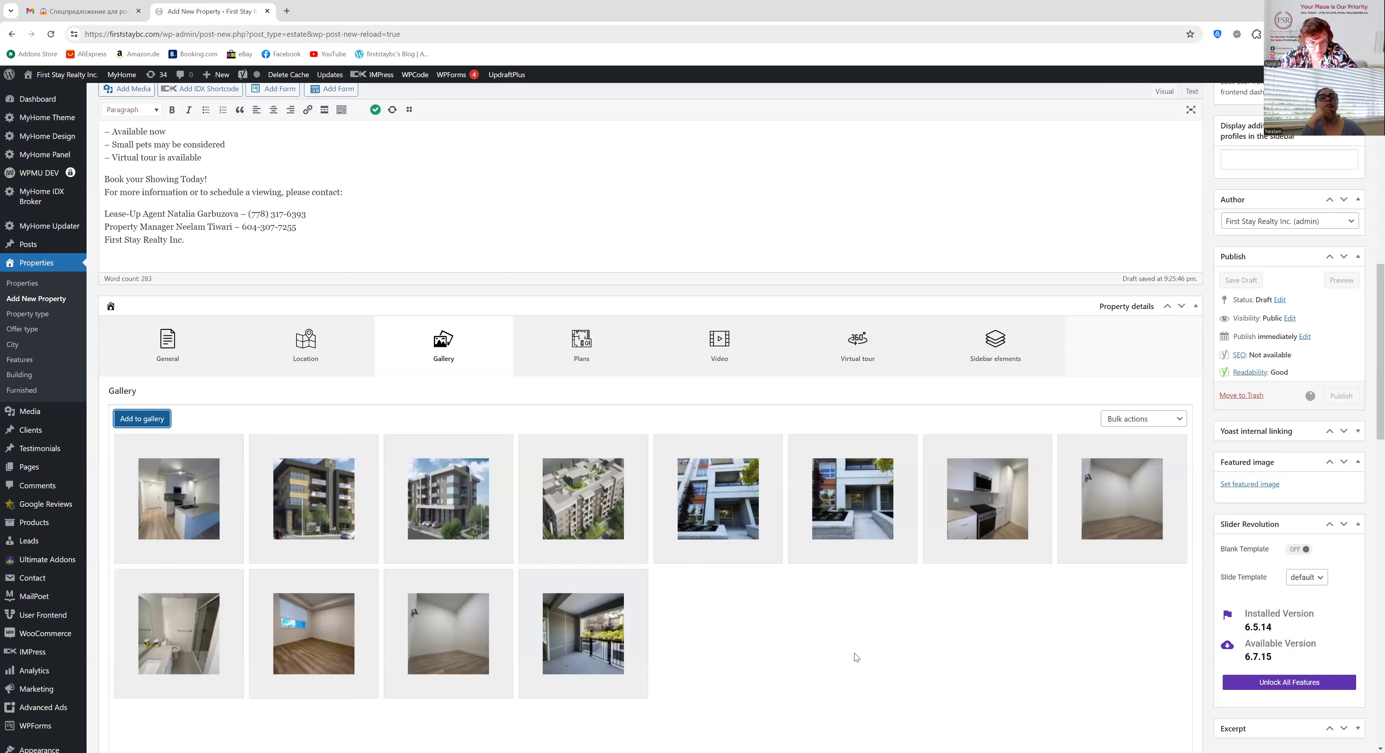
Remove the duplicate den photo from the property gallery and add the living room and washer-dryer photos
scroll(856, 658, down, 3)
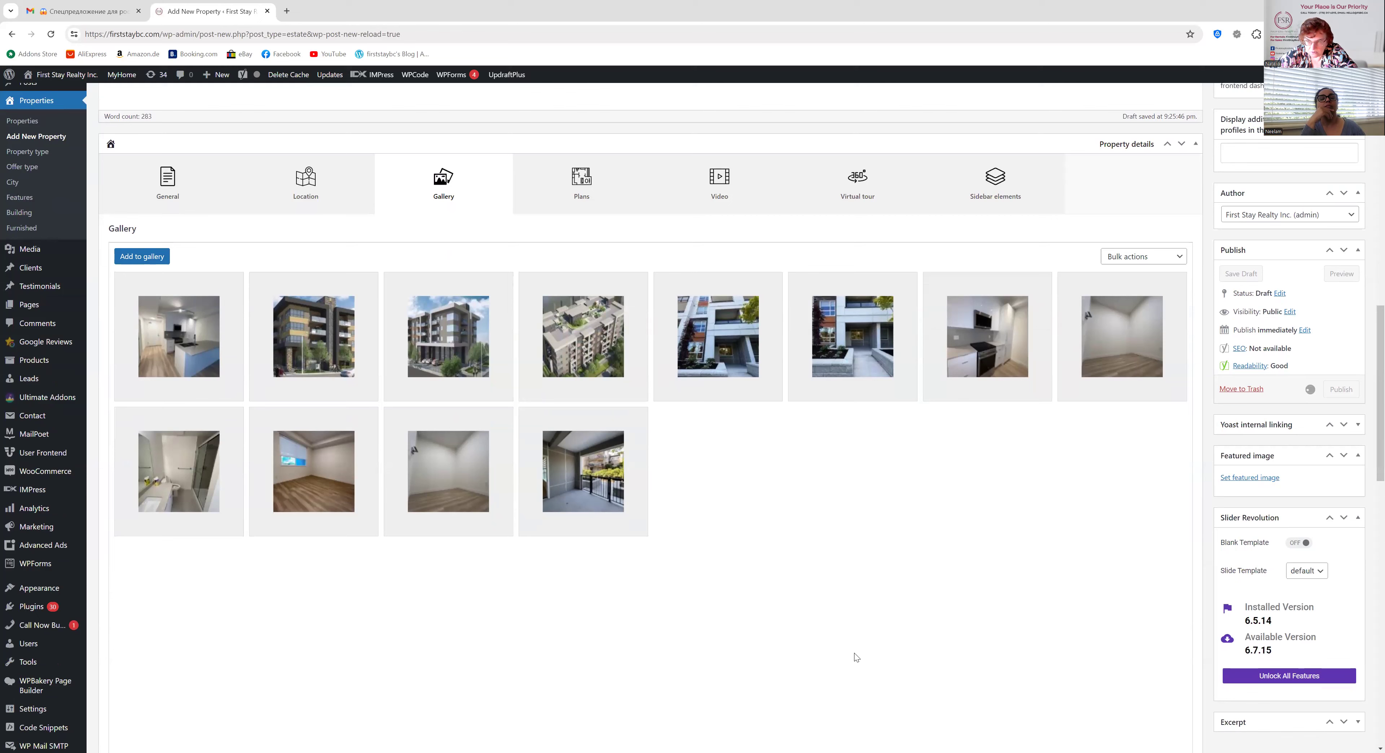
click(496, 458)
click(1335, 722)
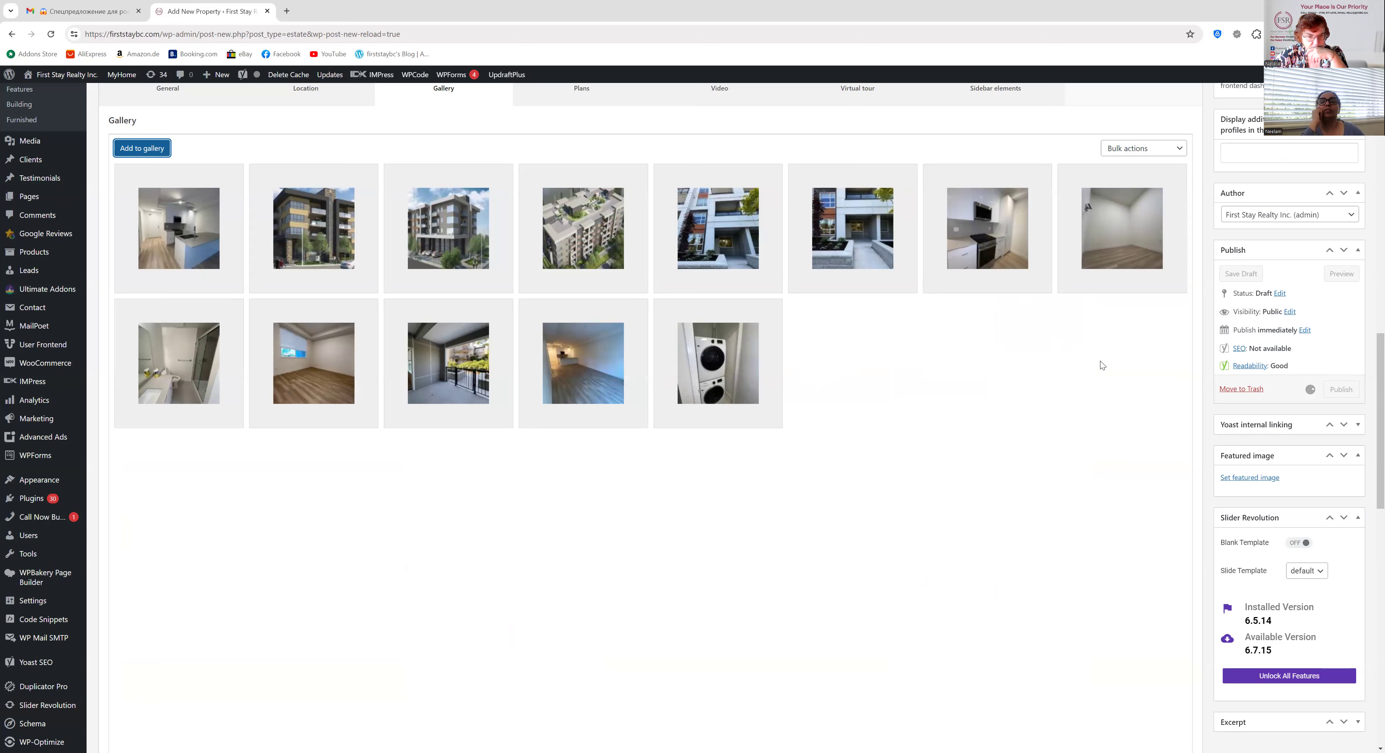
Reopen the gallery's image picker and filter the media to items uploaded to this post
click(138, 153)
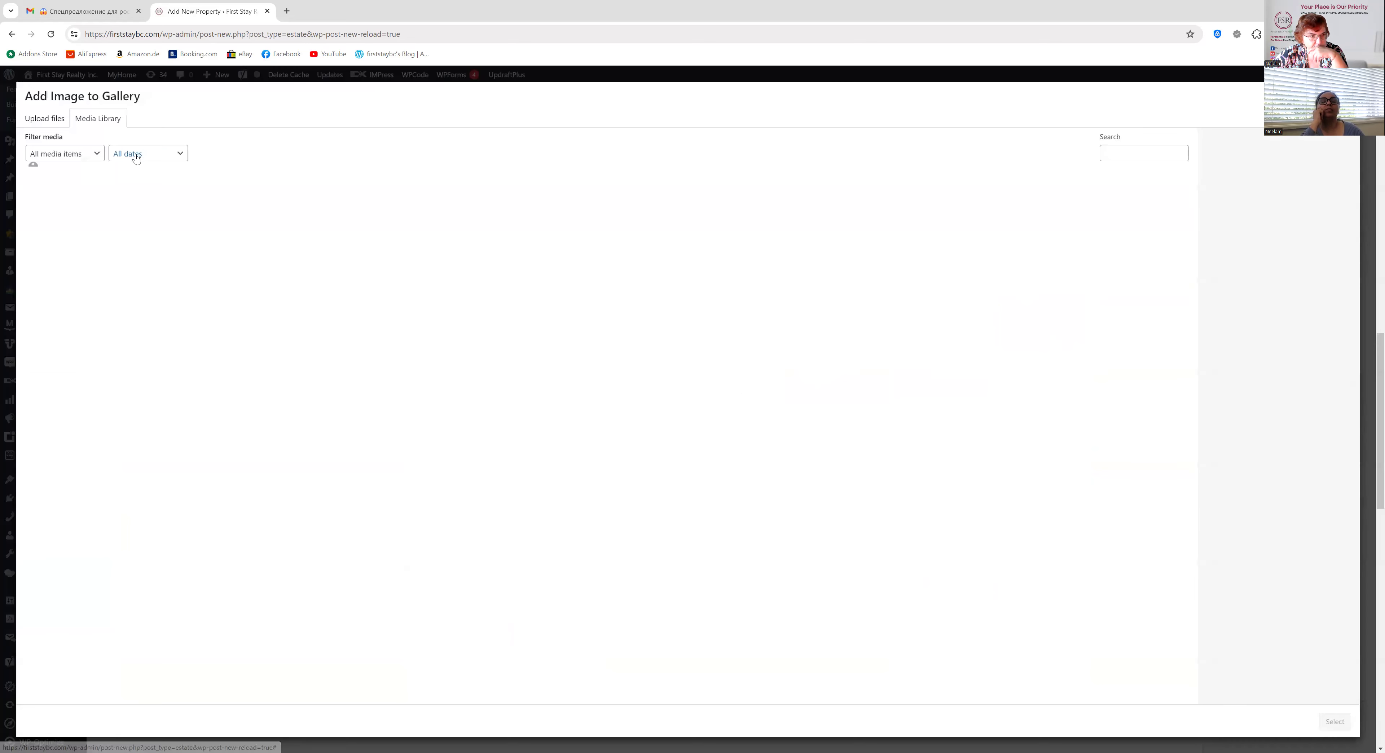
click(97, 156)
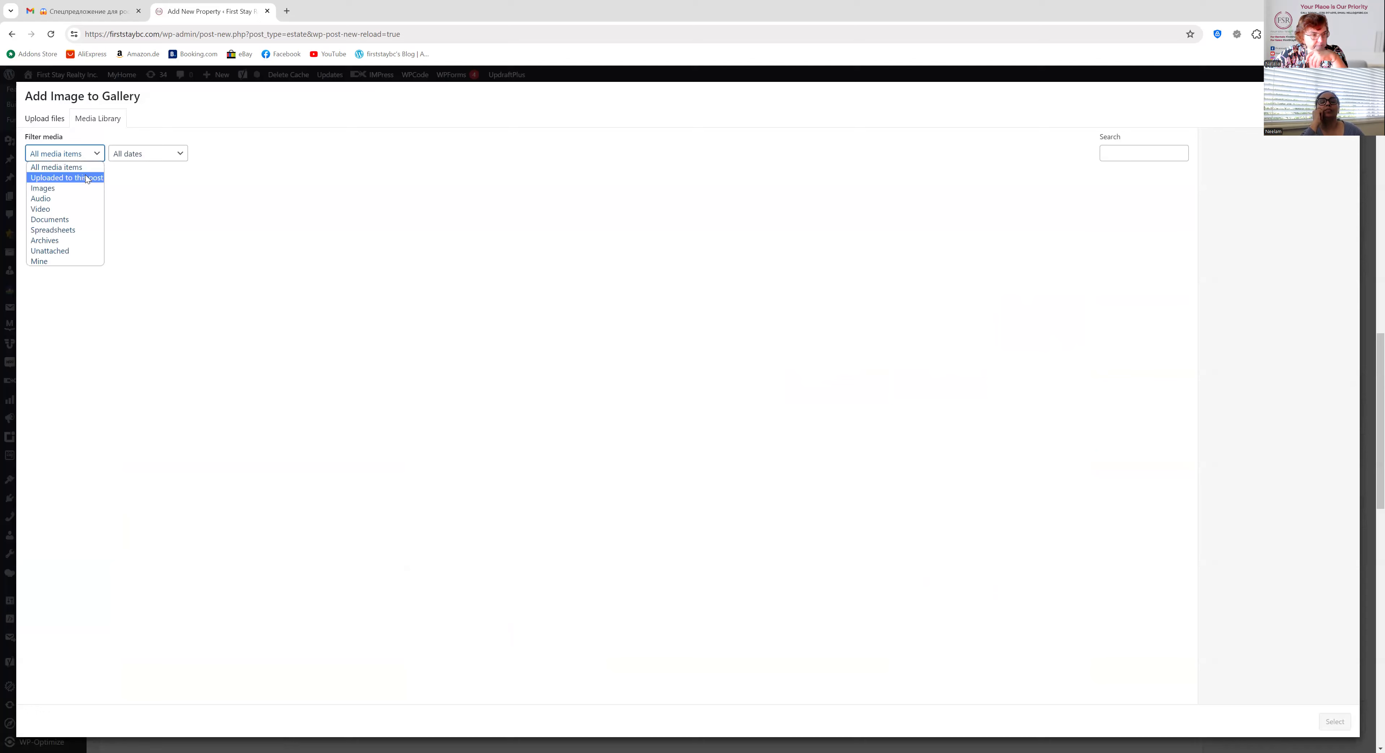
click(87, 179)
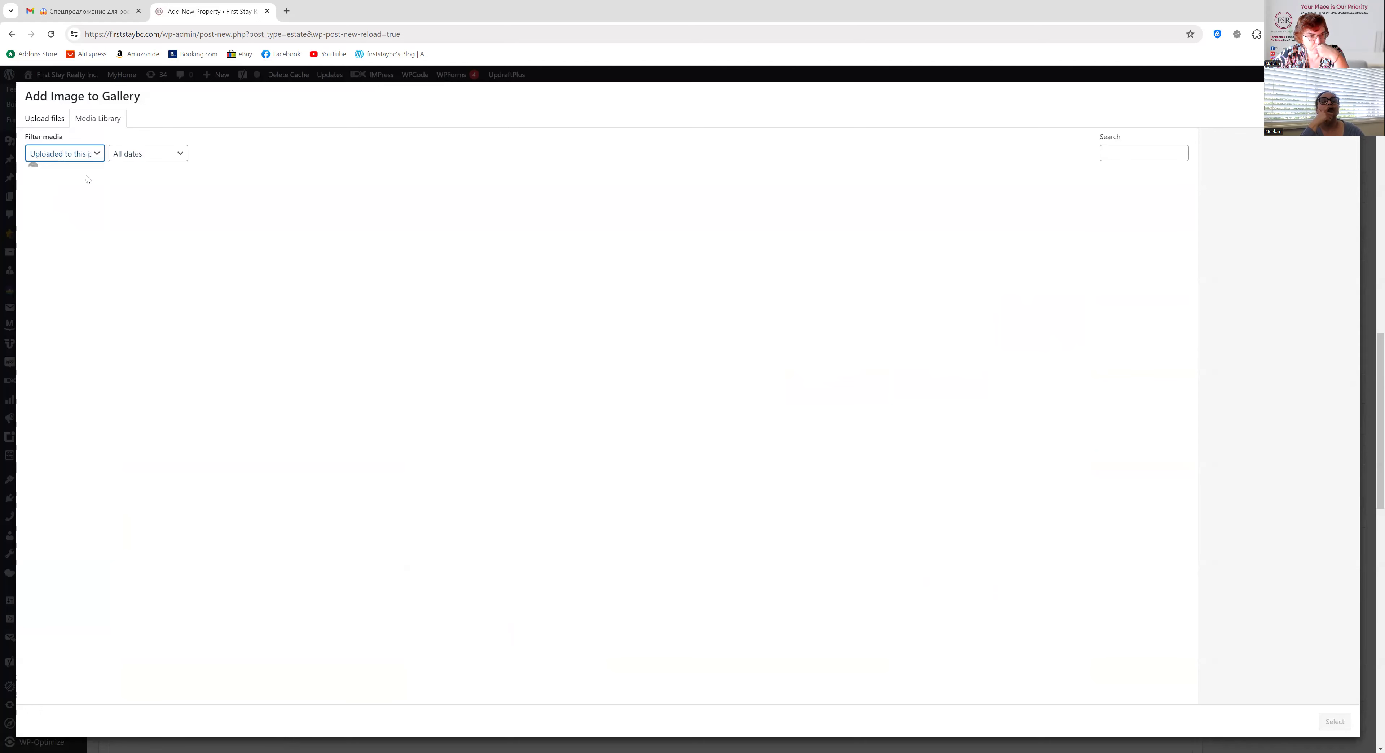
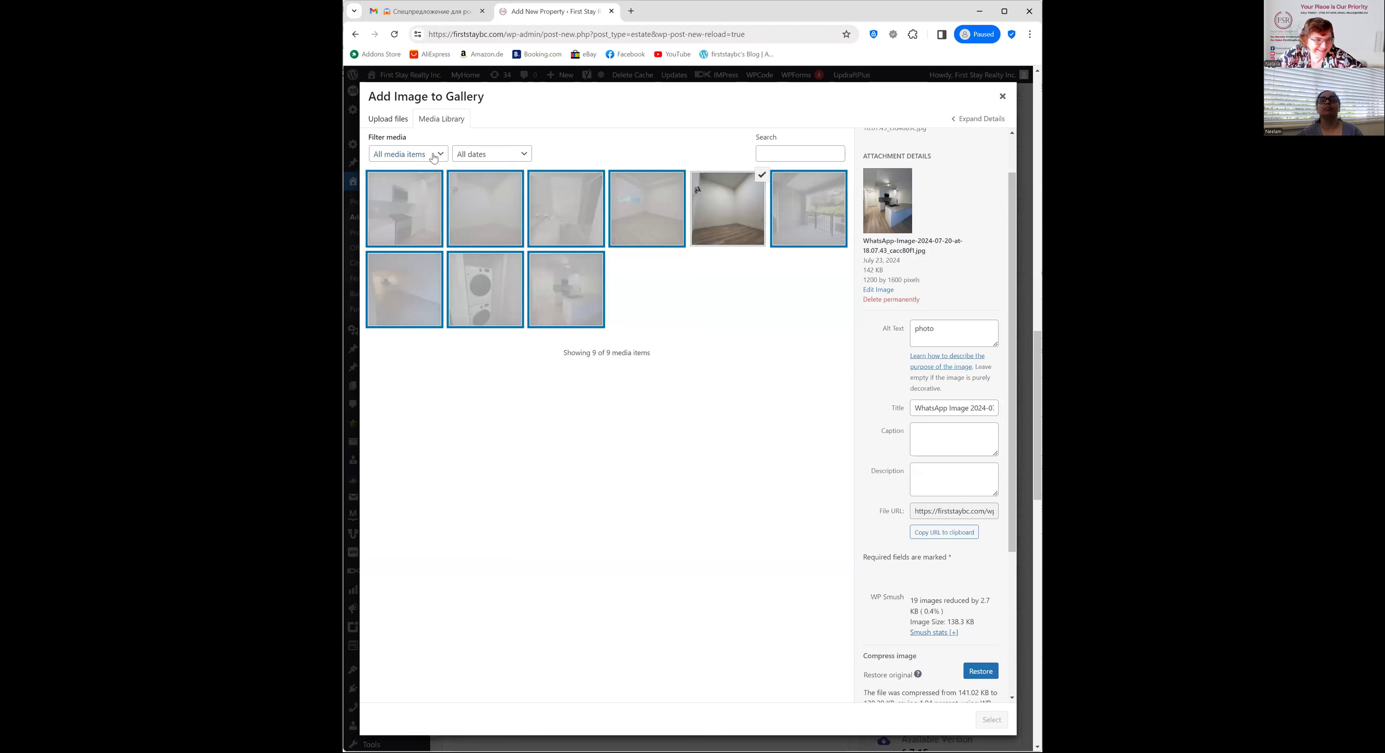
Filter the media library to images, select the living room photo with the window and compress it
click(434, 155)
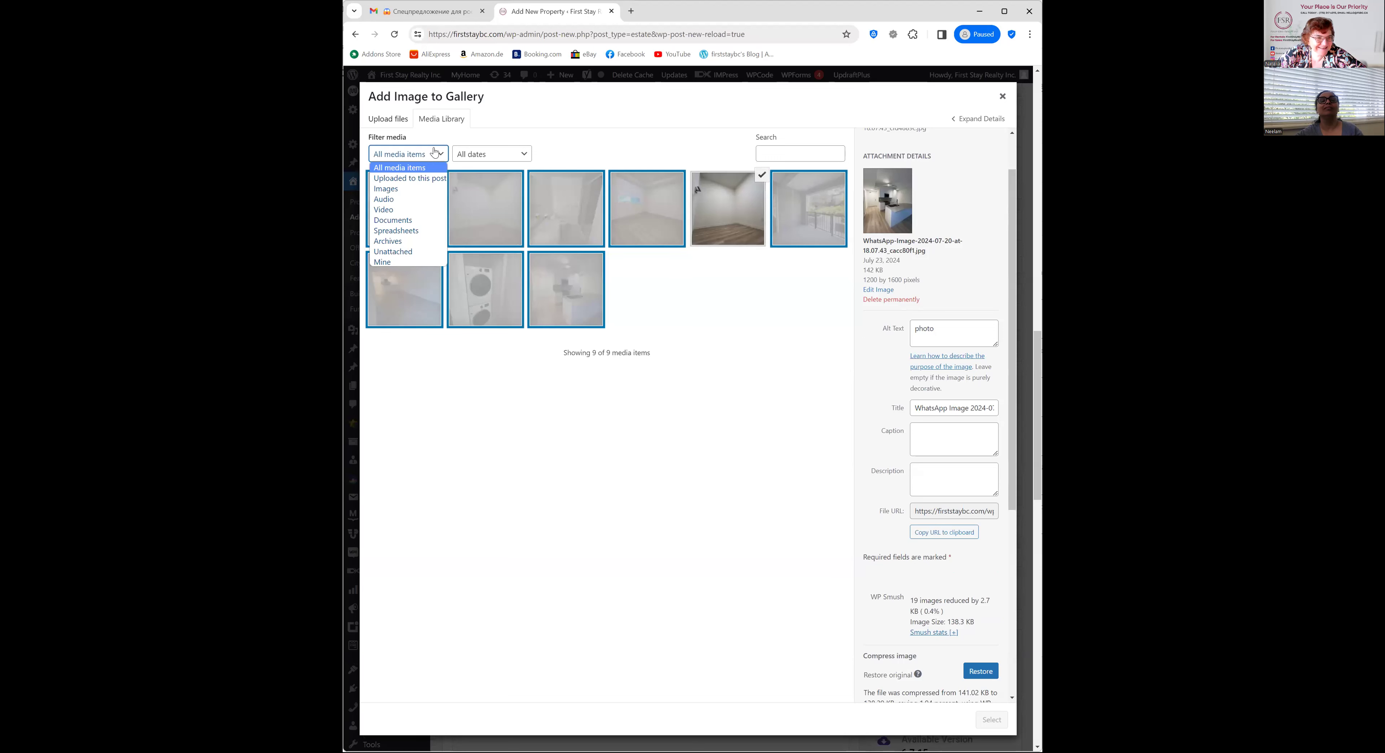
click(424, 188)
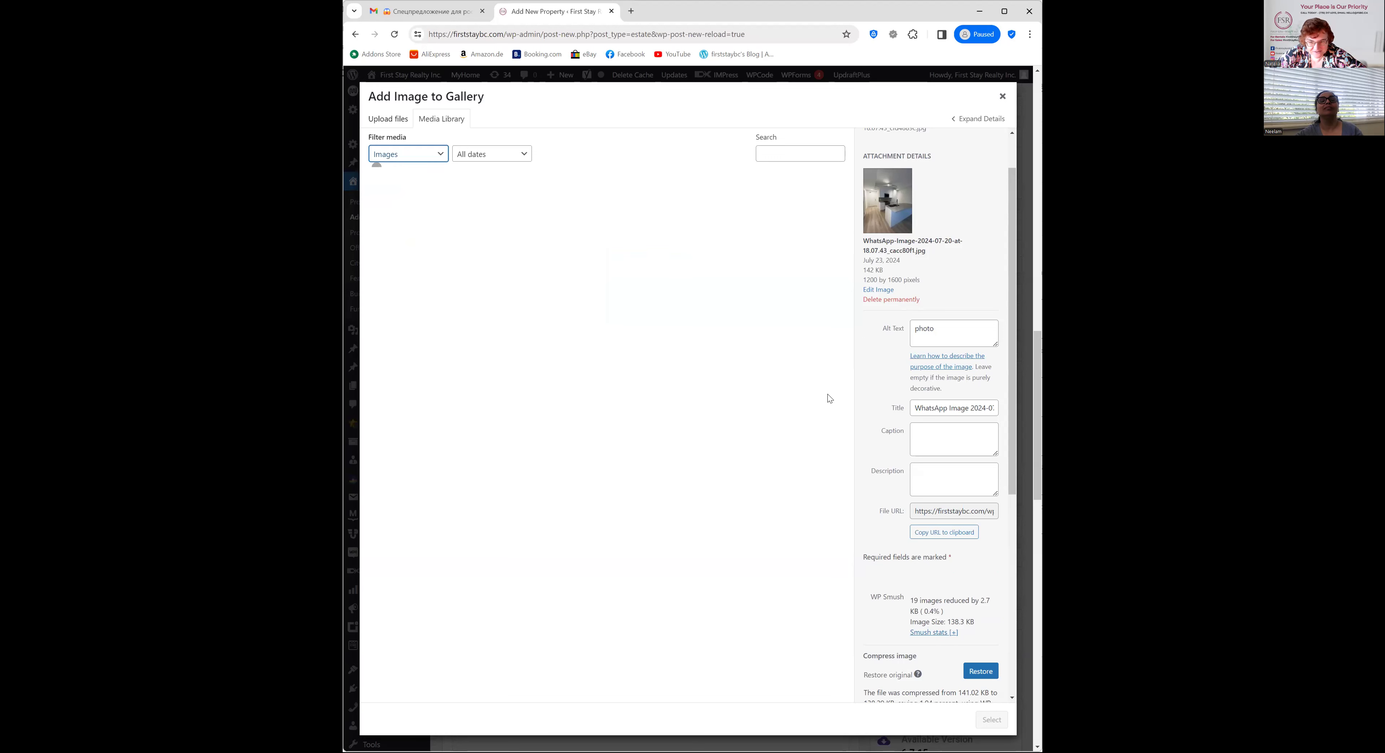
scroll(926, 517, down, 6)
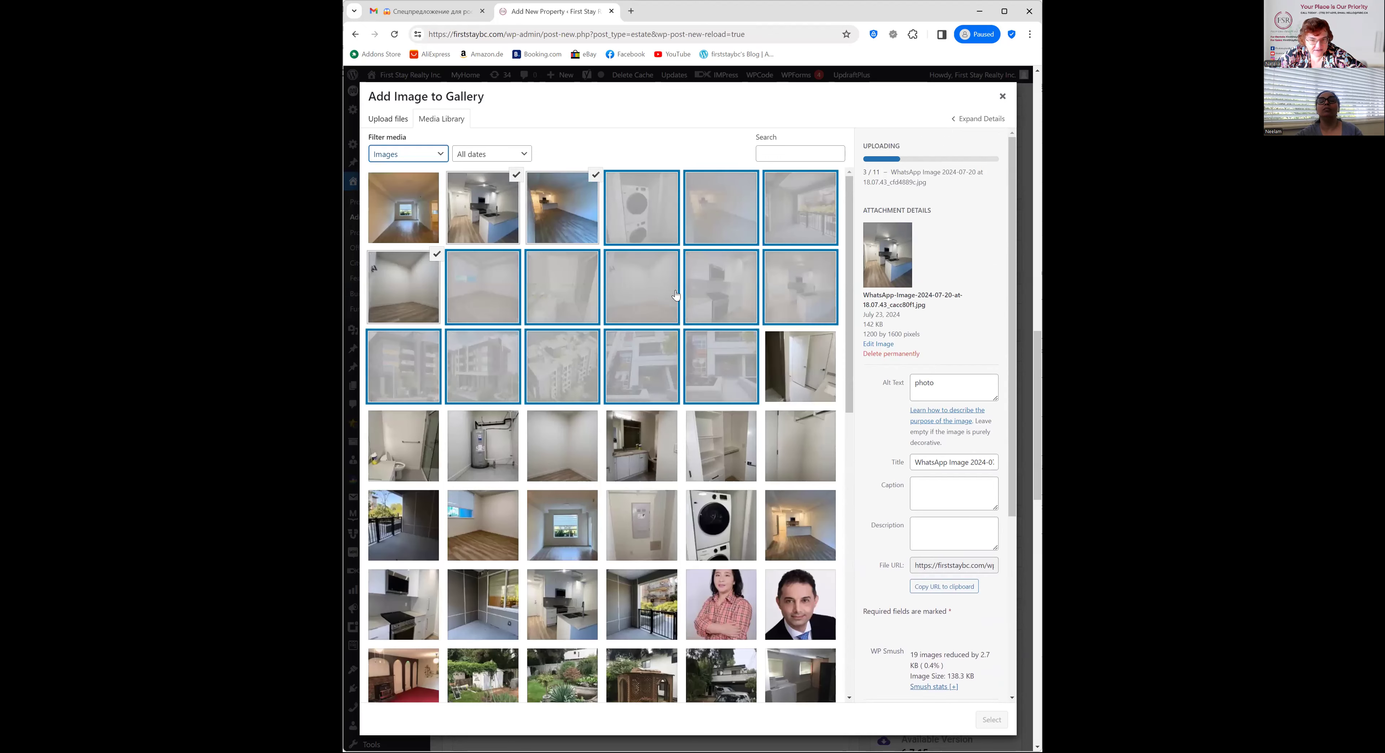
click(407, 203)
scroll(891, 375, down, 7)
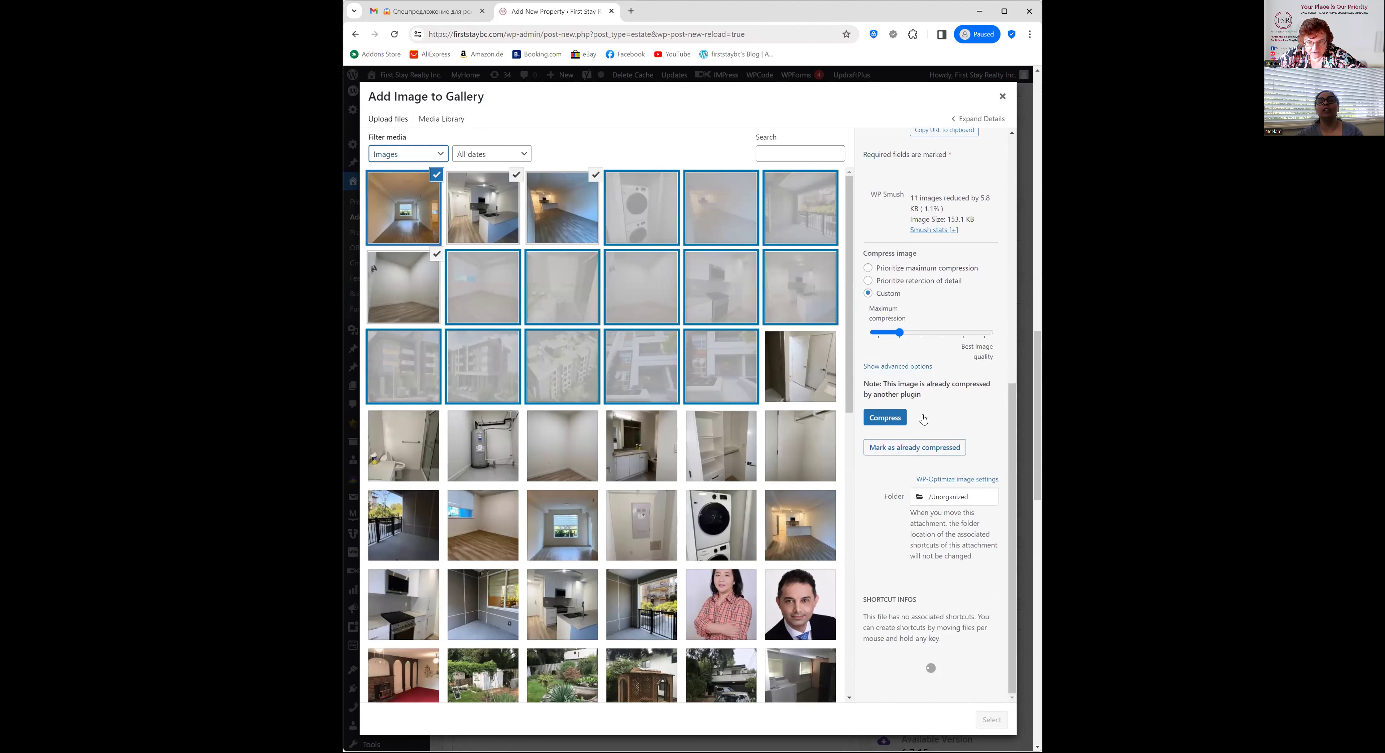
click(897, 420)
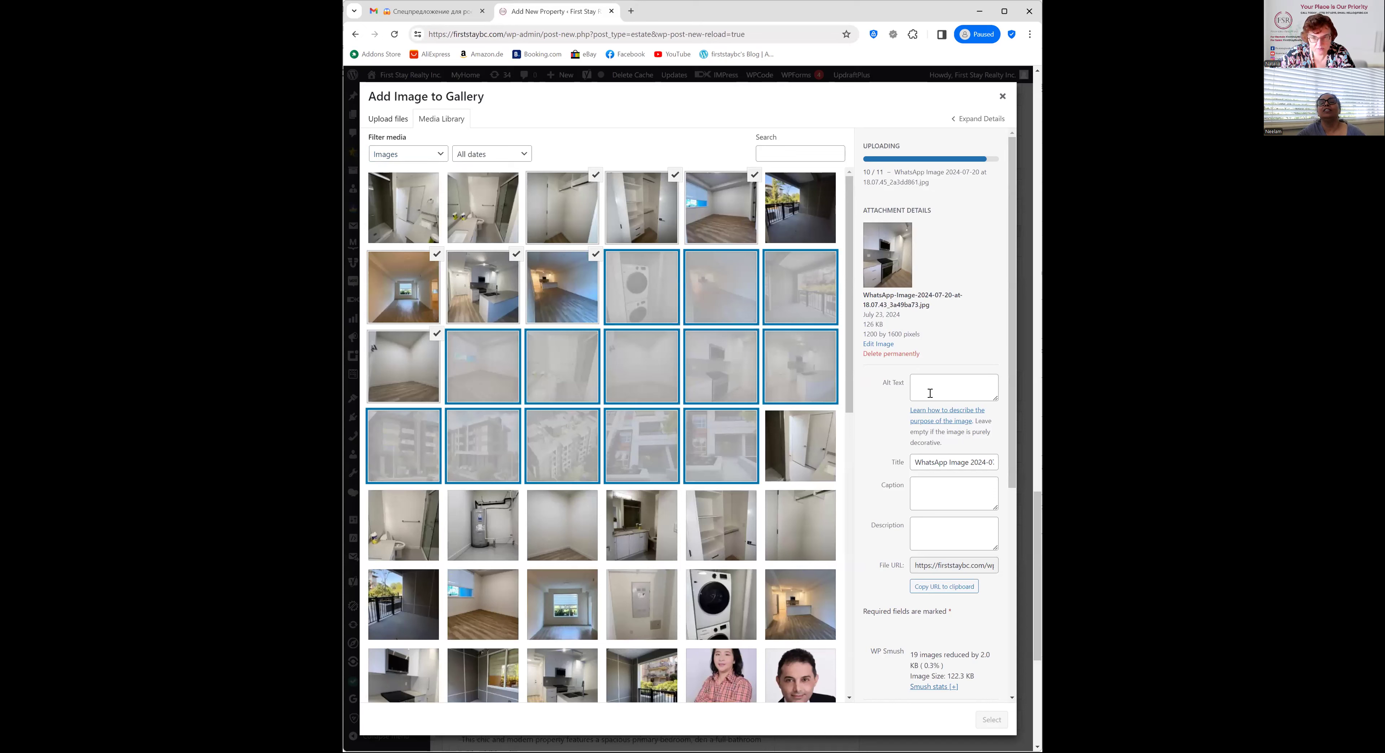
Set the kitchen photo's alt text to "kitchen" and shorten its title to "Image"
click(941, 379)
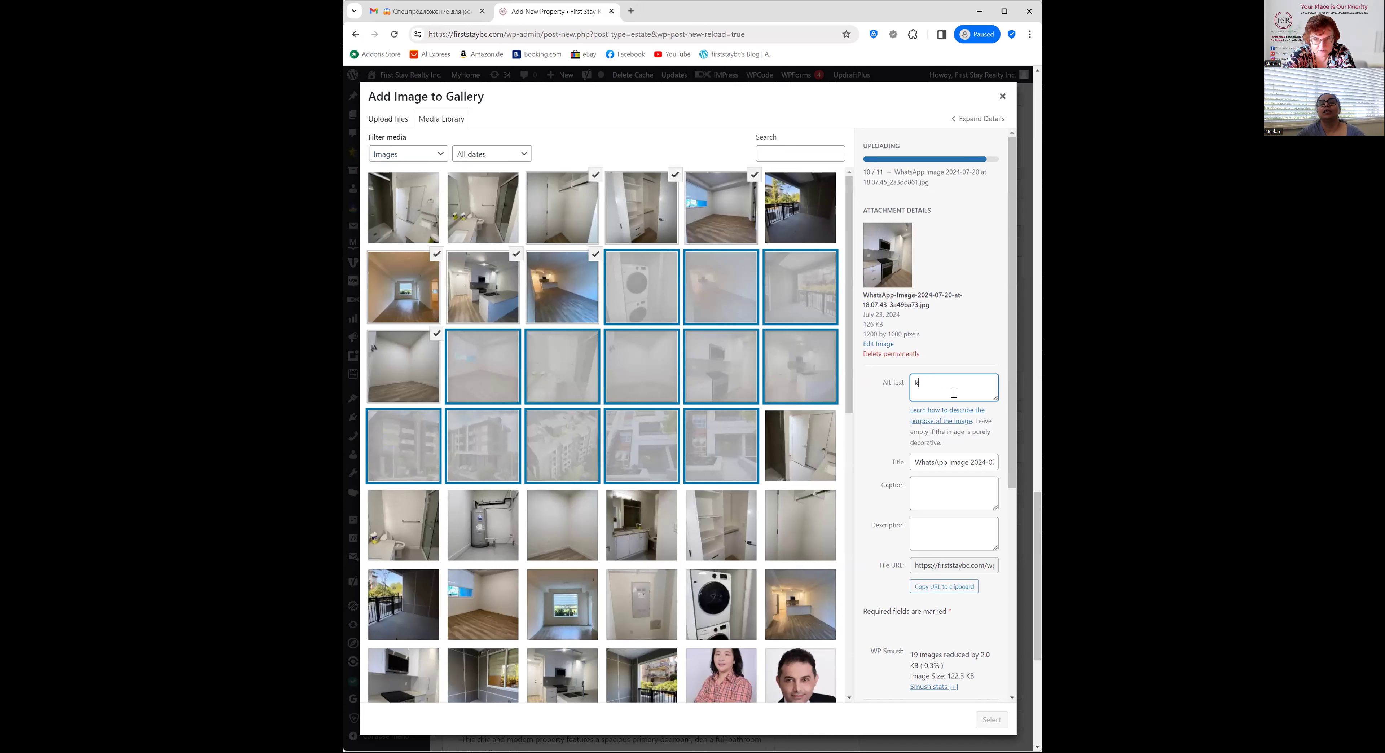
text(kirxch)
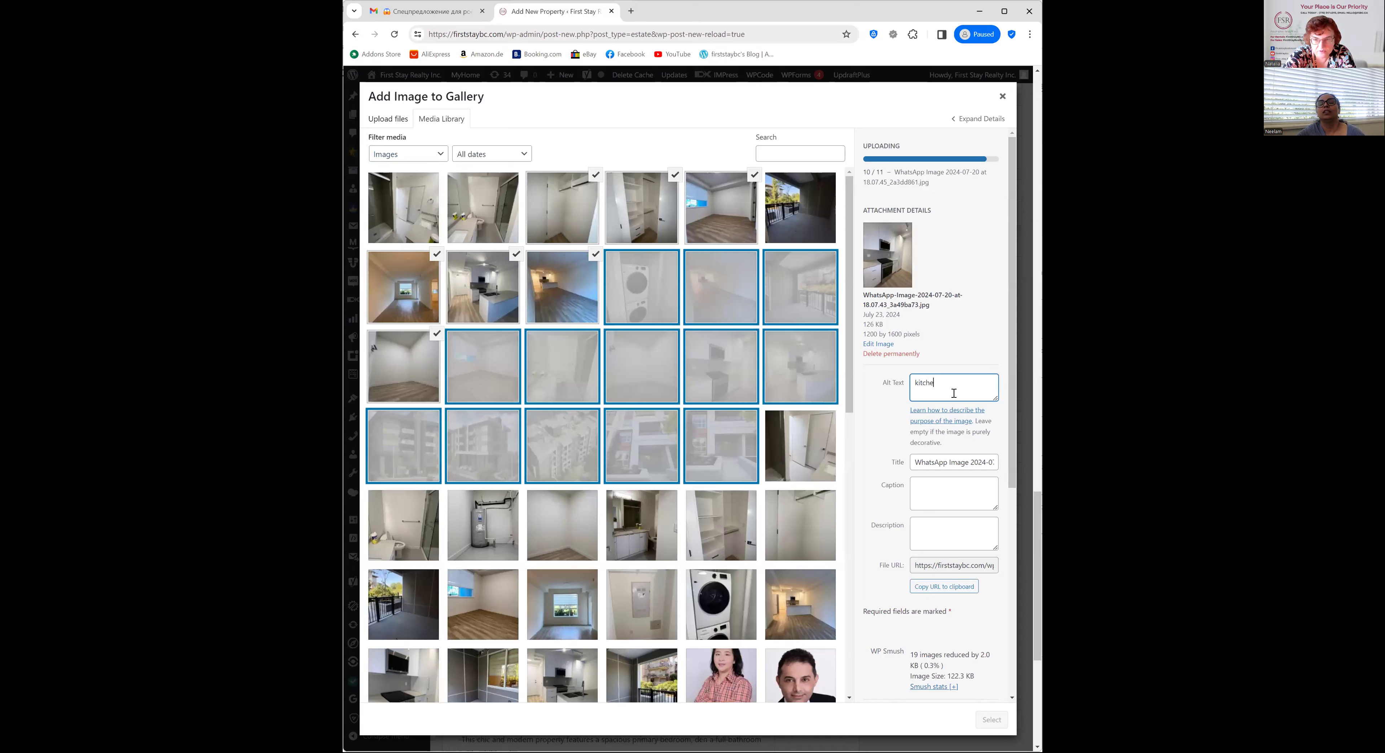
click(954, 499)
double_click(949, 461)
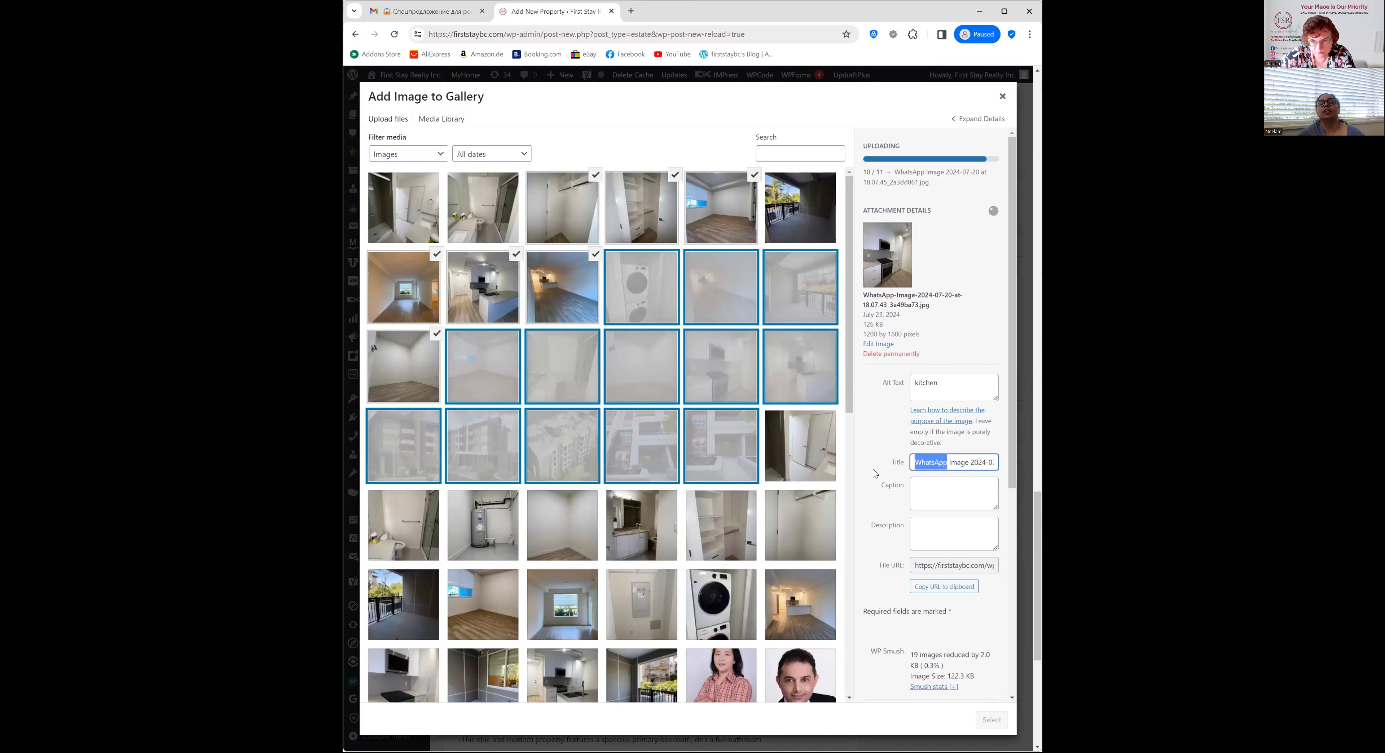
key(Delete)
key(Delete)
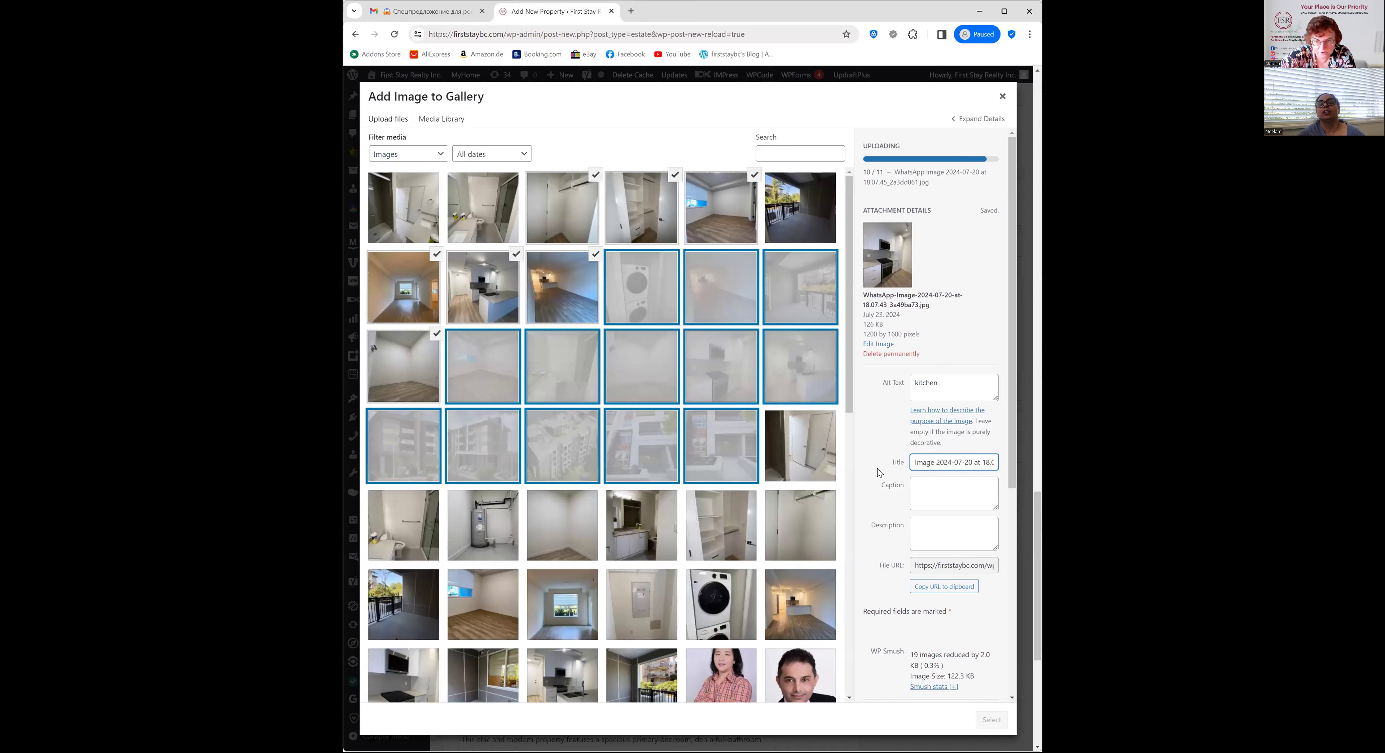
drag(936, 463, 1022, 456)
key(Delete)
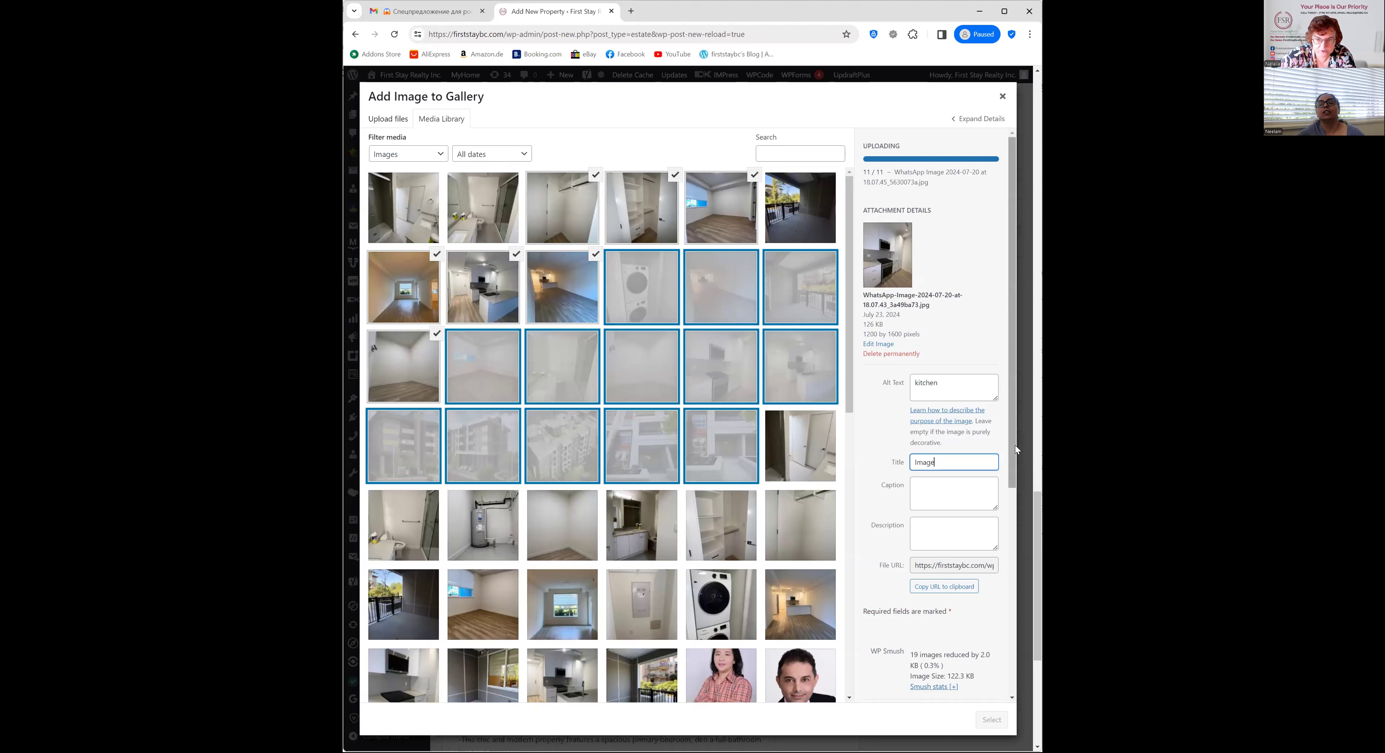
click(944, 499)
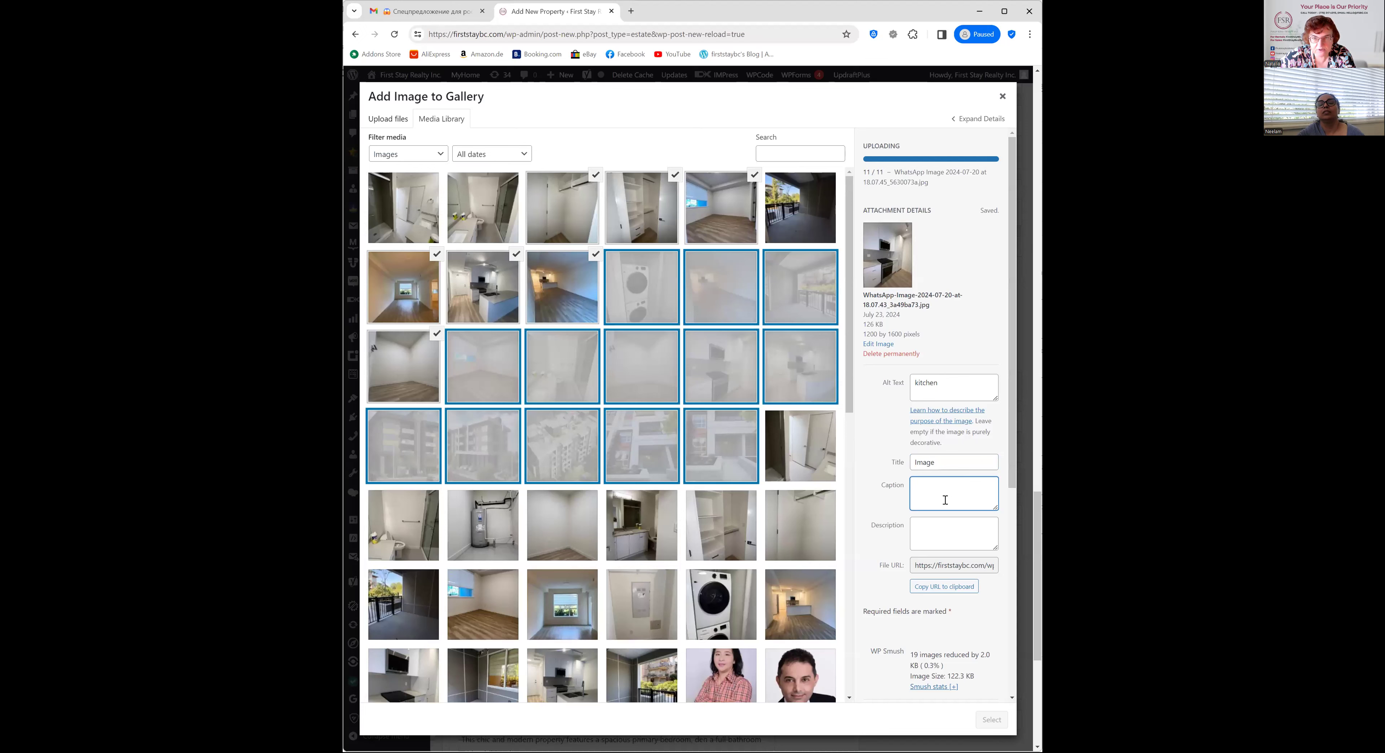
Examine the kitchen photo's attachment and compression details and check which media library images are selected
drag(1013, 254, 1033, 384)
click(1034, 380)
drag(1014, 498, 1015, 575)
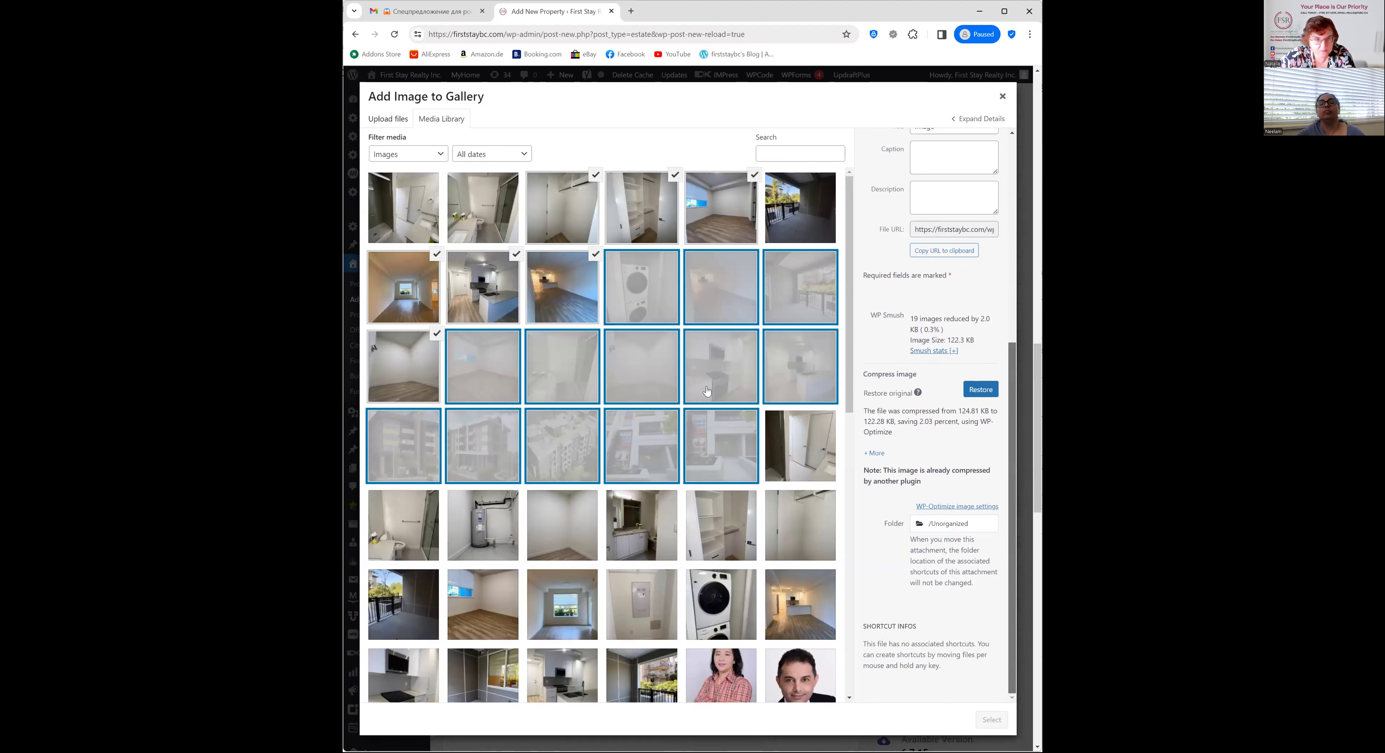
click(442, 157)
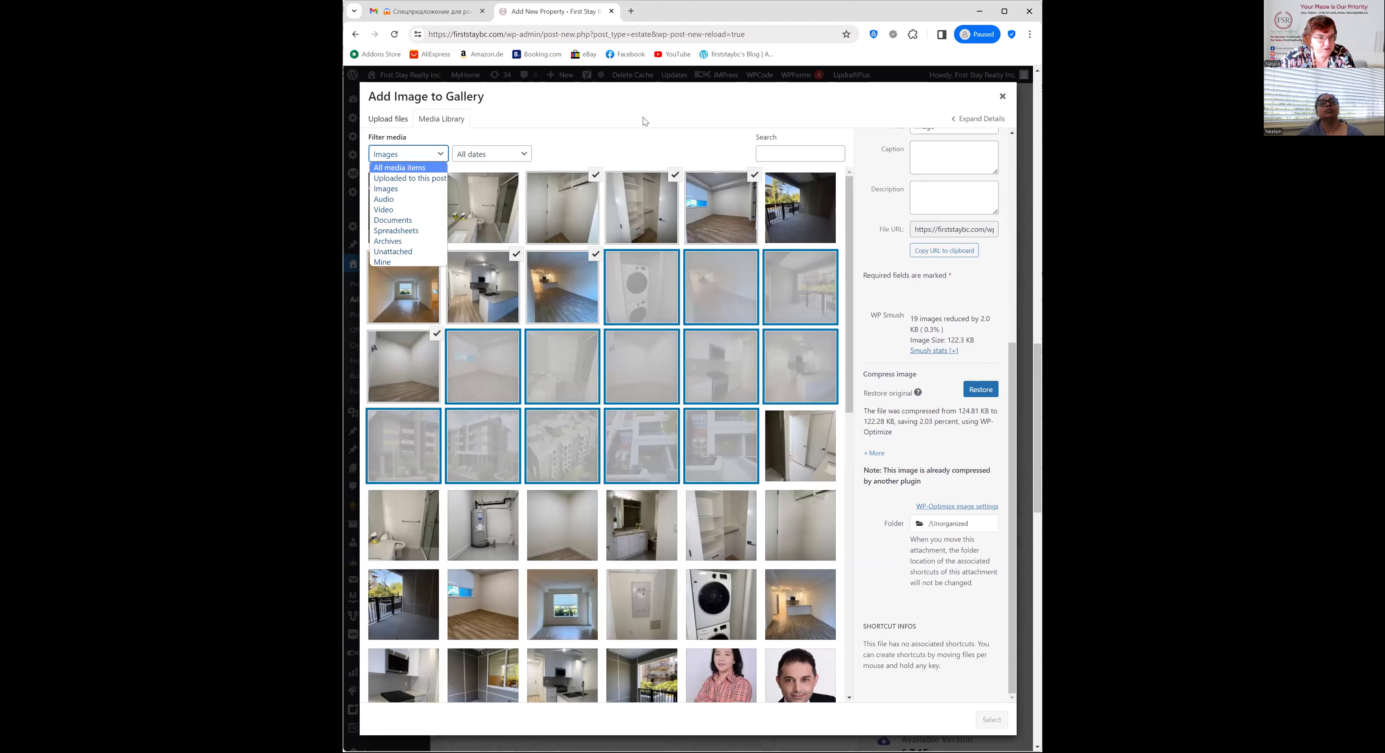
click(557, 161)
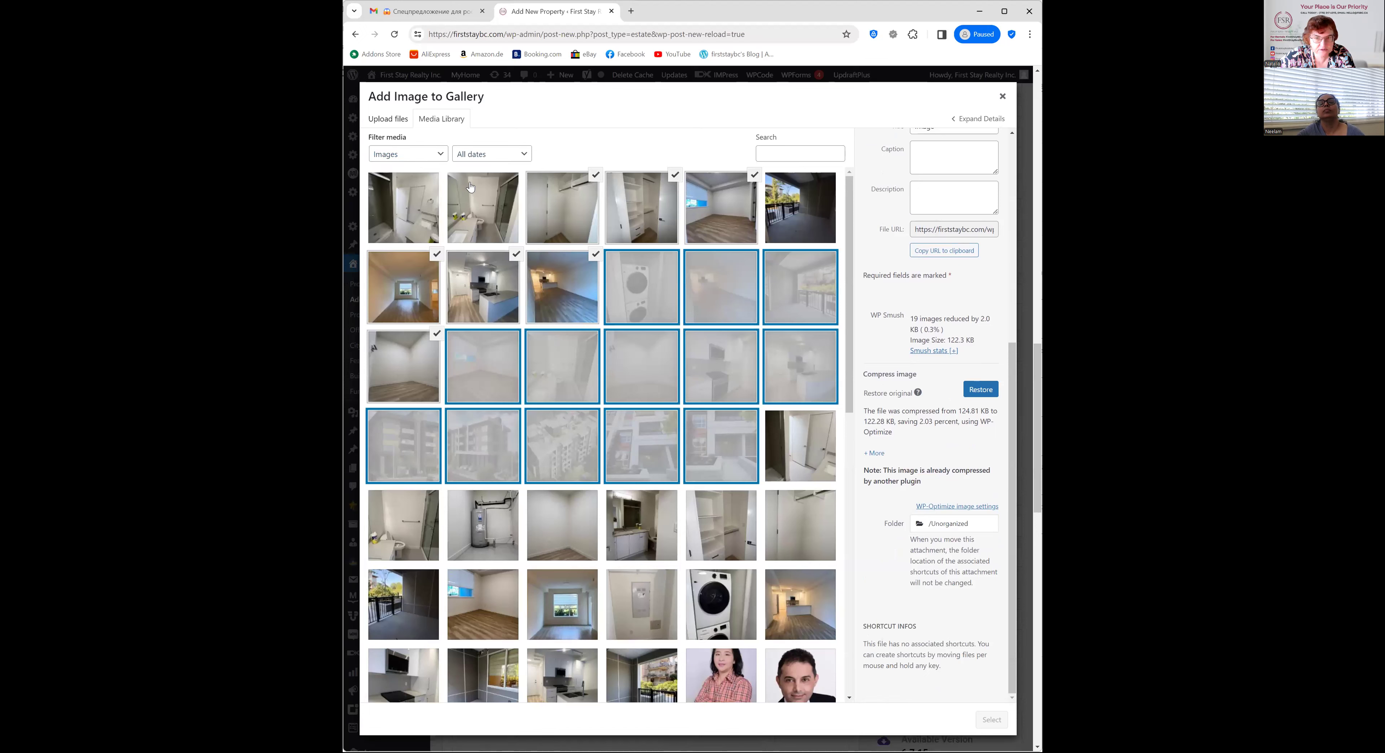
scroll(911, 353, up, 5)
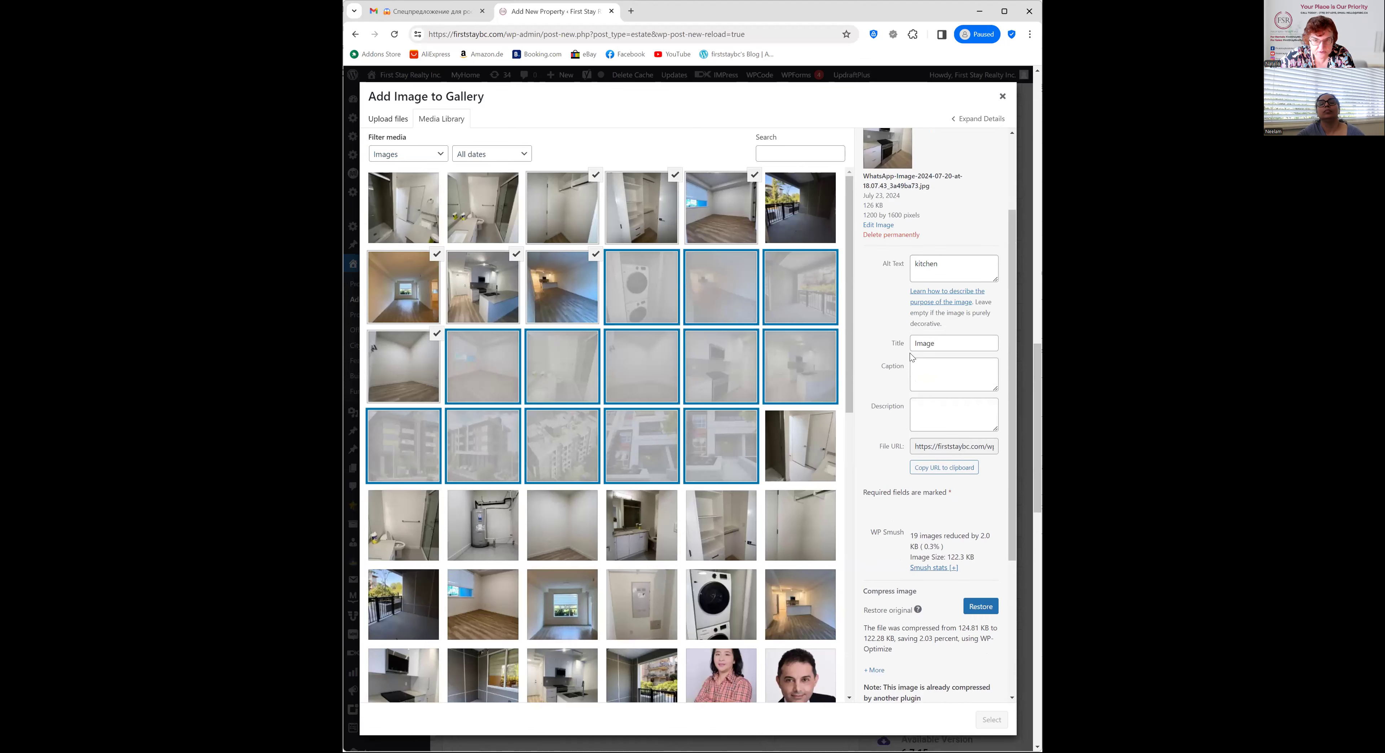
scroll(913, 358, up, 3)
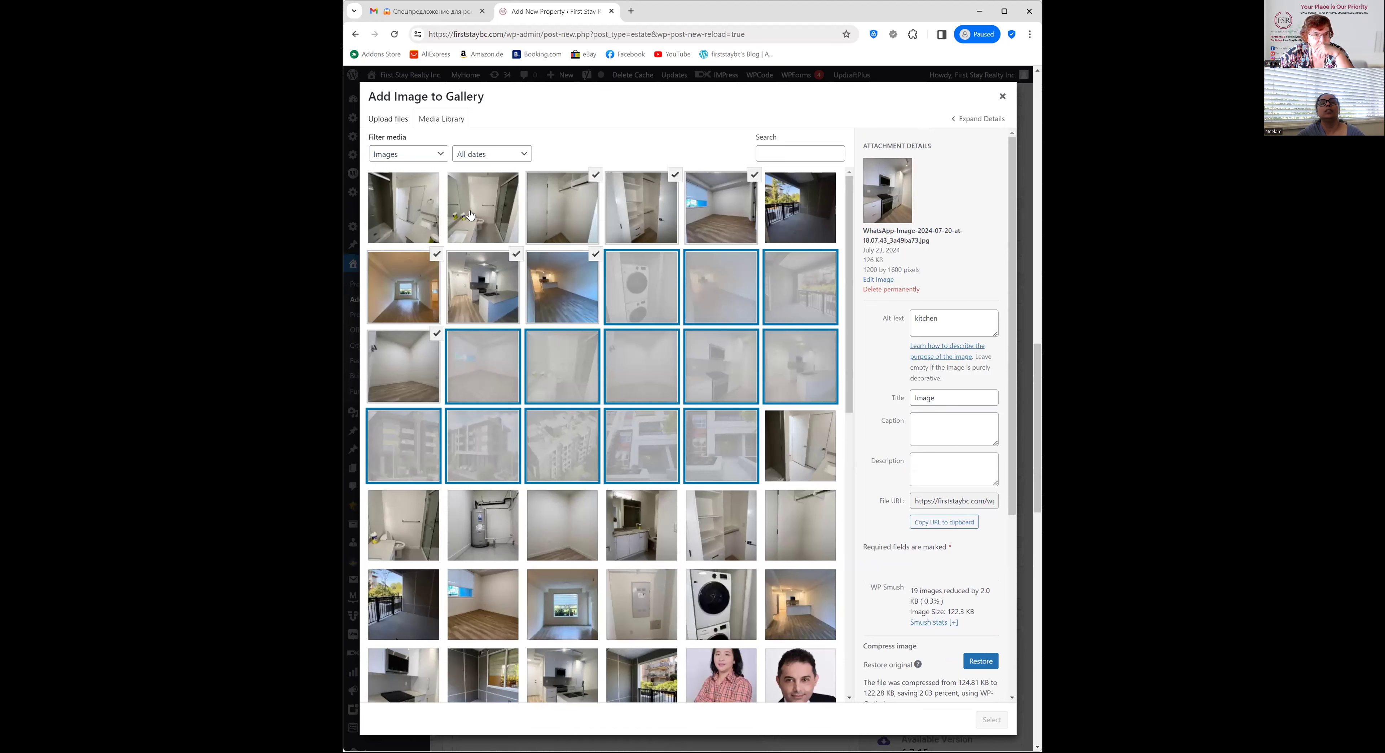
scroll(812, 262, down, 9)
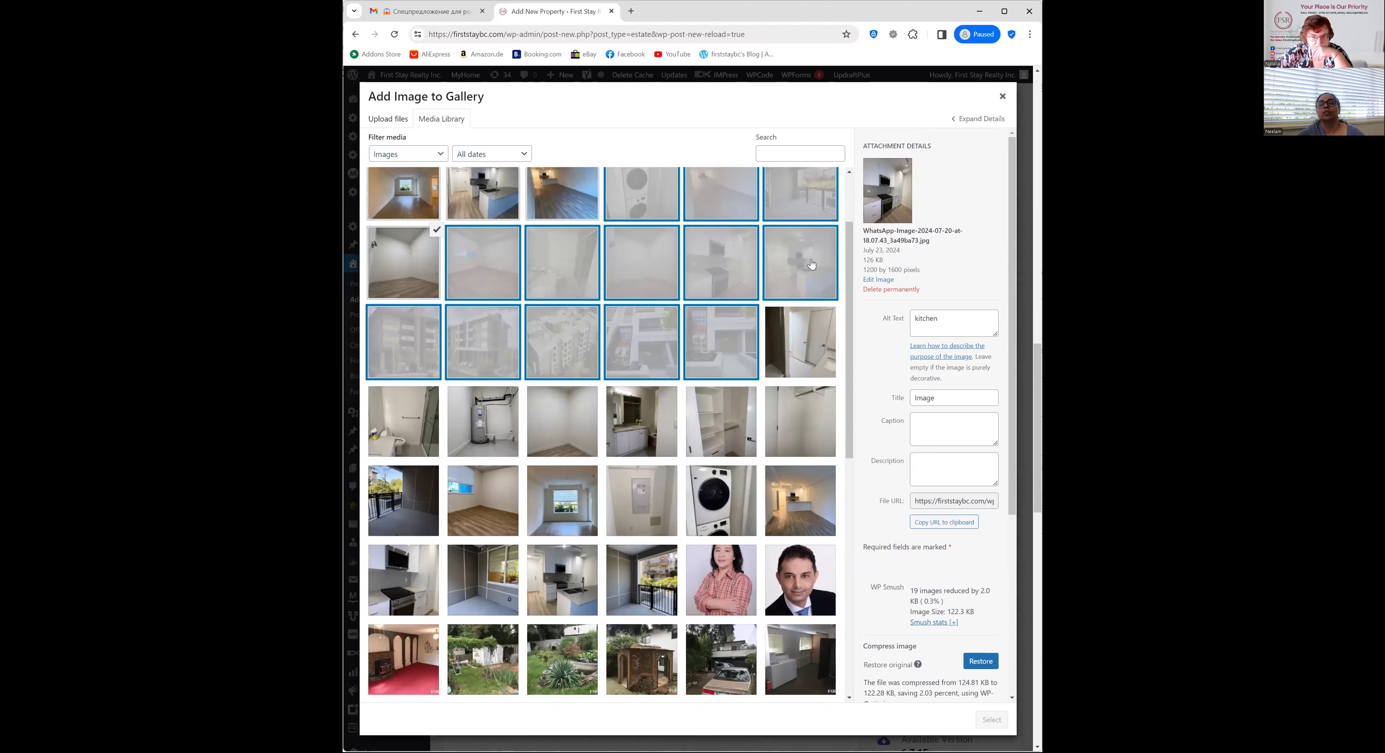
scroll(685, 208, up, 5)
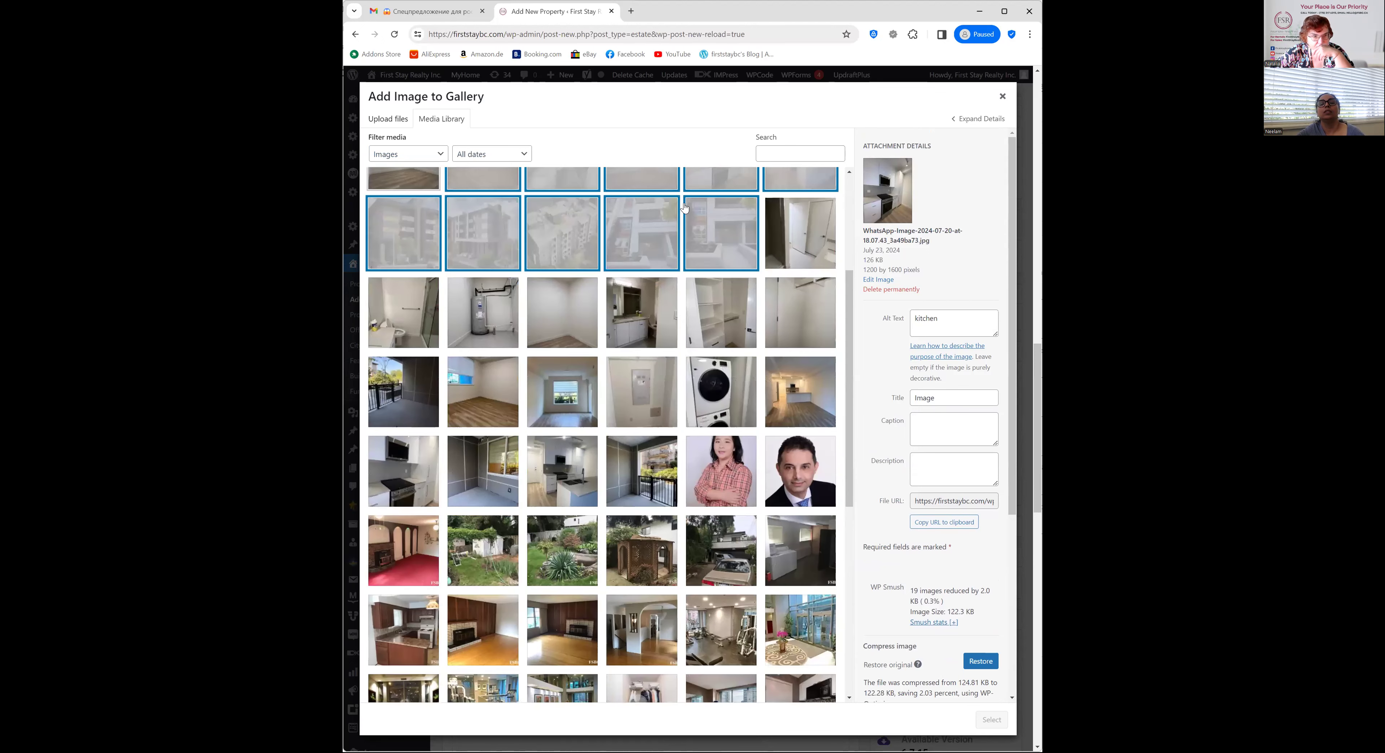
scroll(472, 210, up, 4)
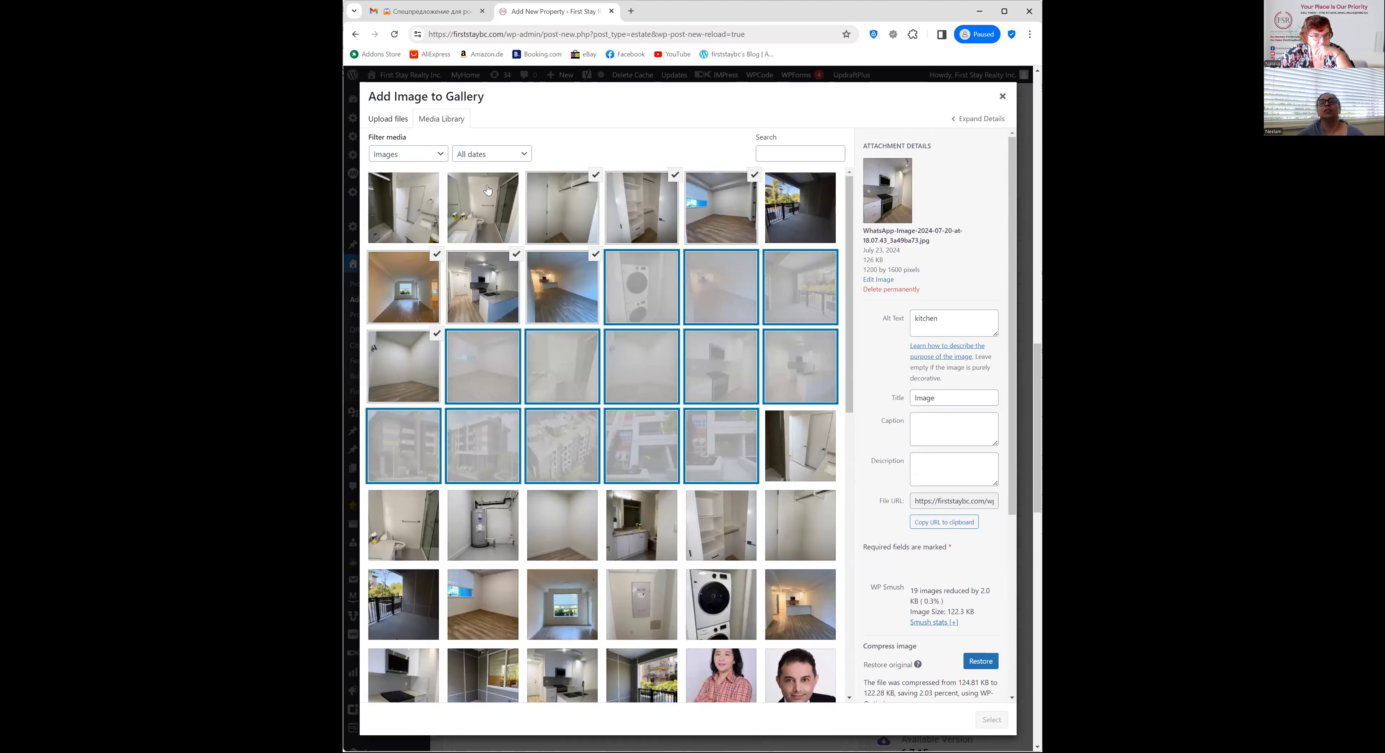
scroll(995, 428, down, 4)
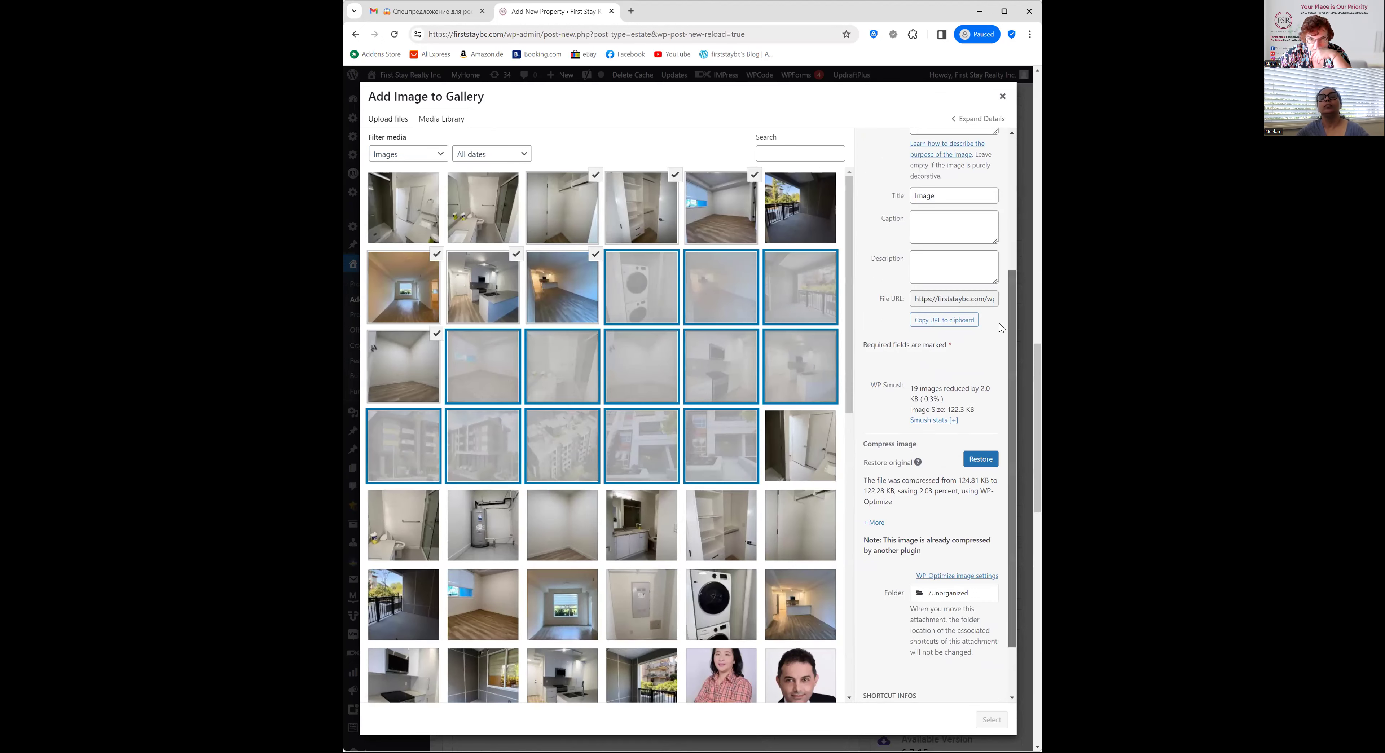
scroll(994, 428, up, 4)
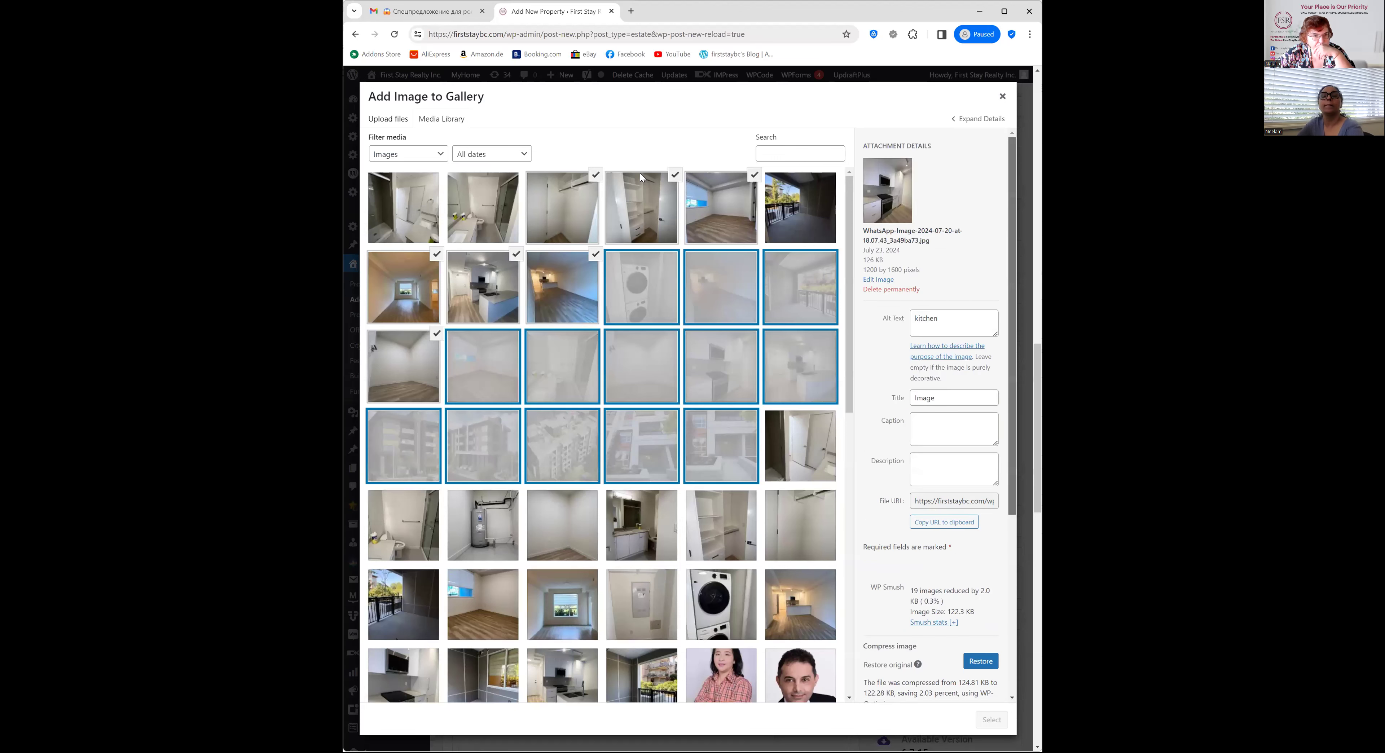
Filter the media library to all media items and add the selected photos to the property gallery
click(436, 157)
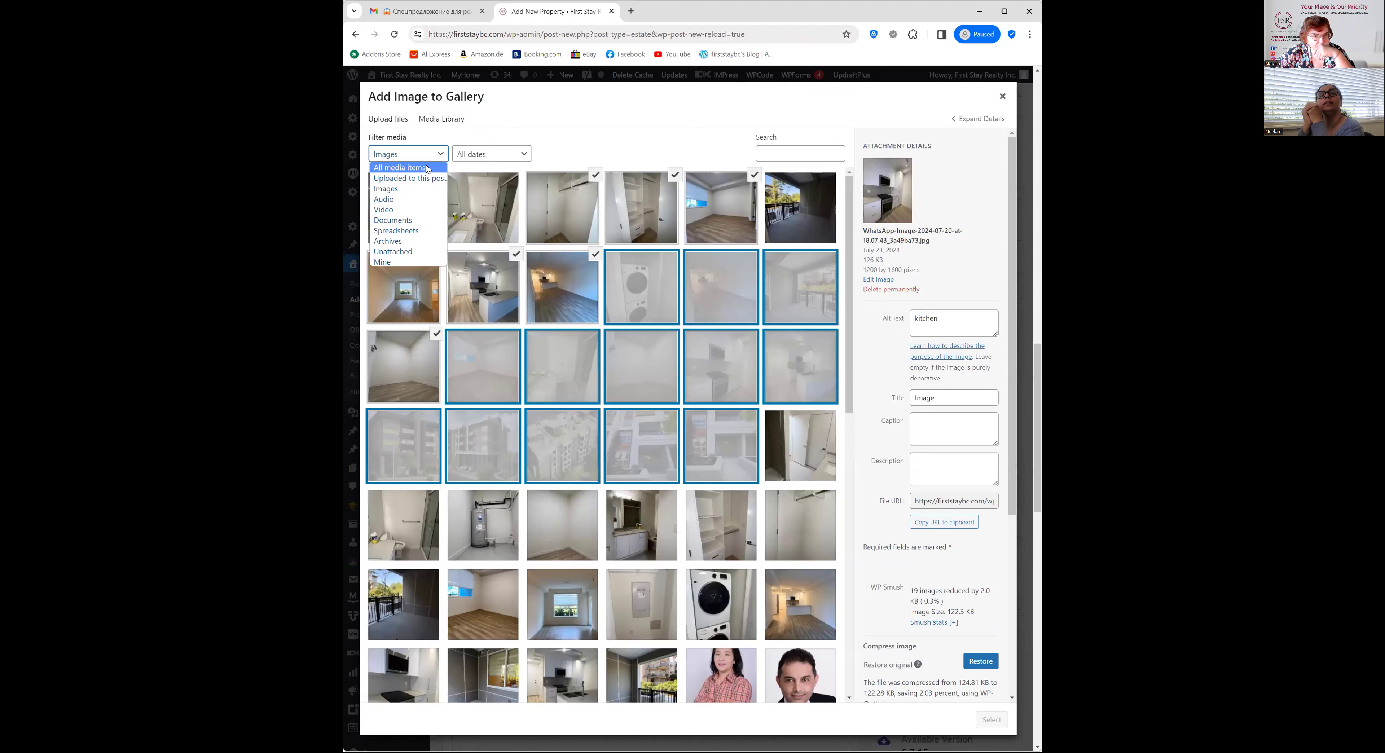
click(428, 168)
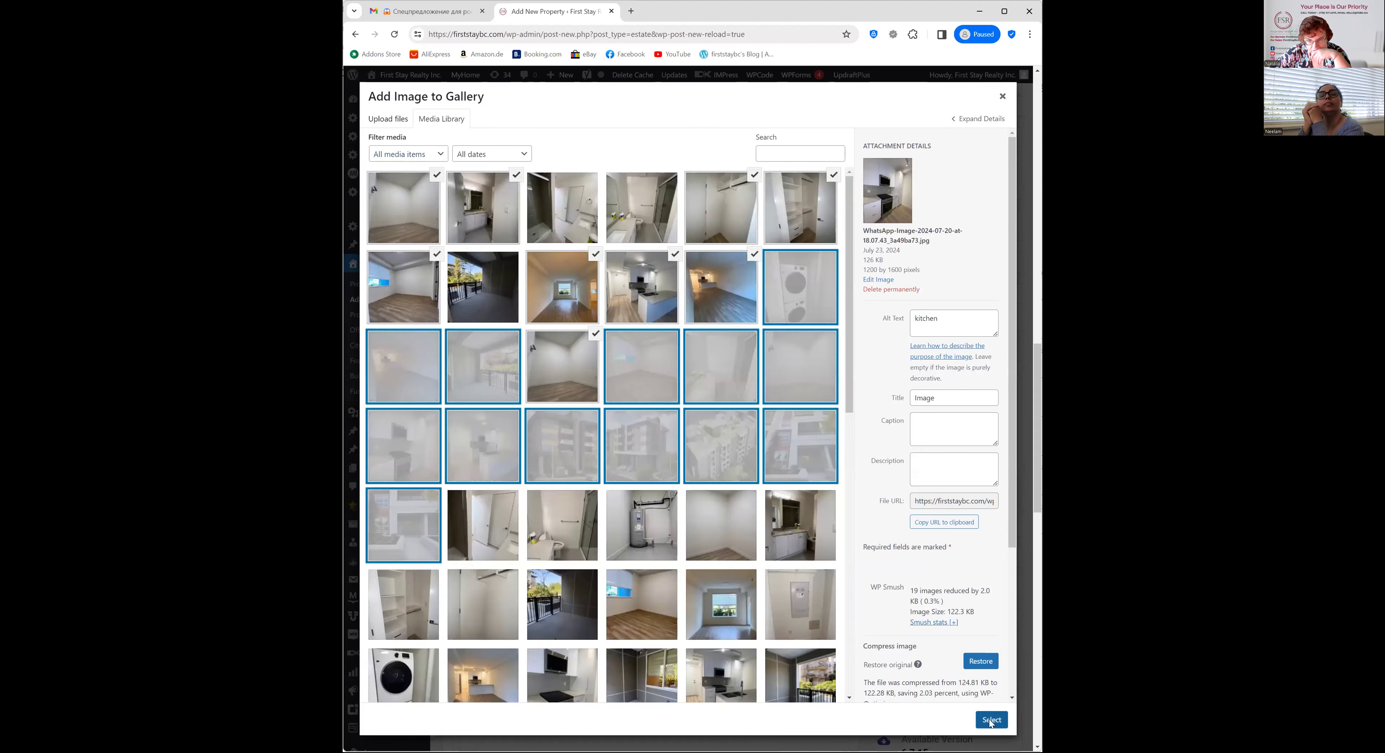
click(991, 721)
Choose Pending Review as the property's publishing status
scroll(776, 629, up, 3)
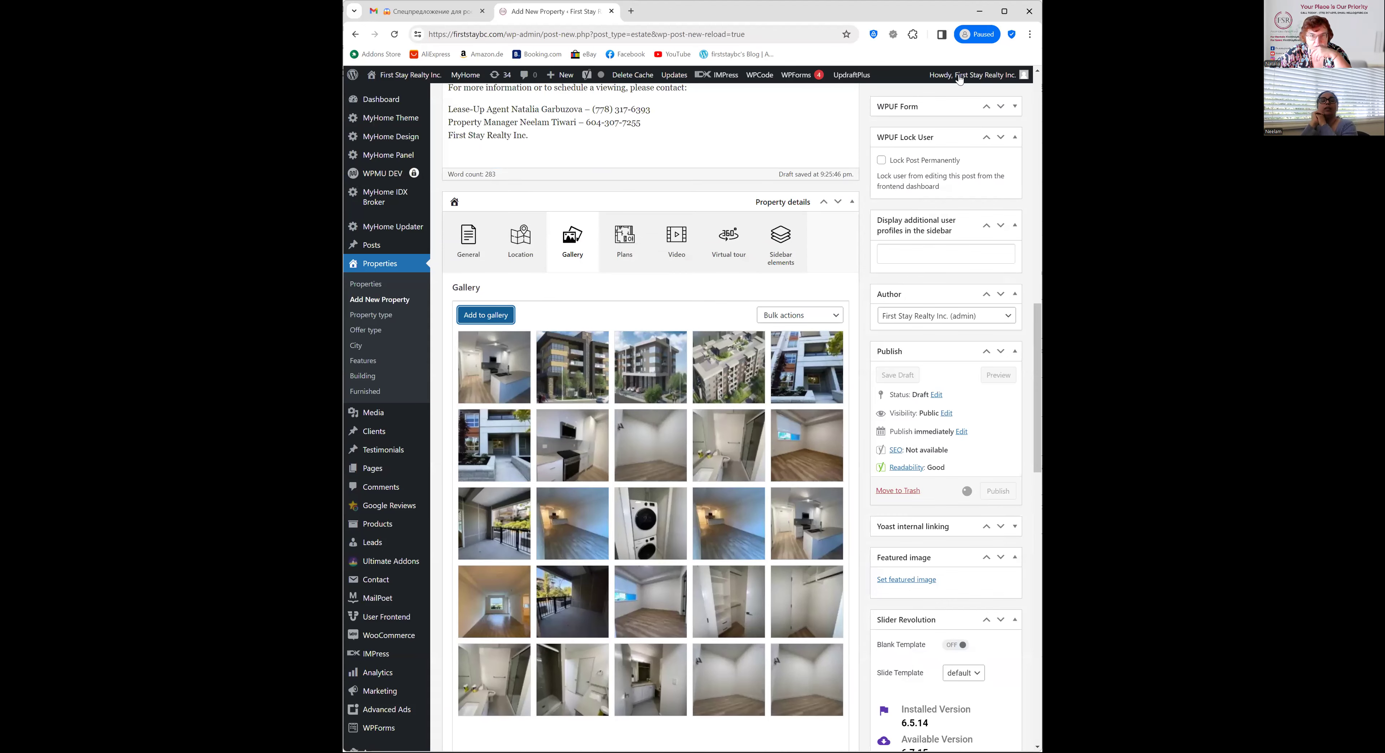
scroll(769, 174, up, 9)
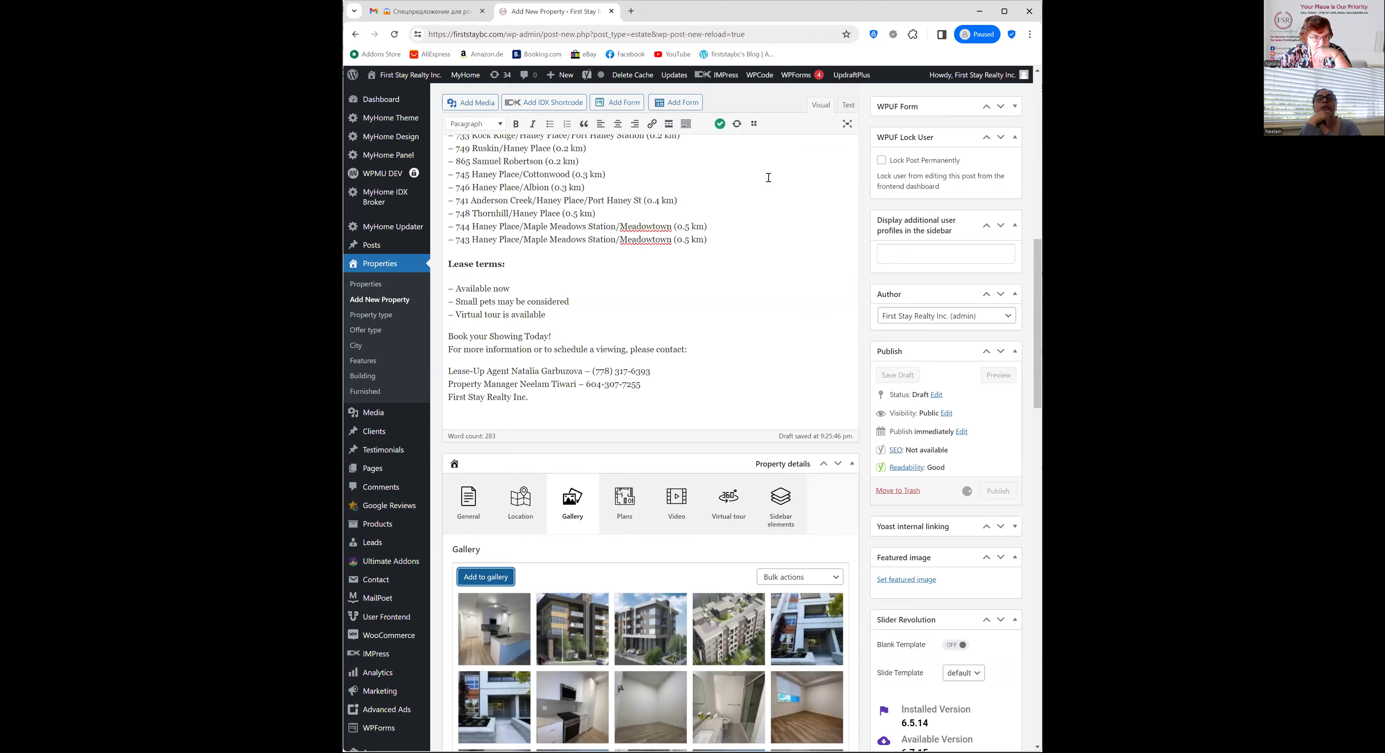
scroll(769, 173, up, 8)
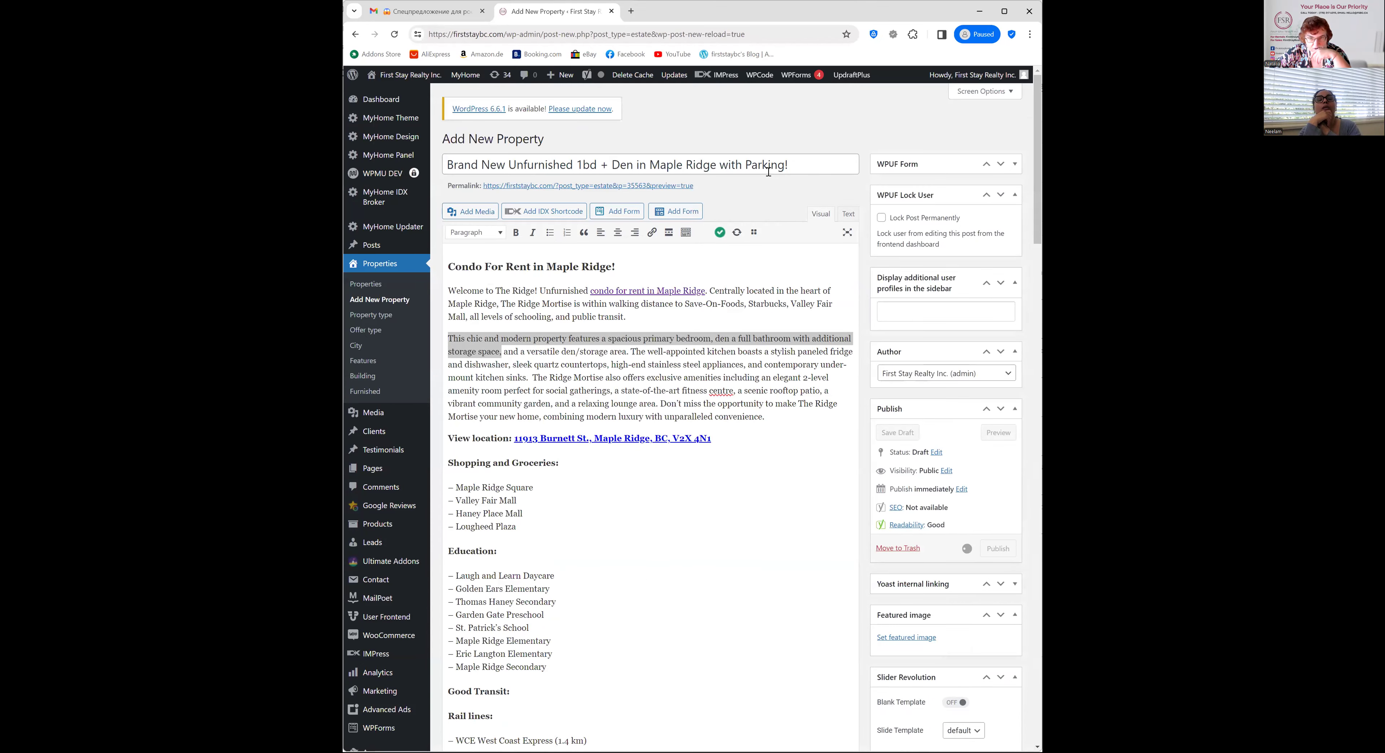
scroll(770, 173, down, 9)
drag(1042, 168, 1026, 503)
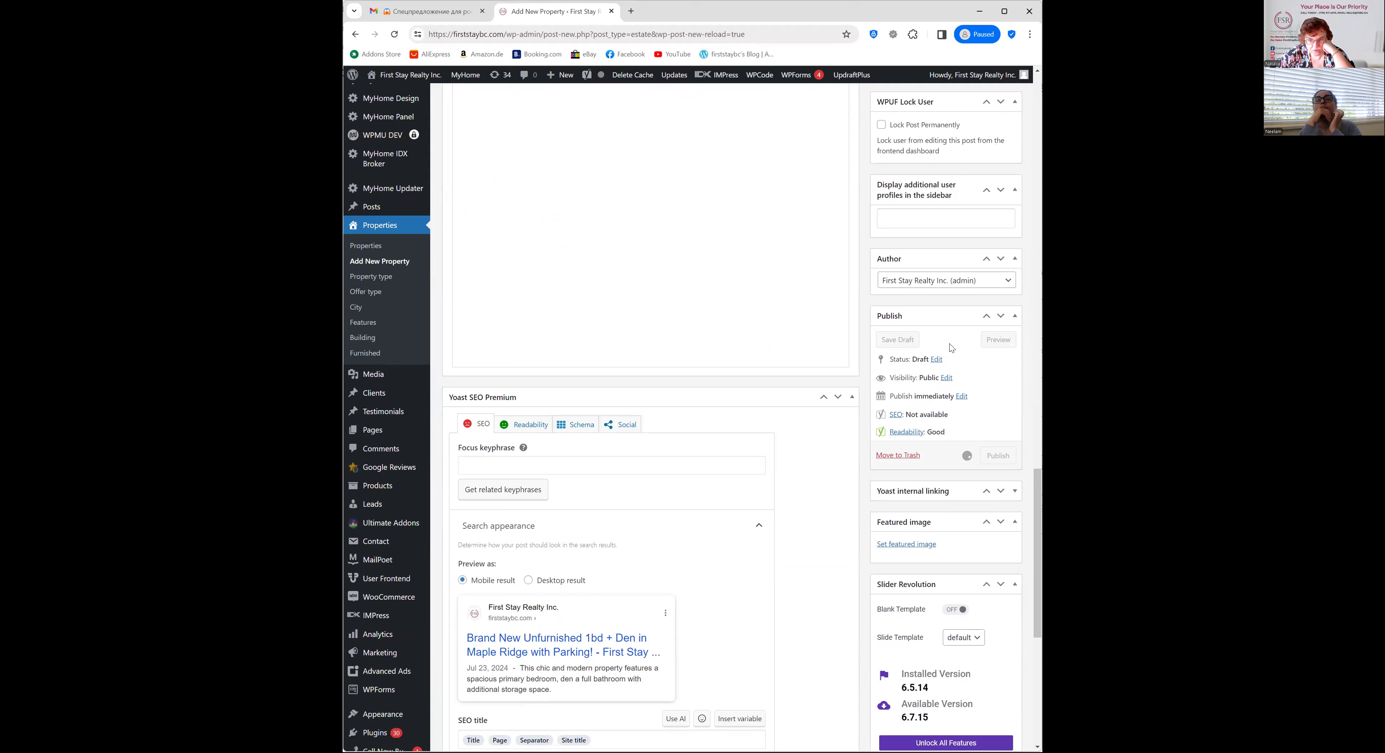
click(941, 362)
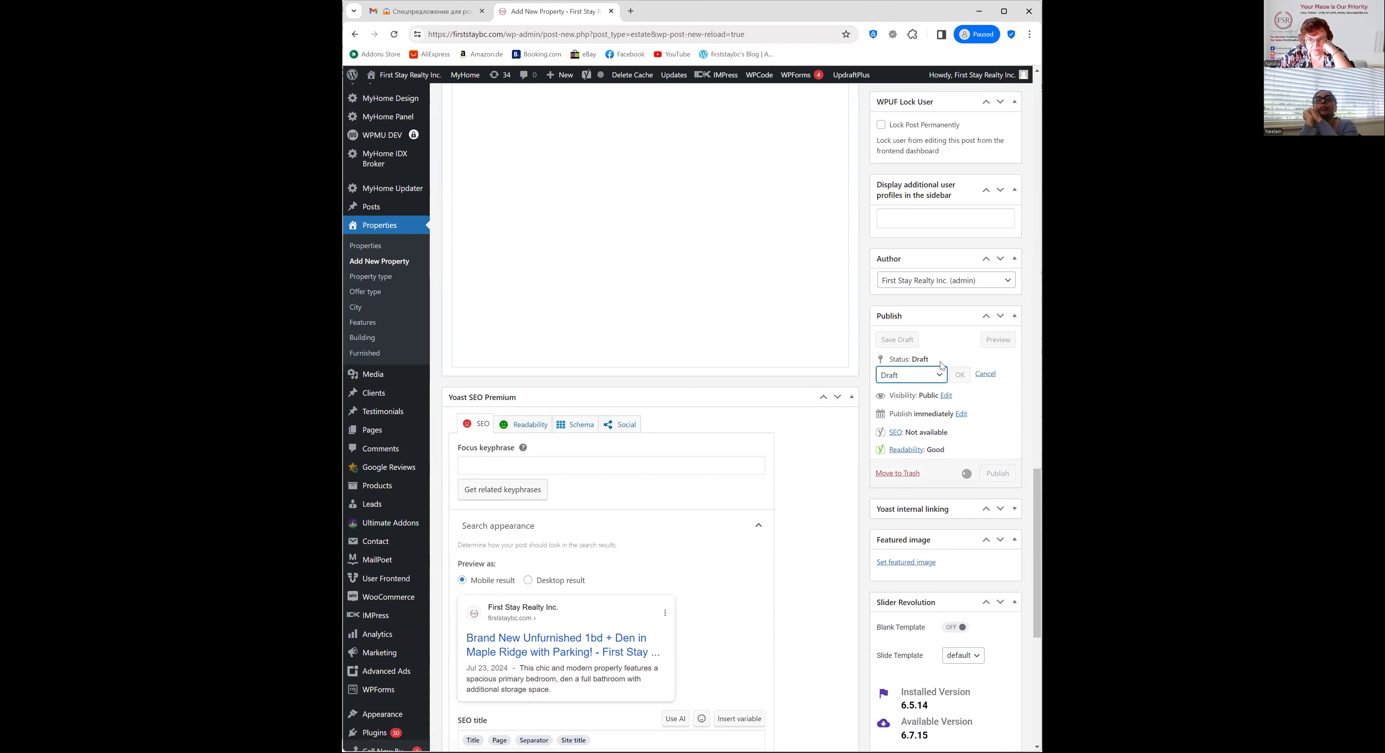
click(940, 376)
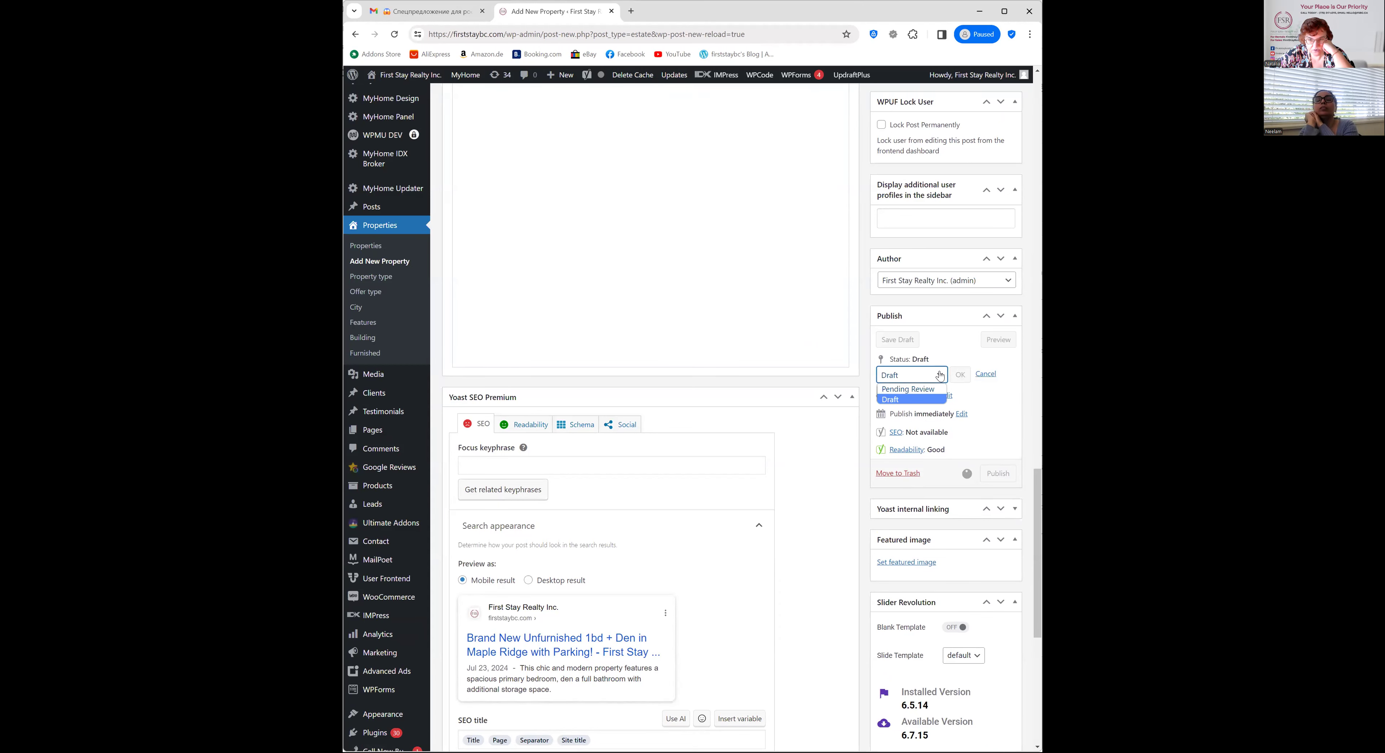
click(937, 390)
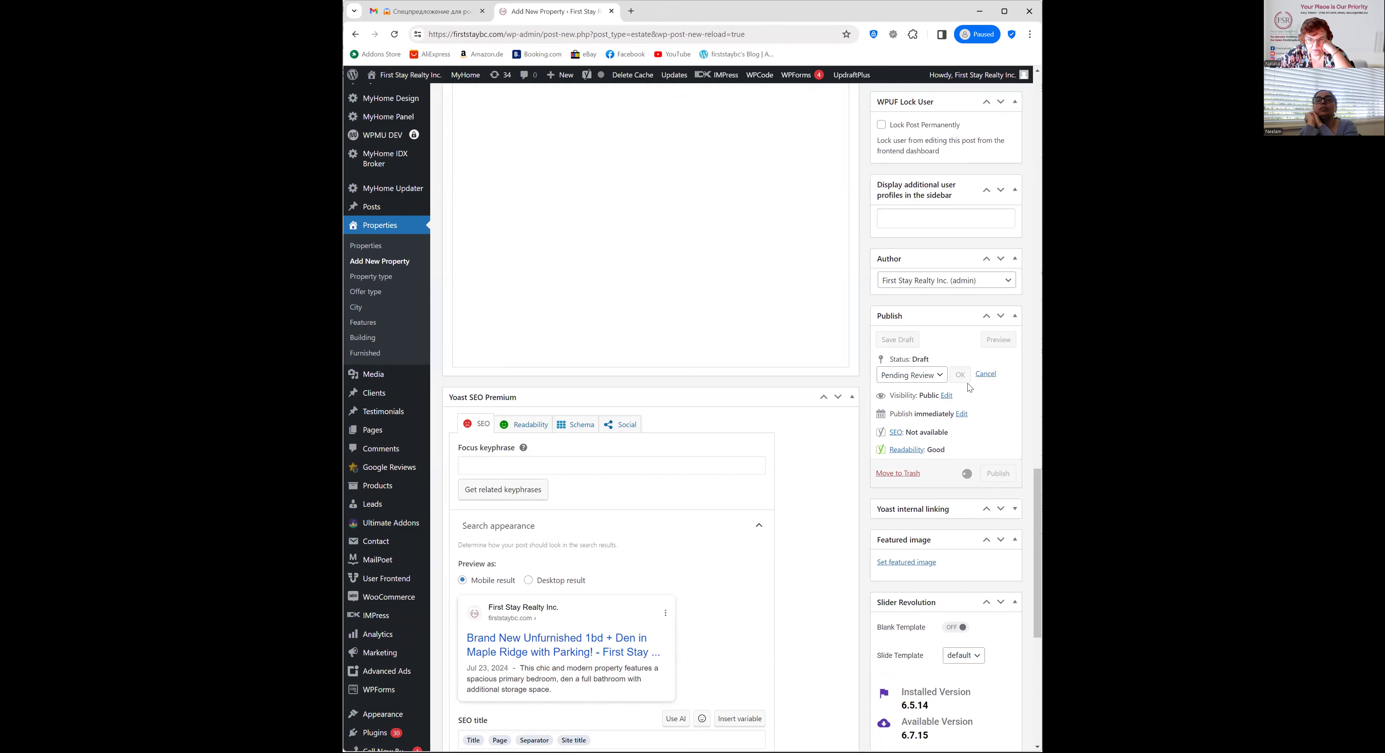
scroll(971, 388, down, 1)
scroll(972, 389, up, 1)
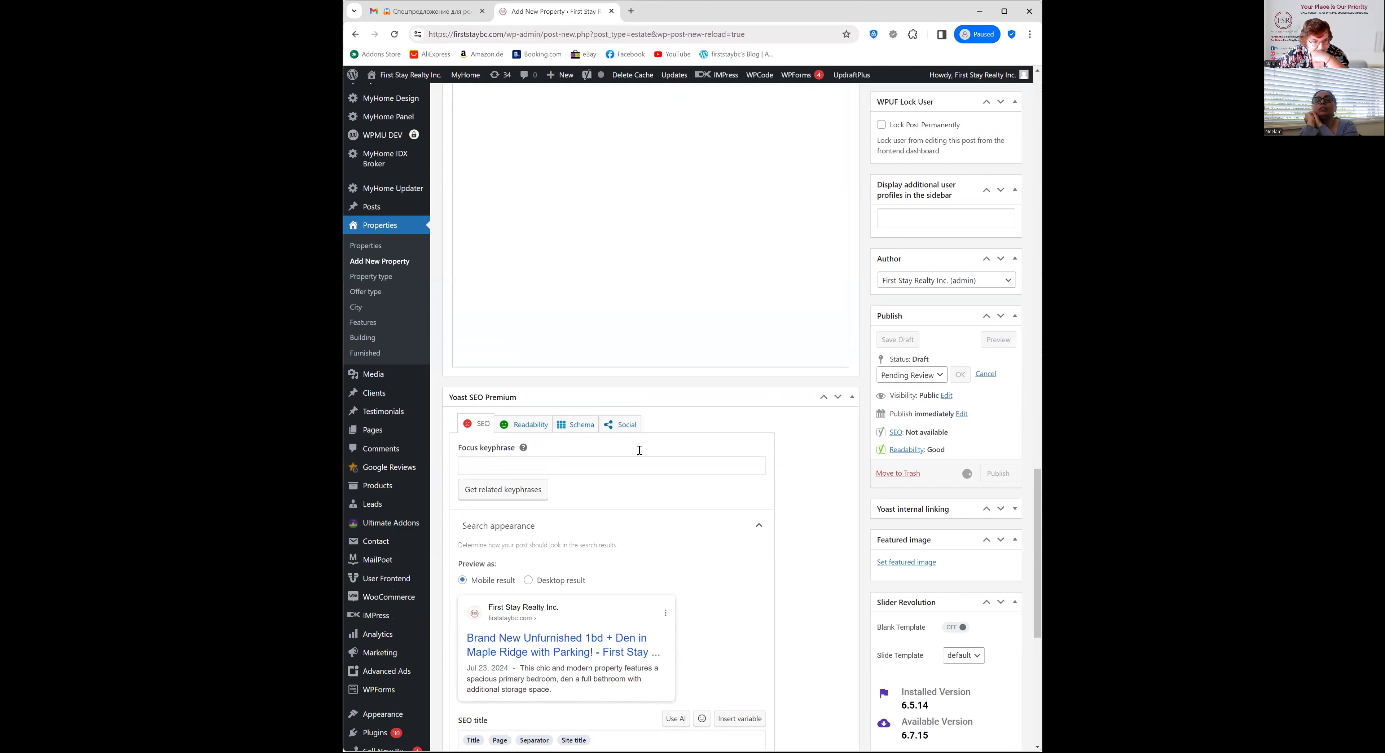
Enter "unfurnished 1bd + Den" as the property's slug in the Yoast search appearance settings
scroll(640, 449, down, 7)
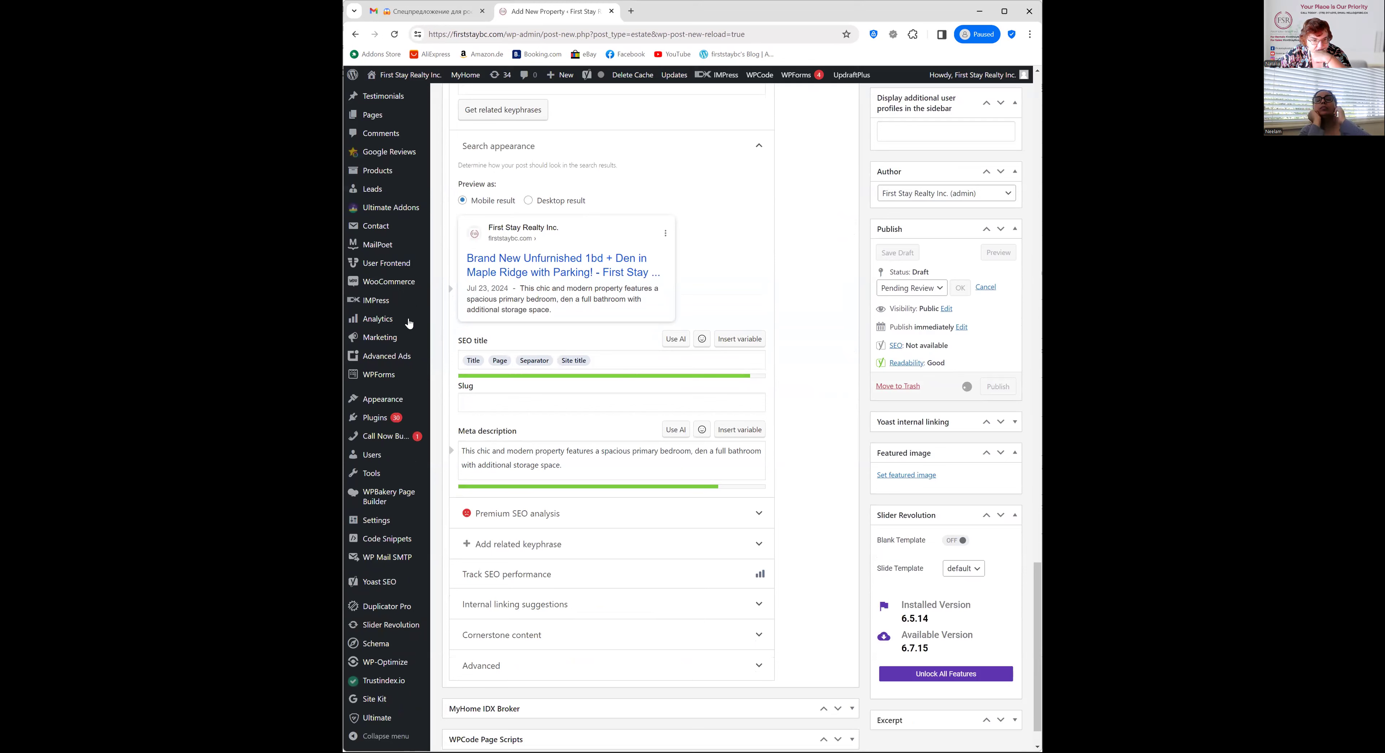
click(496, 399)
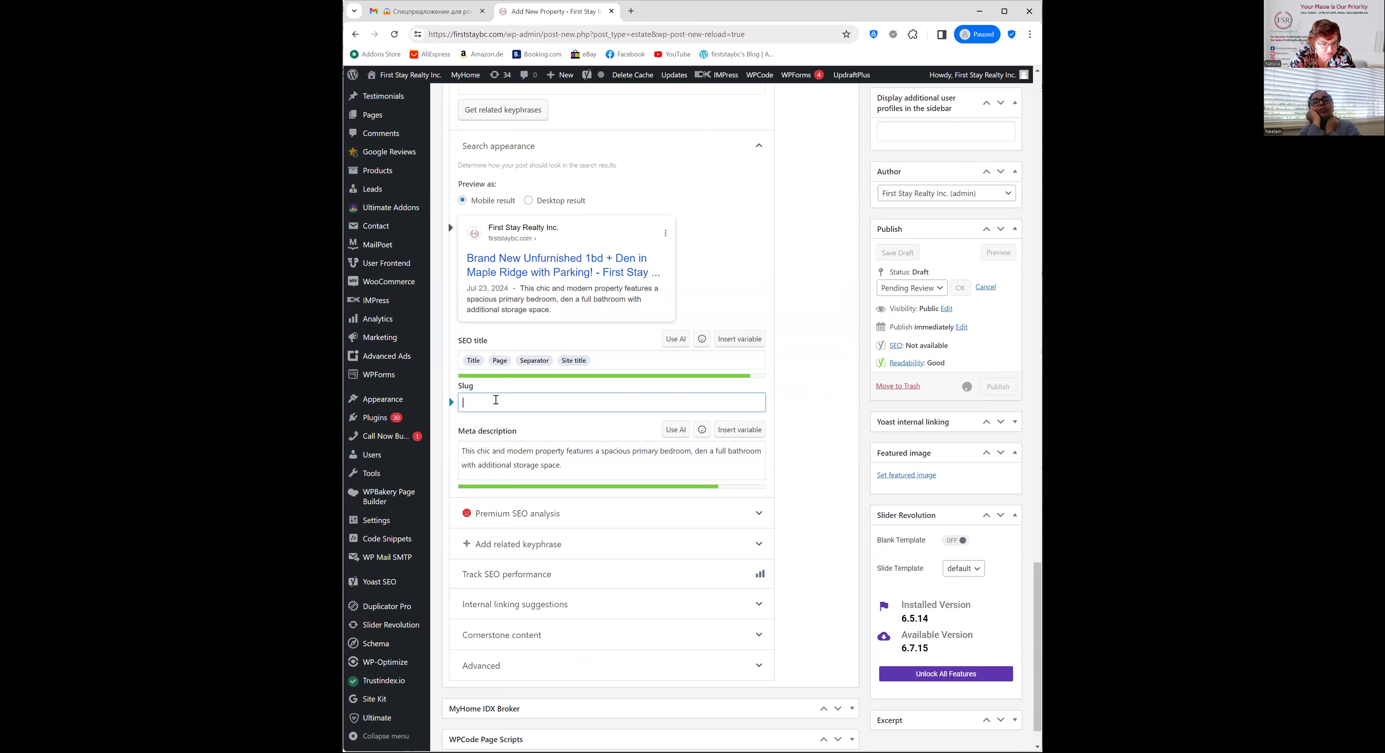
text(unfurnished 1bd)
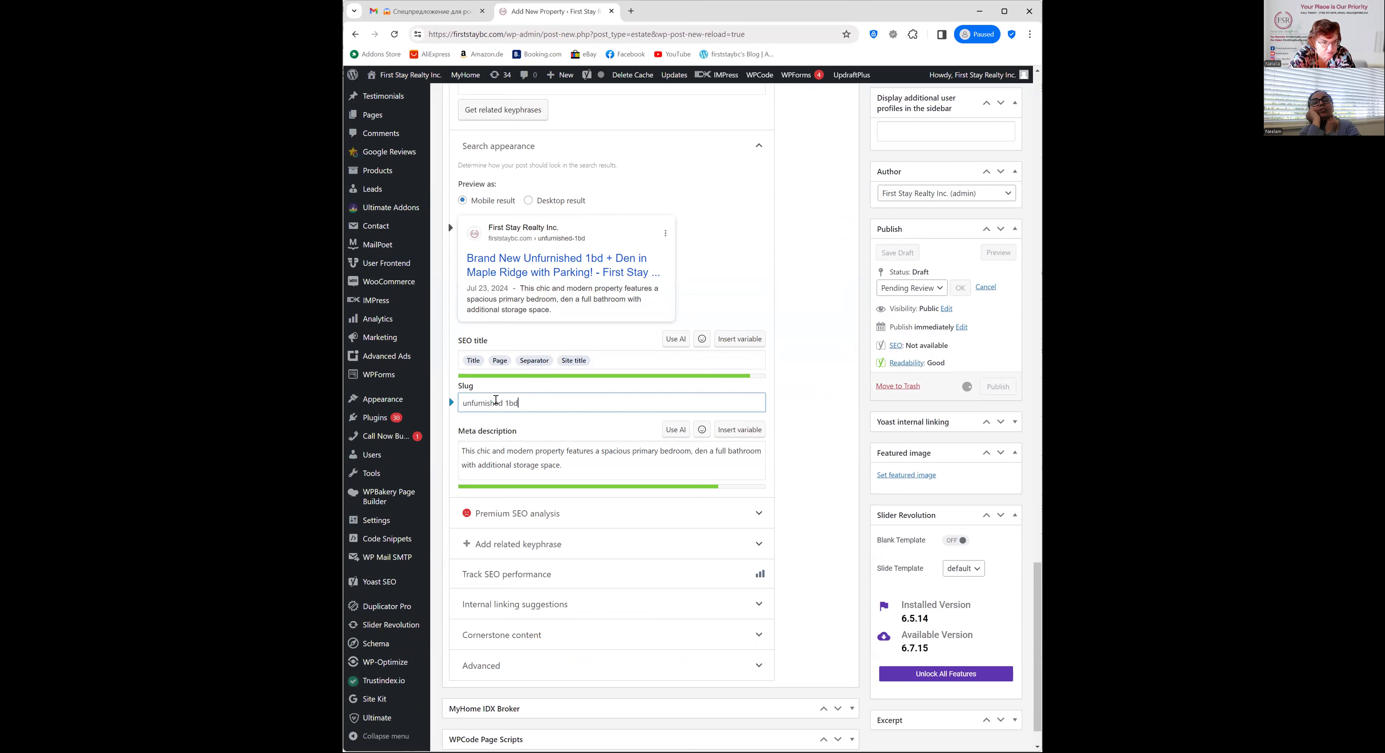
text( + De)
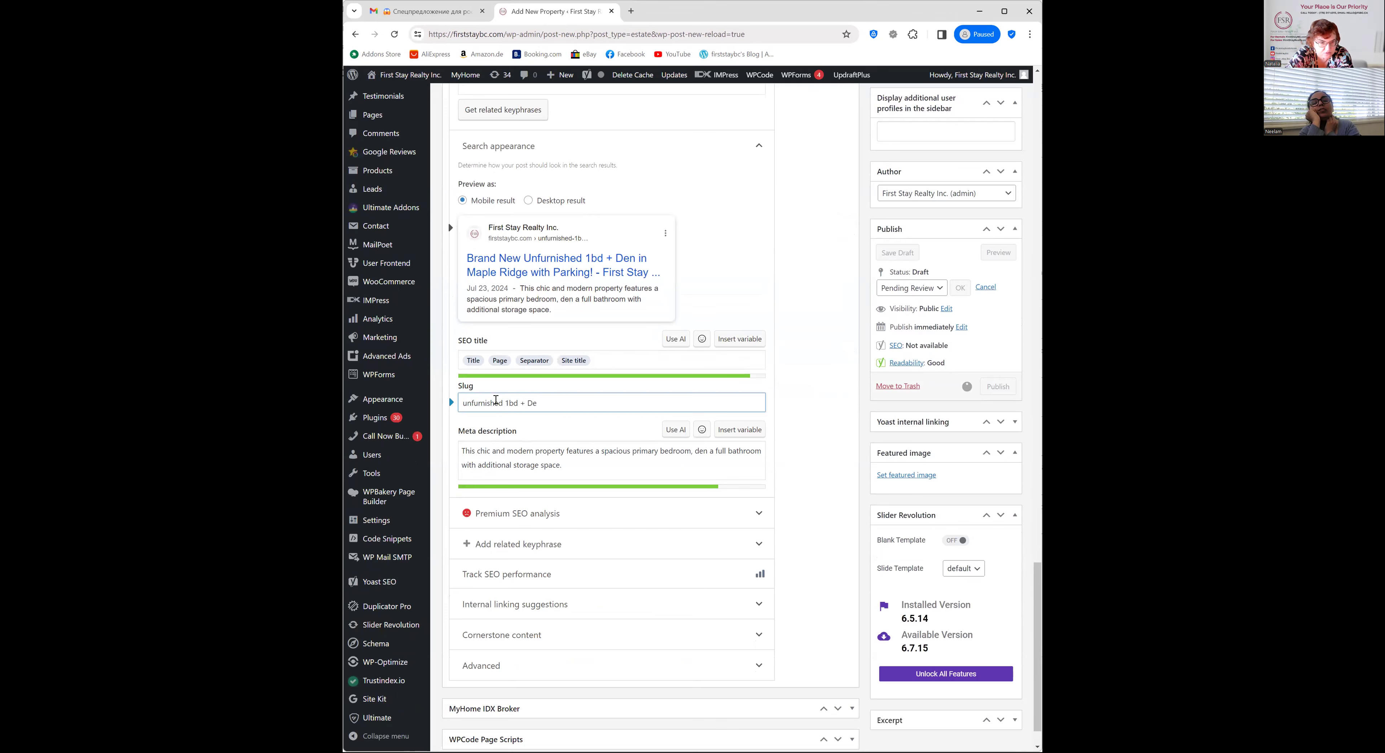
text(n)
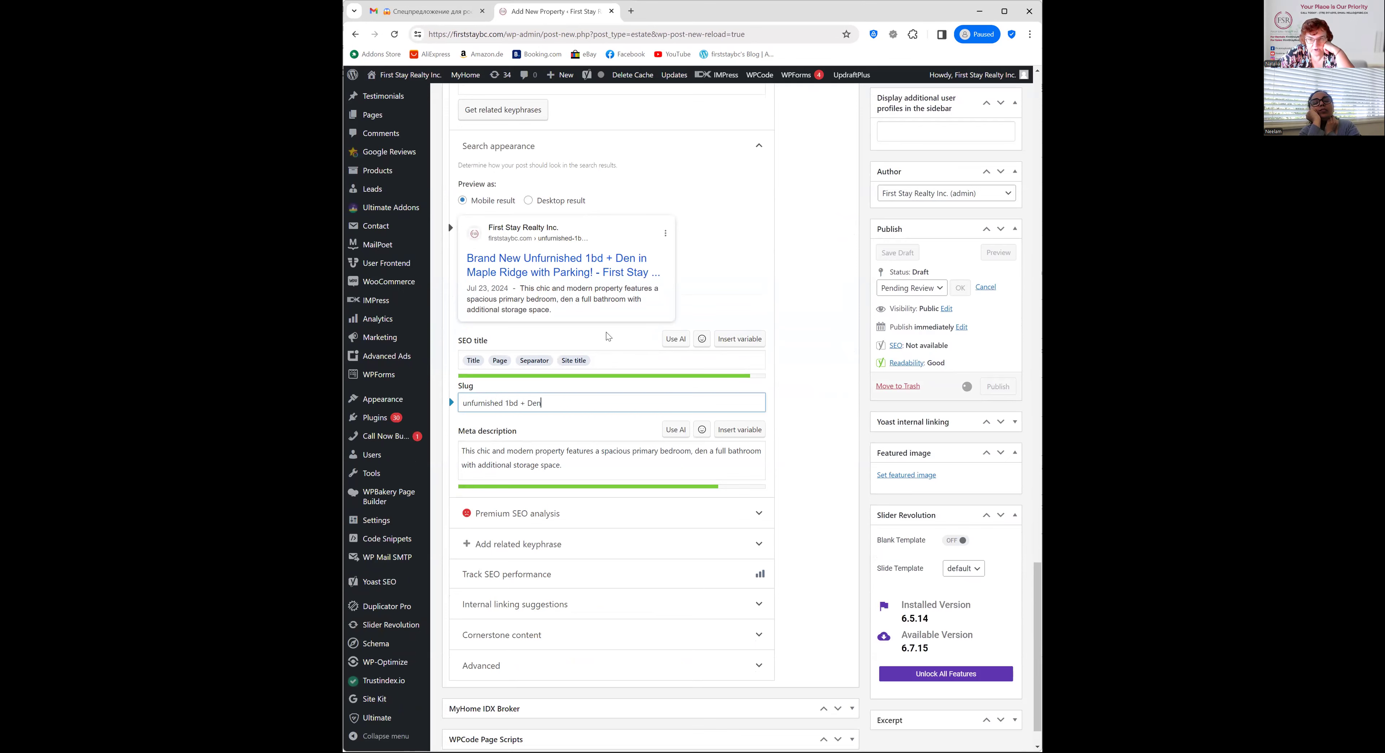
scroll(832, 296, up, 10)
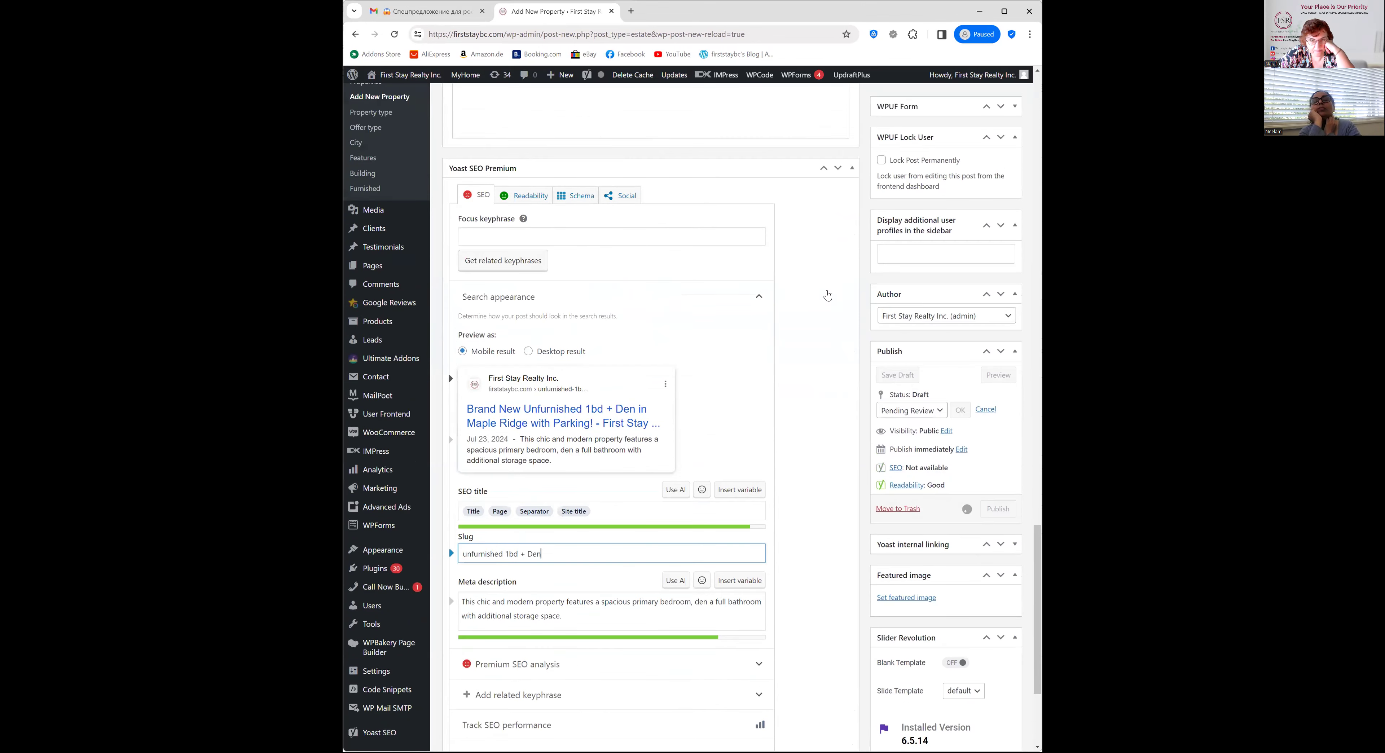
scroll(827, 293, up, 10)
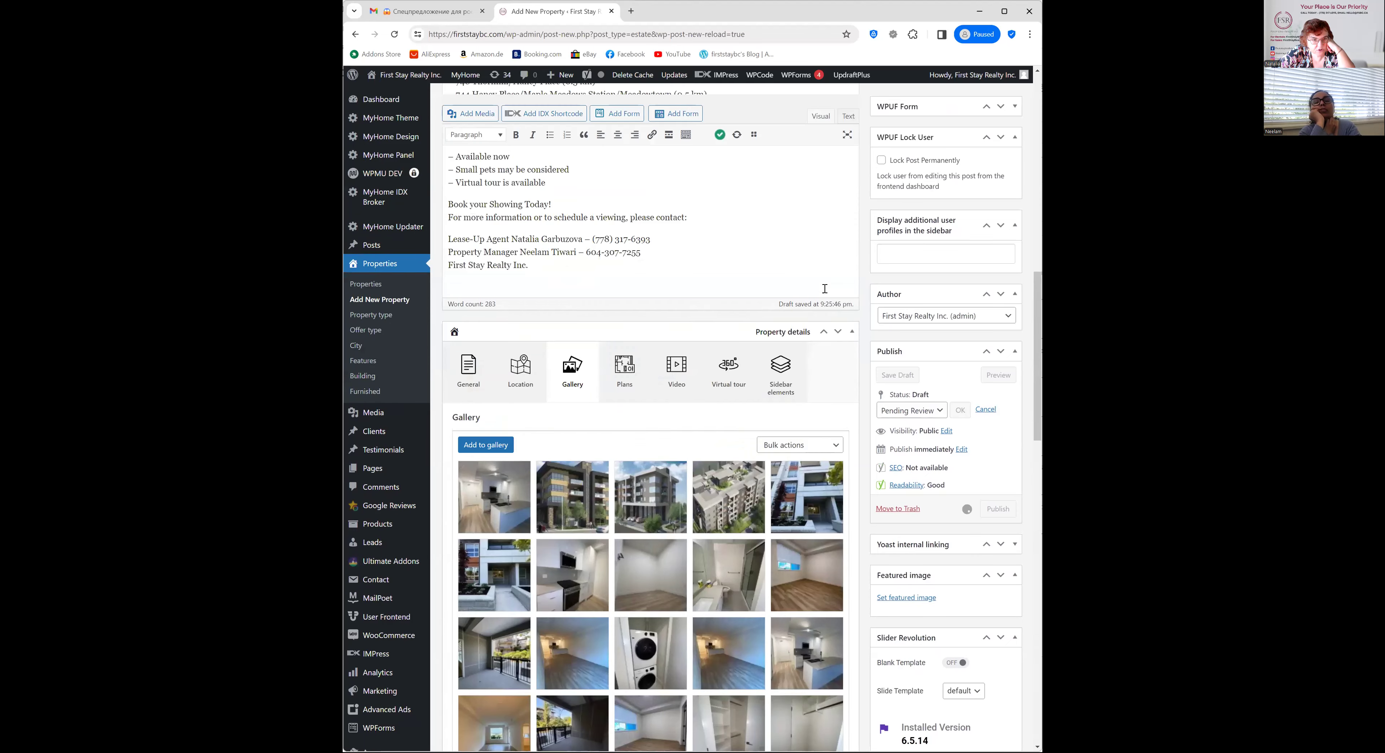
scroll(826, 289, up, 2)
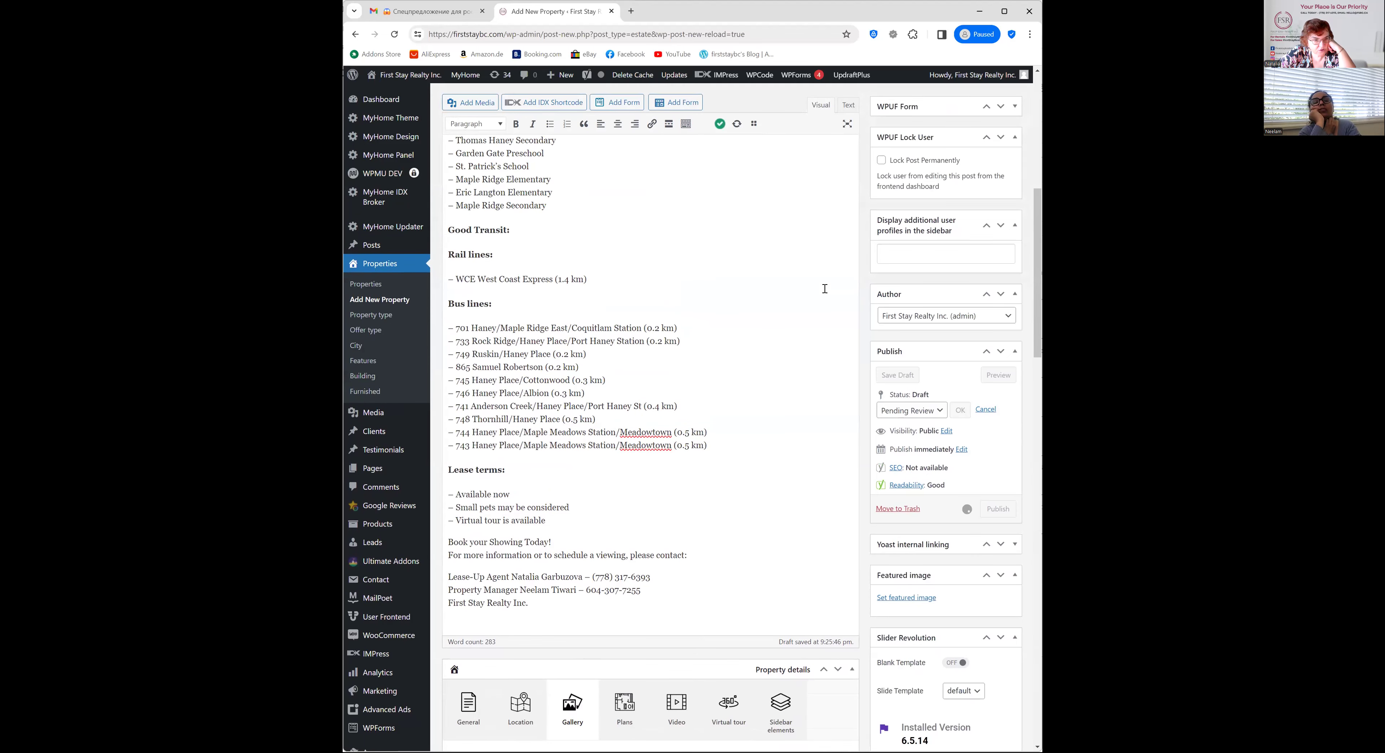
scroll(825, 288, up, 7)
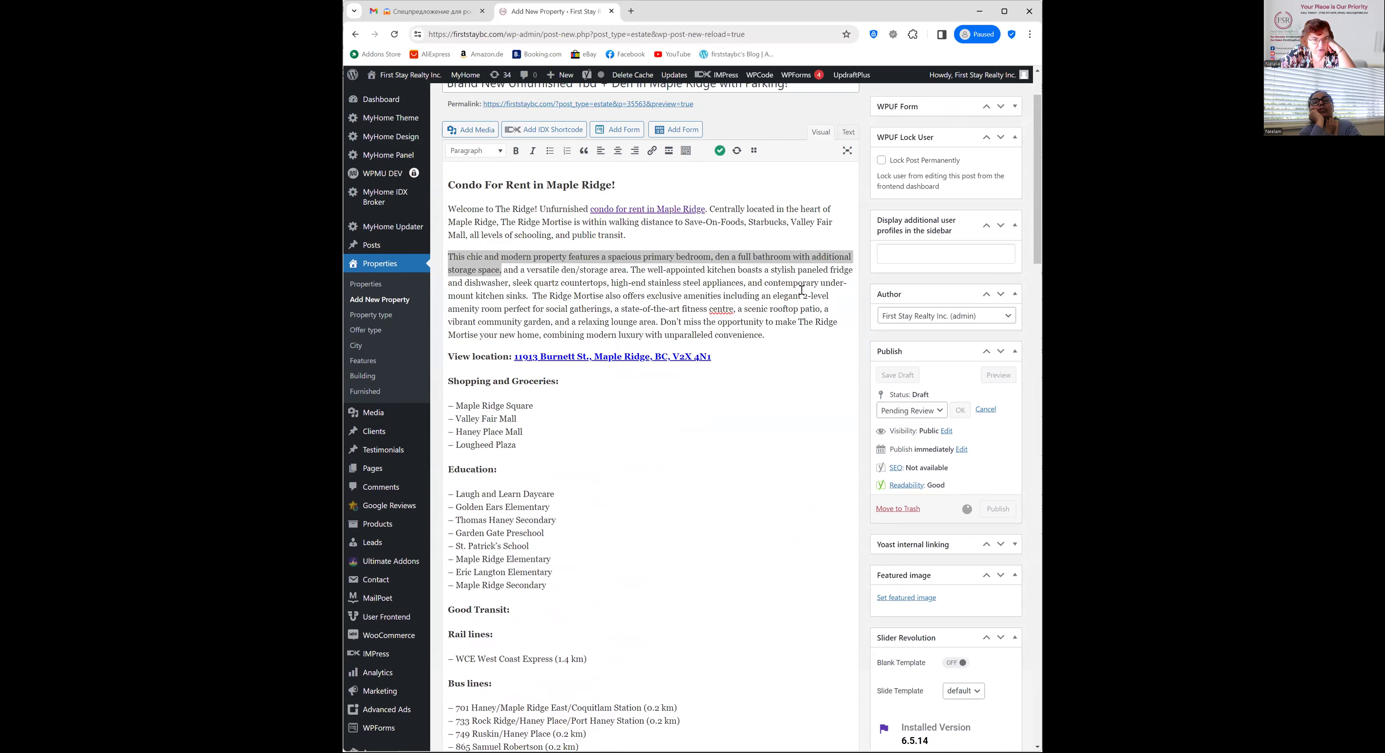
Correct the spelling of "centre" to "center" in the property description's fitness amenity sentence
click(721, 306)
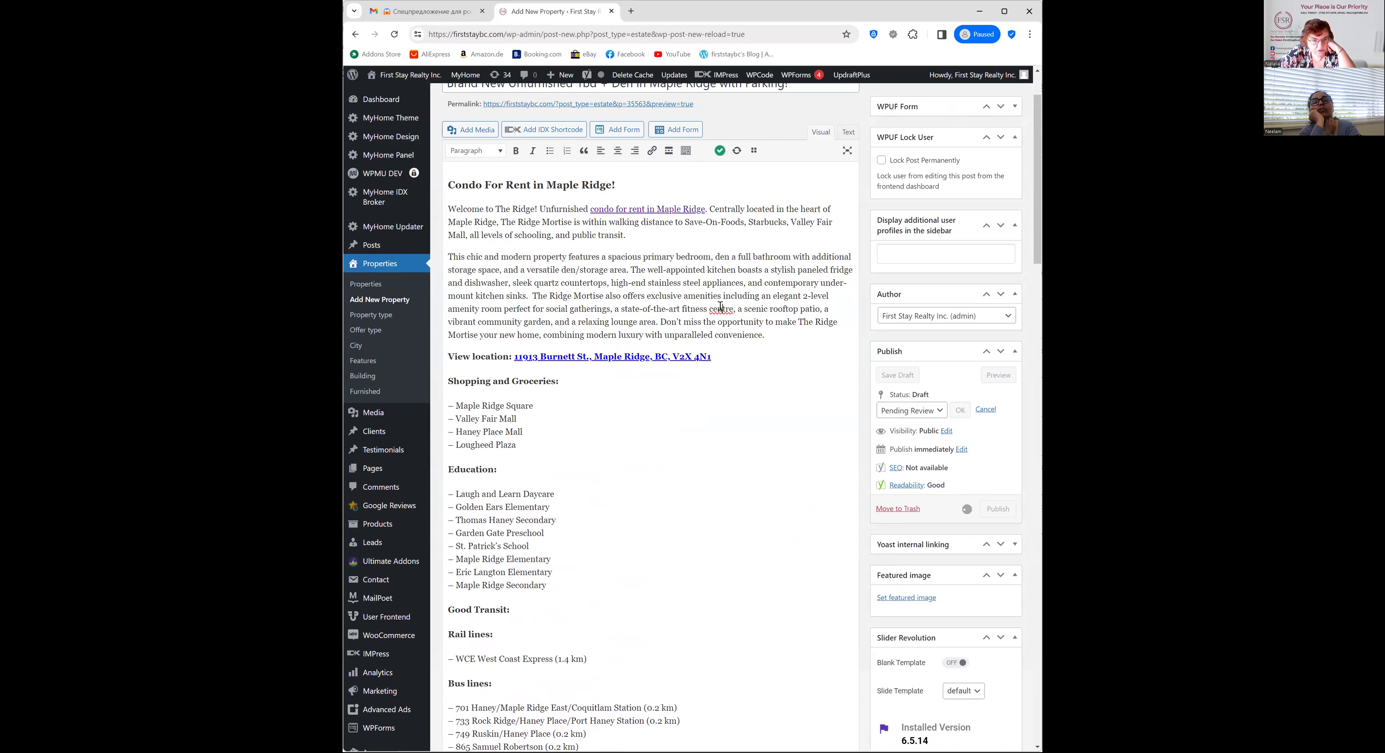
right_click(725, 309)
click(732, 317)
Review the remaining description text, the property gallery images and the publishing options of the listing
scroll(745, 367, down, 3)
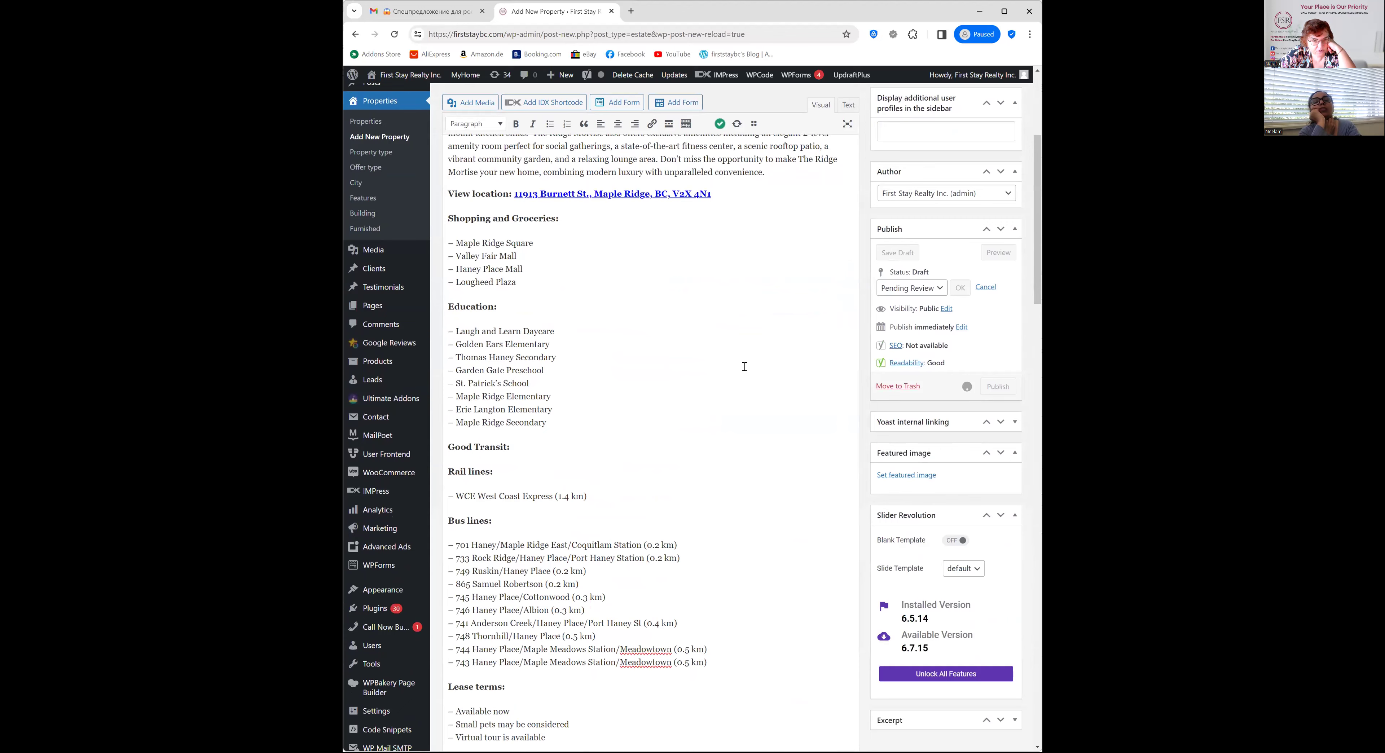
scroll(745, 366, down, 3)
drag(1033, 251, 1026, 383)
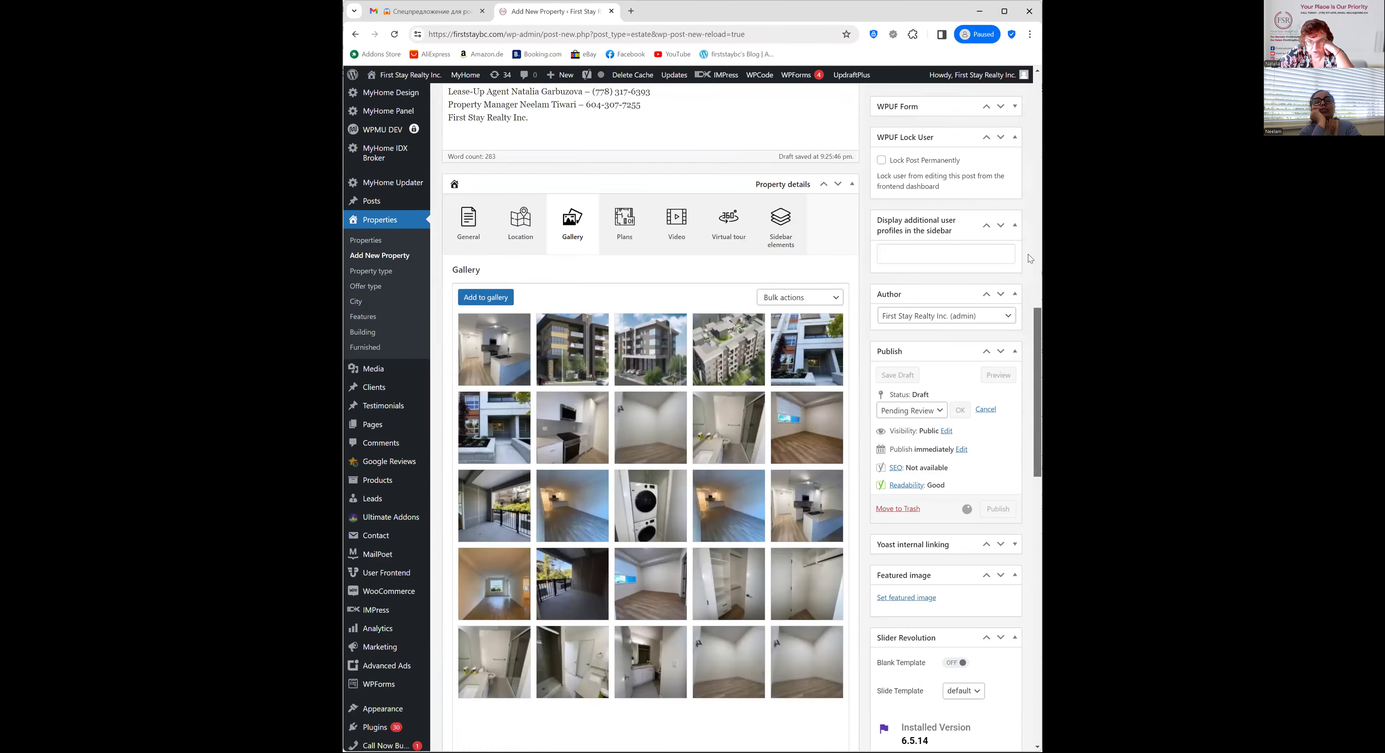
scroll(1031, 258, up, 15)
scroll(1016, 264, down, 4)
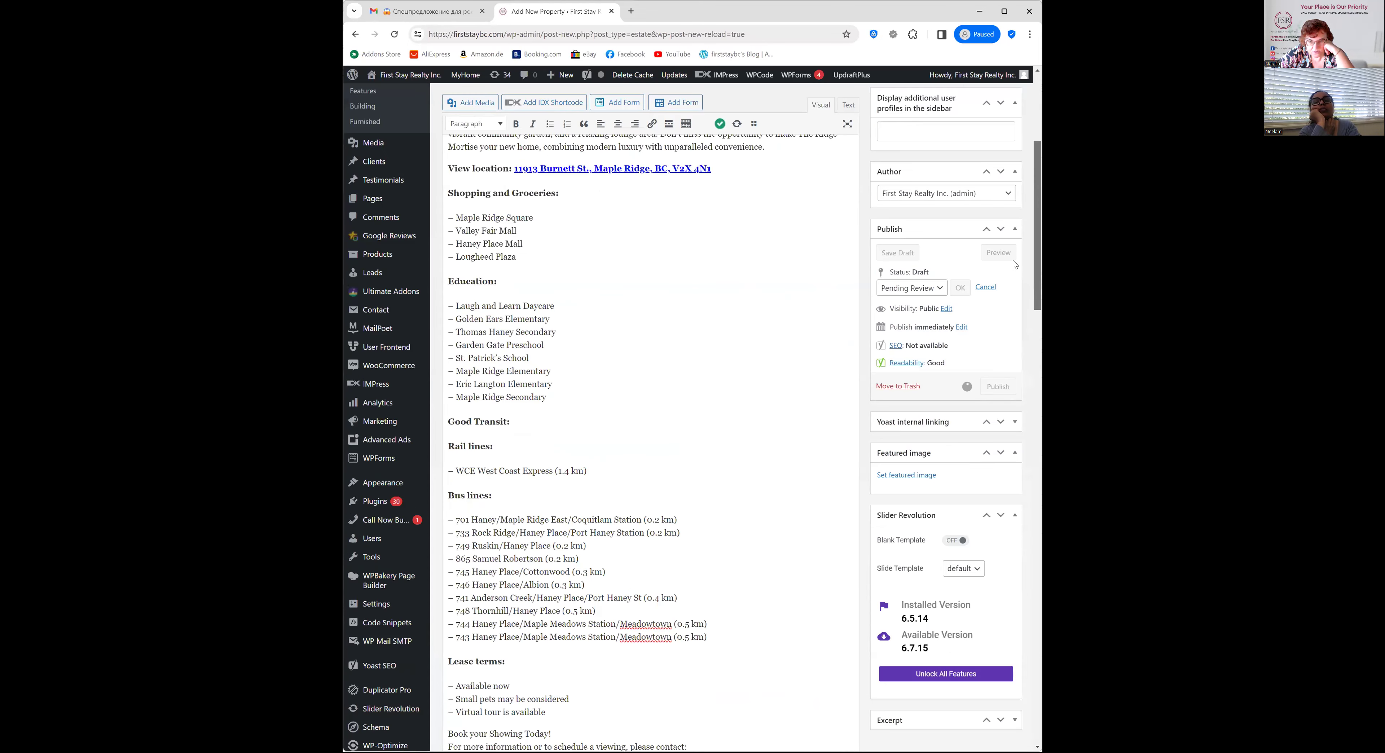
scroll(1016, 264, down, 3)
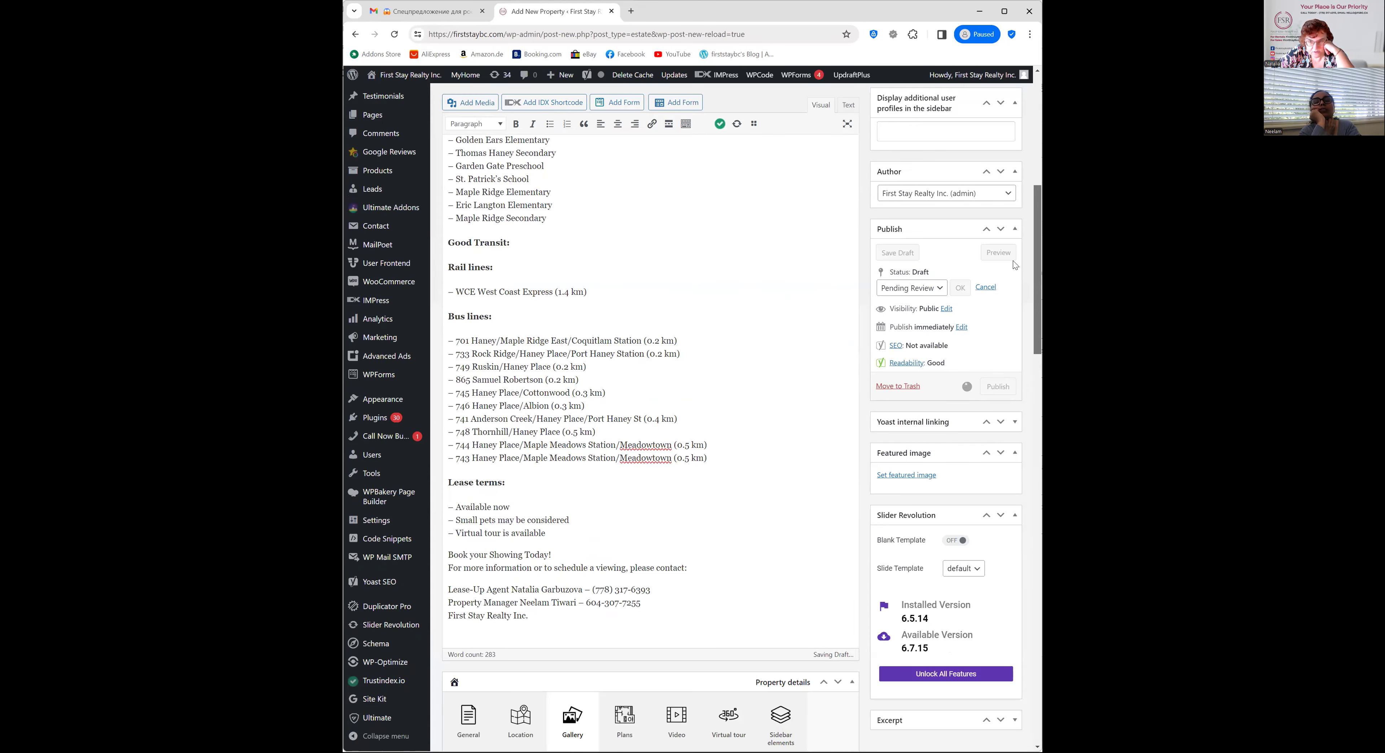
scroll(1015, 265, up, 2)
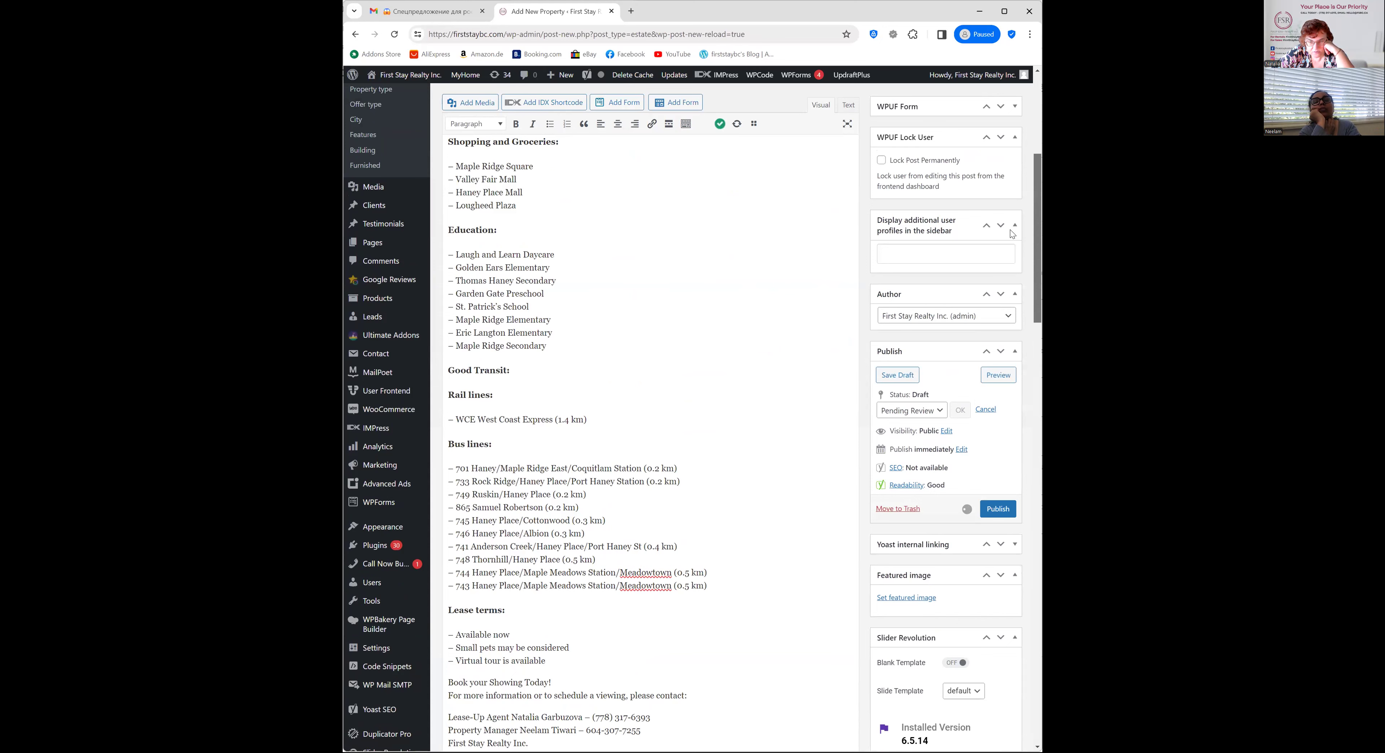
scroll(1010, 228, up, 2)
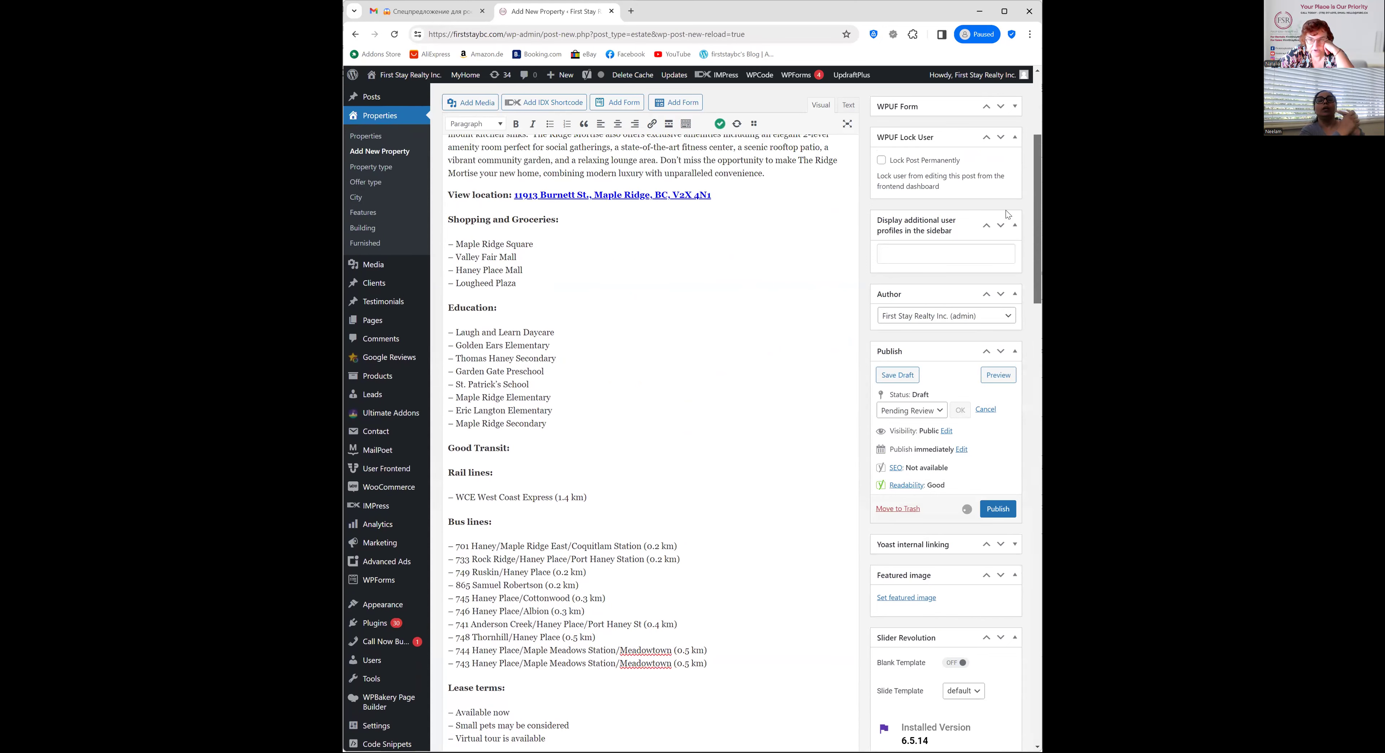
scroll(1007, 211, up, 1)
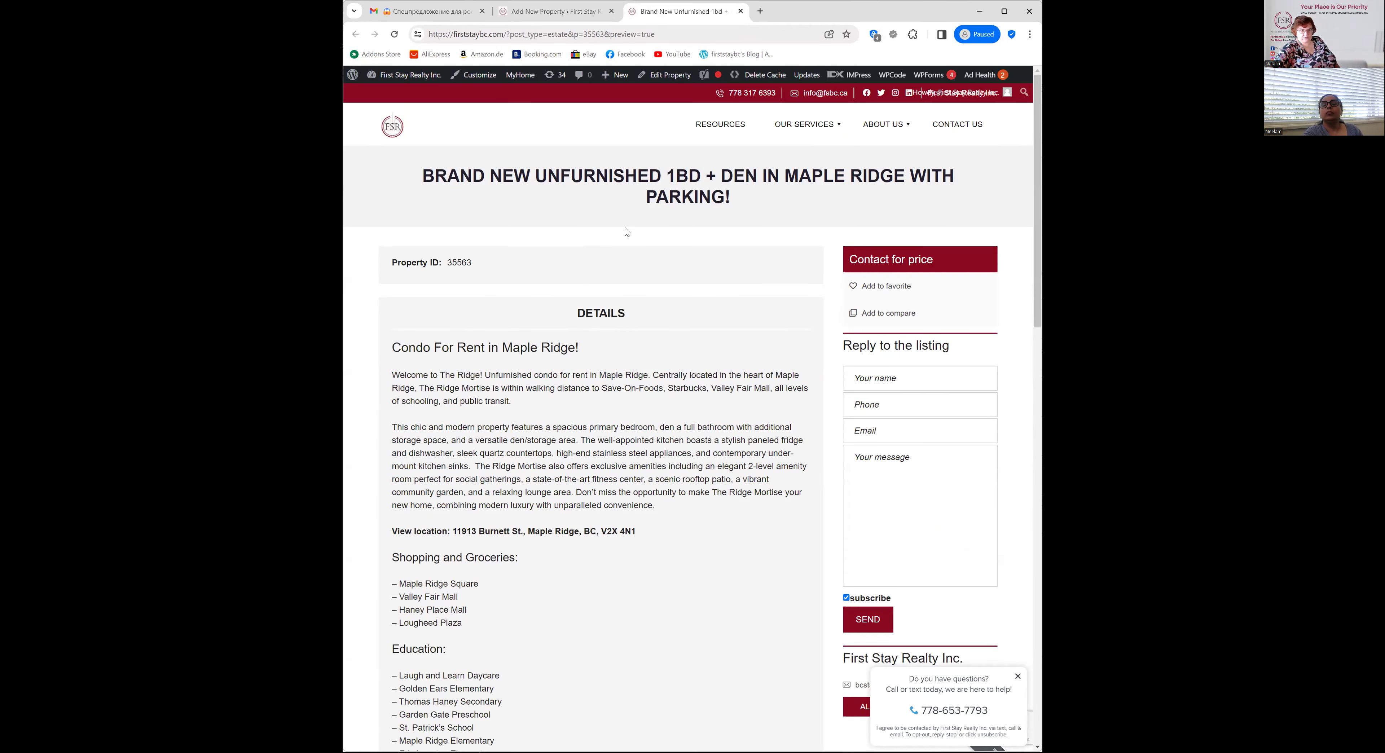
Return to the property editor and review the listing's text, publishing settings and permalink
click(552, 15)
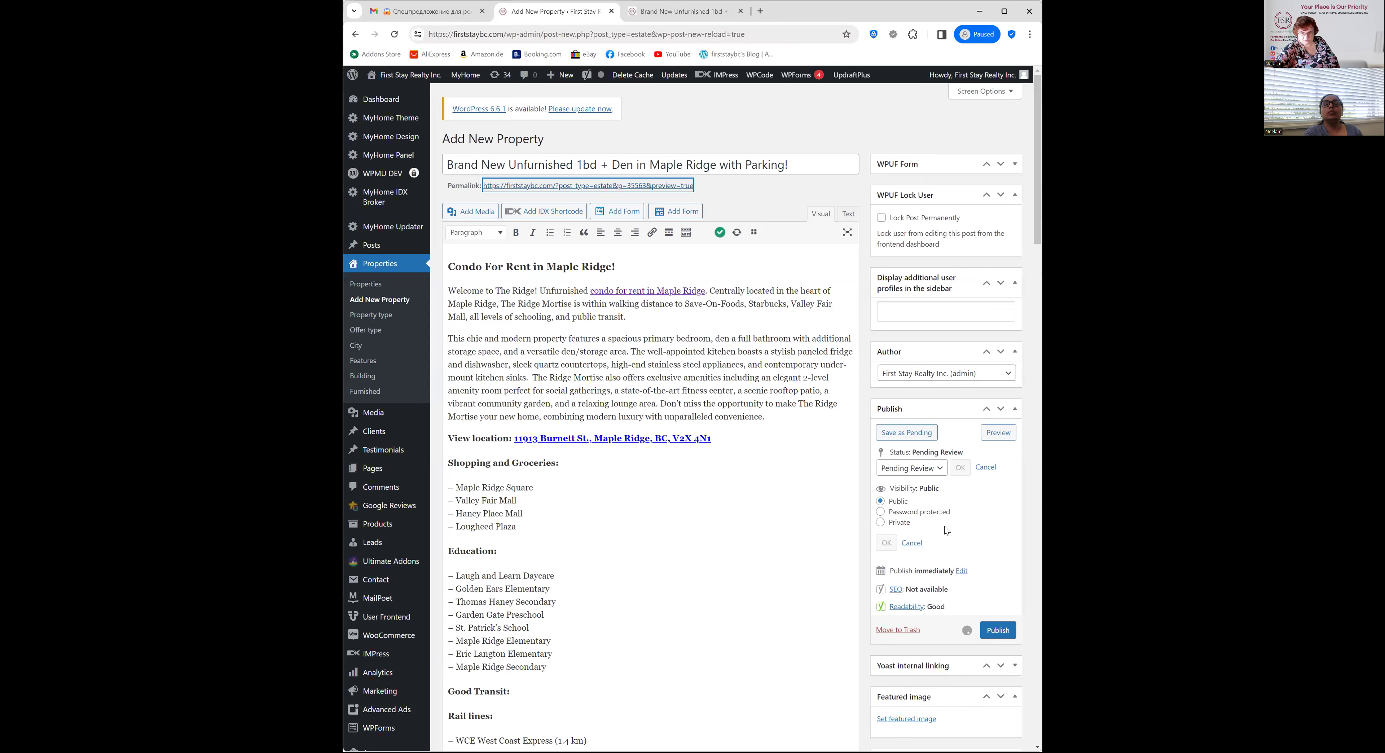
scroll(968, 528, down, 8)
scroll(981, 524, up, 5)
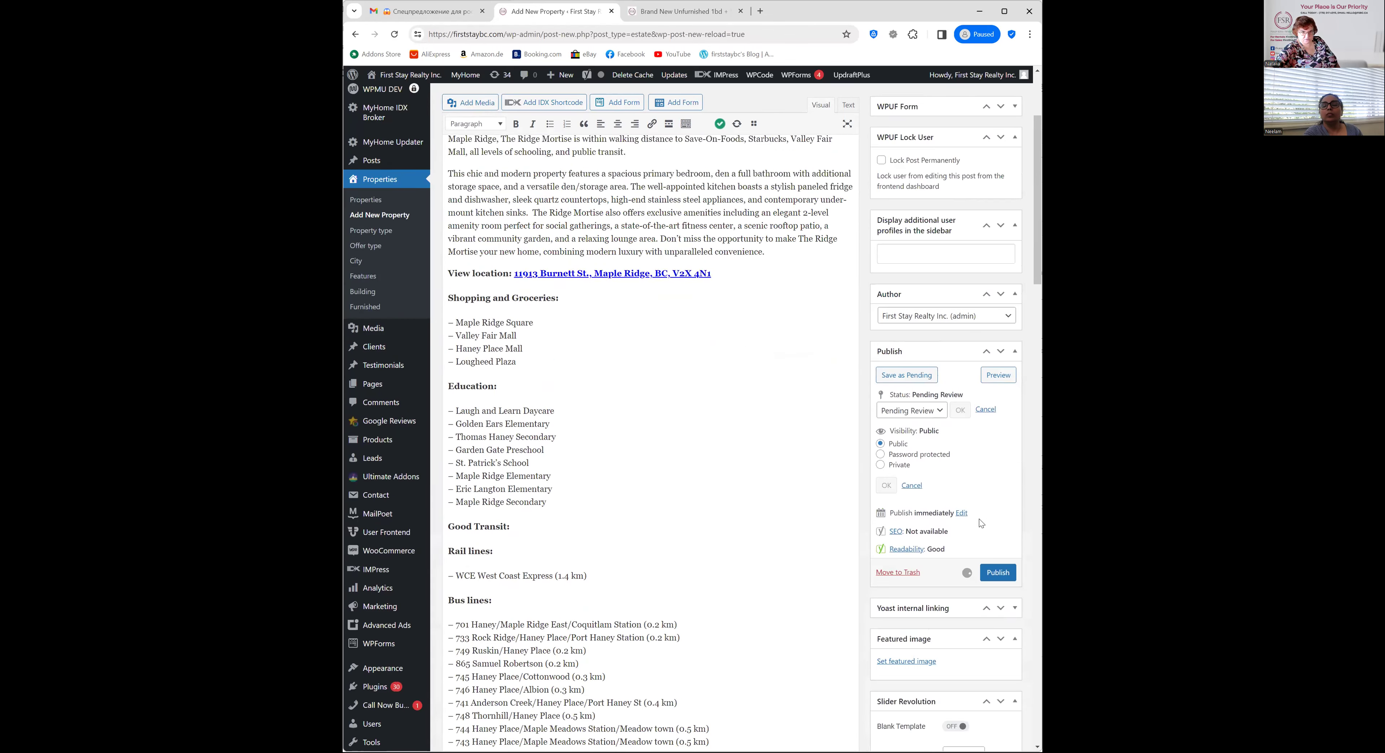
scroll(975, 519, up, 3)
click(744, 526)
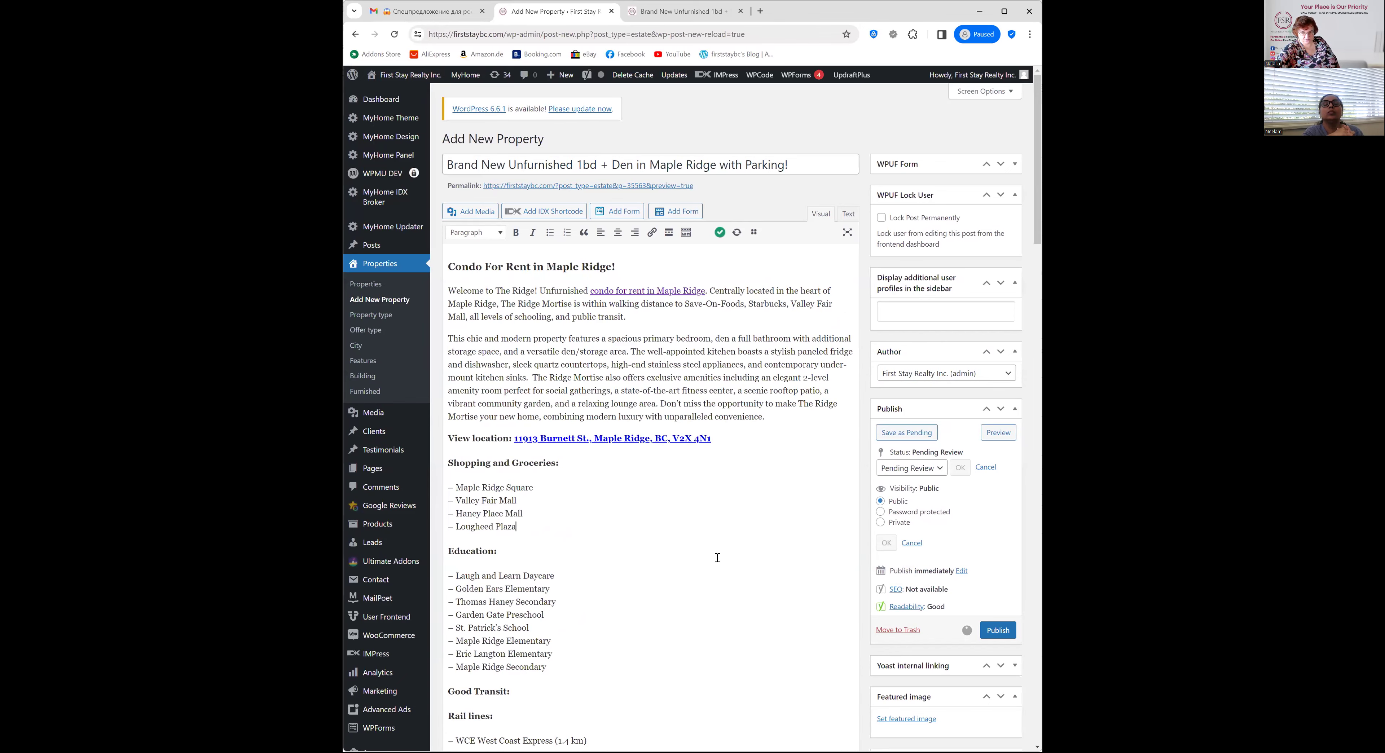
scroll(718, 556, down, 5)
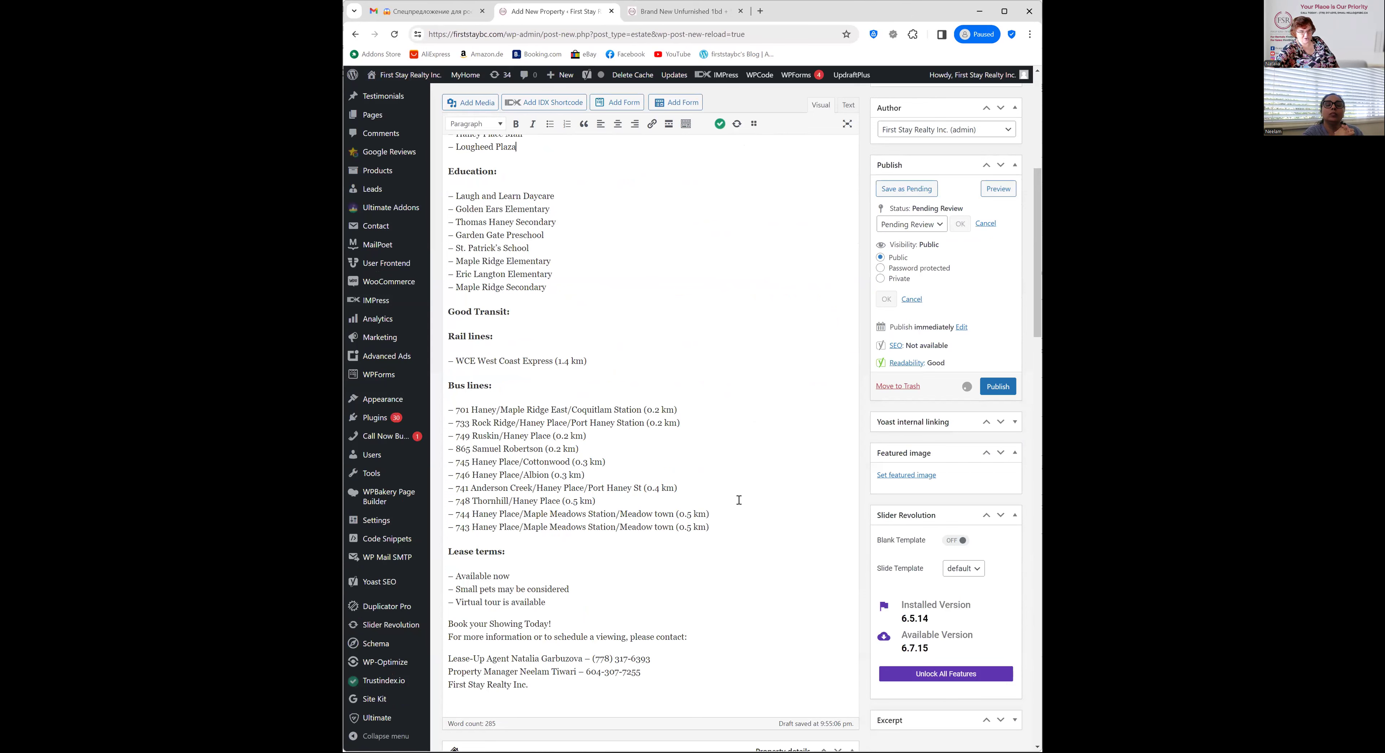
scroll(739, 500, up, 7)
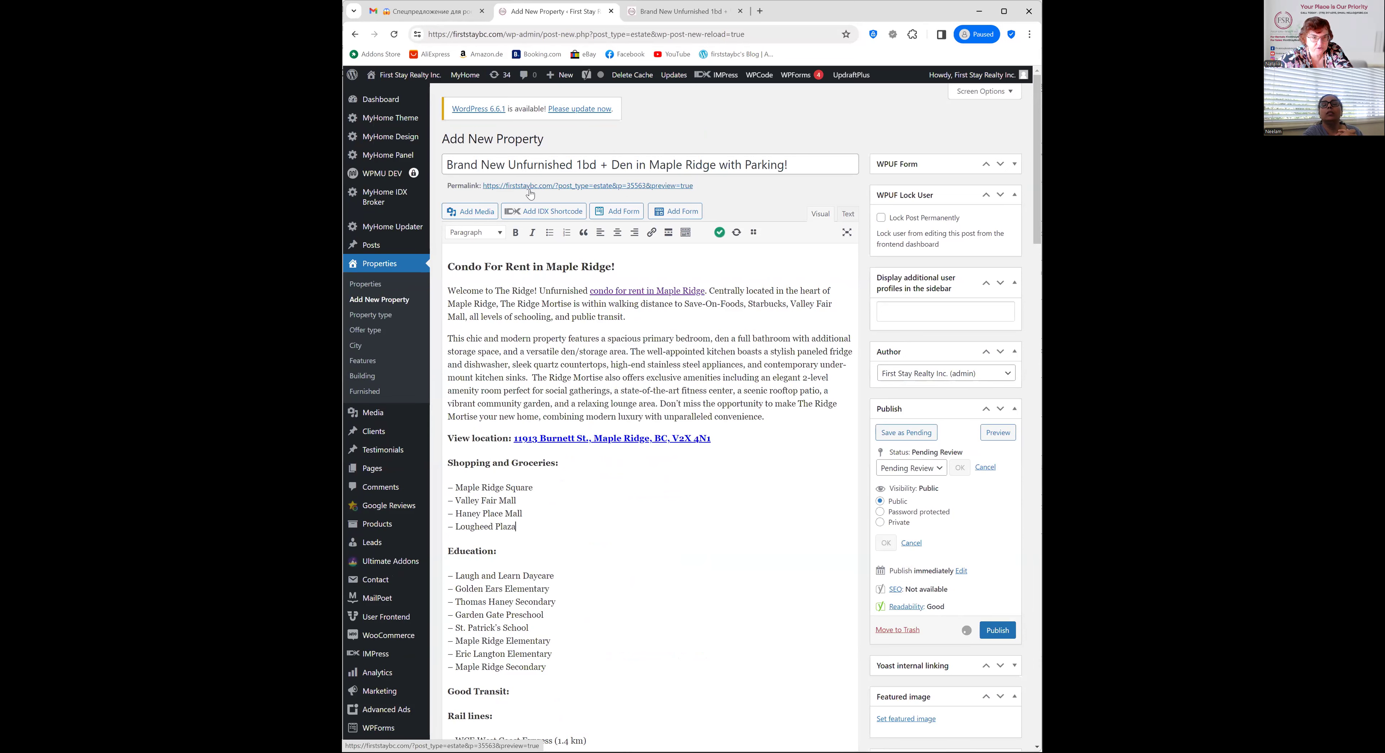
drag(450, 188, 800, 189)
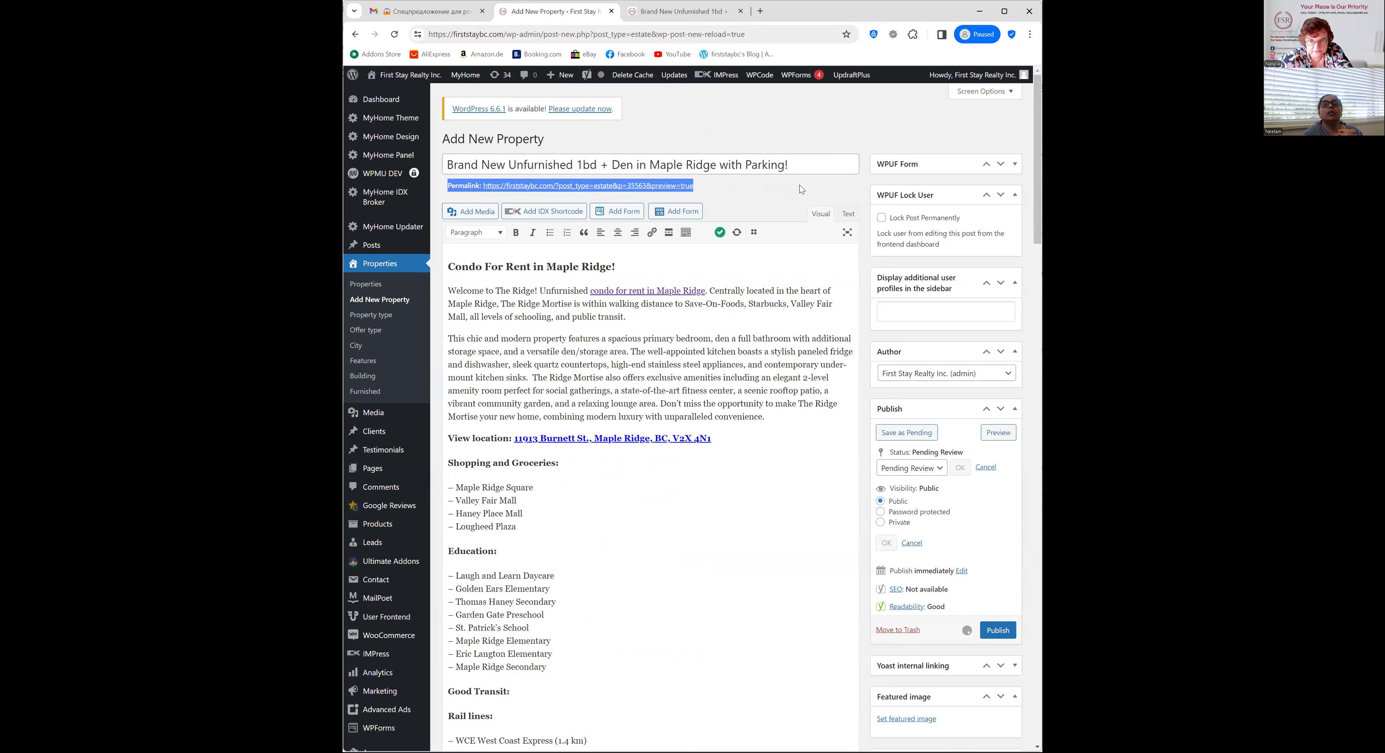
click(803, 188)
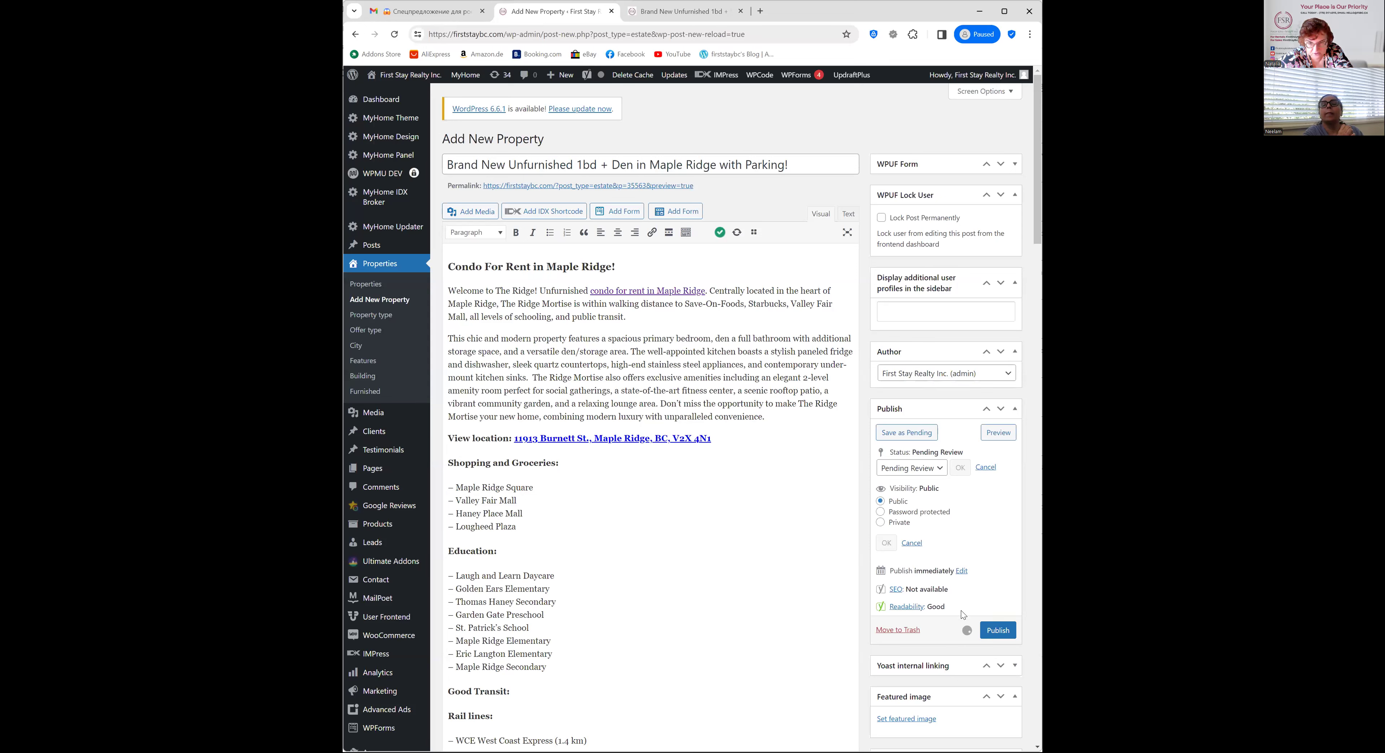
Try to publish the property with the Pending Review status, but cancel leaving the page
click(936, 468)
click(936, 482)
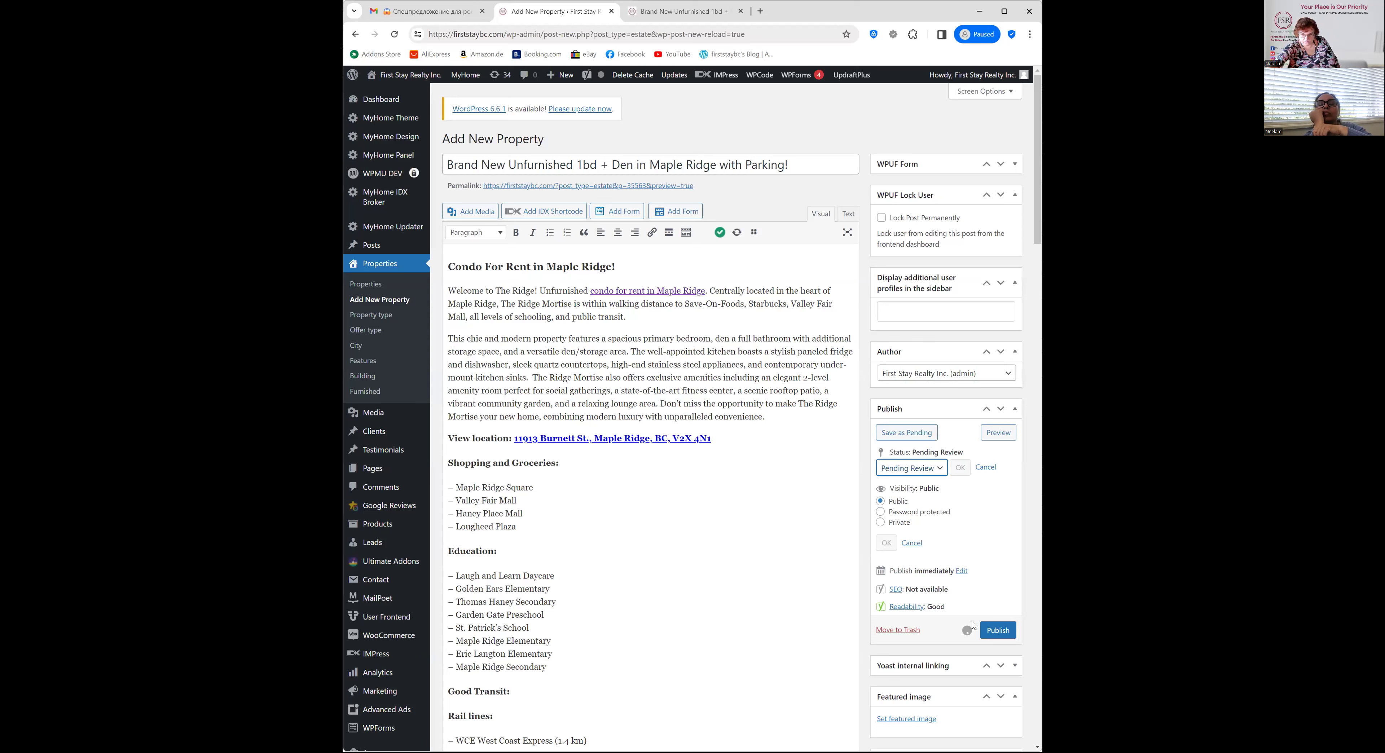
click(996, 636)
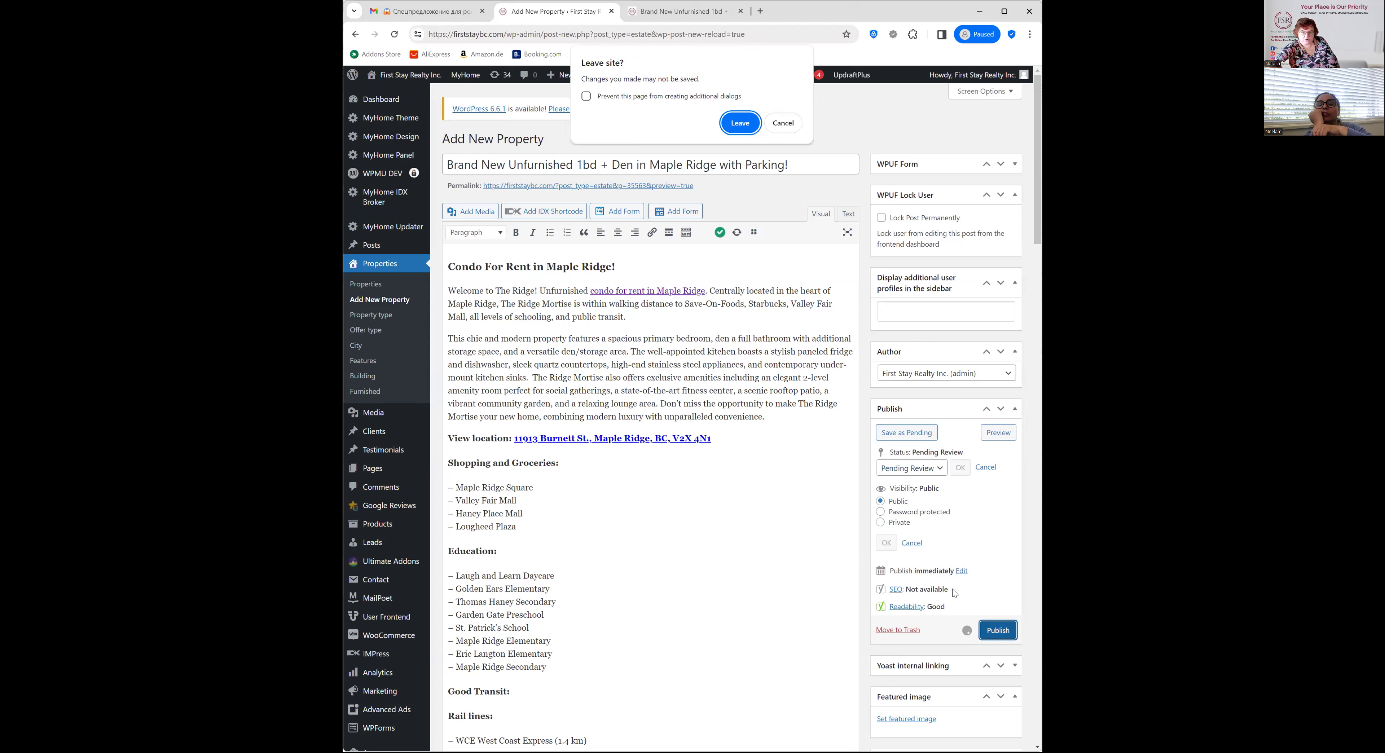
click(780, 124)
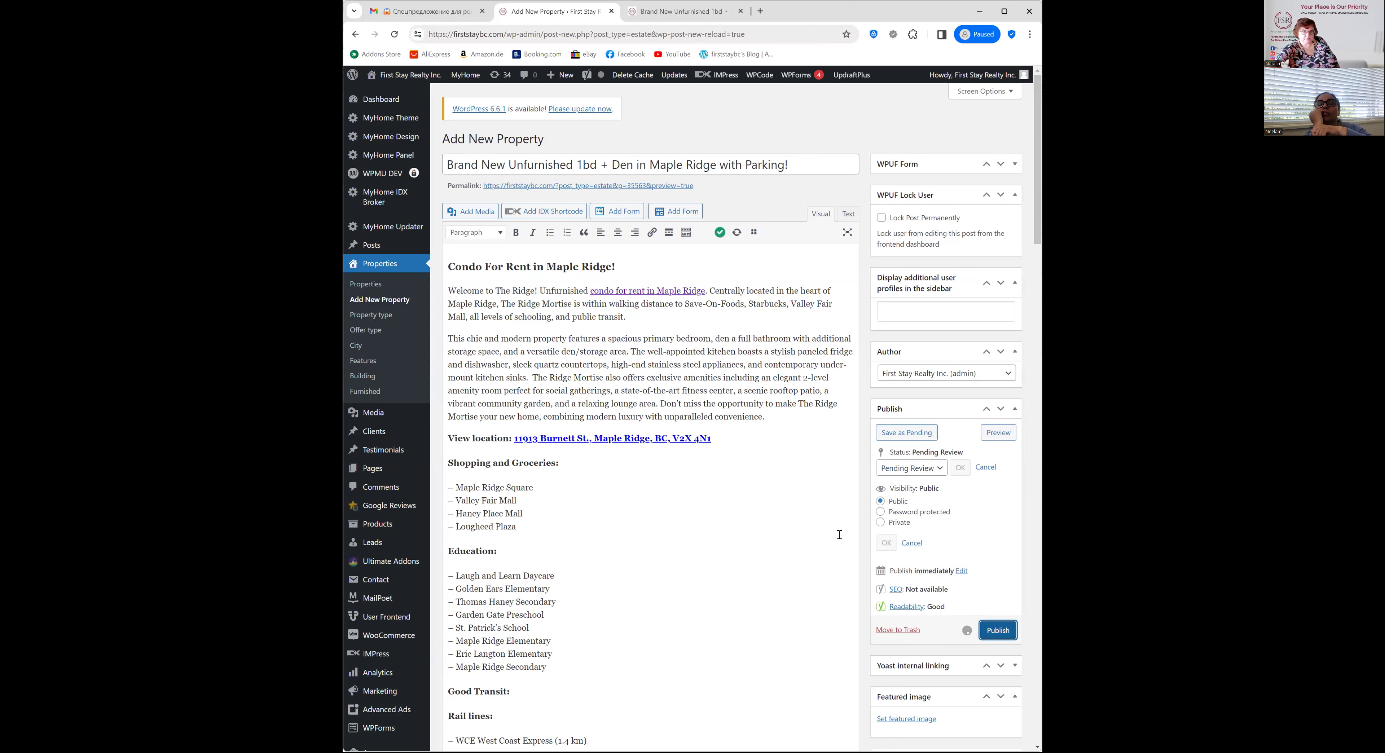
Check the available publishing status options and keep Pending Review selected
scroll(629, 345, down, 3)
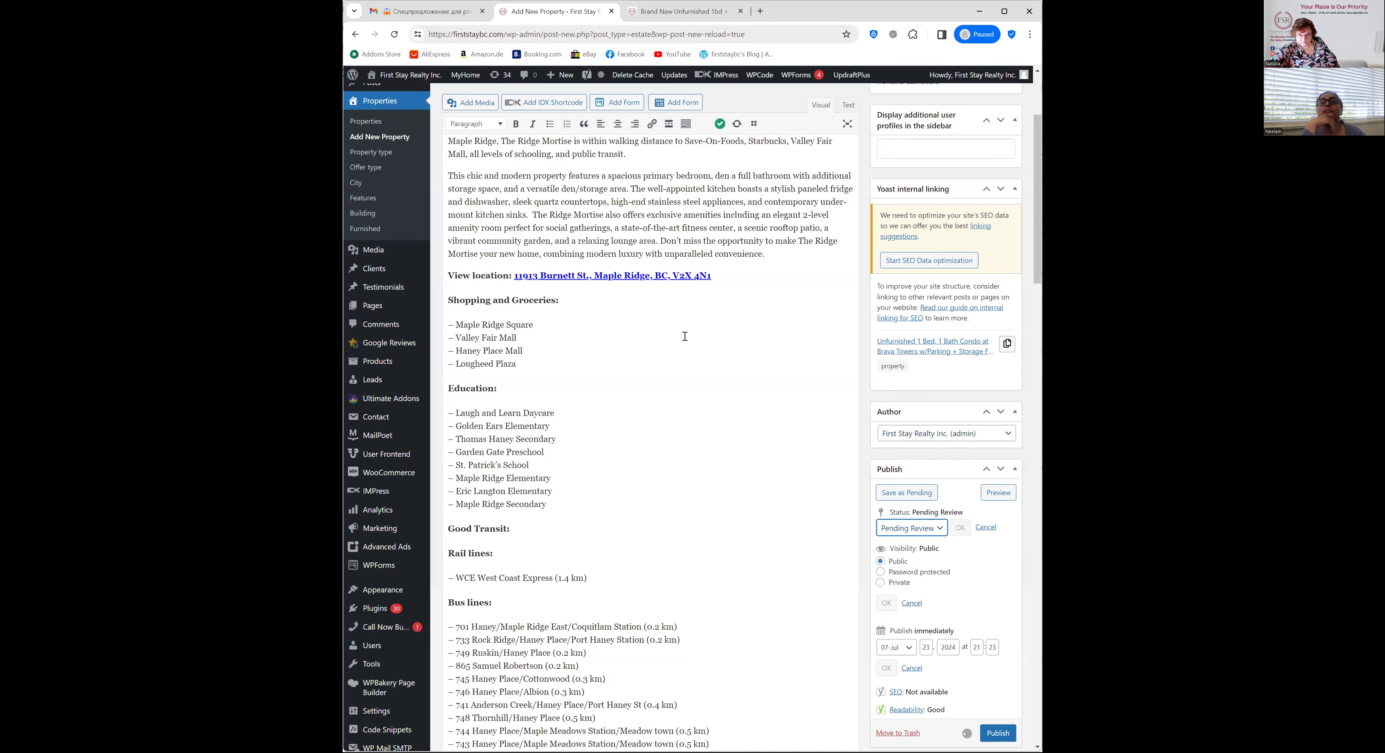
click(945, 532)
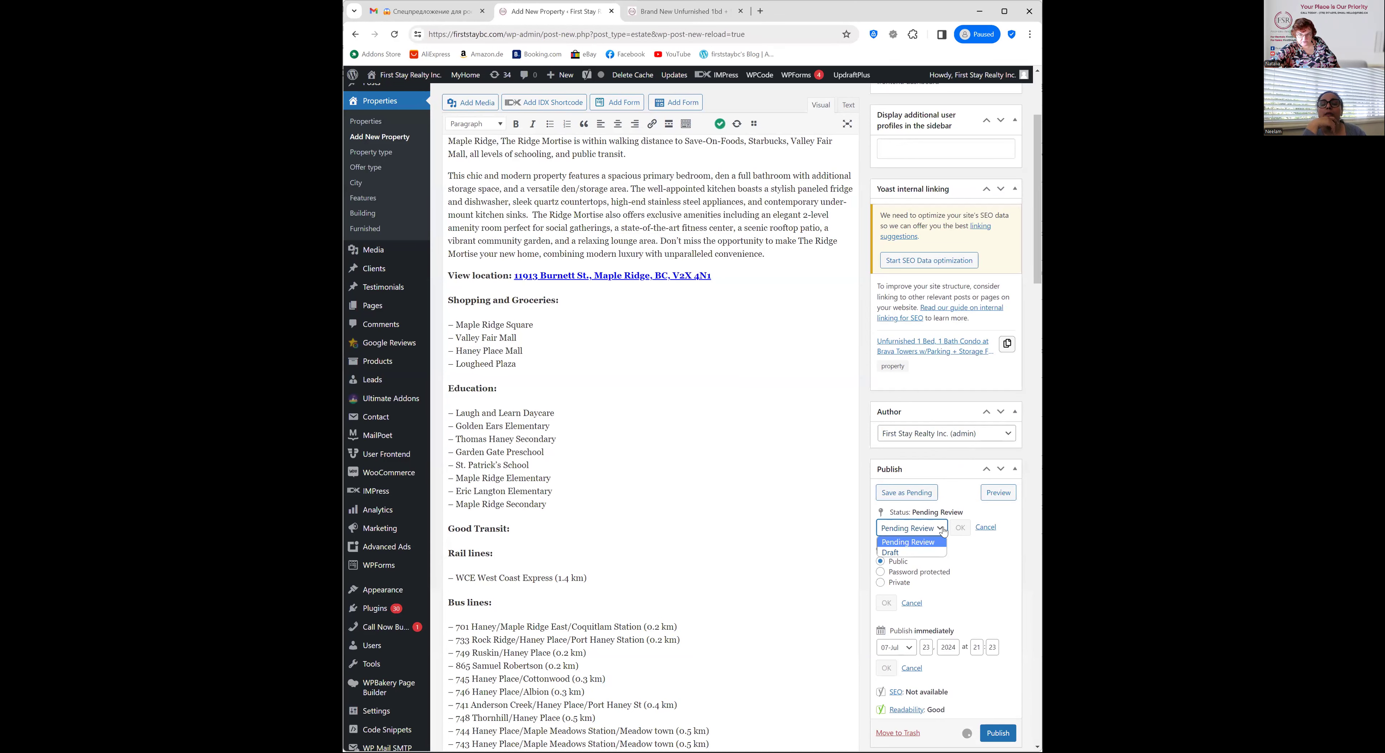
click(939, 543)
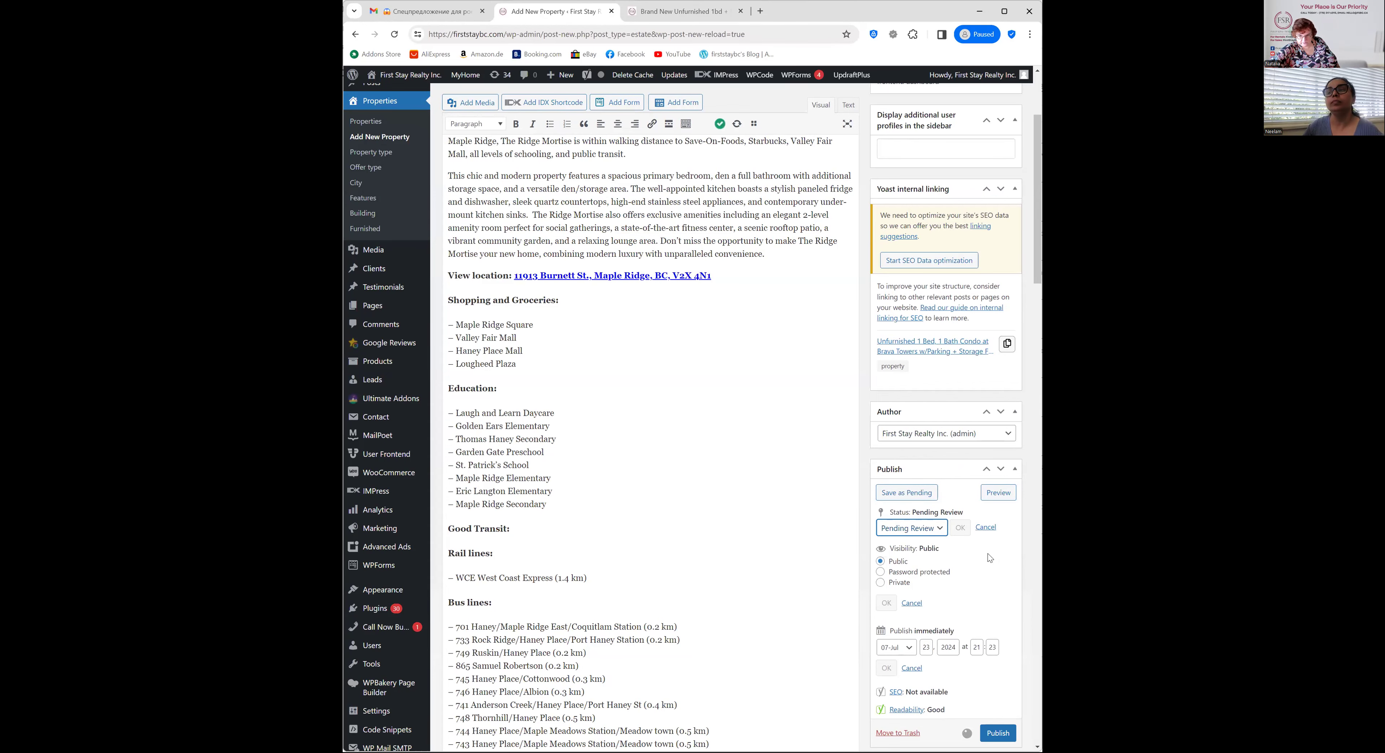
scroll(940, 575, down, 8)
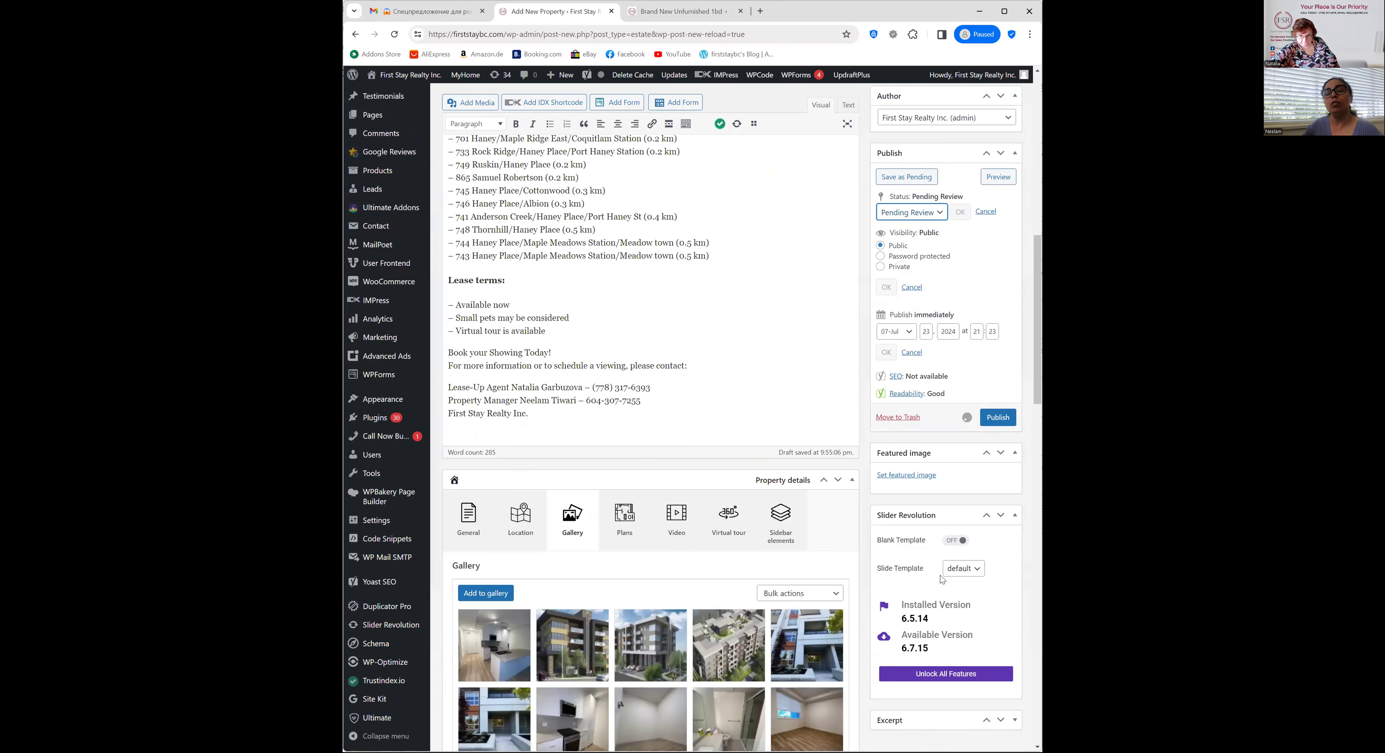
Switch to the property preview page and examine the listing's title heading
key(ctrl+Tab)
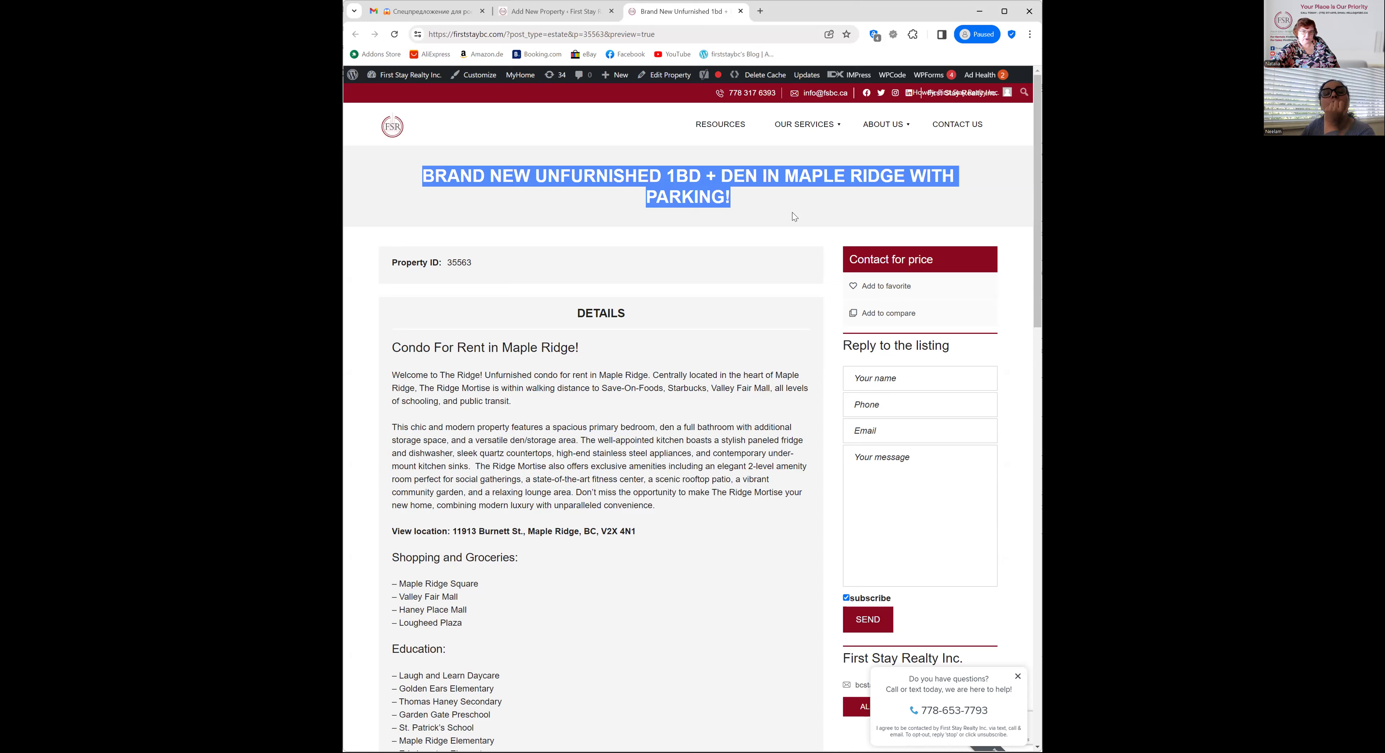
click(786, 213)
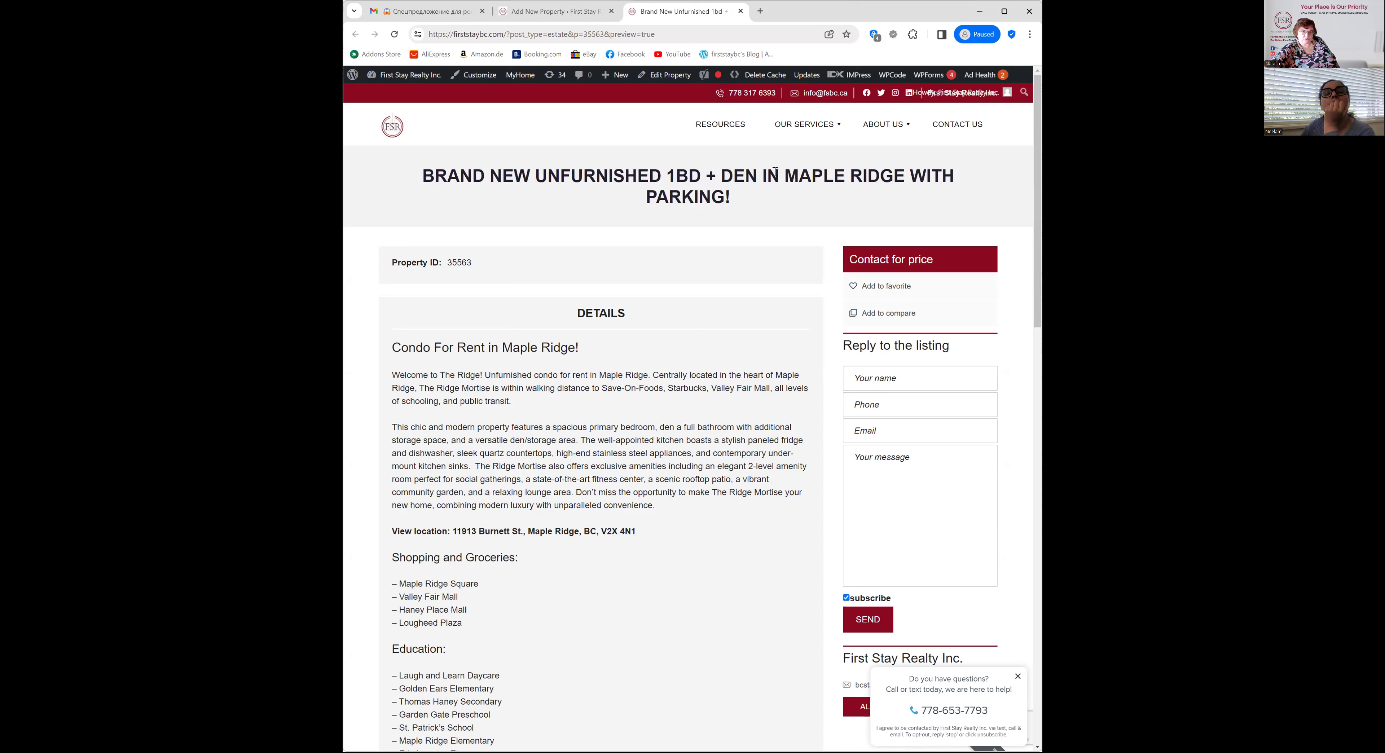
drag(758, 171, 821, 194)
click(794, 209)
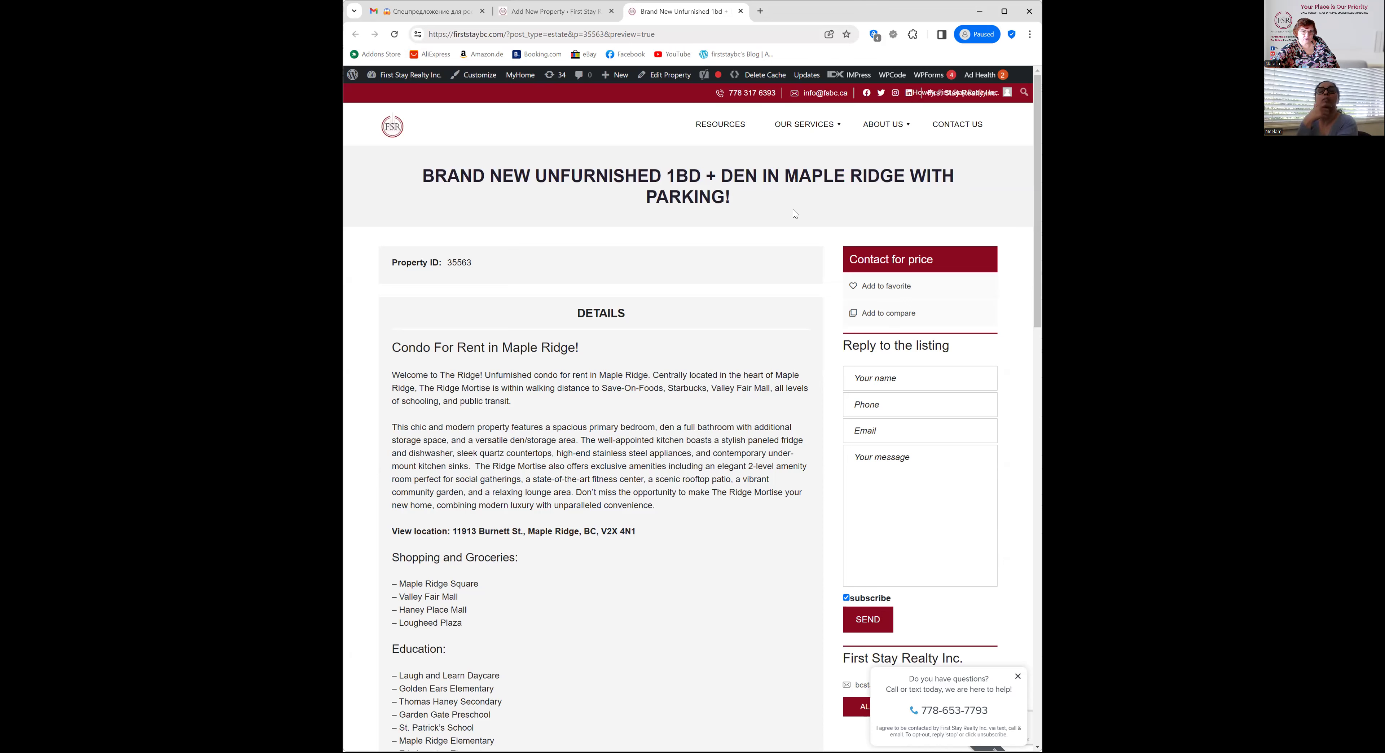
Return to the editor and remove the word "Unfurnished" from the property title, leaving "Brand New 1bd + Den in Maple Ridge with Parking!"
click(539, 12)
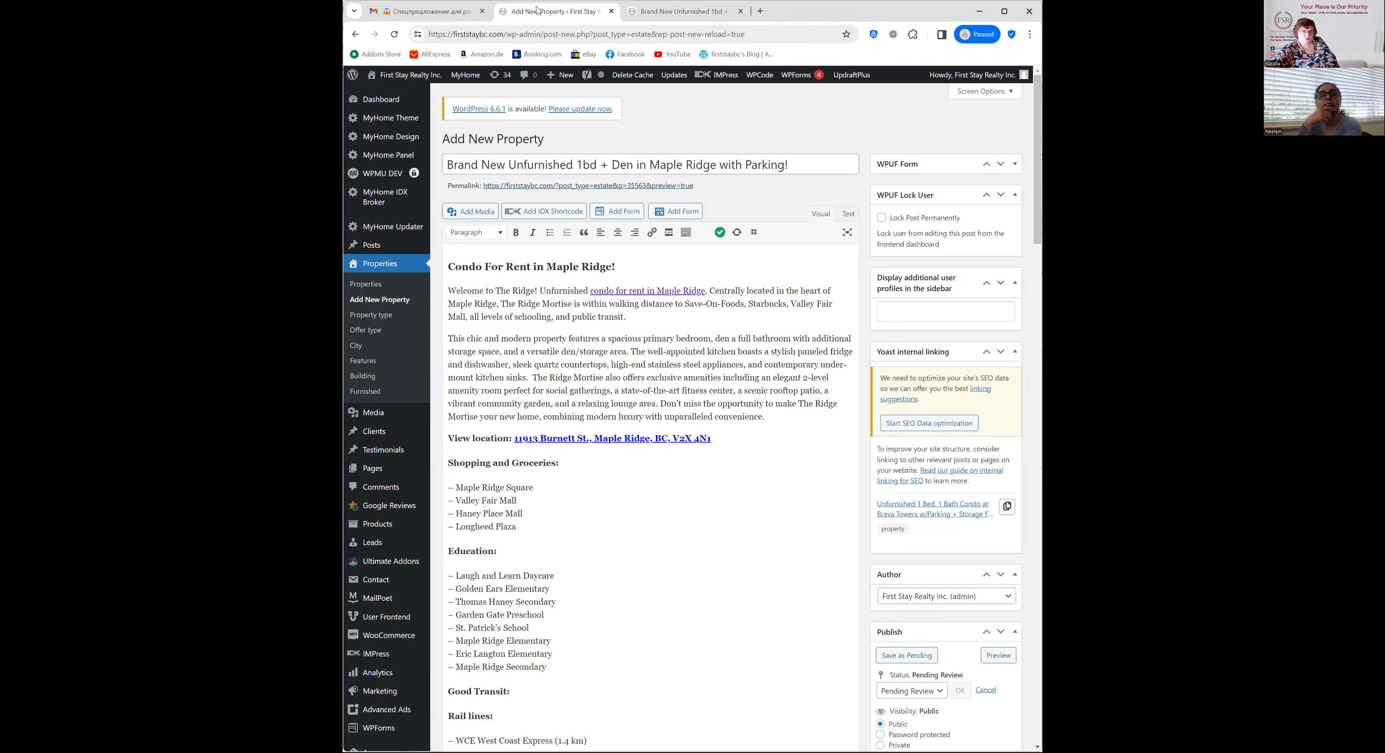
click(562, 161)
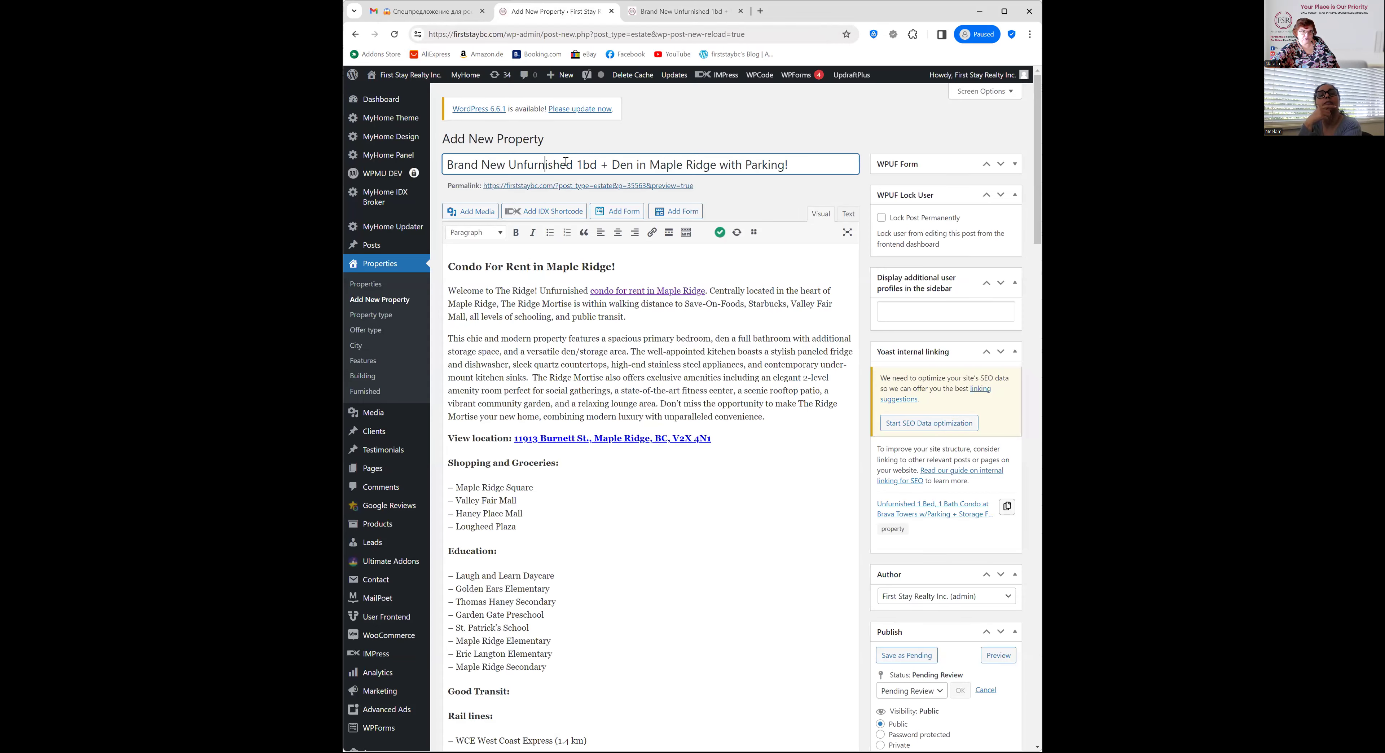
drag(573, 163, 518, 164)
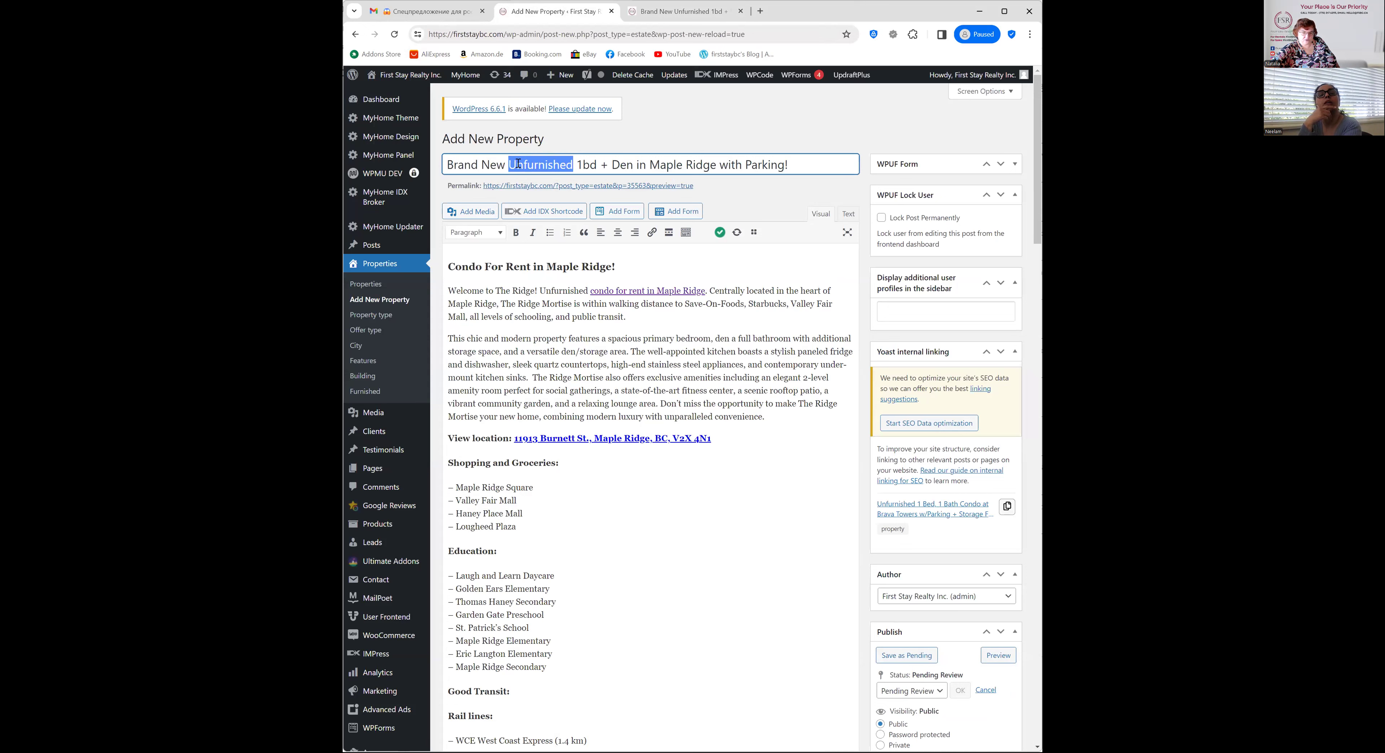
key(BackSpace)
key(BackSpace)
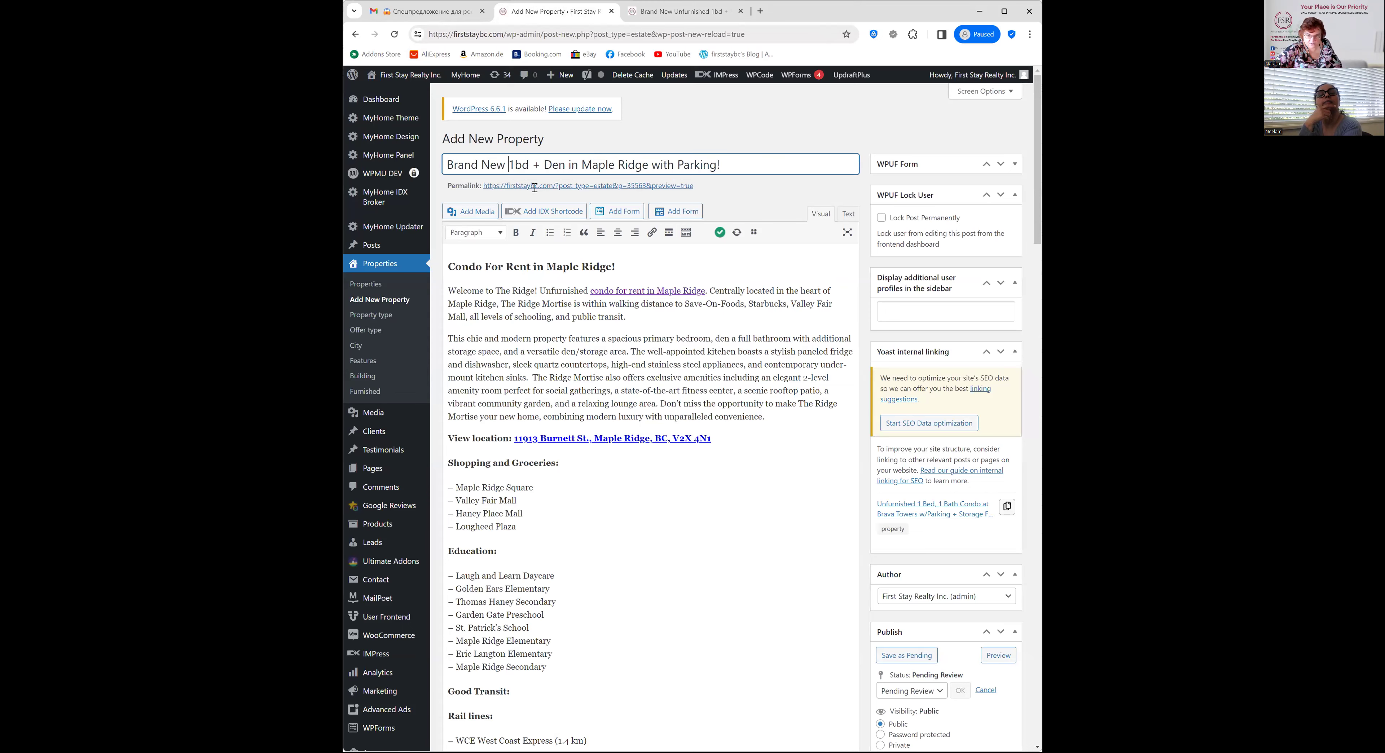
Publish the property and confirm leaving the page
scroll(807, 343, down, 5)
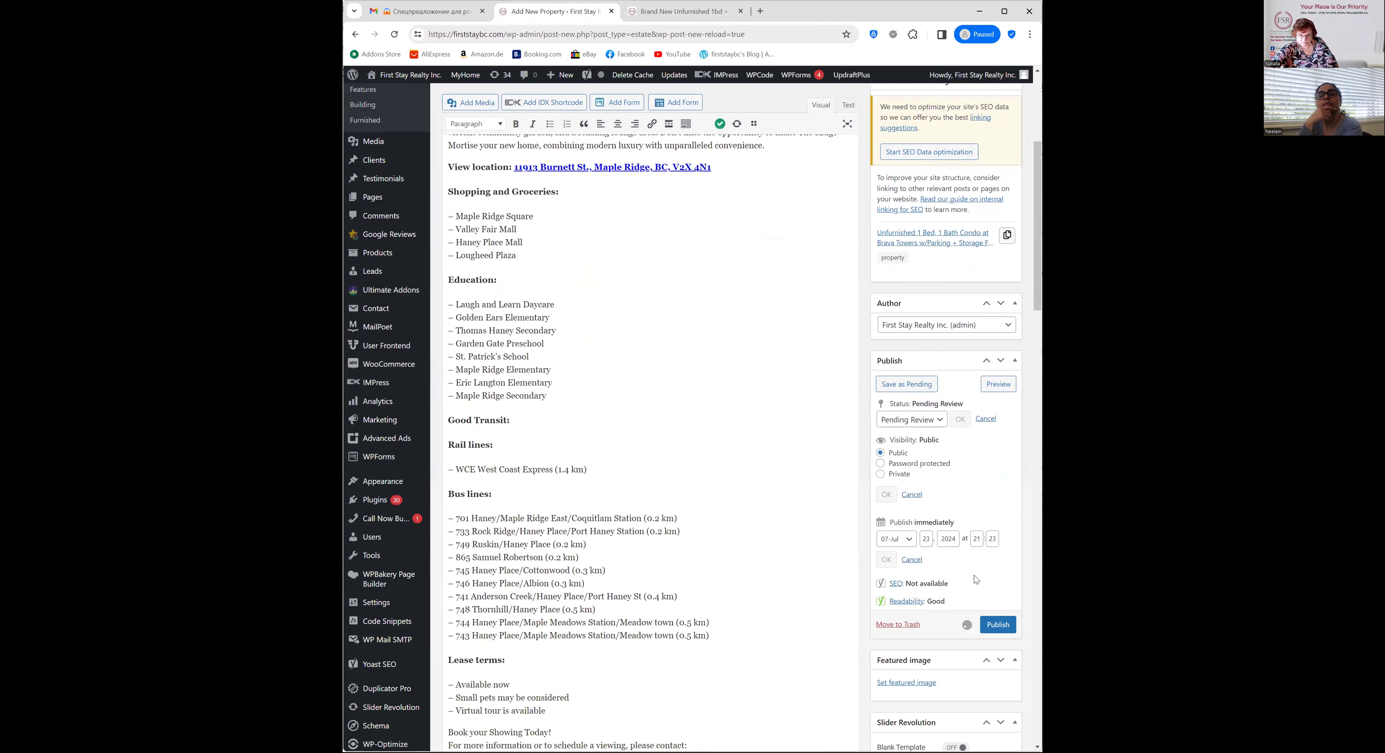
click(996, 623)
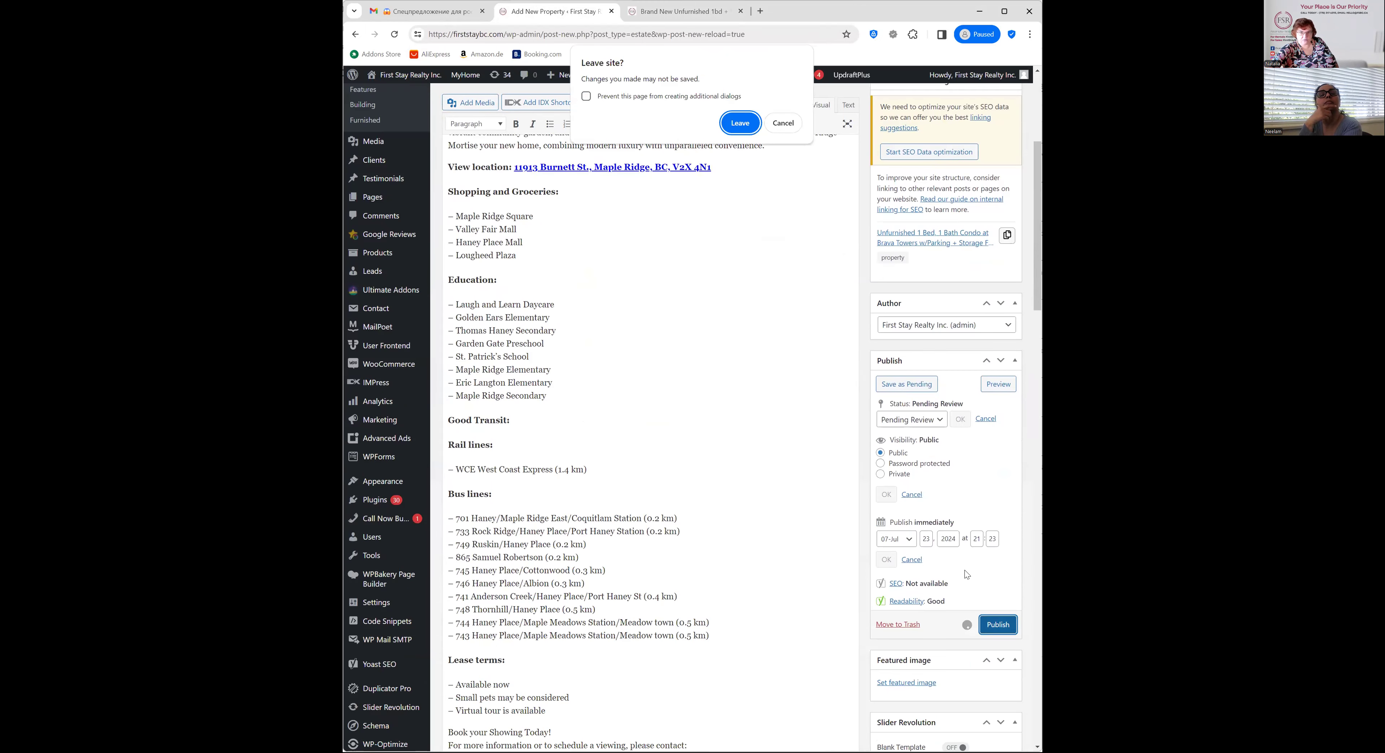
click(759, 130)
scroll(860, 301, up, 4)
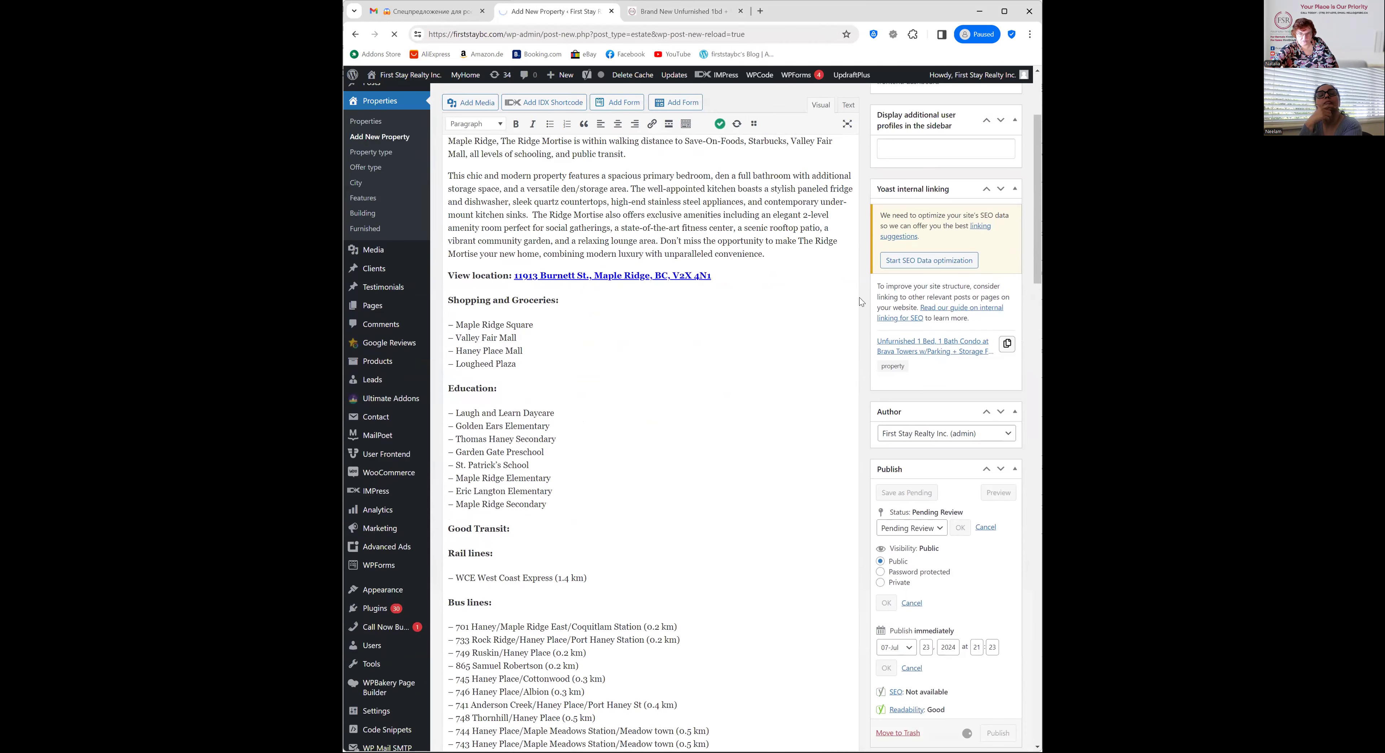